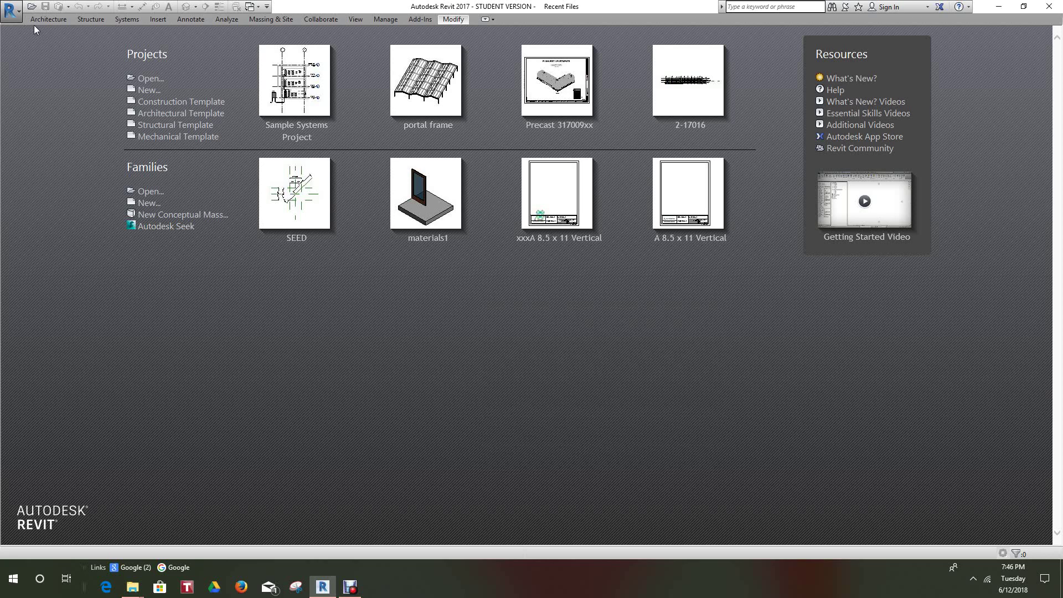
Create a new title block family from the D - 36 x 24.rft template
{"action": "left_click", "coordinate": [18, 12]}
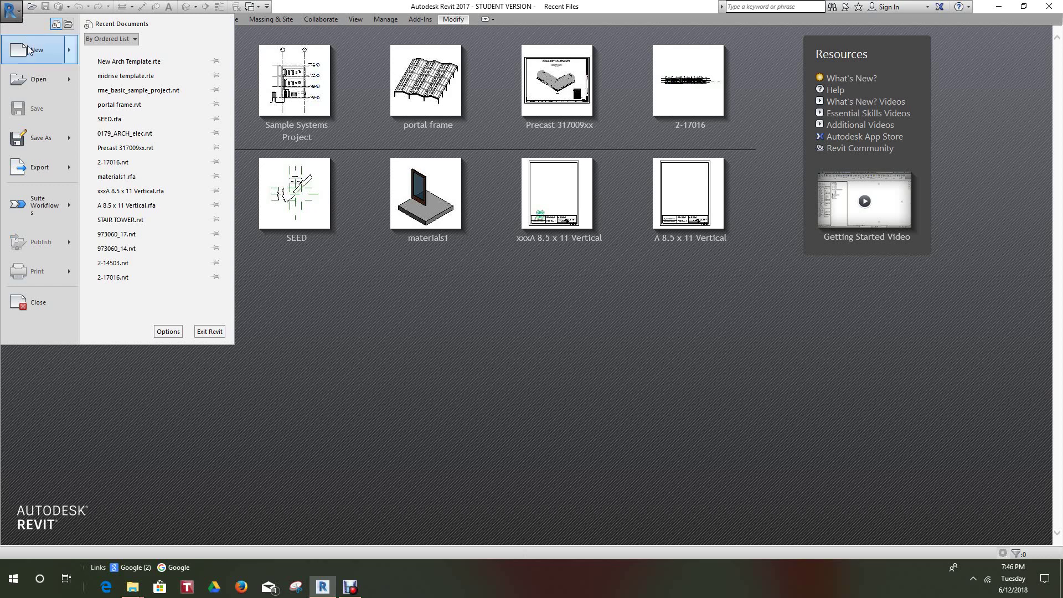
{"action": "mouse_move", "coordinate": [31, 54]}
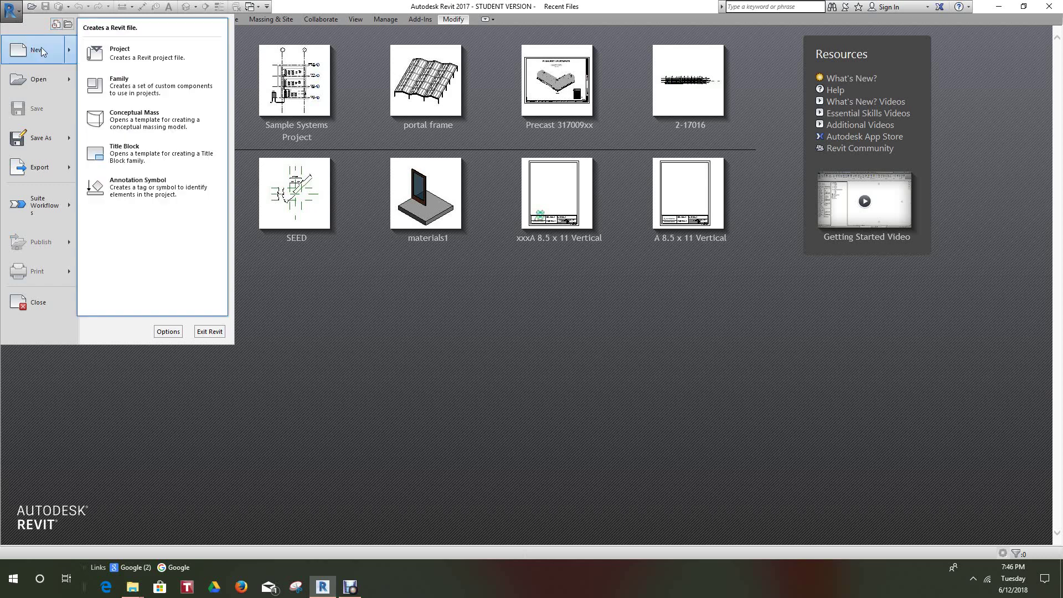
{"action": "left_click", "coordinate": [123, 155]}
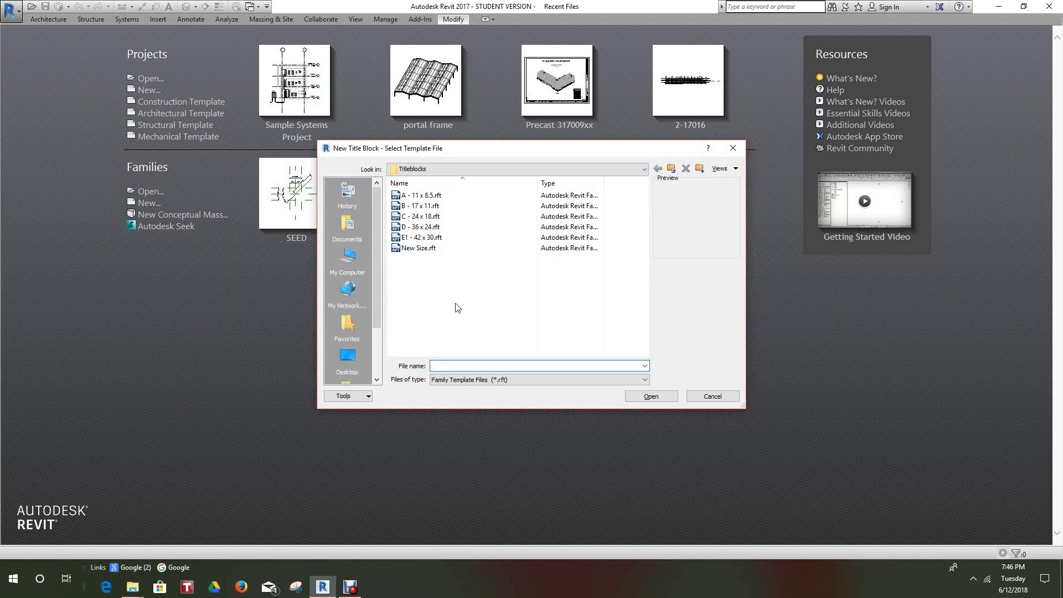
{"action": "left_click", "coordinate": [435, 230]}
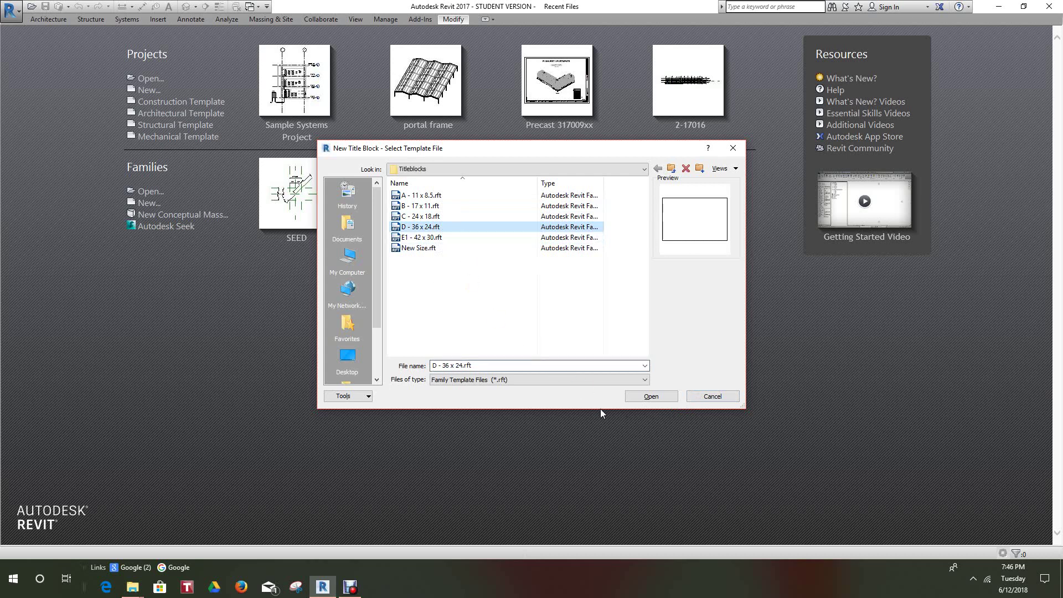
{"action": "left_click", "coordinate": [649, 398]}
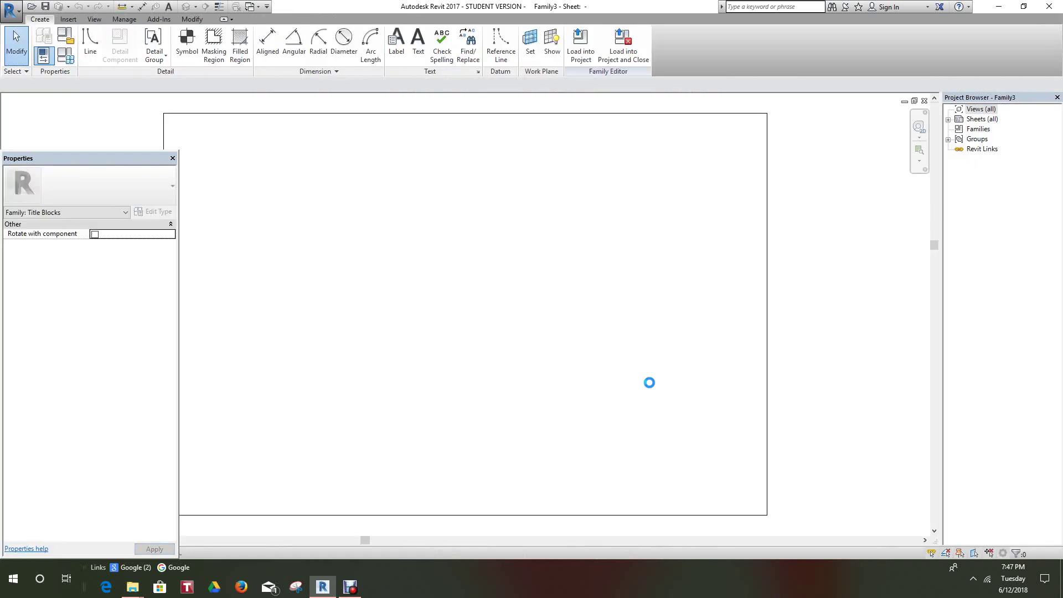
Draw Wide Lines border lines 1/4" inside the sheet's right, top and left edges by picking those edges with an offset
{"action": "scroll", "coordinate": [568, 274], "scroll_direction": "down", "scroll_amount": 2}
{"action": "middle_click_drag", "start_coordinate": [570, 288], "coordinate": [610, 313]}
{"action": "scroll", "coordinate": [565, 301], "scroll_direction": "up", "scroll_amount": 1}
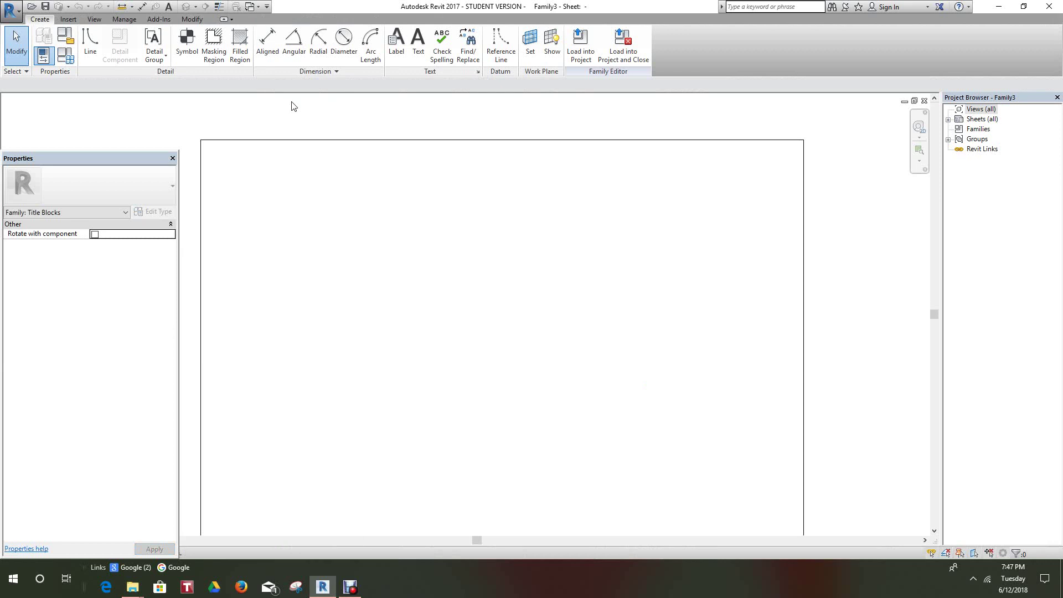
{"action": "left_click", "coordinate": [90, 42]}
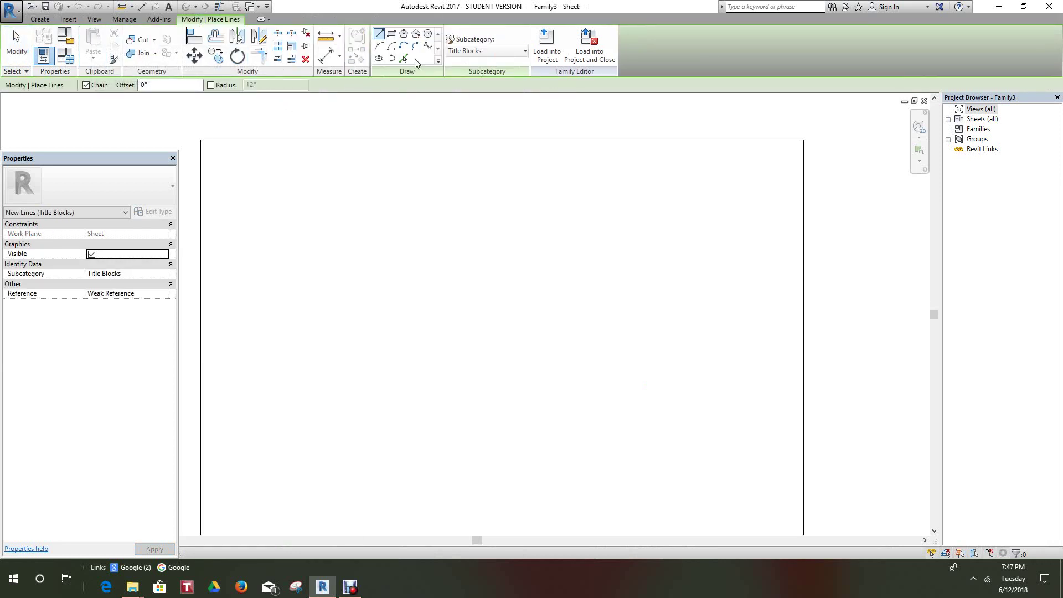
{"action": "left_click", "coordinate": [405, 59]}
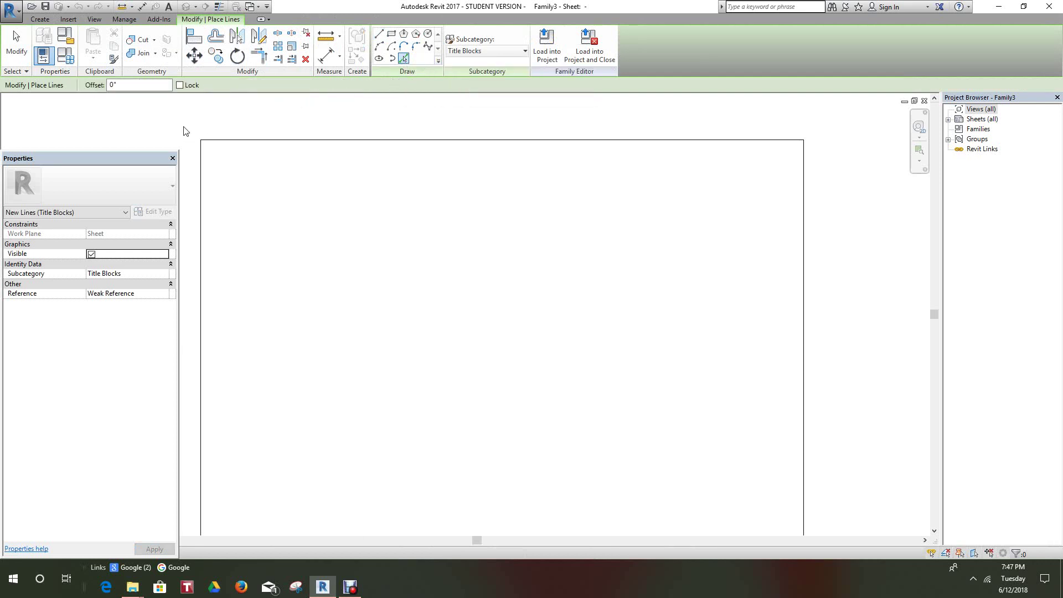
{"action": "double_click", "coordinate": [112, 86]}
{"action": "type", "text": "1/4"}
{"action": "left_click", "coordinate": [524, 51]}
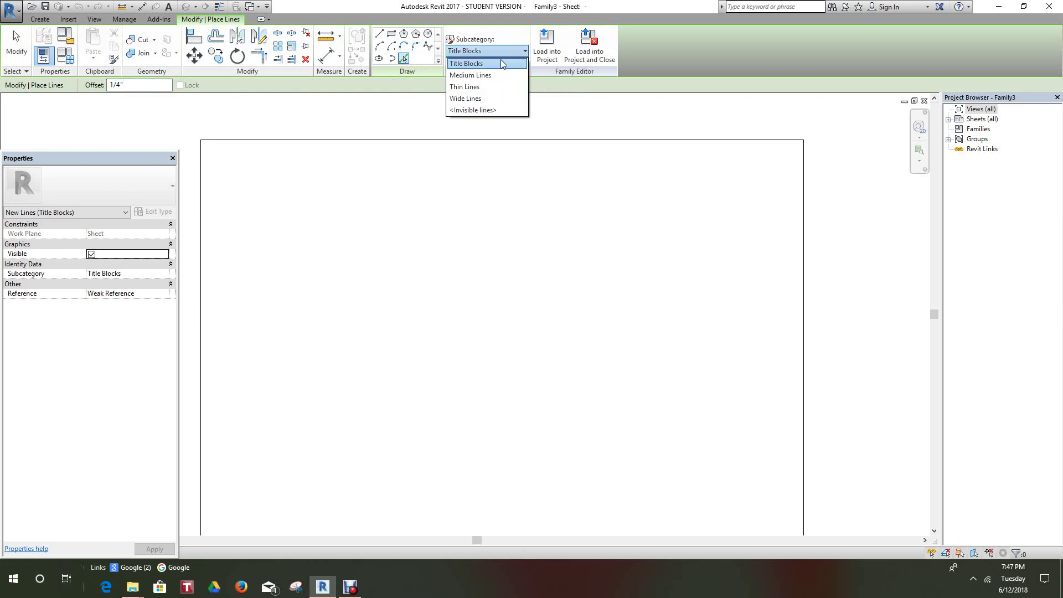
{"action": "left_click", "coordinate": [475, 98]}
{"action": "scroll", "coordinate": [600, 249], "scroll_direction": "down", "scroll_amount": 3}
{"action": "scroll", "coordinate": [717, 256], "scroll_direction": "up", "scroll_amount": 2}
{"action": "scroll", "coordinate": [741, 259], "scroll_direction": "up", "scroll_amount": 3}
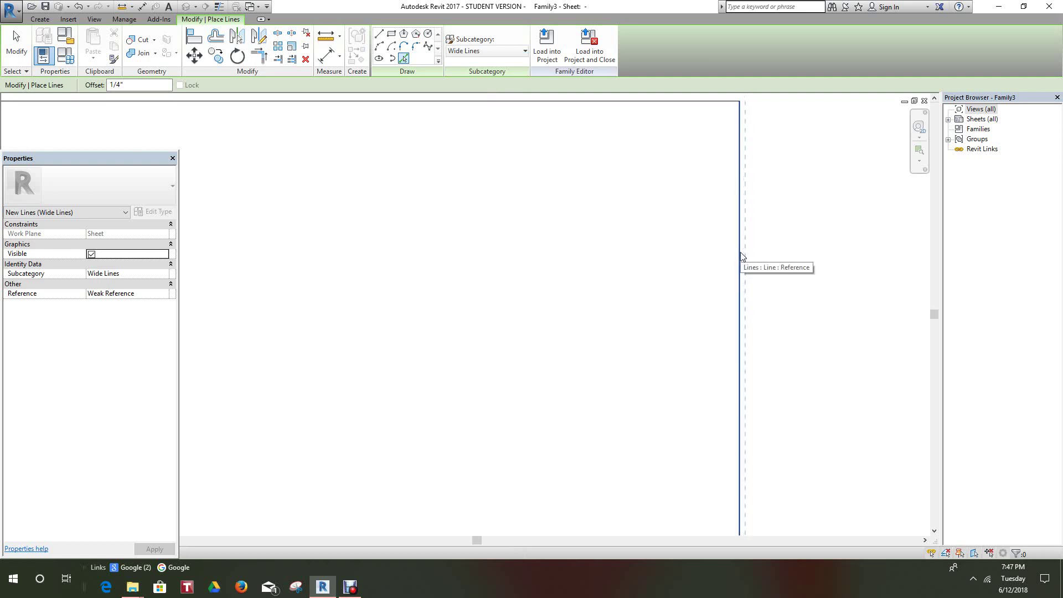
{"action": "scroll", "coordinate": [737, 259], "scroll_direction": "down", "scroll_amount": 1}
{"action": "middle_click_drag", "start_coordinate": [686, 275], "coordinate": [775, 317]}
{"action": "scroll", "coordinate": [737, 315], "scroll_direction": "up", "scroll_amount": 1}
{"action": "scroll", "coordinate": [710, 340], "scroll_direction": "up", "scroll_amount": 1}
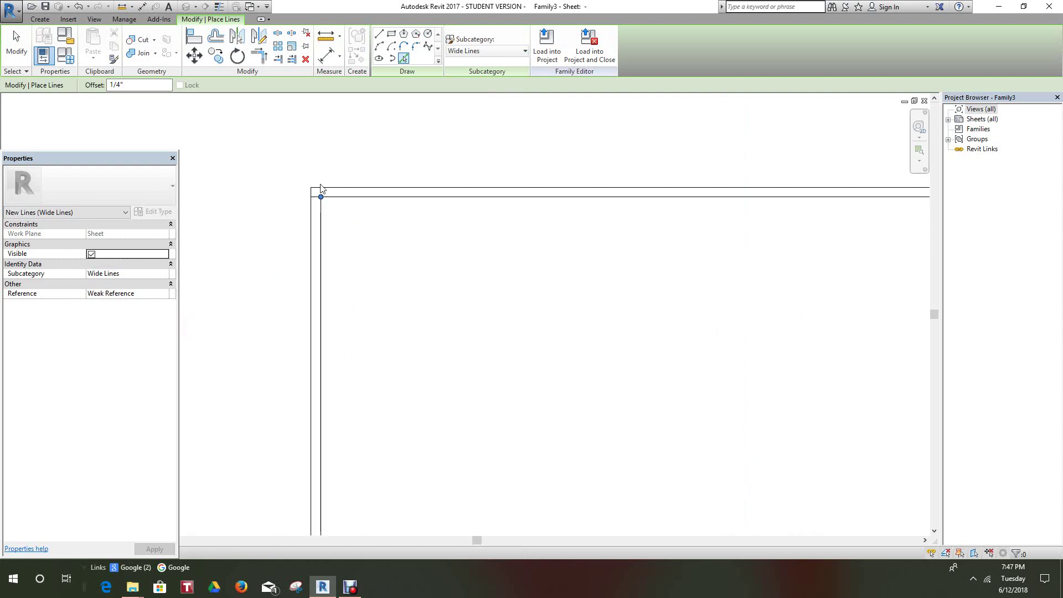
Add the matching 1/4" offset border line inside the sheet's bottom edge
{"action": "scroll", "coordinate": [319, 219], "scroll_direction": "up", "scroll_amount": 5}
{"action": "scroll", "coordinate": [370, 294], "scroll_direction": "down", "scroll_amount": 4}
{"action": "middle_click_drag", "start_coordinate": [436, 382], "coordinate": [402, 377]}
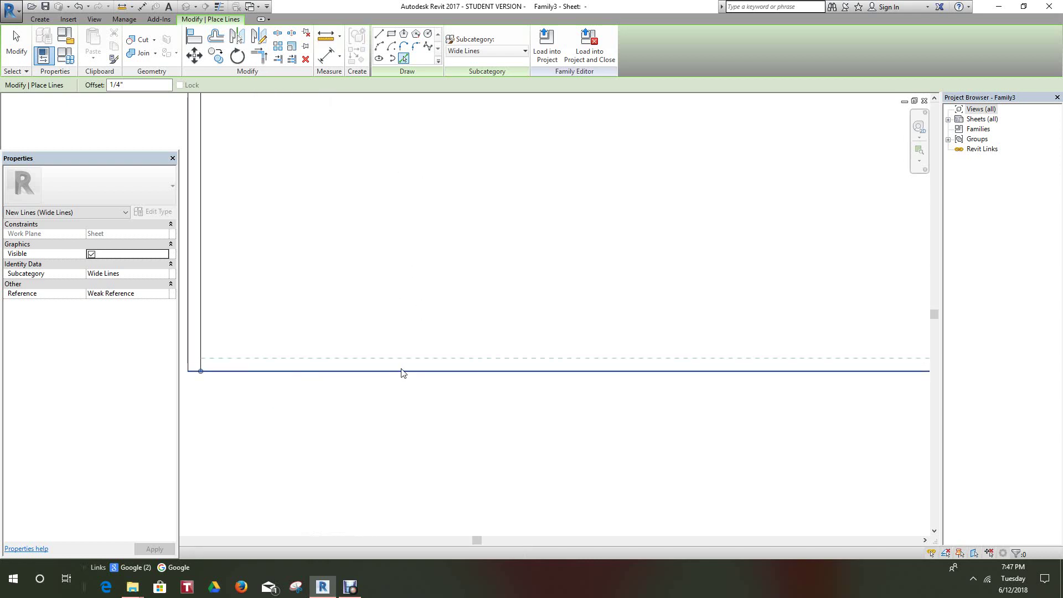
{"action": "scroll", "coordinate": [404, 373], "scroll_direction": "down", "scroll_amount": 3}
{"action": "middle_click_drag", "start_coordinate": [601, 370], "coordinate": [334, 161]}
Trim the inner border lines to each other at all four corners with Trim/Extend to Corner
{"action": "left_click", "coordinate": [259, 56]}
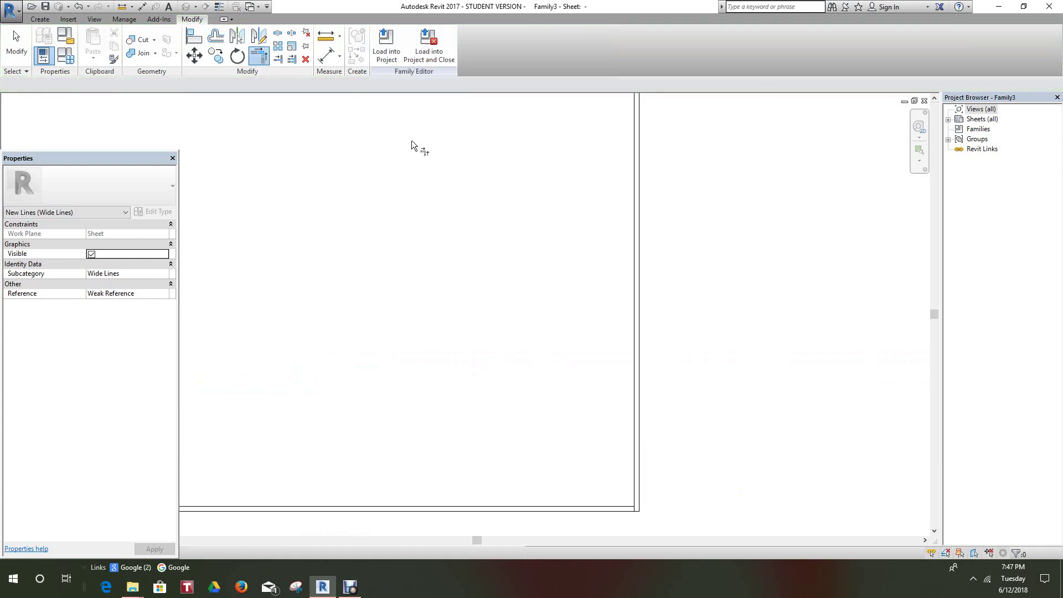
{"action": "middle_click_drag", "start_coordinate": [415, 148], "coordinate": [554, 455]}
{"action": "scroll", "coordinate": [537, 324], "scroll_direction": "up", "scroll_amount": 2}
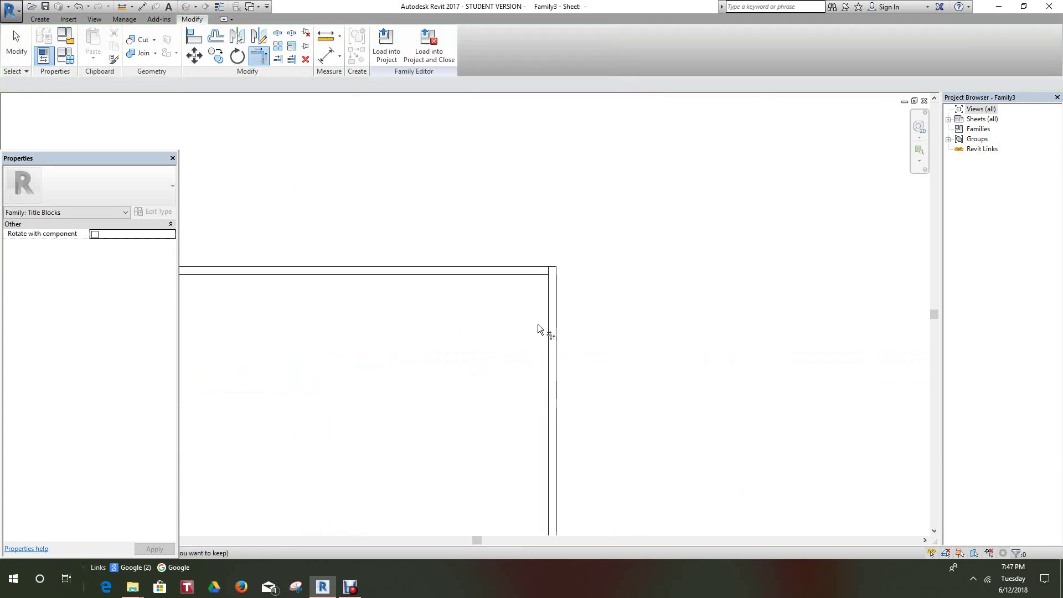
{"action": "left_click", "coordinate": [547, 297]}
{"action": "scroll", "coordinate": [456, 365], "scroll_direction": "down", "scroll_amount": 2}
{"action": "scroll", "coordinate": [447, 380], "scroll_direction": "up", "scroll_amount": 5}
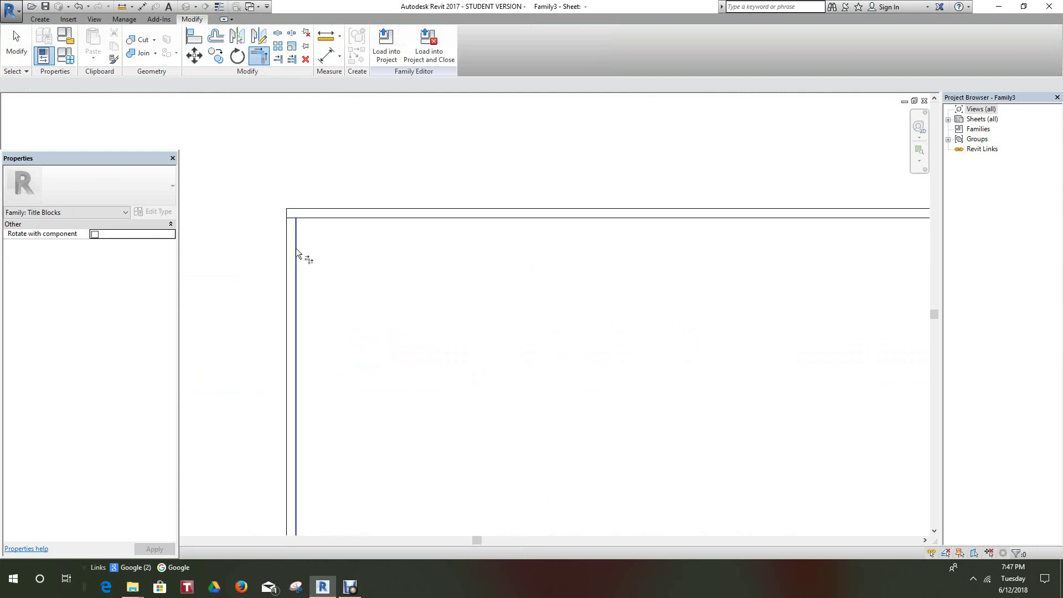
{"action": "scroll", "coordinate": [363, 304], "scroll_direction": "down", "scroll_amount": 2}
{"action": "middle_click_drag", "start_coordinate": [380, 346], "coordinate": [404, 273]}
{"action": "scroll", "coordinate": [344, 328], "scroll_direction": "up", "scroll_amount": 2}
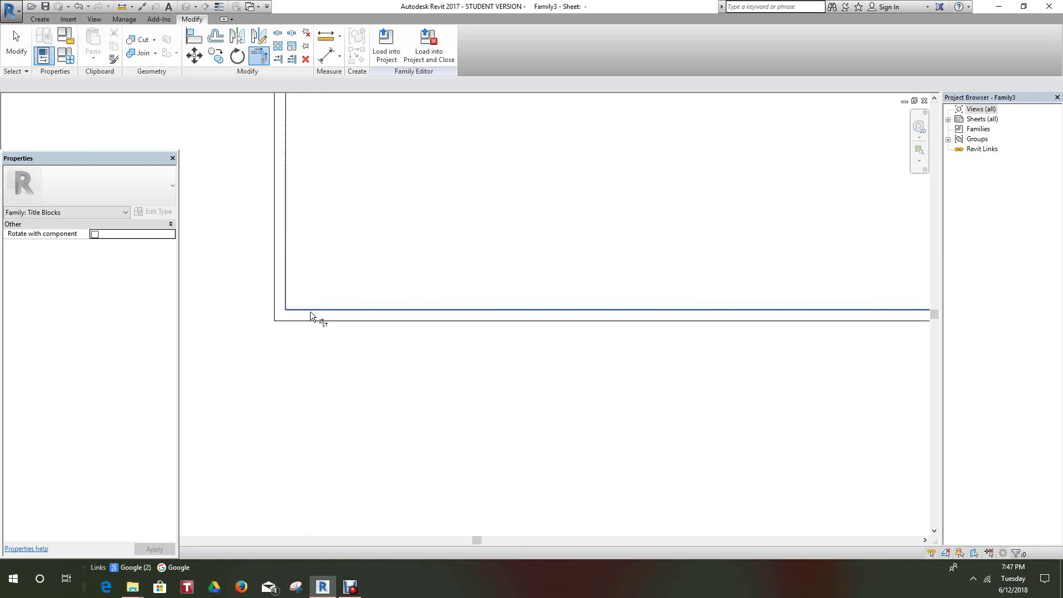
{"action": "scroll", "coordinate": [427, 277], "scroll_direction": "down", "scroll_amount": 4}
{"action": "middle_click_drag", "start_coordinate": [411, 394], "coordinate": [153, 516]}
{"action": "scroll", "coordinate": [461, 360], "scroll_direction": "up", "scroll_amount": 3}
{"action": "middle_click_drag", "start_coordinate": [456, 318], "coordinate": [460, 259]}
Examine the border's upper right corner up close, comparing its line thickness with the sheet edge
{"action": "scroll", "coordinate": [527, 316], "scroll_direction": "down", "scroll_amount": 2}
{"action": "scroll", "coordinate": [541, 235], "scroll_direction": "up", "scroll_amount": 3}
{"action": "scroll", "coordinate": [573, 277], "scroll_direction": "up", "scroll_amount": 5}
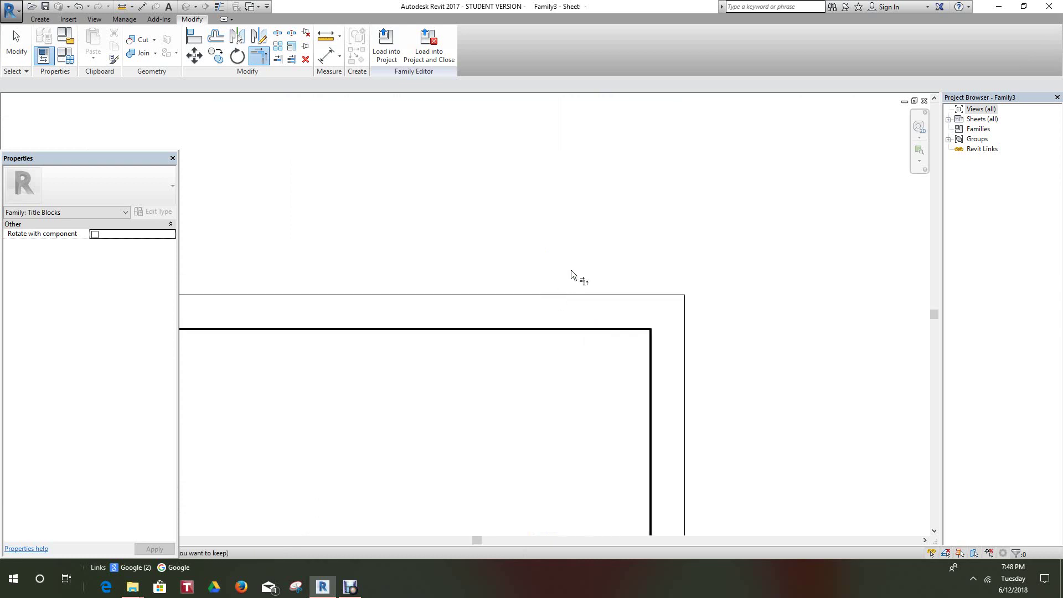
{"action": "scroll", "coordinate": [553, 388], "scroll_direction": "down", "scroll_amount": 4}
{"action": "scroll", "coordinate": [475, 438], "scroll_direction": "down", "scroll_amount": 3}
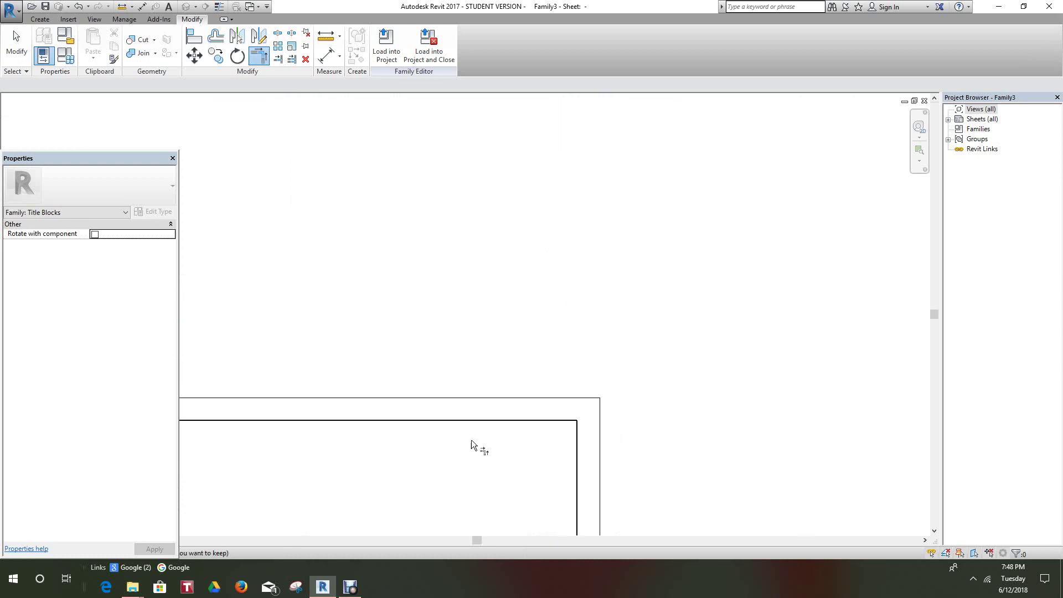
{"action": "middle_click_drag", "start_coordinate": [479, 421], "coordinate": [567, 292]}
{"action": "scroll", "coordinate": [515, 288], "scroll_direction": "down", "scroll_amount": 2}
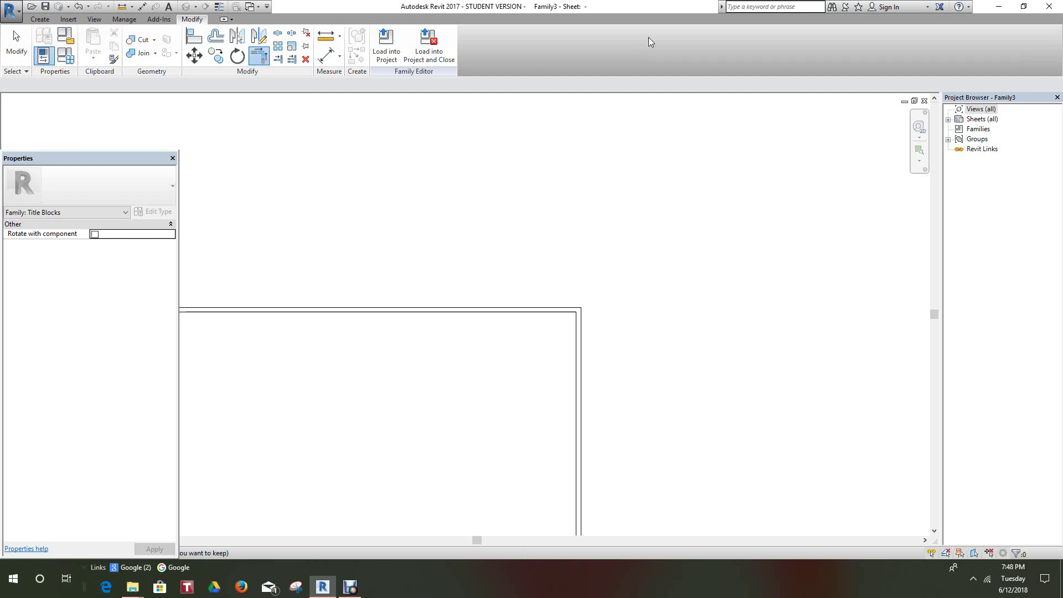
{"action": "middle_click_drag", "start_coordinate": [508, 375], "coordinate": [522, 206]}
{"action": "scroll", "coordinate": [508, 320], "scroll_direction": "up", "scroll_amount": 3}
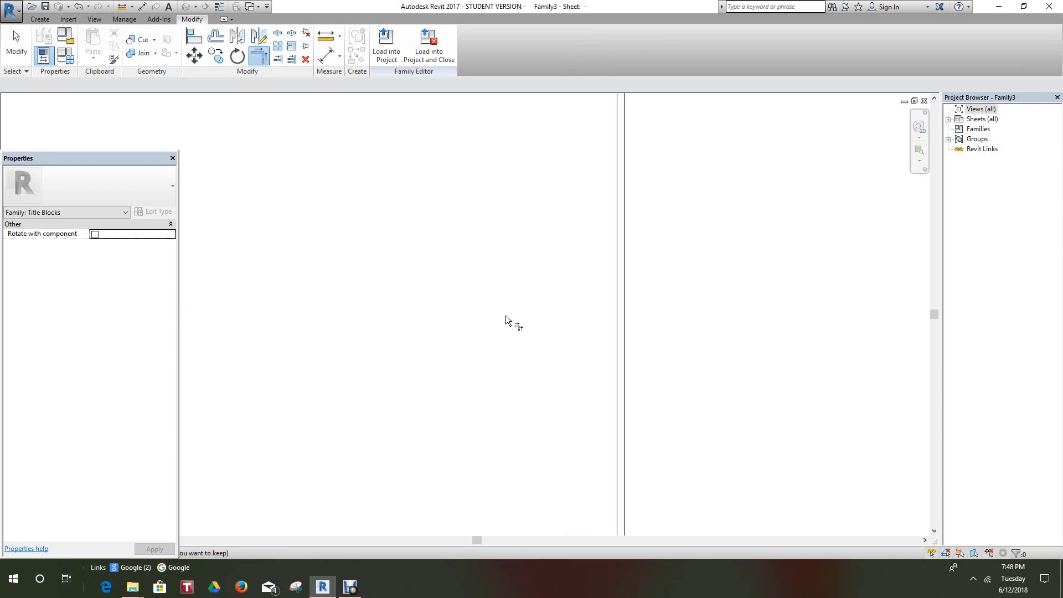
Draw a 3" vertical line in the Title Blocks subcategory up from the bottom border, 3" in from the right border
{"action": "left_click", "coordinate": [39, 19]}
{"action": "left_click", "coordinate": [90, 46]}
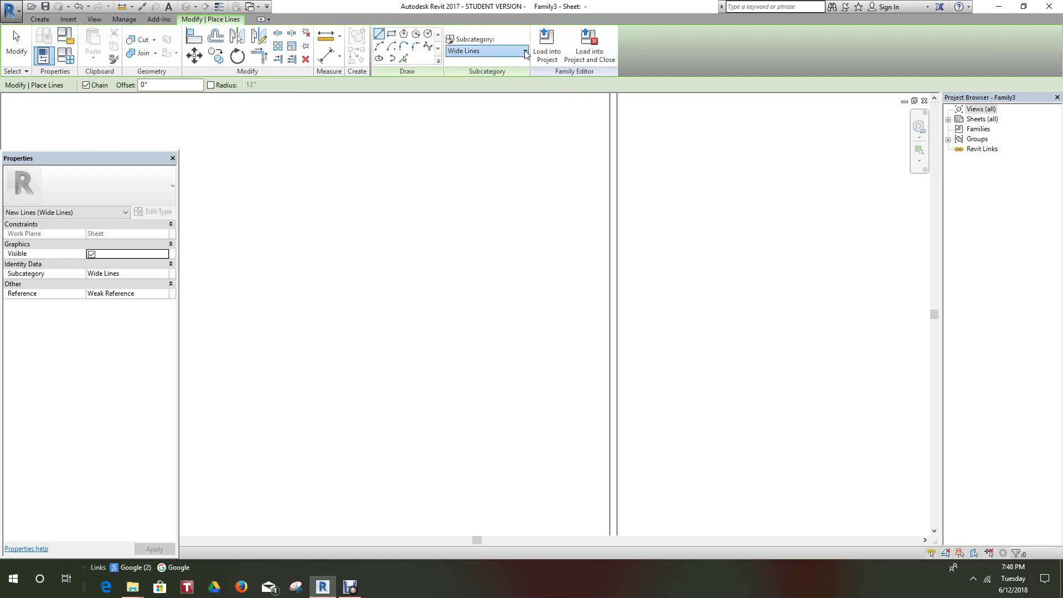
{"action": "left_click", "coordinate": [525, 52]}
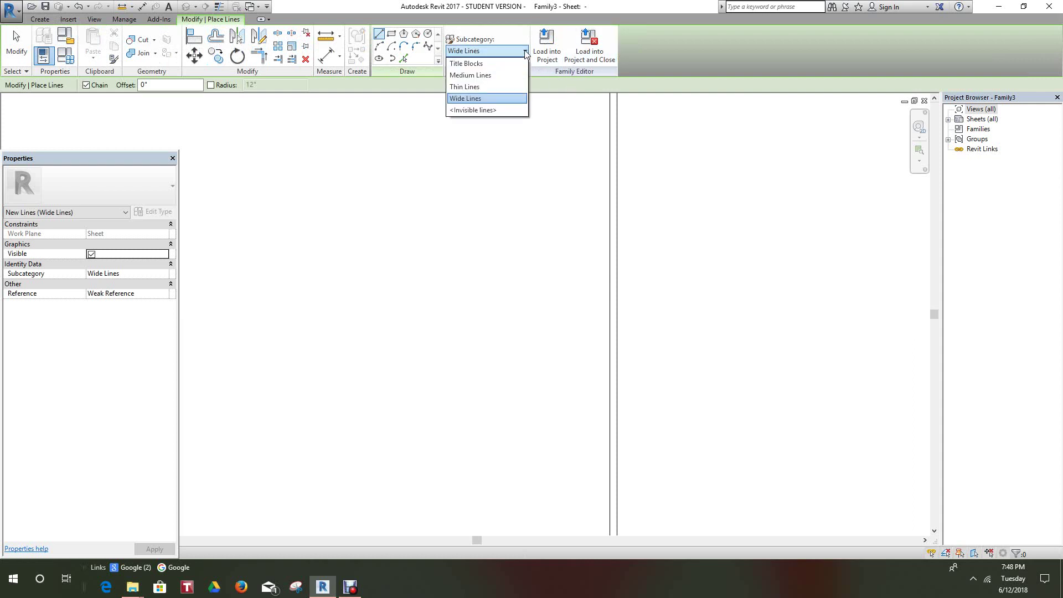
{"action": "left_click", "coordinate": [478, 64]}
{"action": "scroll", "coordinate": [545, 239], "scroll_direction": "down", "scroll_amount": 1}
{"action": "scroll", "coordinate": [524, 256], "scroll_direction": "down", "scroll_amount": 2}
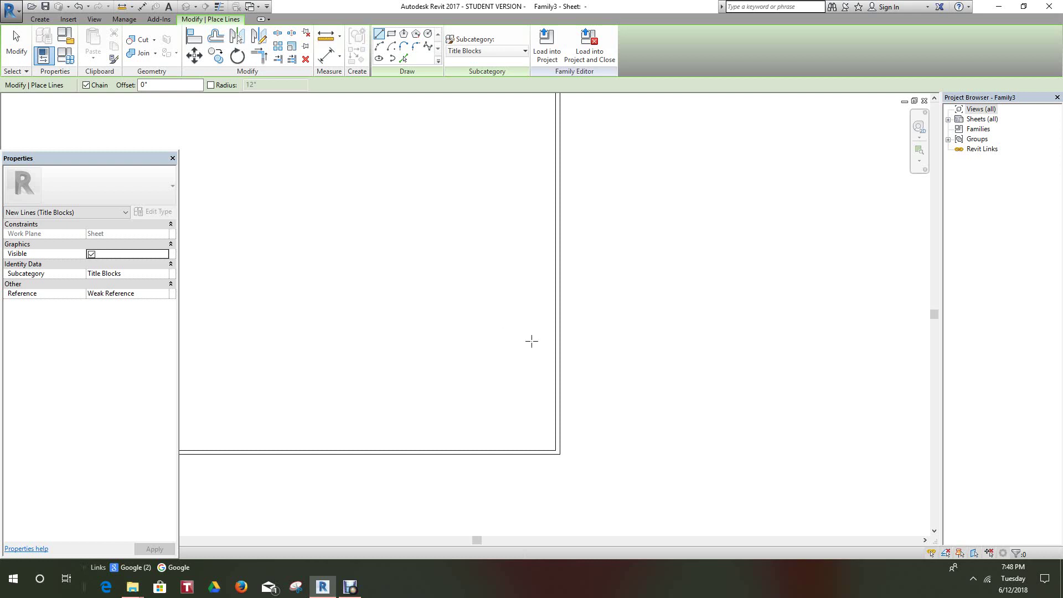
{"action": "middle_click_drag", "start_coordinate": [543, 349], "coordinate": [546, 325]}
{"action": "scroll", "coordinate": [551, 371], "scroll_direction": "up", "scroll_amount": 3}
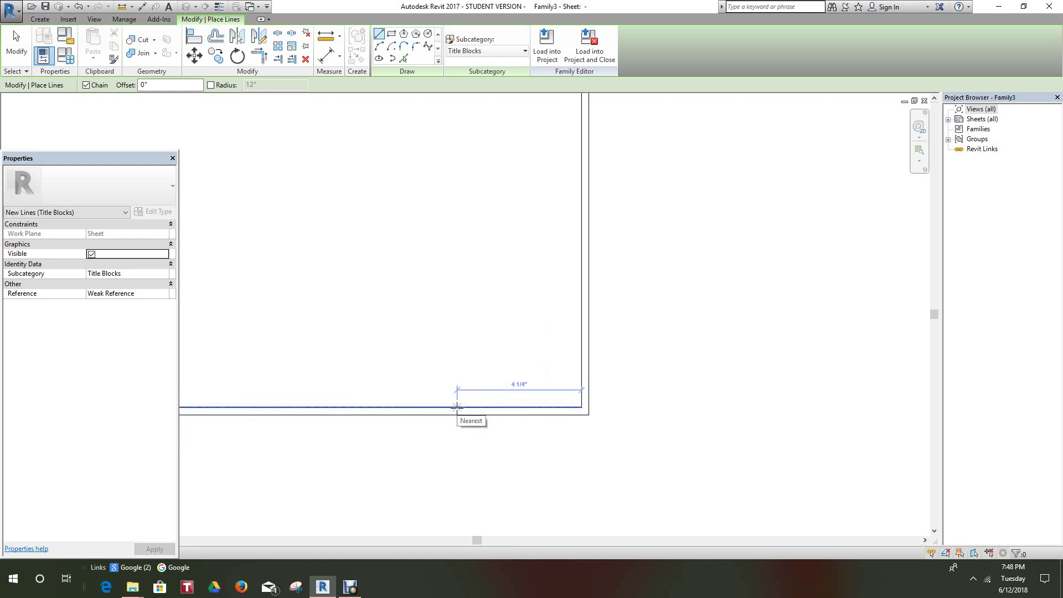
{"action": "scroll", "coordinate": [457, 409], "scroll_direction": "up", "scroll_amount": 1}
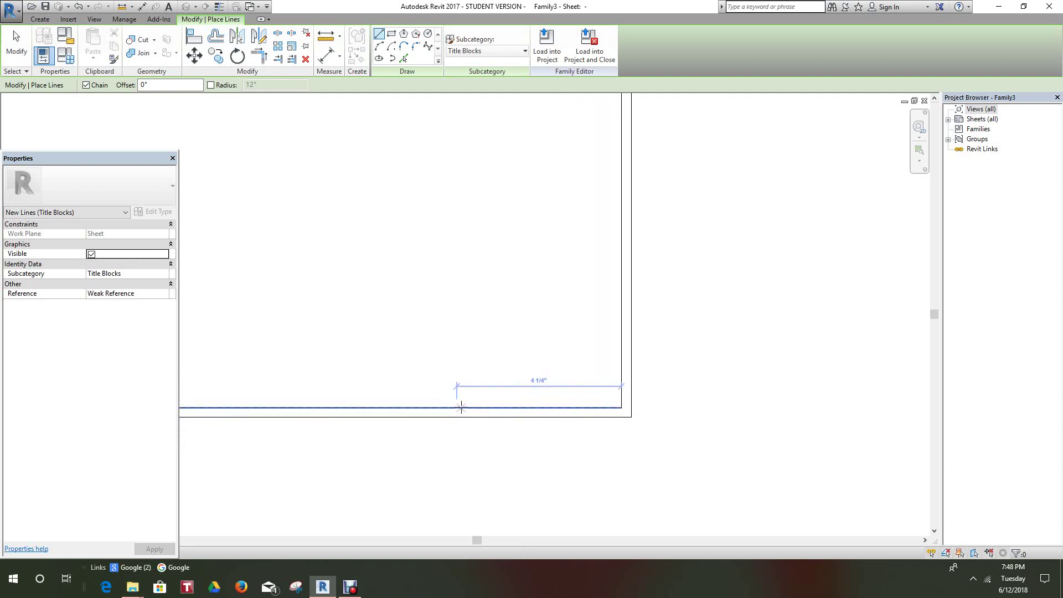
{"action": "left_click", "coordinate": [506, 408]}
{"action": "middle_click_drag", "start_coordinate": [500, 301], "coordinate": [510, 361]}
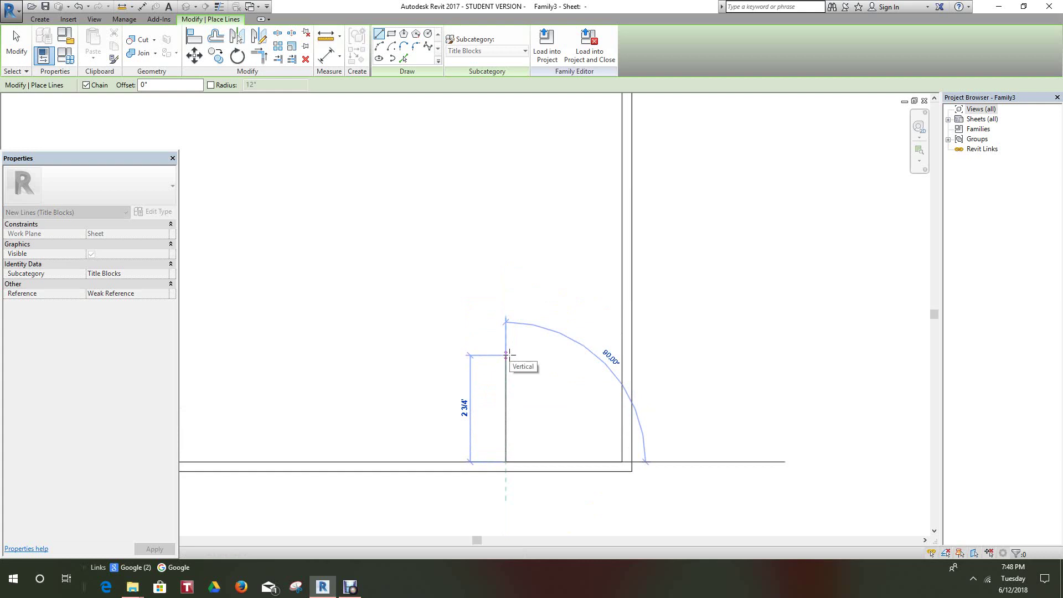
{"action": "scroll", "coordinate": [509, 319], "scroll_direction": "up", "scroll_amount": 3}
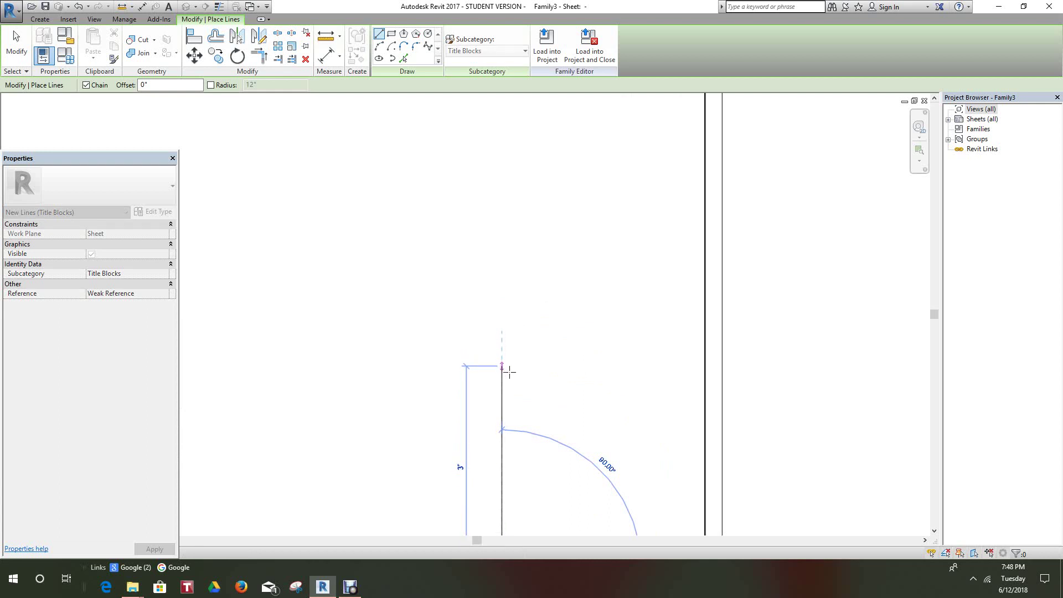
{"action": "left_click", "coordinate": [505, 365]}
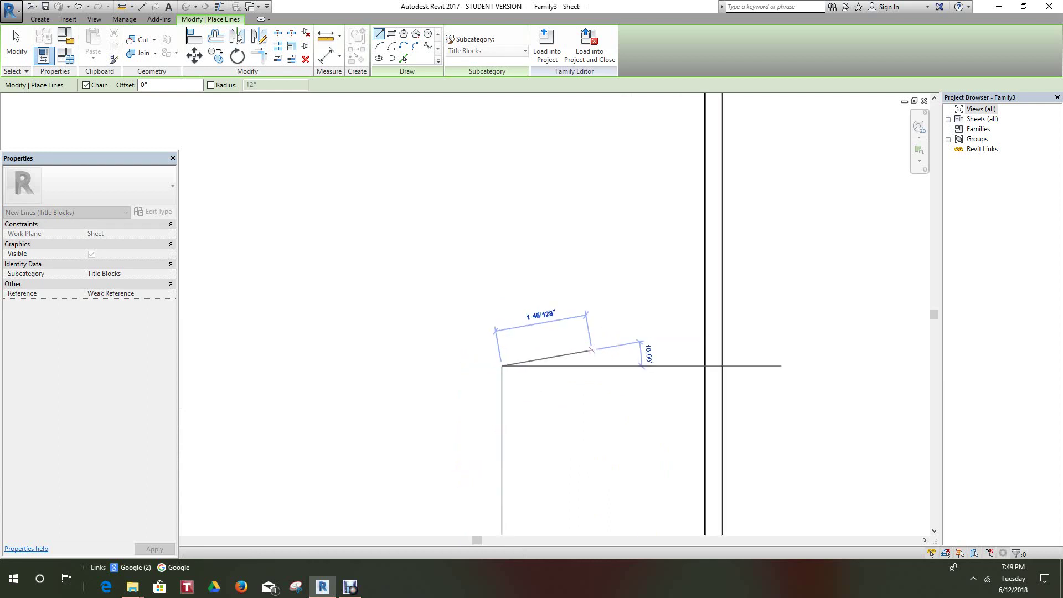
Continue the line 3" horizontally to the right border to close the corner box, and end the Line command
{"action": "middle_click_drag", "start_coordinate": [591, 363], "coordinate": [517, 377]}
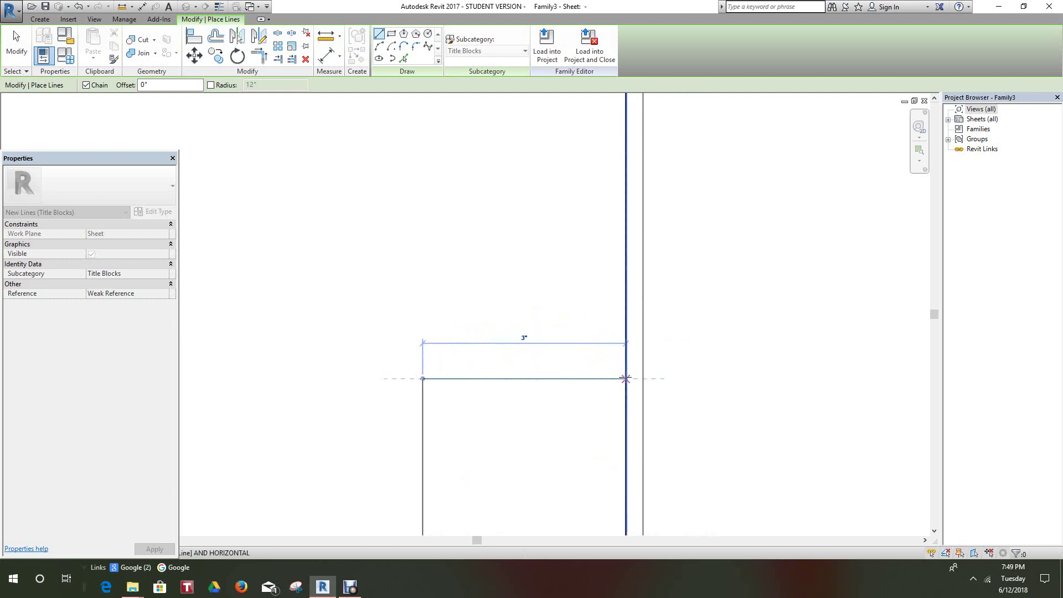
{"action": "left_click", "coordinate": [625, 379]}
{"action": "right_click", "coordinate": [633, 377]}
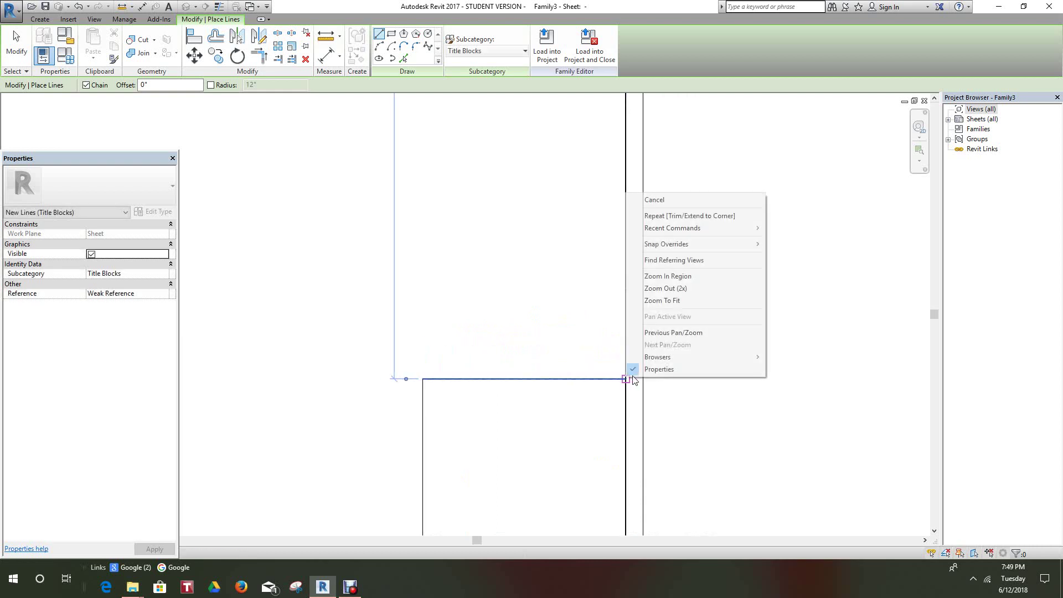
{"action": "left_click", "coordinate": [660, 200]}
{"action": "scroll", "coordinate": [610, 332], "scroll_direction": "down", "scroll_amount": 2}
{"action": "scroll", "coordinate": [627, 284], "scroll_direction": "up", "scroll_amount": 5}
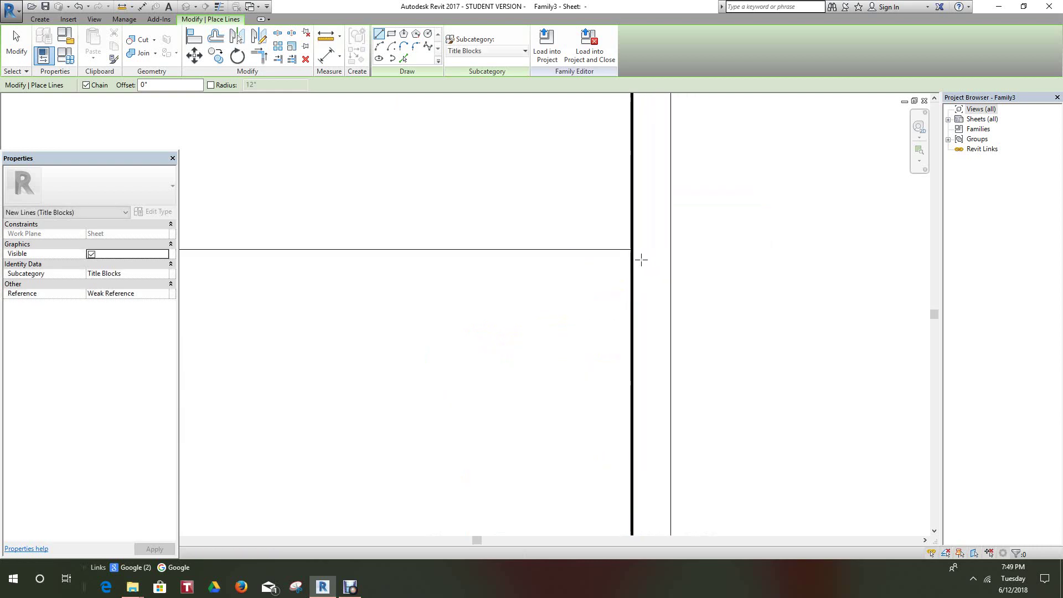
{"action": "right_click", "coordinate": [735, 241]}
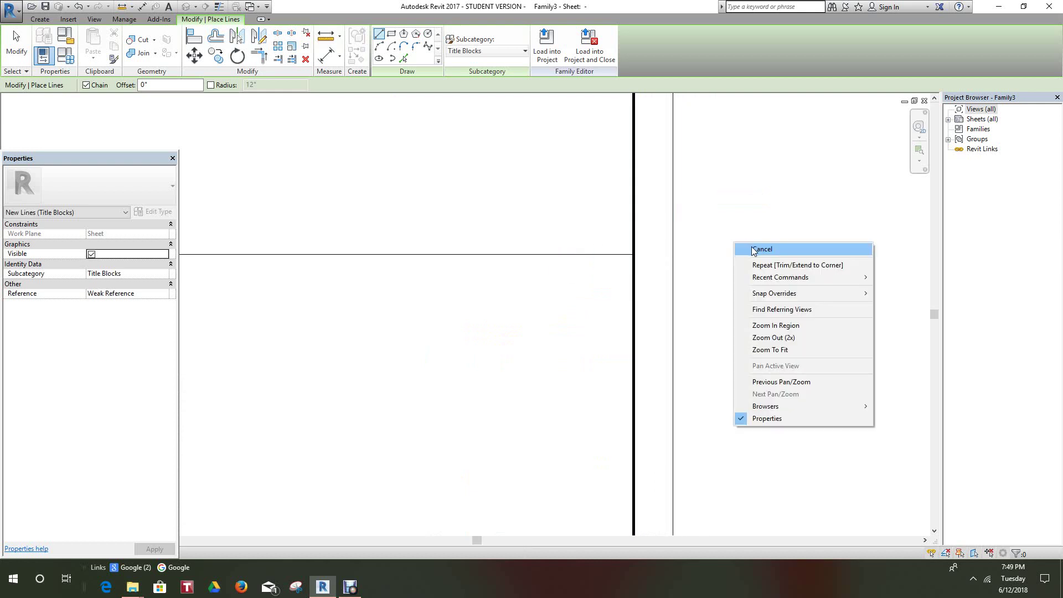
{"action": "left_click", "coordinate": [753, 251]}
Examine the 3" corner box up close, selecting its left vertical line to check it and clearing the selection
{"action": "scroll", "coordinate": [710, 280], "scroll_direction": "down", "scroll_amount": 3}
{"action": "middle_click_drag", "start_coordinate": [680, 304], "coordinate": [654, 330]}
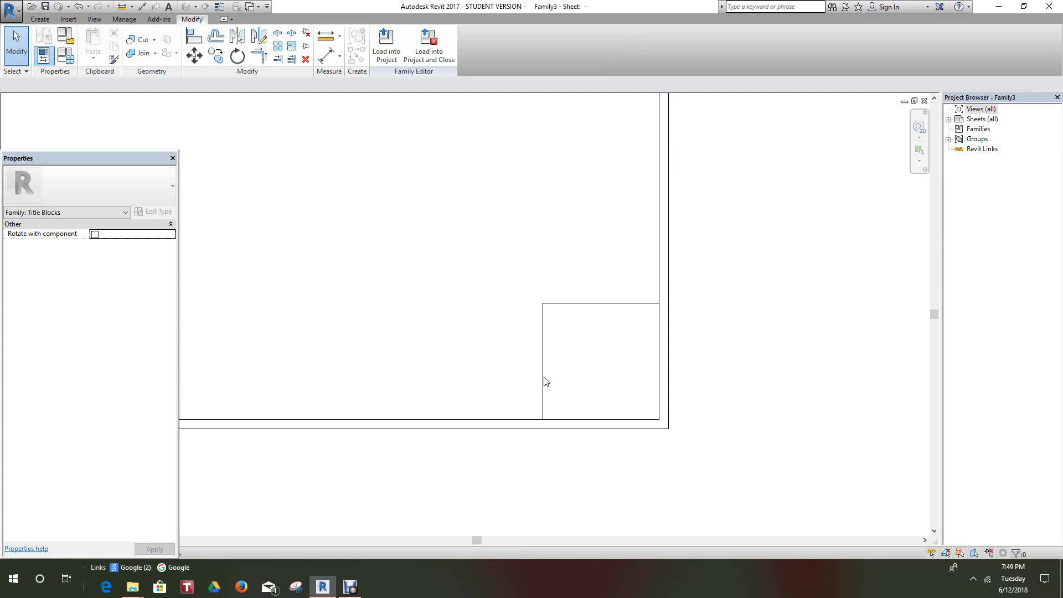
{"action": "scroll", "coordinate": [525, 389], "scroll_direction": "up", "scroll_amount": 2}
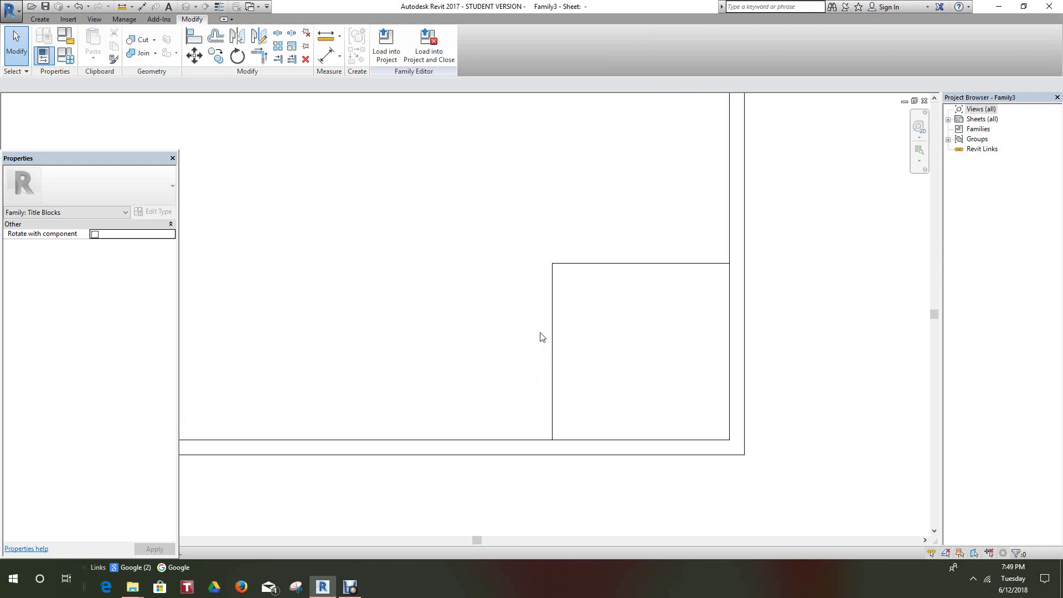
{"action": "right_click", "coordinate": [490, 355]}
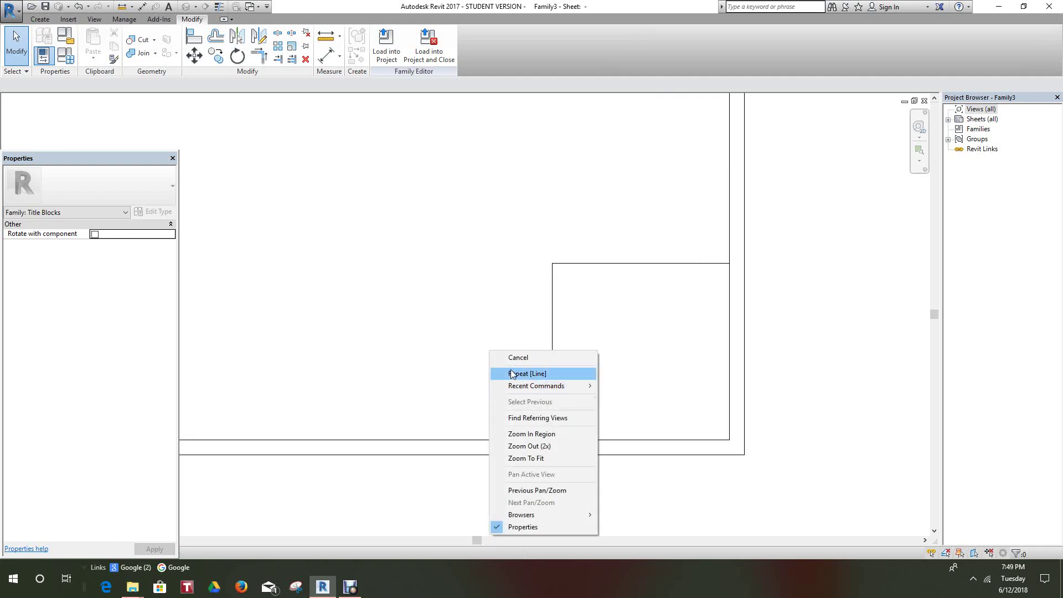
{"action": "left_click", "coordinate": [518, 357]}
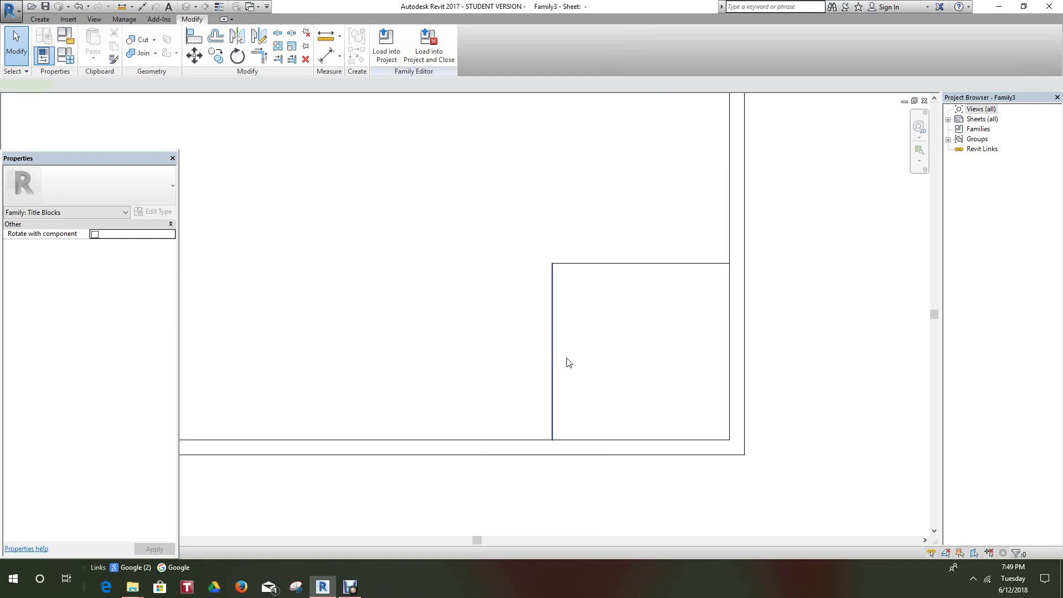
{"action": "left_click", "coordinate": [558, 363]}
{"action": "scroll", "coordinate": [598, 357], "scroll_direction": "down", "scroll_amount": 2}
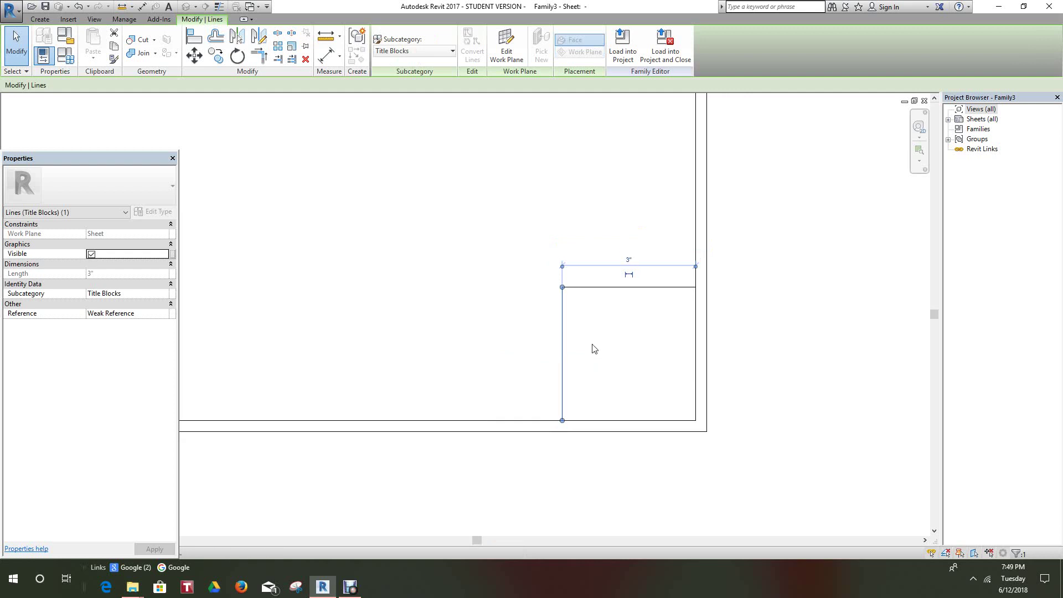
{"action": "scroll", "coordinate": [590, 349], "scroll_direction": "down", "scroll_amount": 2}
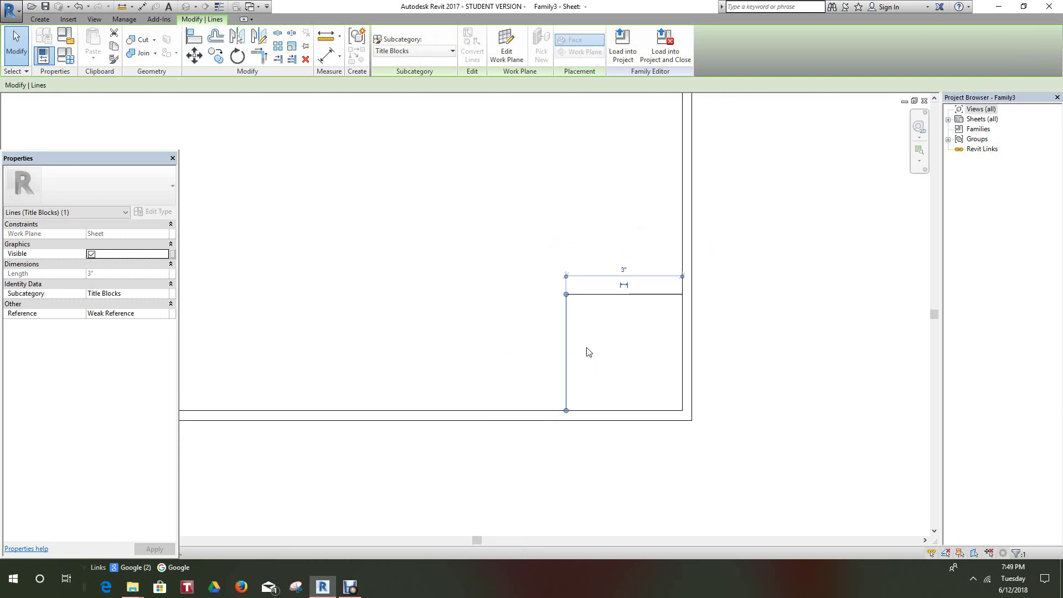
{"action": "left_click", "coordinate": [471, 292]}
{"action": "scroll", "coordinate": [531, 281], "scroll_direction": "up", "scroll_amount": 1}
{"action": "scroll", "coordinate": [532, 282], "scroll_direction": "up", "scroll_amount": 2}
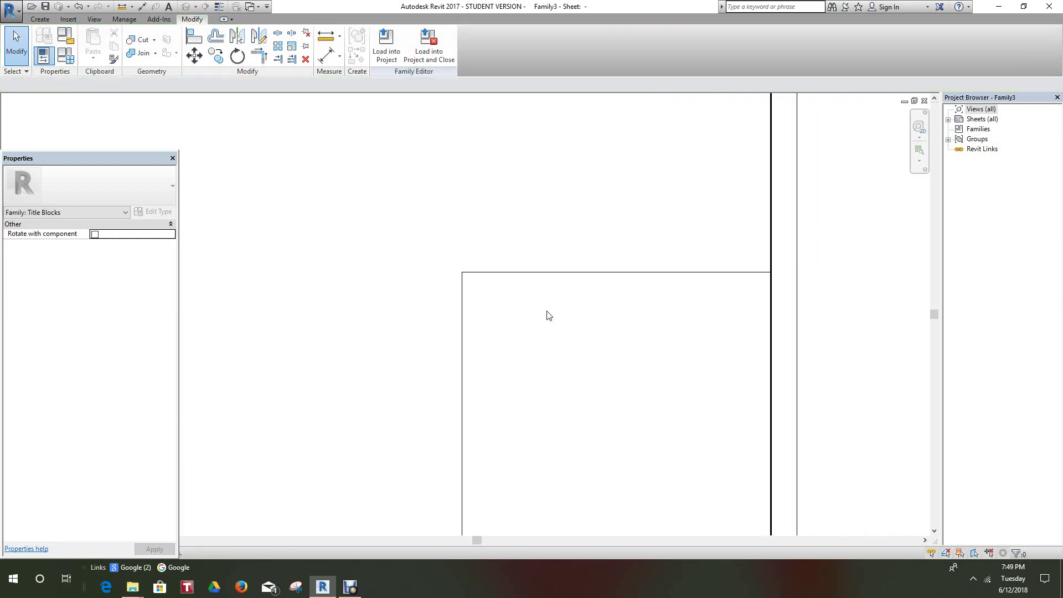
Draw a 3" horizontal line across the corner box, about 1/2" below its top edge, and end the line chain
{"action": "scroll", "coordinate": [537, 311], "scroll_direction": "down", "scroll_amount": 1}
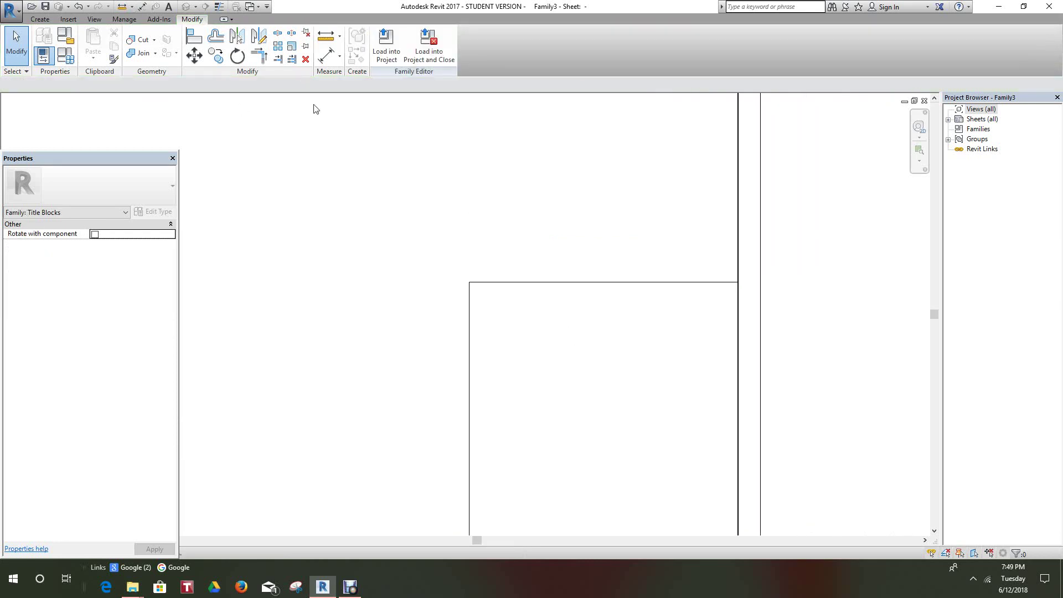
{"action": "left_click", "coordinate": [40, 18]}
{"action": "left_click", "coordinate": [92, 40]}
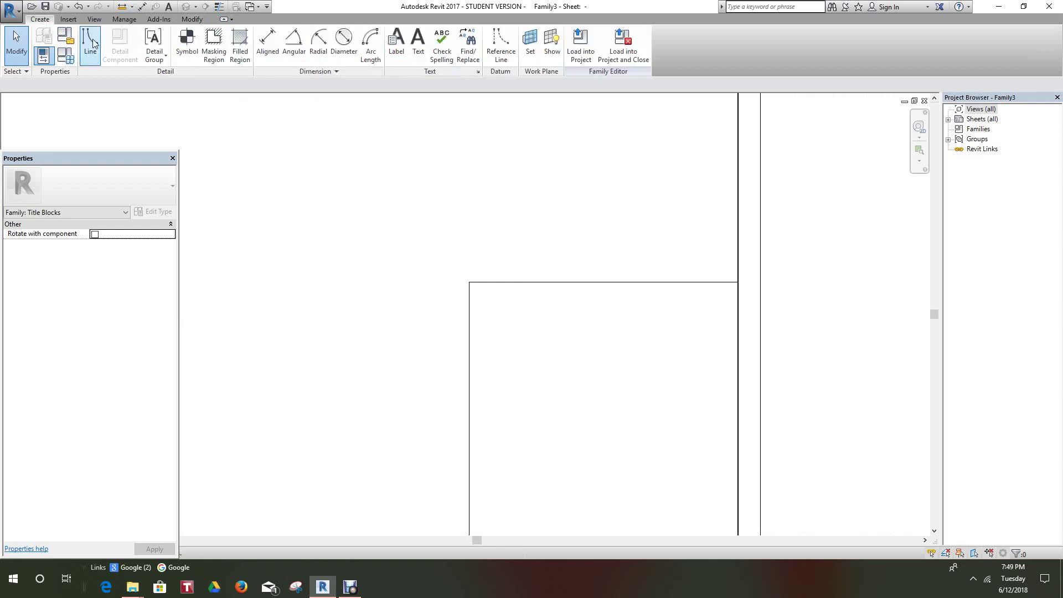
{"action": "left_click", "coordinate": [739, 326]}
{"action": "left_click", "coordinate": [469, 327]}
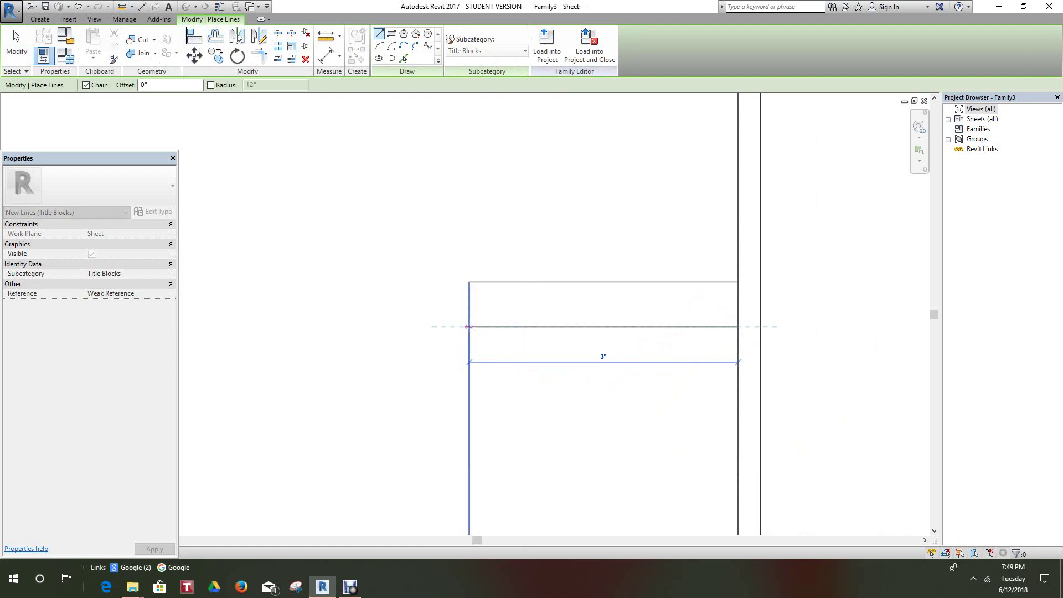
{"action": "right_click", "coordinate": [470, 328]}
{"action": "left_click", "coordinate": [491, 334]}
Draw a second full-width horizontal line in the corner box, about 1" below the first divider
{"action": "scroll", "coordinate": [498, 334], "scroll_direction": "down", "scroll_amount": 1}
{"action": "middle_click_drag", "start_coordinate": [516, 342], "coordinate": [459, 287]}
{"action": "scroll", "coordinate": [460, 287], "scroll_direction": "down", "scroll_amount": 1}
{"action": "scroll", "coordinate": [600, 310], "scroll_direction": "up", "scroll_amount": 2}
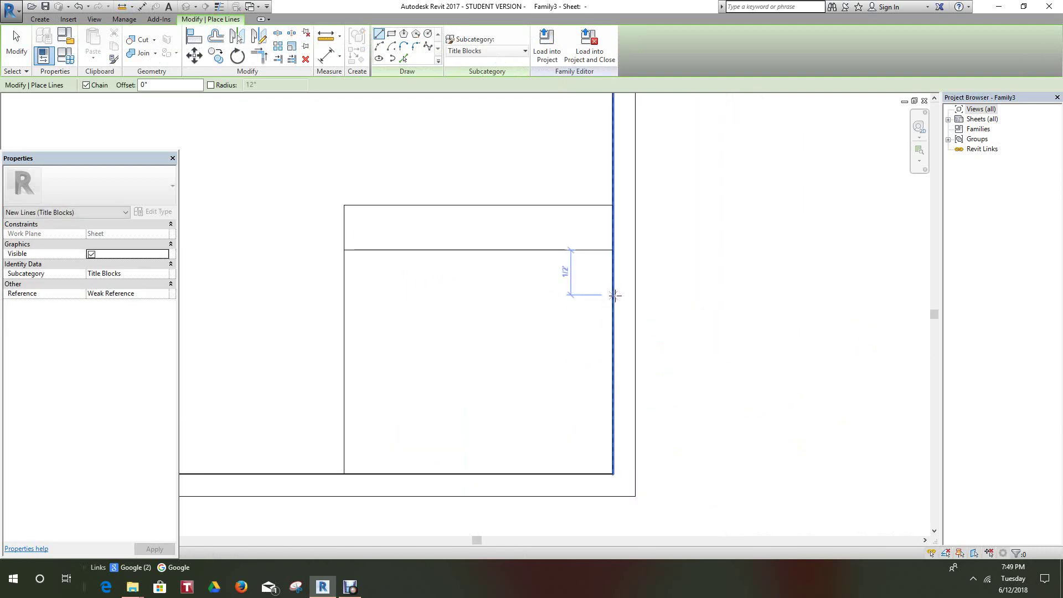
{"action": "left_click", "coordinate": [613, 338]}
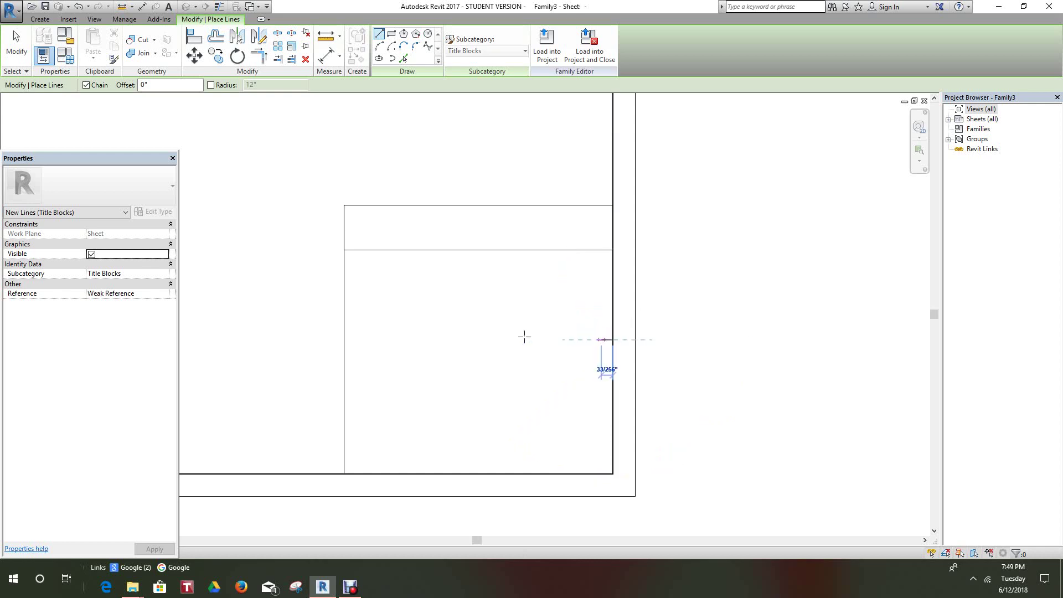
{"action": "left_click", "coordinate": [343, 339]}
{"action": "right_click", "coordinate": [347, 340]}
{"action": "left_click", "coordinate": [391, 351]}
Draw a vertical line from the midpoint of the lower divider to the bottom border, splitting the lowest compartment into two 1 1/2" halves
{"action": "scroll", "coordinate": [548, 327], "scroll_direction": "down", "scroll_amount": 1}
{"action": "scroll", "coordinate": [566, 300], "scroll_direction": "up", "scroll_amount": 1}
{"action": "middle_click_drag", "start_coordinate": [581, 305], "coordinate": [563, 340]}
{"action": "scroll", "coordinate": [563, 339], "scroll_direction": "up", "scroll_amount": 3}
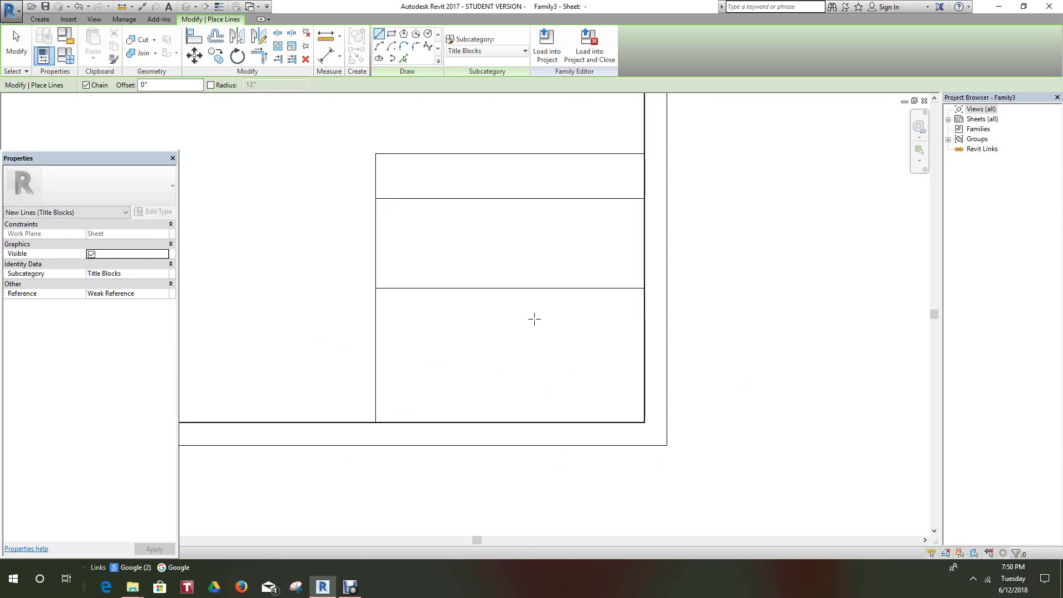
{"action": "left_click", "coordinate": [504, 282]}
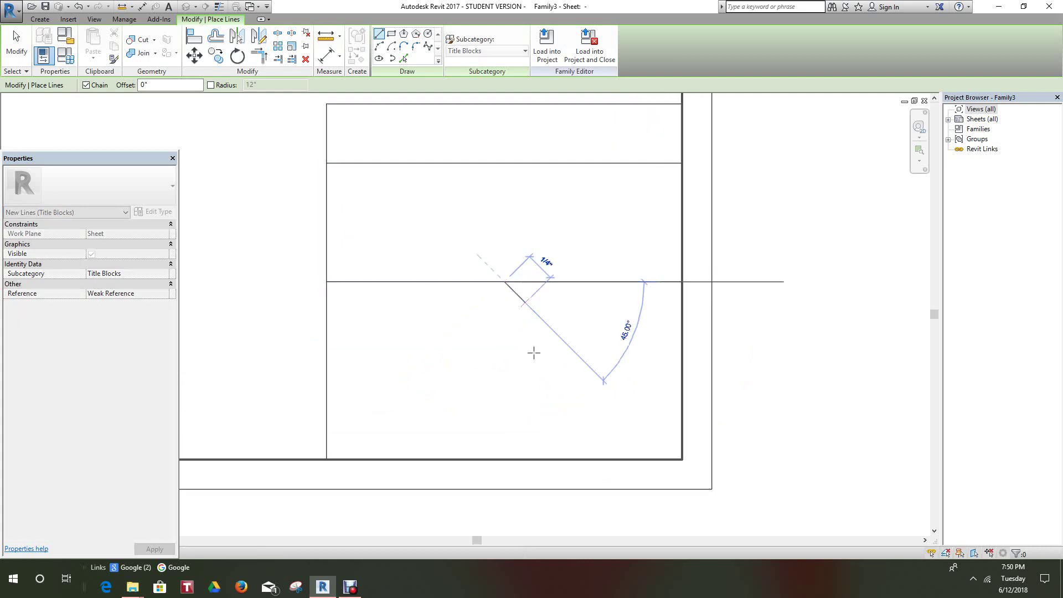
{"action": "left_click", "coordinate": [505, 459]}
{"action": "right_click", "coordinate": [507, 439]}
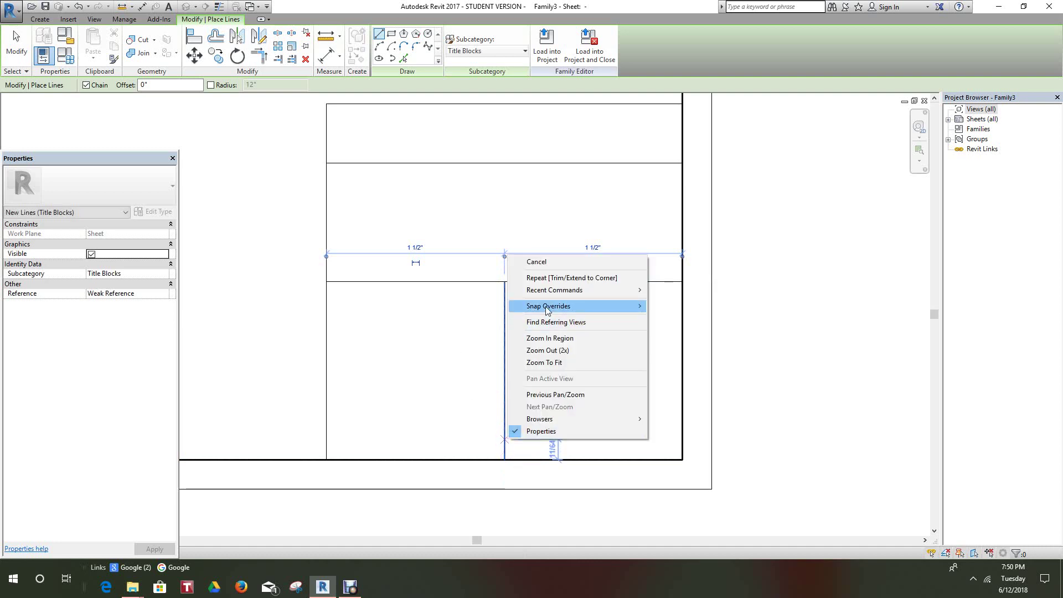
{"action": "left_click", "coordinate": [537, 262]}
Draw a 1 1/2" horizontal line across the lower right compartment, about 1/4" below its top edge
{"action": "scroll", "coordinate": [568, 324], "scroll_direction": "down", "scroll_amount": 1}
{"action": "scroll", "coordinate": [568, 323], "scroll_direction": "up", "scroll_amount": 2}
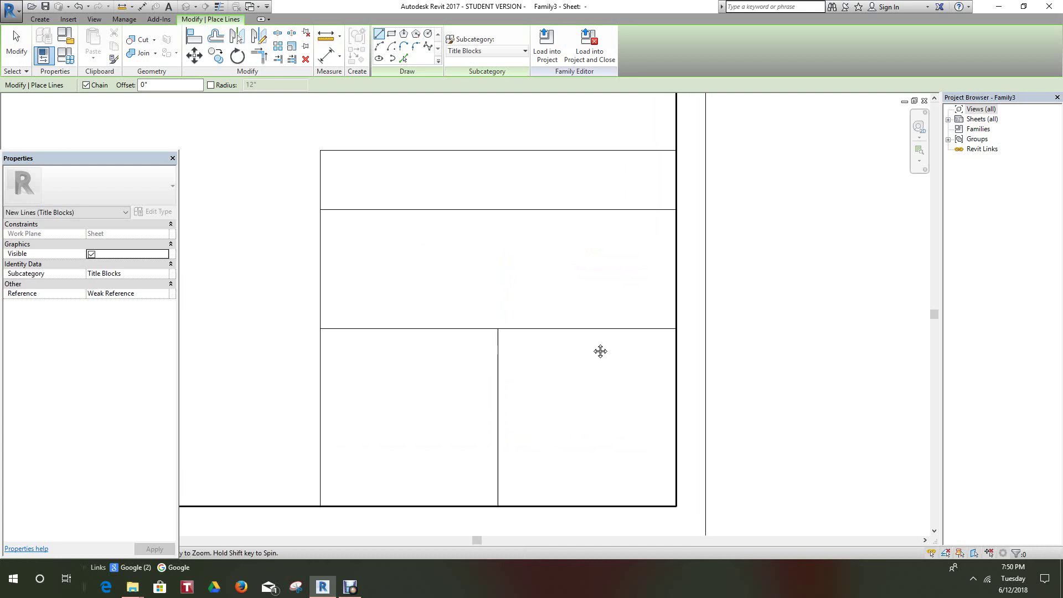
{"action": "scroll", "coordinate": [591, 349], "scroll_direction": "up", "scroll_amount": 1}
{"action": "scroll", "coordinate": [585, 342], "scroll_direction": "down", "scroll_amount": 1}
{"action": "scroll", "coordinate": [585, 341], "scroll_direction": "up", "scroll_amount": 1}
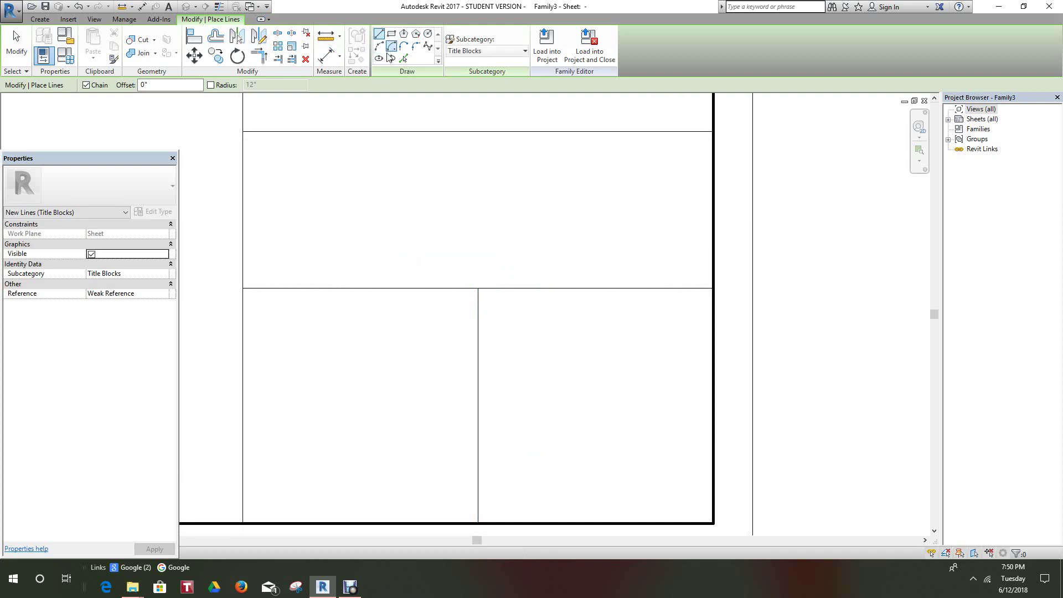
{"action": "left_click", "coordinate": [713, 327]}
{"action": "left_click", "coordinate": [480, 327]}
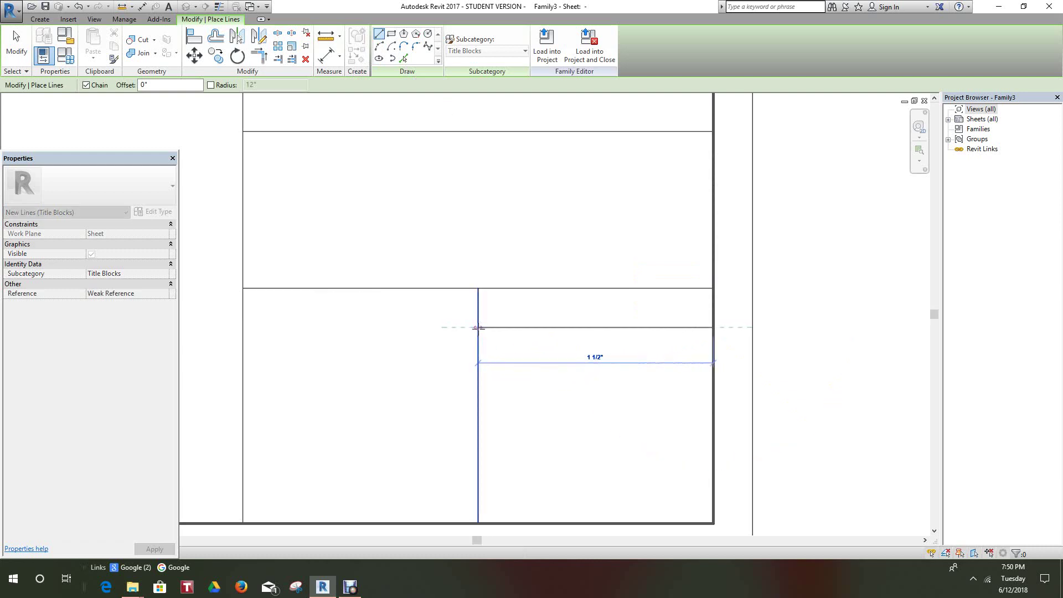
{"action": "right_click", "coordinate": [478, 329]}
{"action": "left_click", "coordinate": [512, 342]}
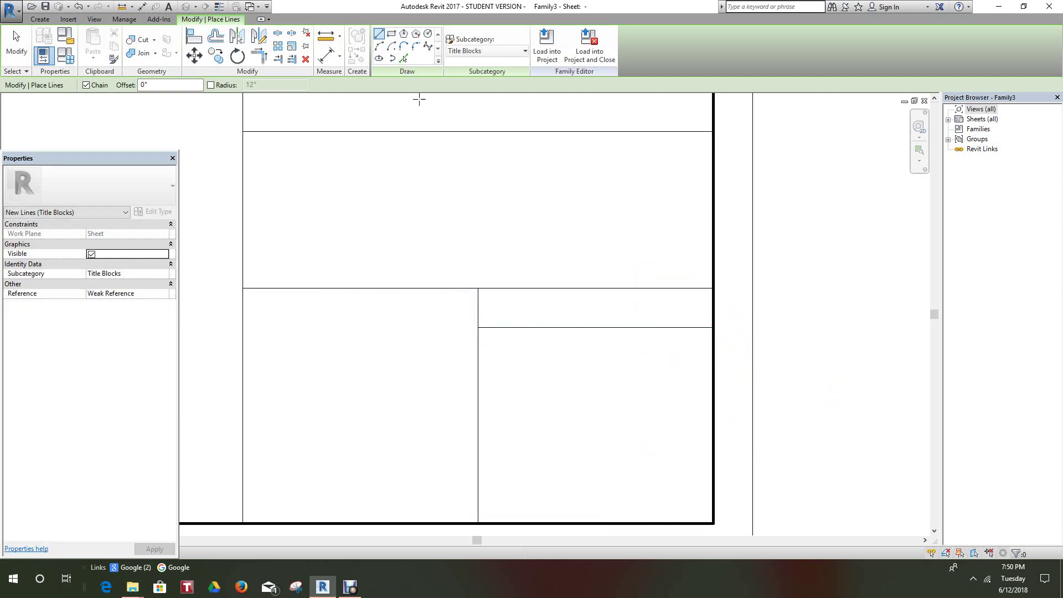
{"action": "left_click", "coordinate": [405, 59]}
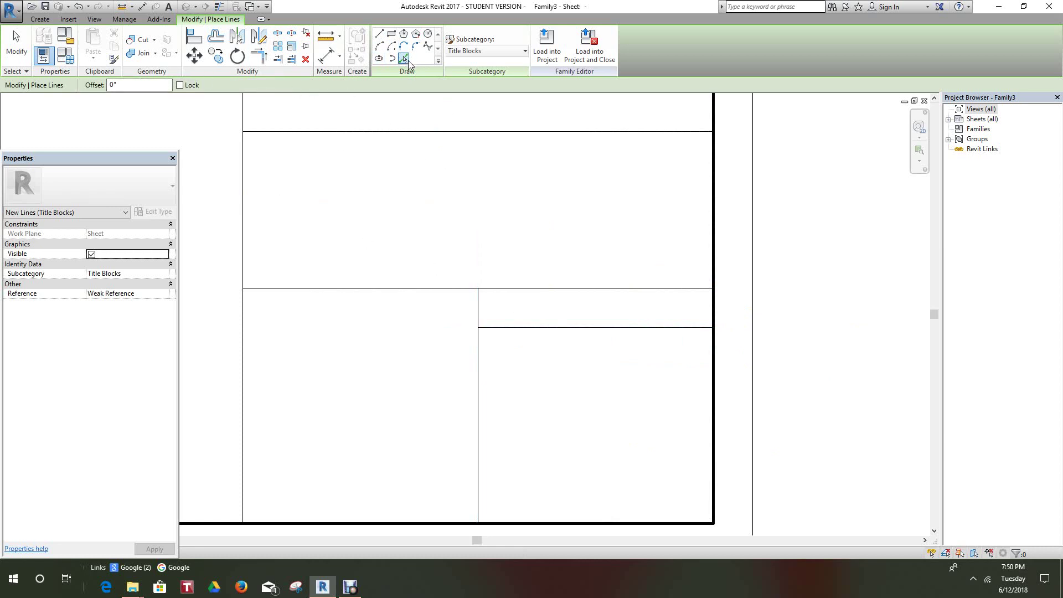
{"action": "left_click", "coordinate": [42, 21]}
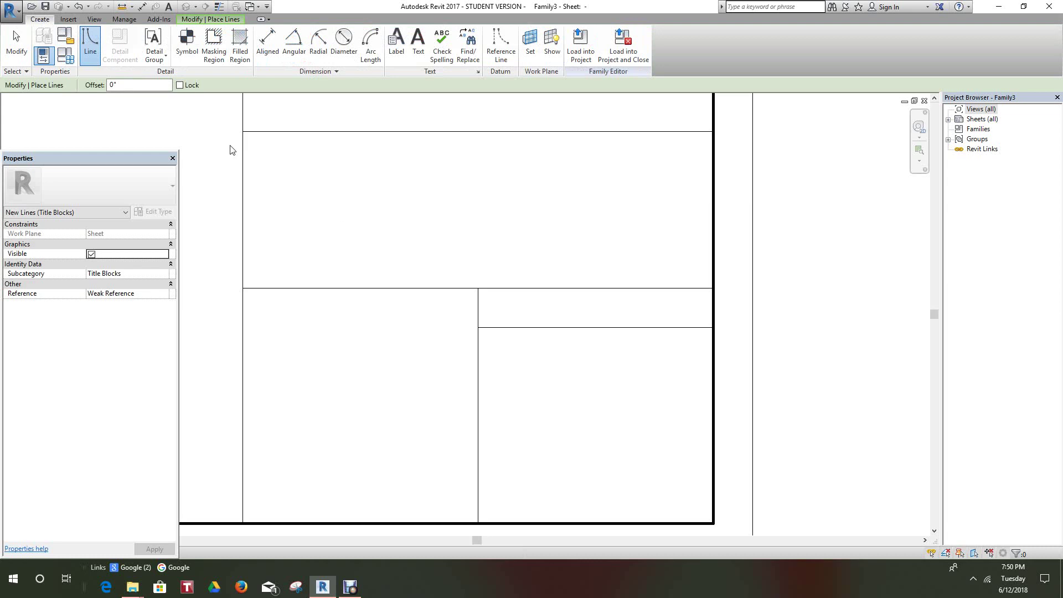
{"action": "right_click", "coordinate": [343, 172]}
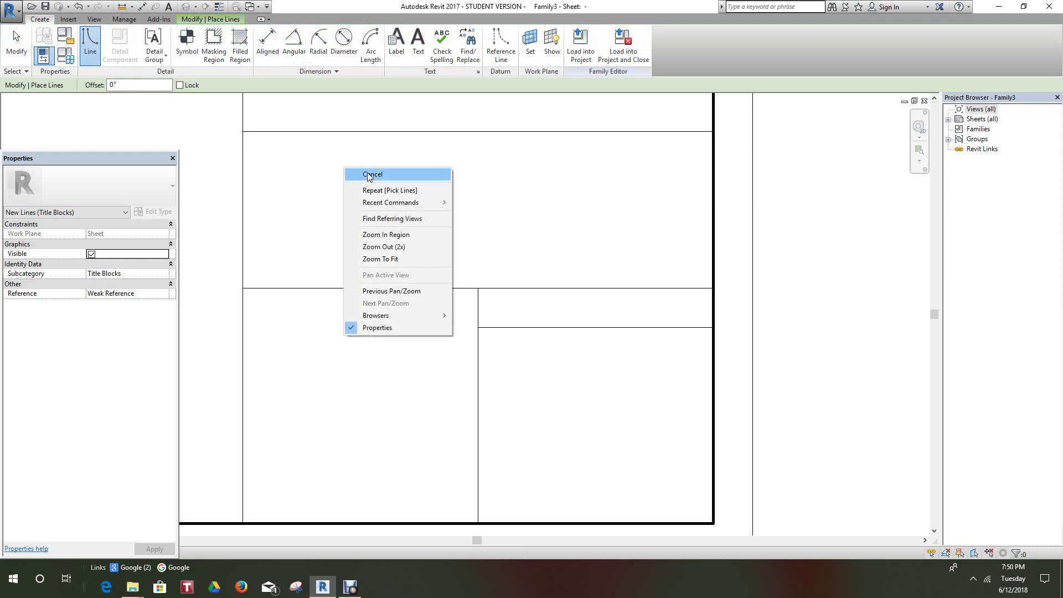
{"action": "left_click", "coordinate": [372, 176]}
Draw a second horizontal line across the lower right compartment, 1/4" below the first row line
{"action": "left_click", "coordinate": [90, 42]}
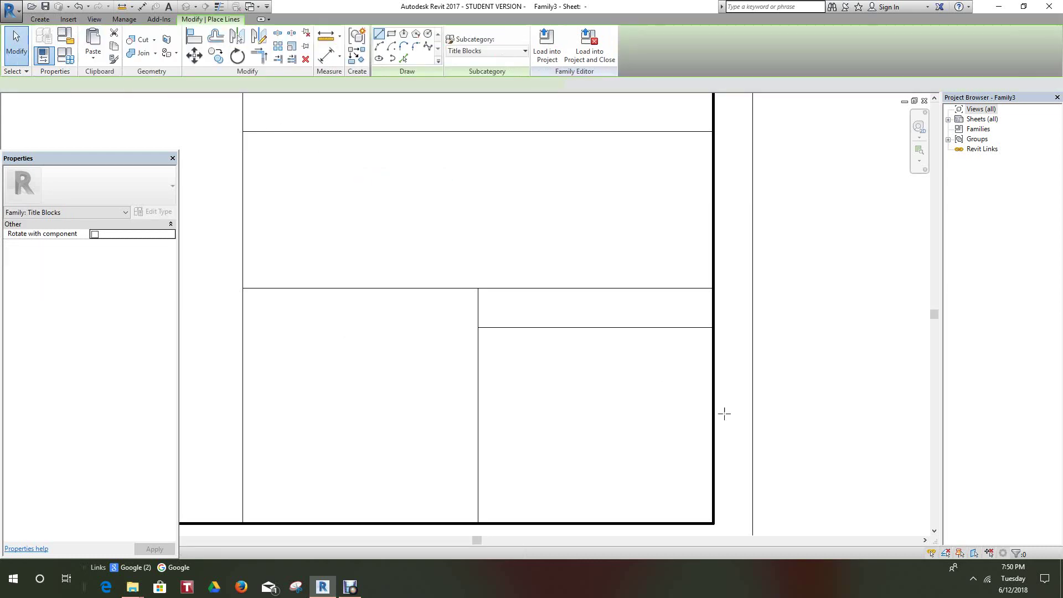
{"action": "left_click", "coordinate": [714, 366]}
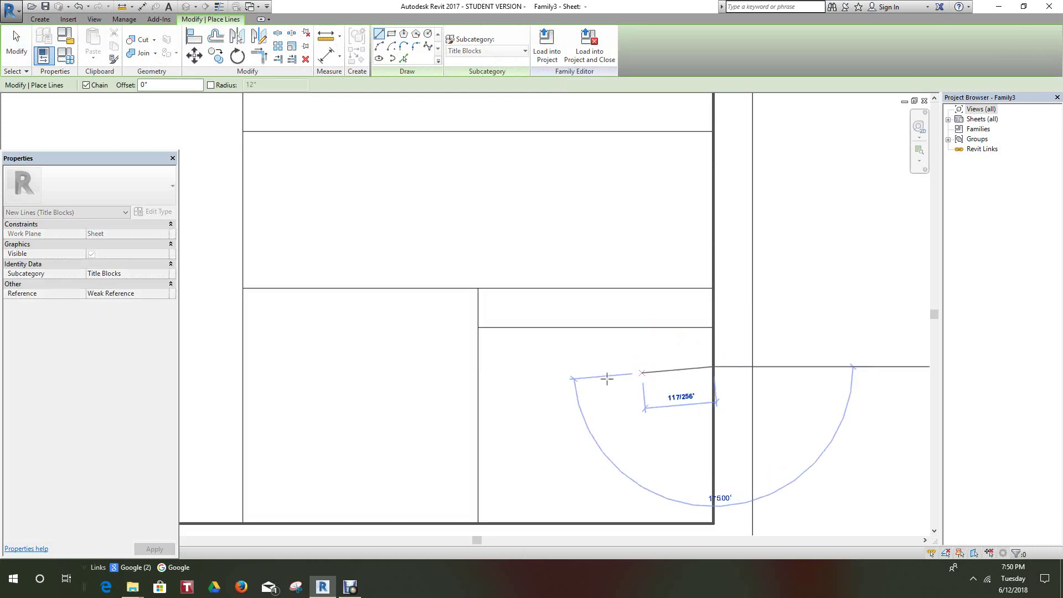
{"action": "left_click", "coordinate": [480, 366]}
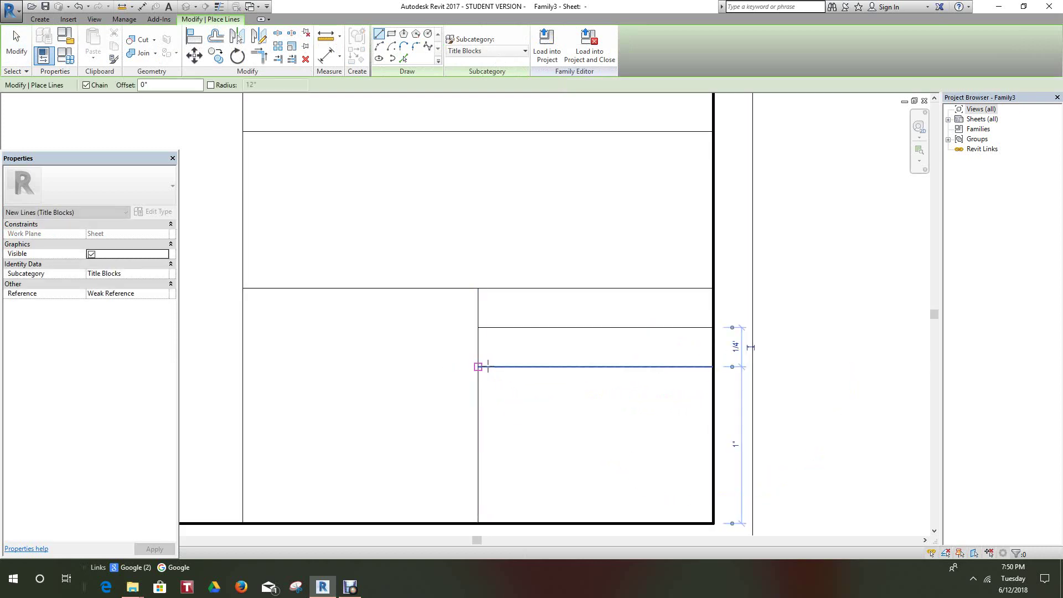
{"action": "right_click", "coordinate": [483, 367]}
{"action": "left_click", "coordinate": [531, 374]}
Draw a third horizontal row line across the lower right compartment, 1/4" below the second one
{"action": "scroll", "coordinate": [569, 376], "scroll_direction": "down", "scroll_amount": 3}
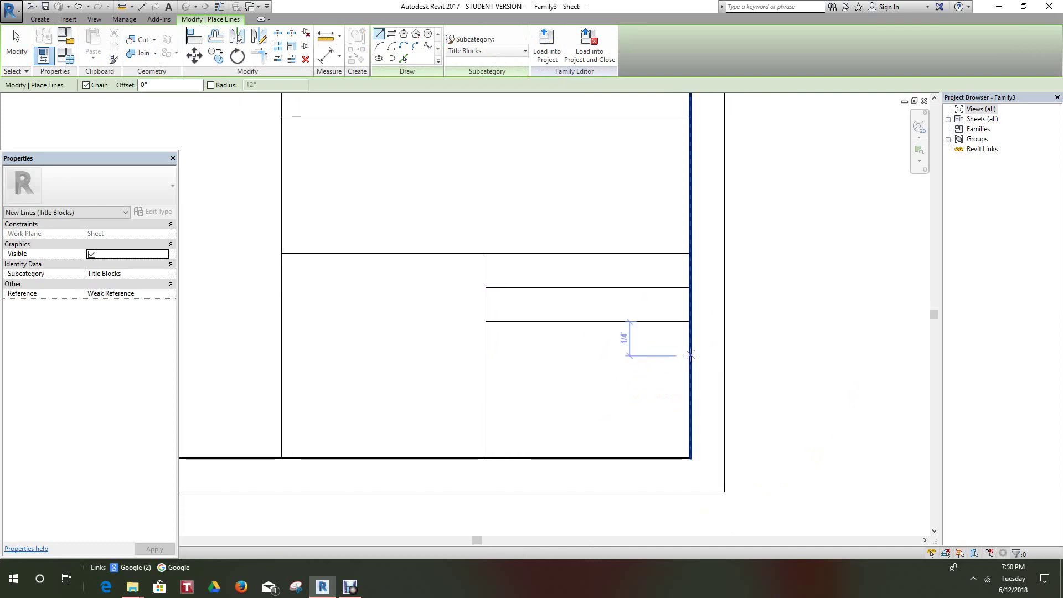
{"action": "left_click", "coordinate": [690, 355]}
{"action": "left_click", "coordinate": [486, 355]}
{"action": "right_click", "coordinate": [486, 355]}
{"action": "left_click", "coordinate": [517, 356]}
End the Line command and examine the ruled title area and its line thickness against the border
{"action": "middle_click_drag", "start_coordinate": [551, 387], "coordinate": [546, 359]}
{"action": "scroll", "coordinate": [560, 368], "scroll_direction": "down", "scroll_amount": 1}
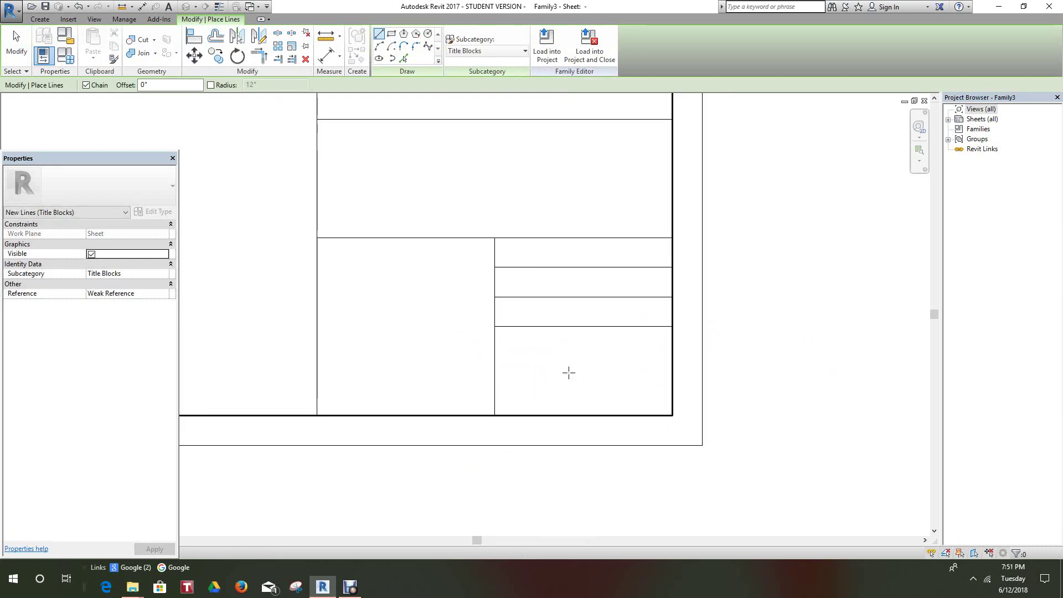
{"action": "middle_click_drag", "start_coordinate": [569, 372], "coordinate": [577, 391]}
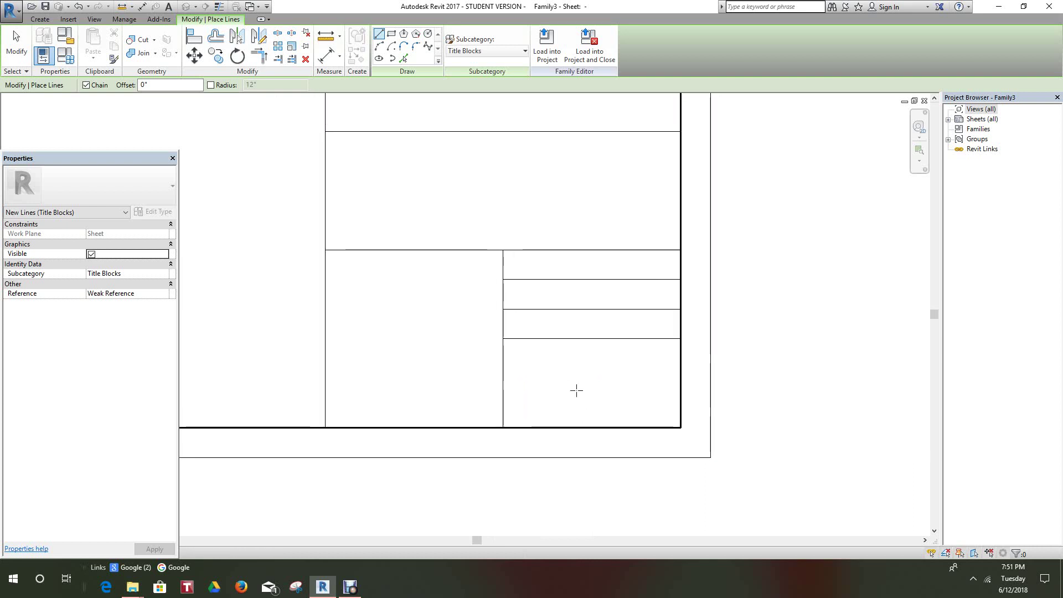
{"action": "scroll", "coordinate": [575, 383], "scroll_direction": "down", "scroll_amount": 3}
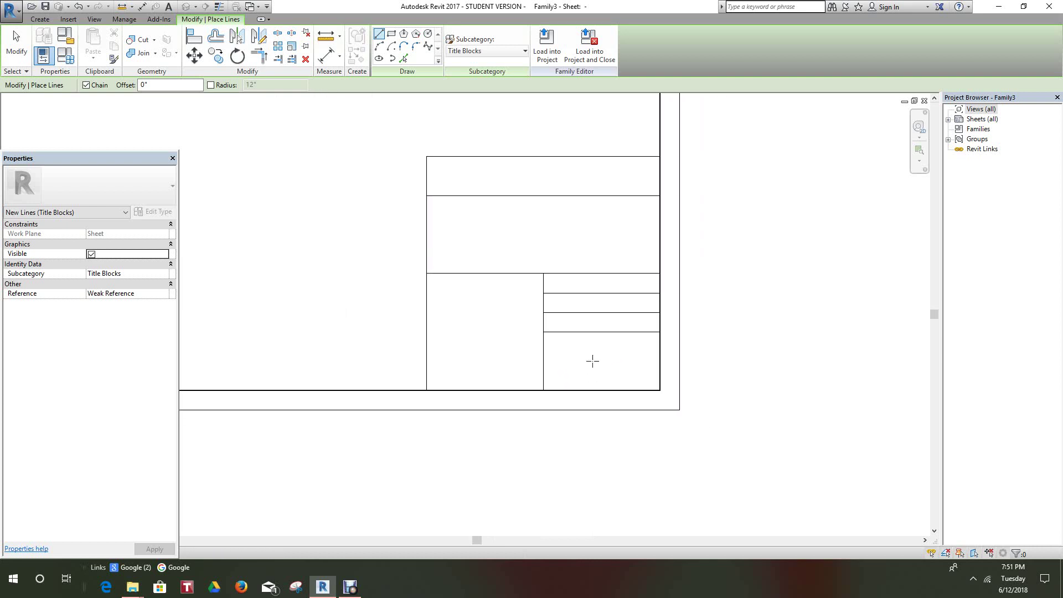
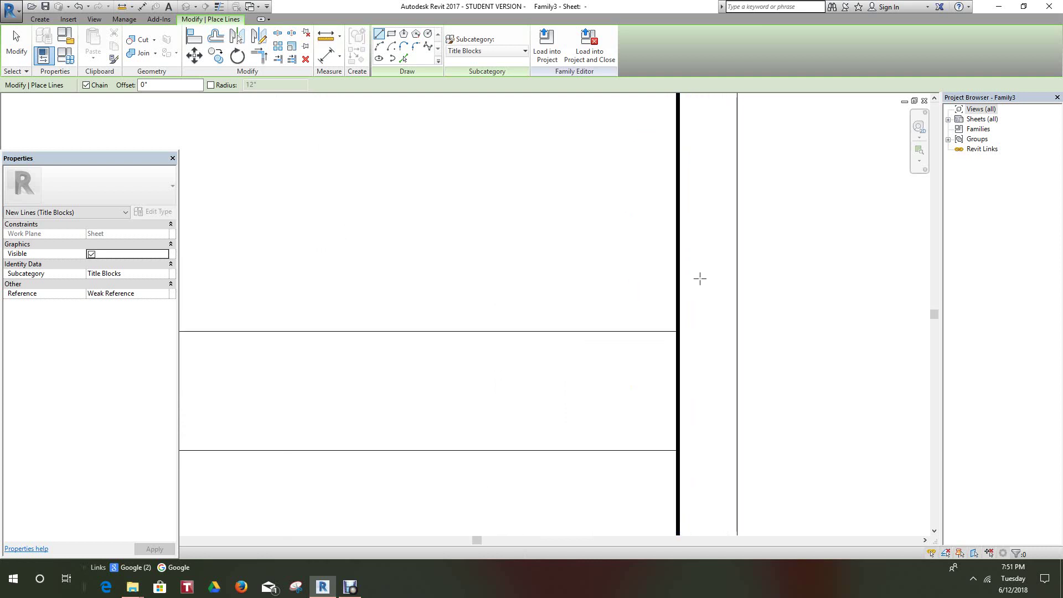
{"action": "scroll", "coordinate": [607, 301], "scroll_direction": "down", "scroll_amount": 4}
{"action": "right_click", "coordinate": [604, 295]}
{"action": "left_click", "coordinate": [618, 299]}
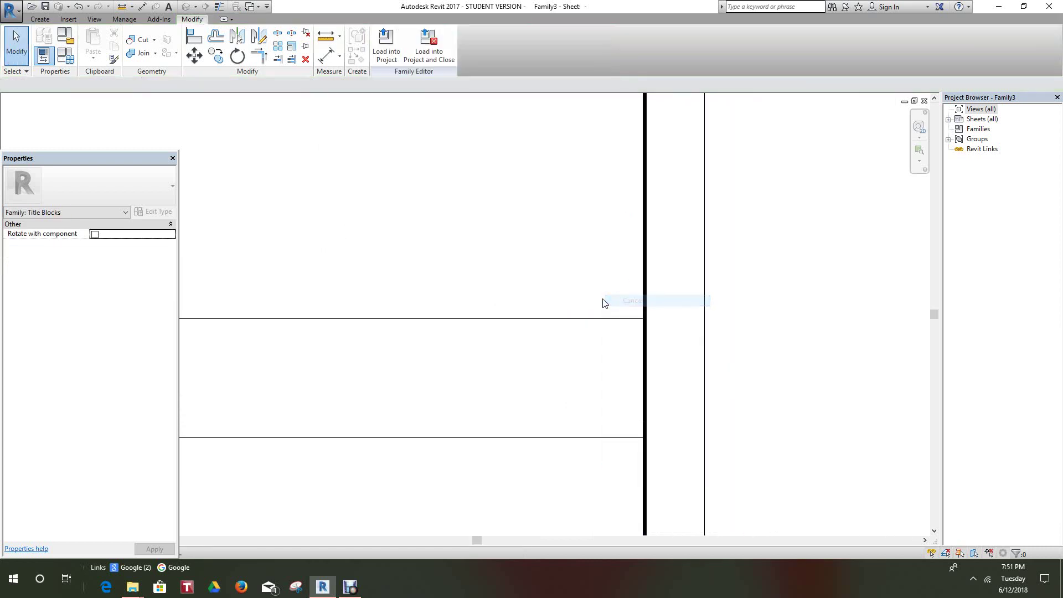
{"action": "scroll", "coordinate": [606, 302], "scroll_direction": "down", "scroll_amount": 4}
{"action": "scroll", "coordinate": [594, 393], "scroll_direction": "up", "scroll_amount": 2}
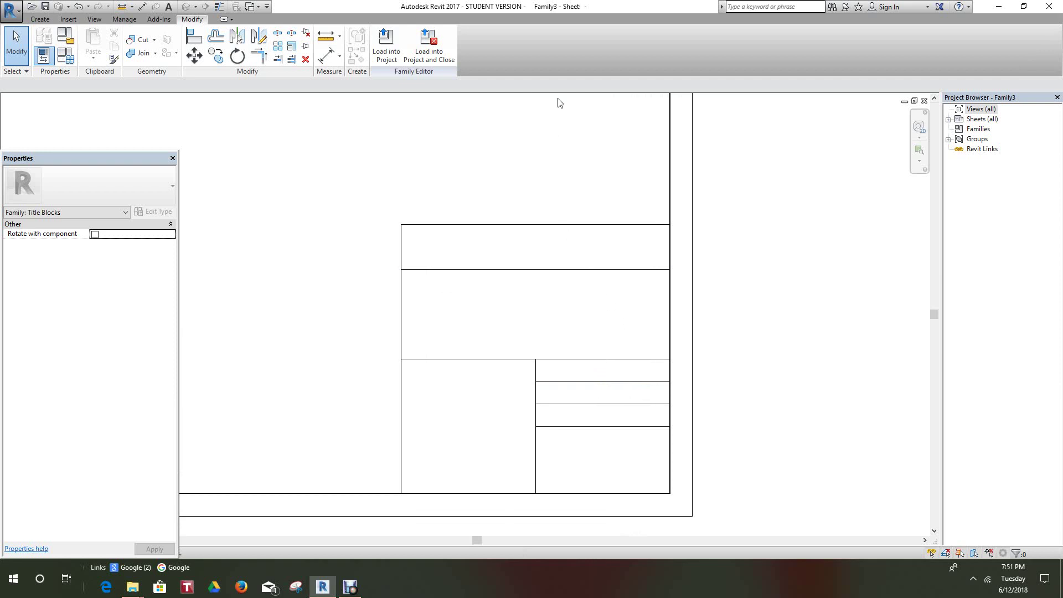
{"action": "scroll", "coordinate": [551, 139], "scroll_direction": "down", "scroll_amount": 4}
{"action": "scroll", "coordinate": [551, 189], "scroll_direction": "down", "scroll_amount": 3}
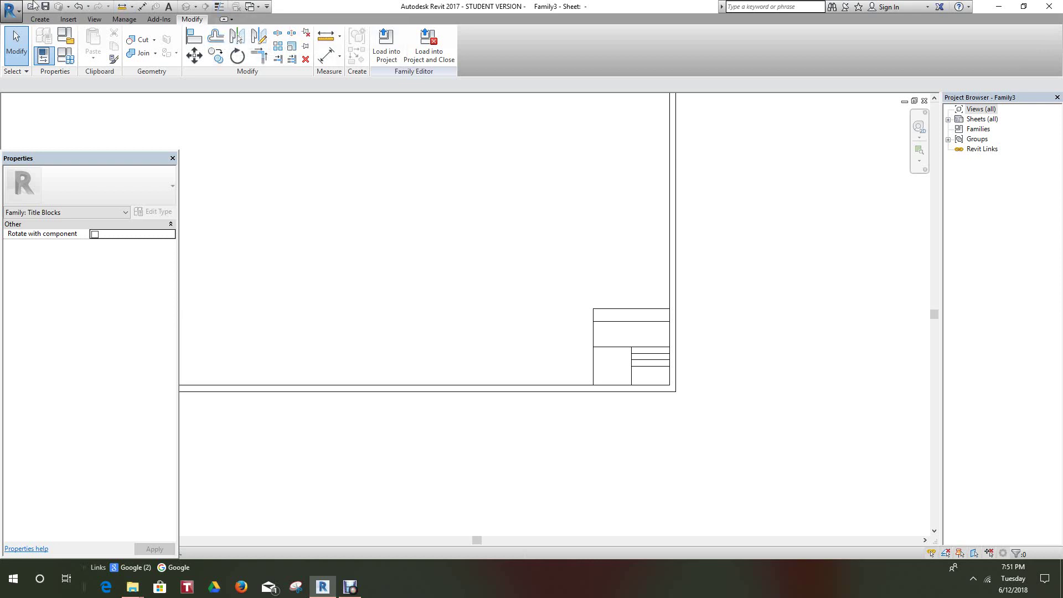
Start the Text command and duplicate the Text Note 1 type under the name ARIAL 1/16
{"action": "left_click", "coordinate": [40, 20]}
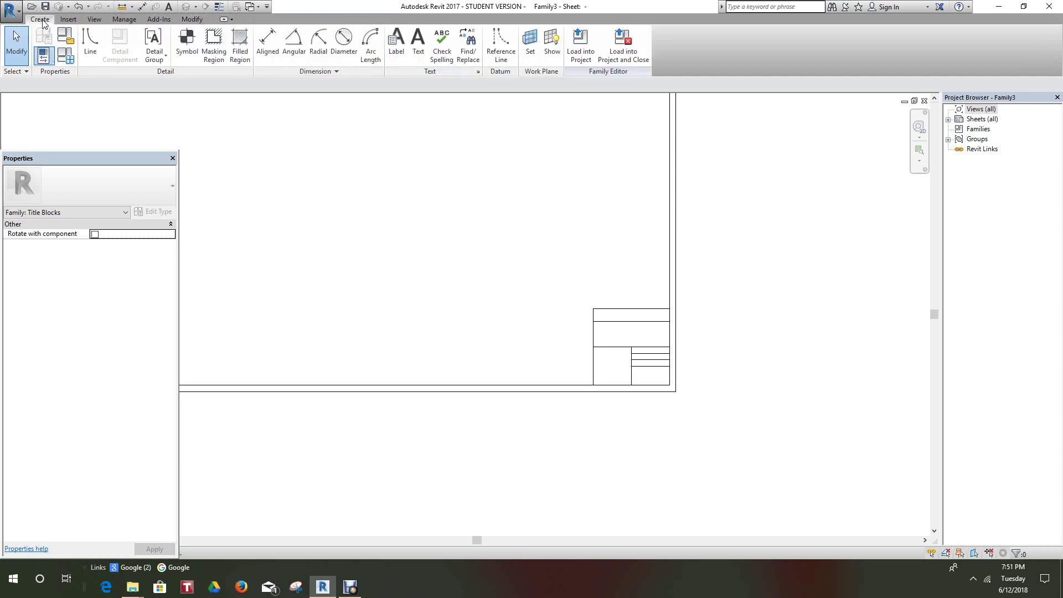
{"action": "right_click", "coordinate": [44, 22]}
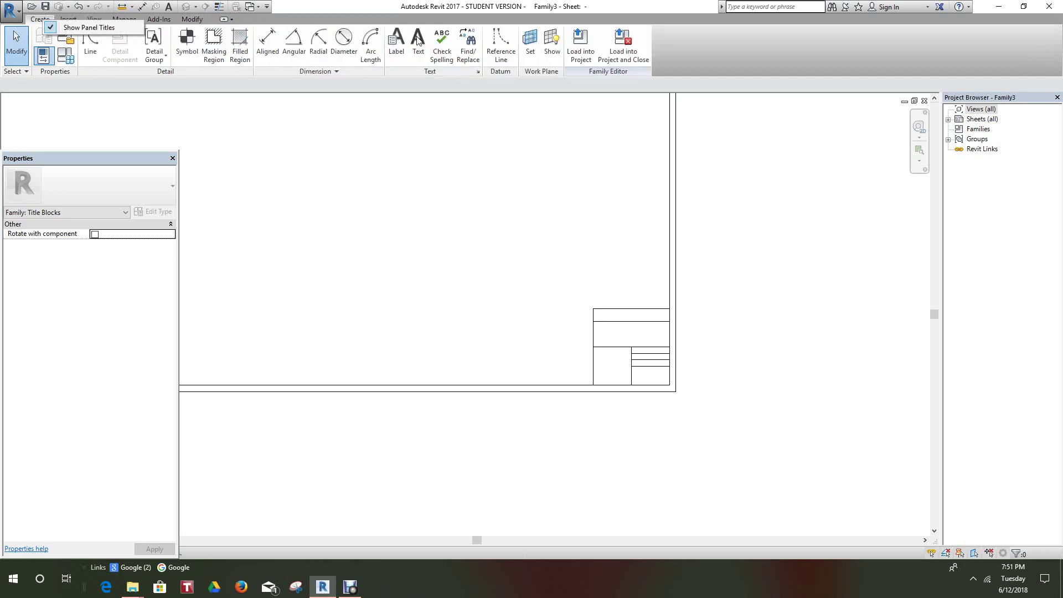
{"action": "left_click", "coordinate": [418, 48]}
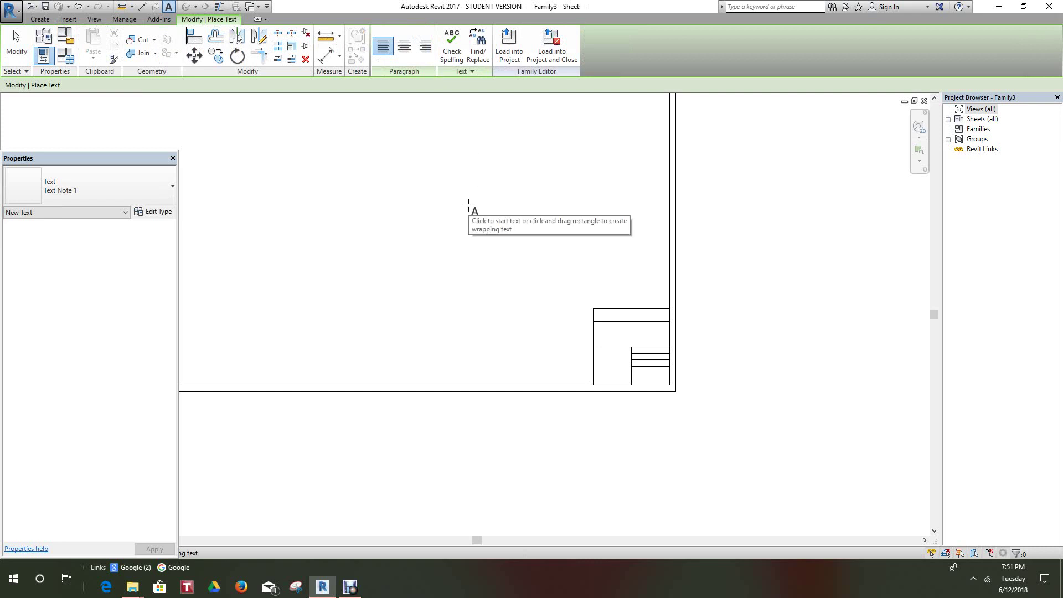
{"action": "left_click", "coordinate": [156, 214]}
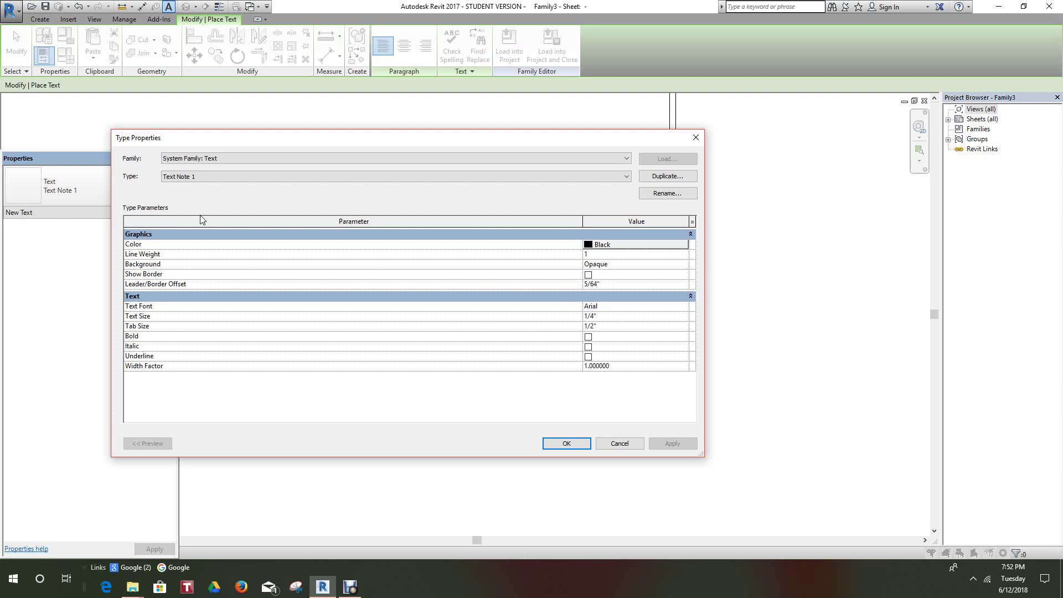
{"action": "left_click", "coordinate": [666, 176]}
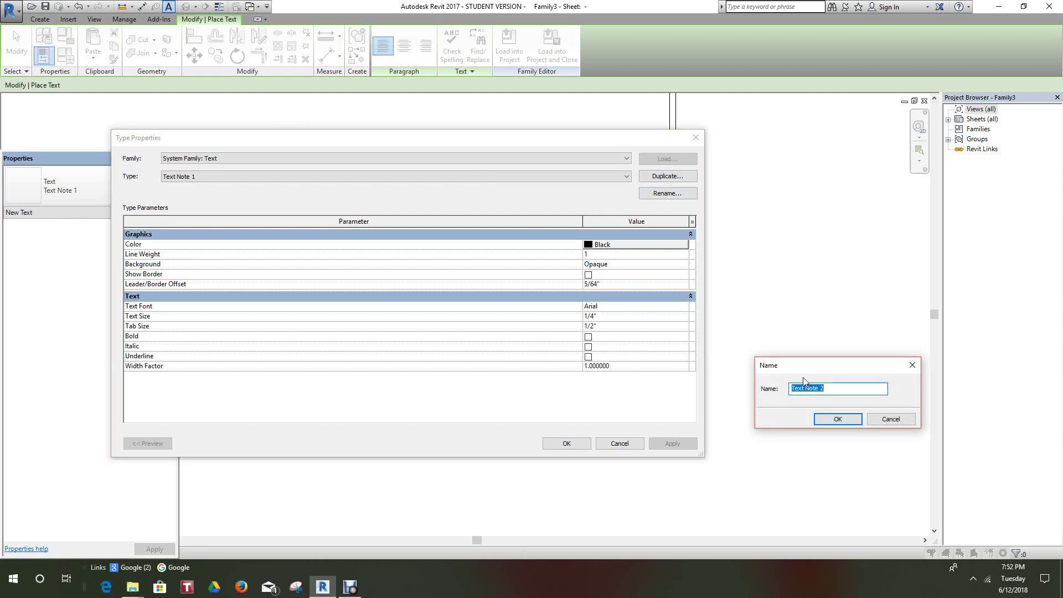
{"action": "type", "text": "ARIAL 1/16"}
{"action": "left_click", "coordinate": [838, 420]}
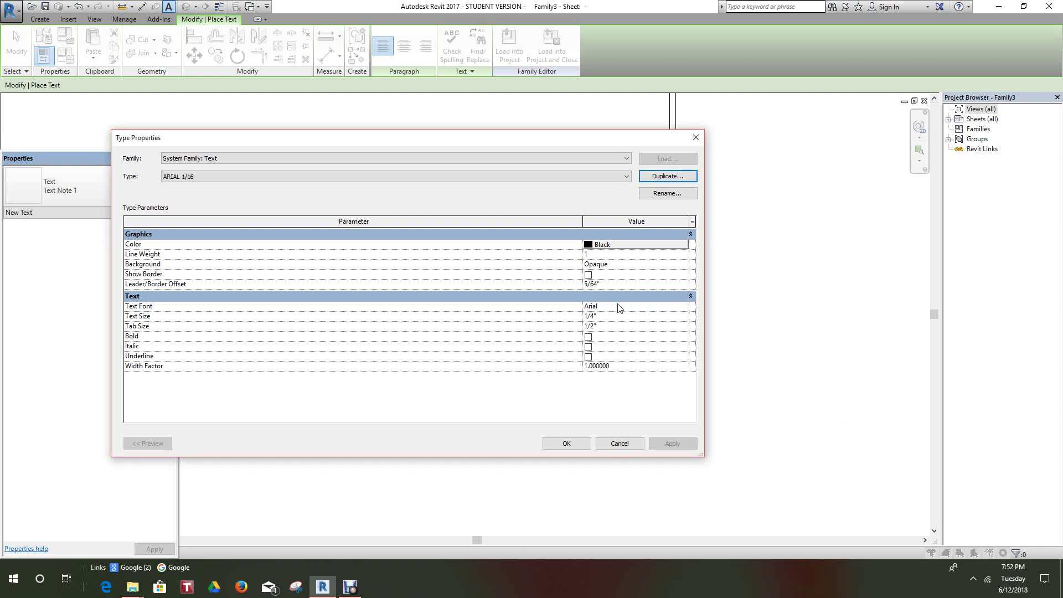
Set the ARIAL 1/16 type's text size to 1/16" and its background to Transparent
{"action": "left_click", "coordinate": [591, 316]}
{"action": "left_click_drag", "start_coordinate": [592, 316], "coordinate": [601, 316]}
{"action": "type", "text": "16"}
{"action": "left_click", "coordinate": [686, 265]}
{"action": "left_click", "coordinate": [599, 284]}
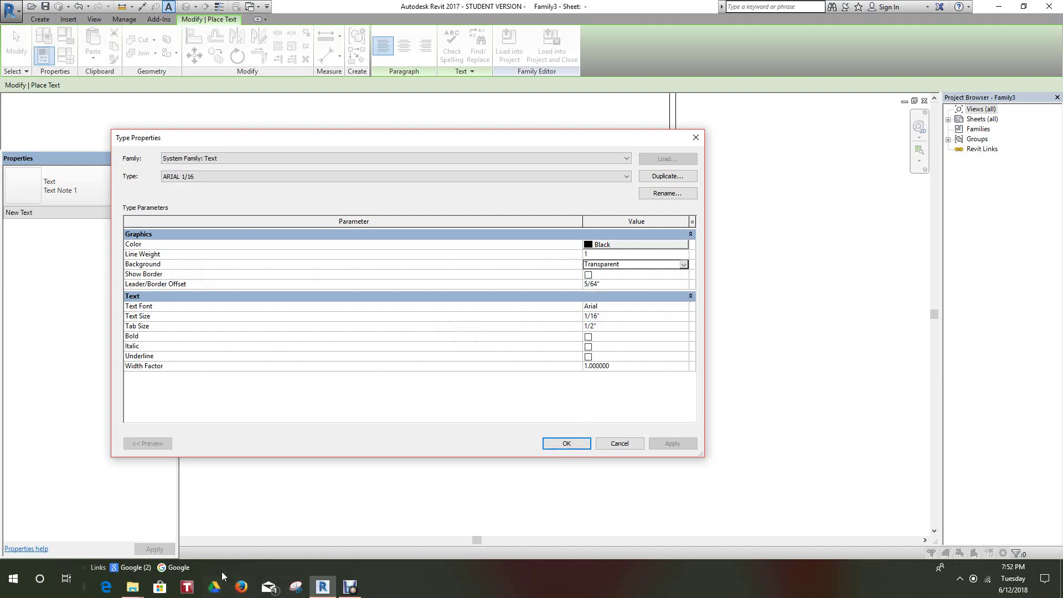
{"action": "left_click", "coordinate": [567, 443]}
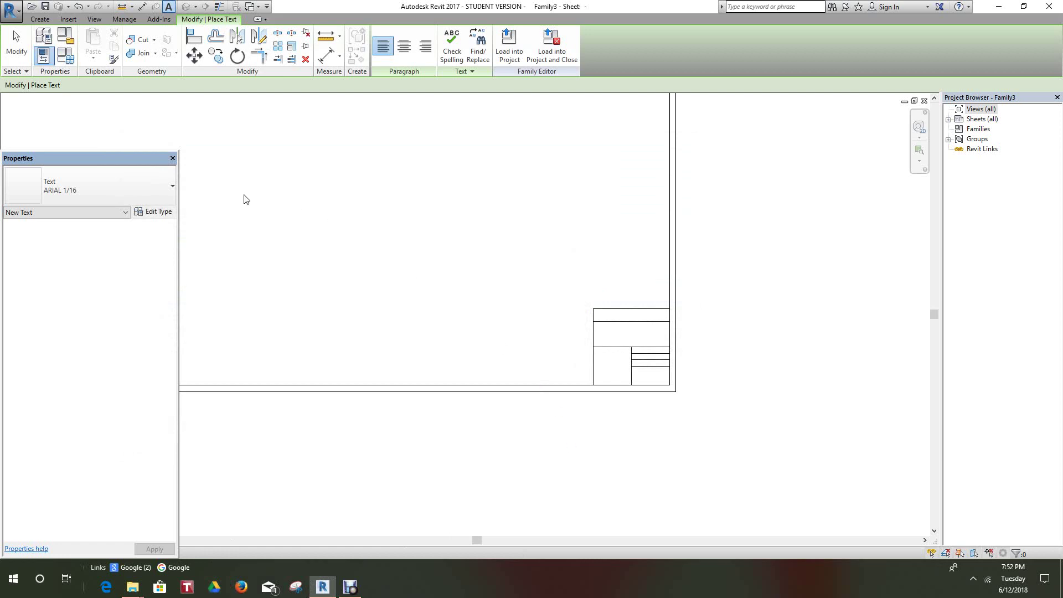
Duplicate the ARIAL 1/16 text type as TITLE and set the new type's font to Calibri
{"action": "left_click", "coordinate": [158, 212]}
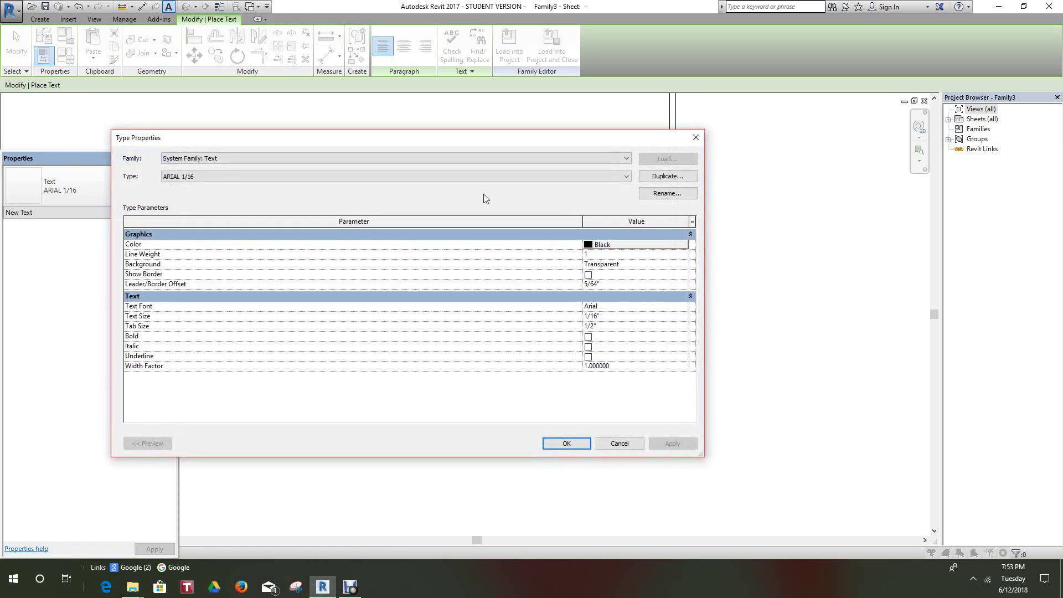
{"action": "left_click", "coordinate": [652, 175]}
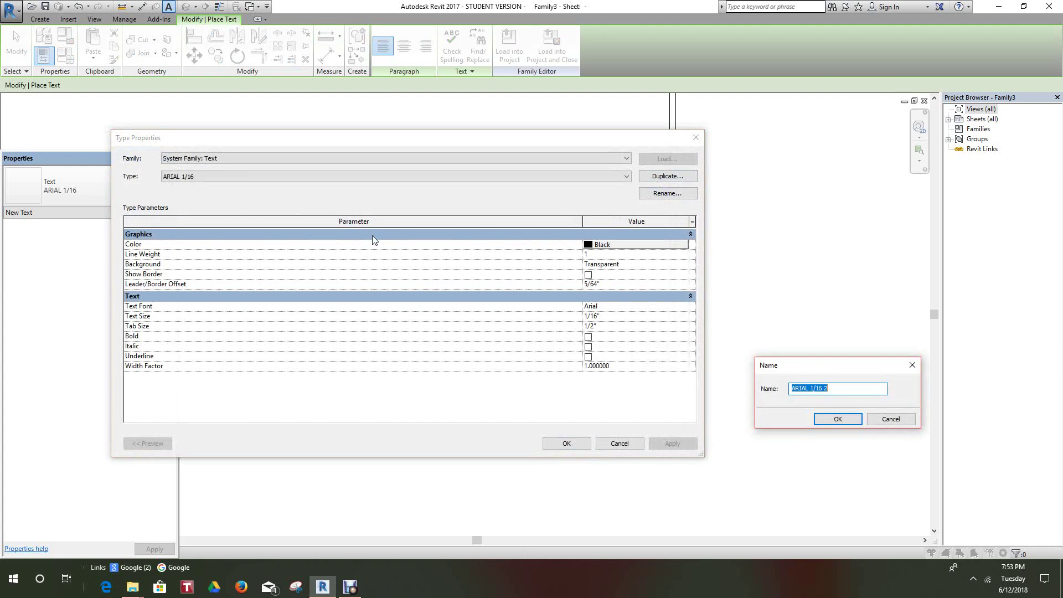
{"action": "type", "text": "TITLE"}
{"action": "left_click", "coordinate": [837, 420]}
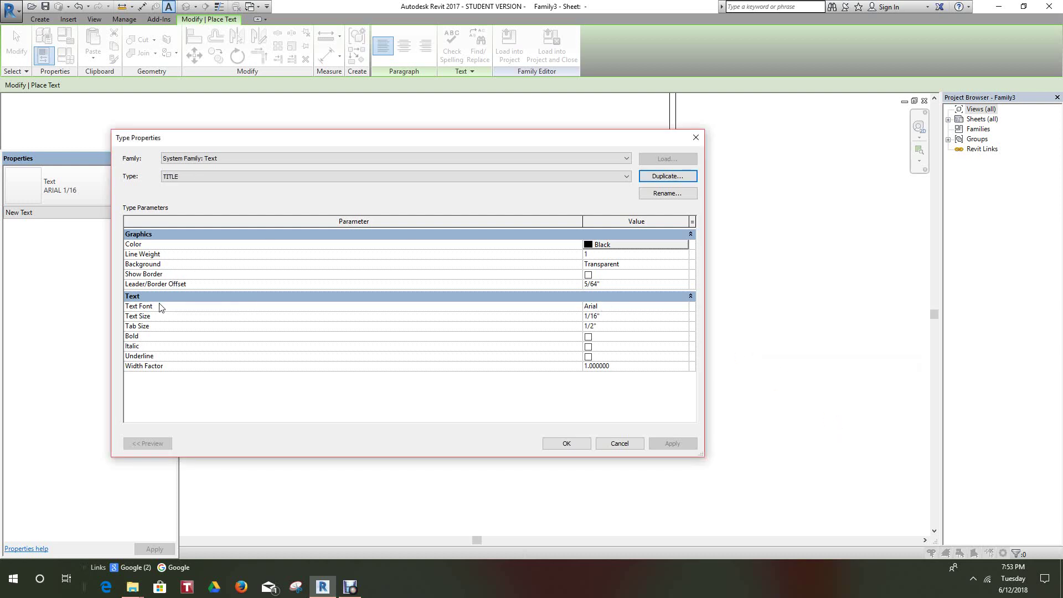
{"action": "left_click", "coordinate": [686, 308]}
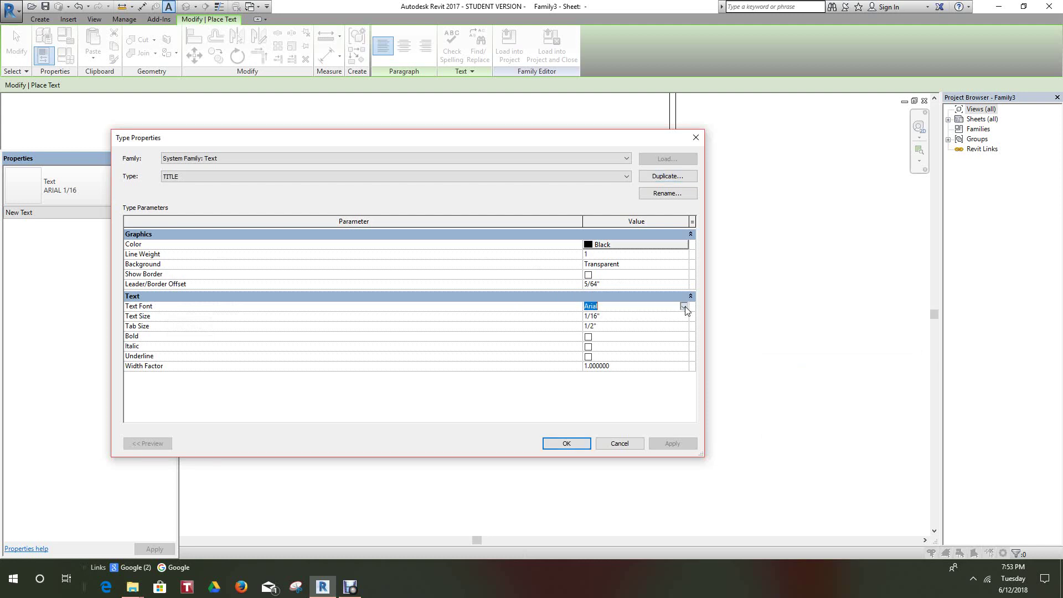
{"action": "left_click", "coordinate": [685, 308]}
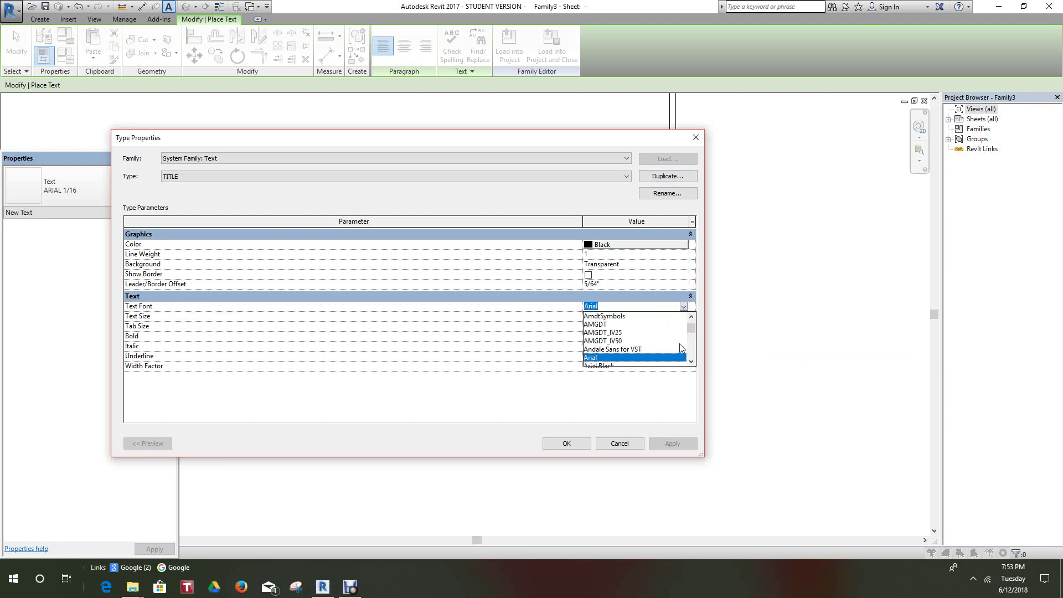
{"action": "left_click_drag", "start_coordinate": [692, 328], "coordinate": [694, 336]}
{"action": "scroll", "coordinate": [694, 336], "scroll_direction": "down", "scroll_amount": 3}
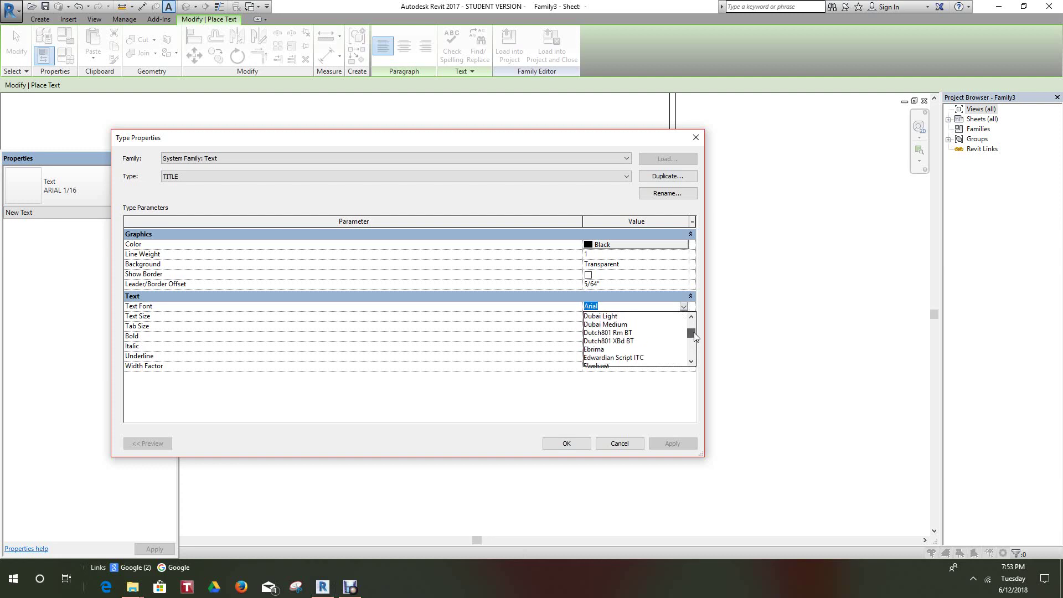
{"action": "type", "text": "Calibri"}
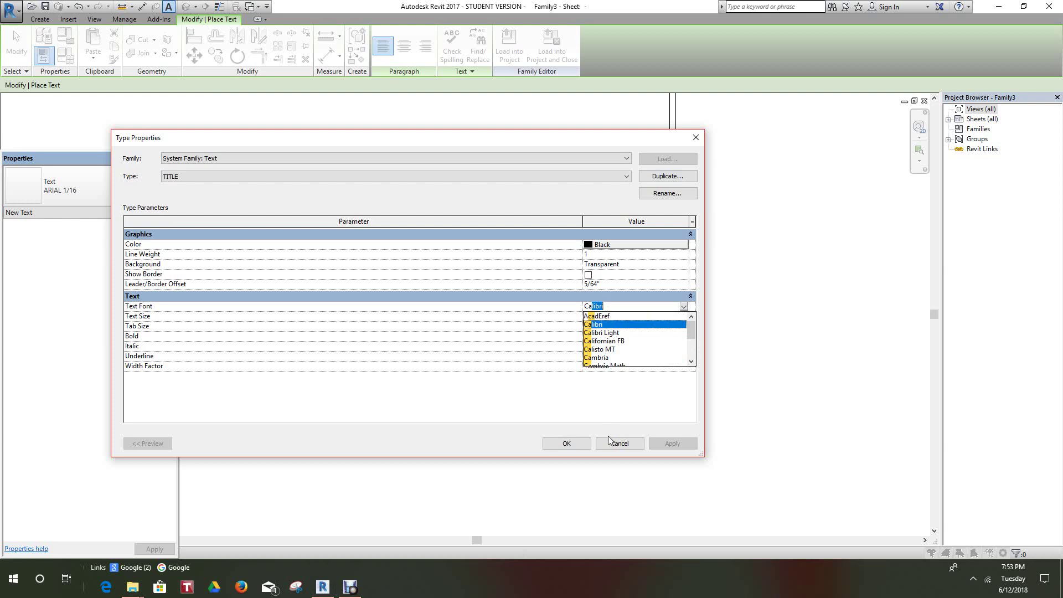
{"action": "left_click", "coordinate": [581, 450]}
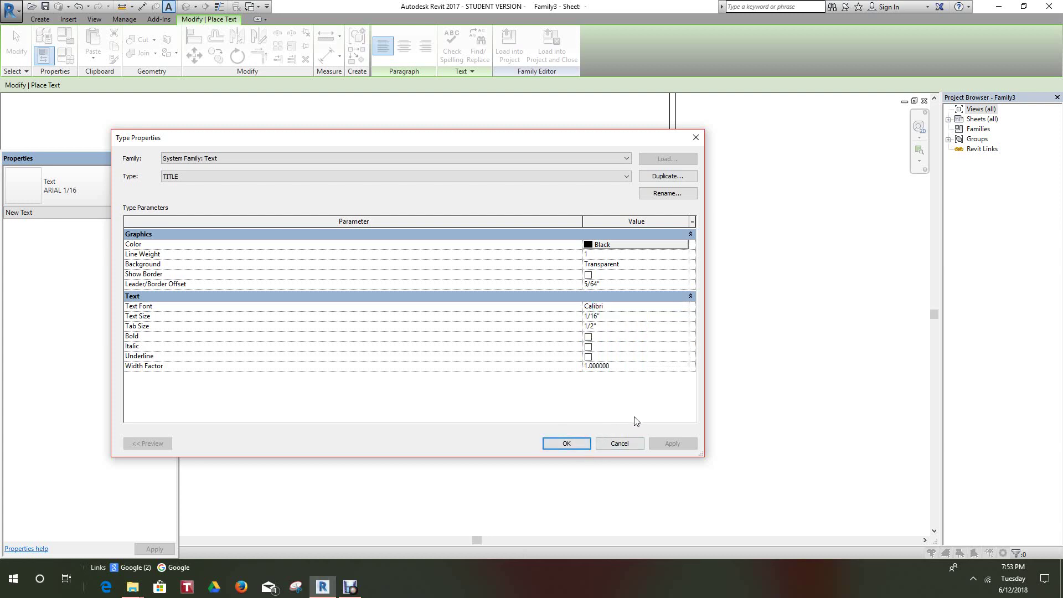
Set the TITLE type's text size to 1" and make it bold
{"action": "left_click", "coordinate": [604, 316]}
{"action": "left_click_drag", "start_coordinate": [603, 317], "coordinate": [587, 320]}
{"action": "type", "text": "1\""}
{"action": "left_click", "coordinate": [588, 337]}
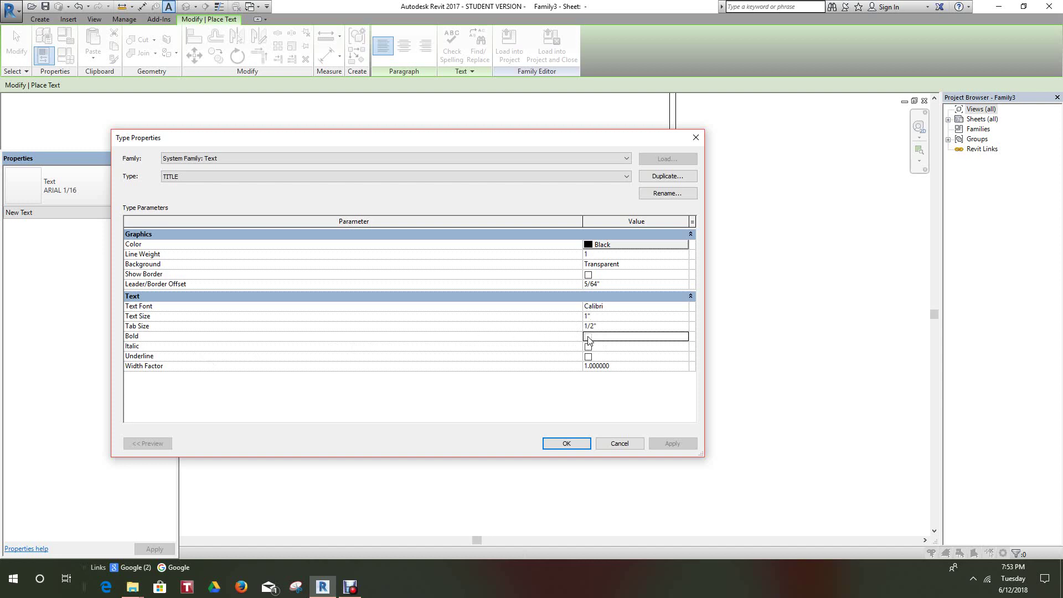
{"action": "left_click", "coordinate": [588, 336]}
{"action": "left_click", "coordinate": [563, 446]}
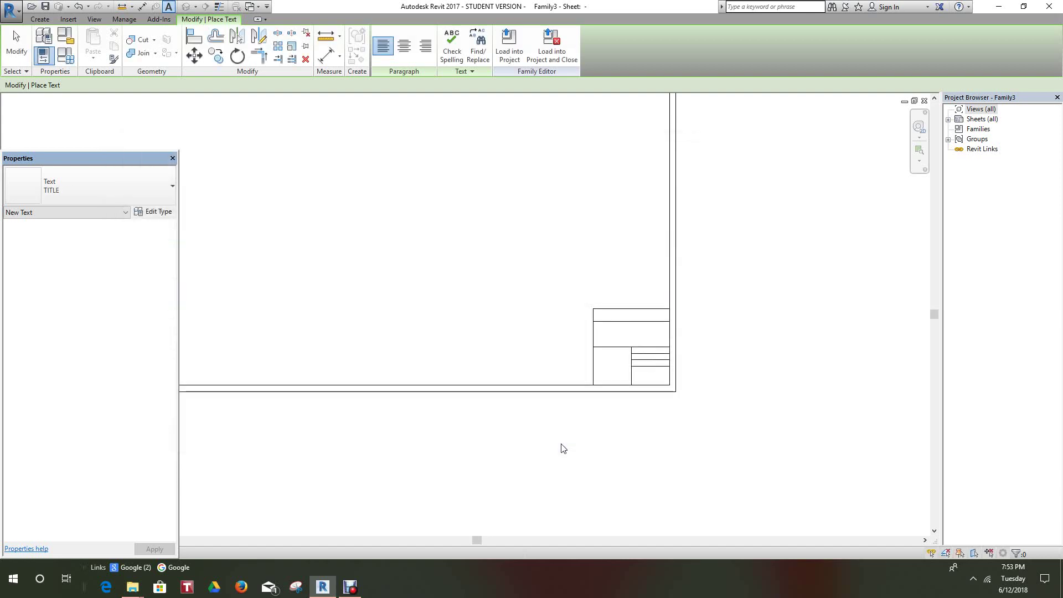
Duplicate the TITLE text type as LOGO and set the new type's font to Arial
{"action": "left_click", "coordinate": [157, 212]}
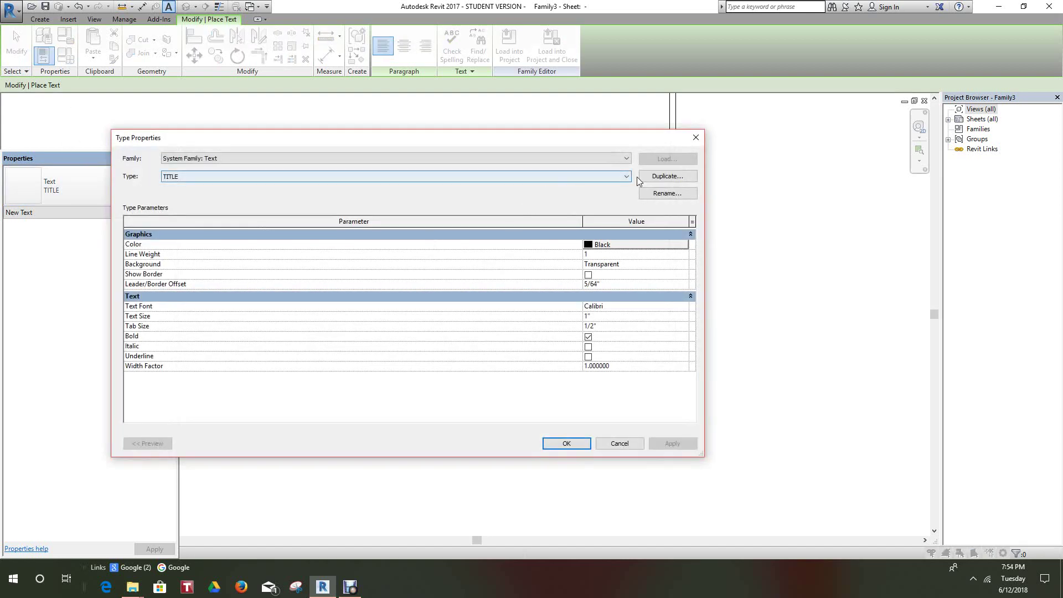
{"action": "left_click", "coordinate": [656, 177]}
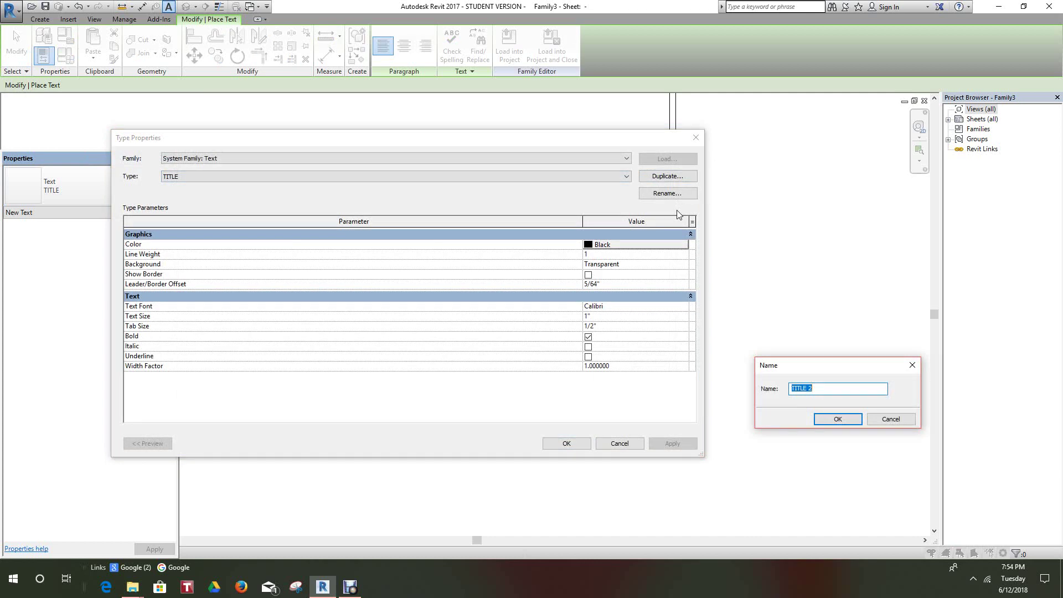
{"action": "type", "text": "LOGO"}
{"action": "left_click", "coordinate": [838, 419]}
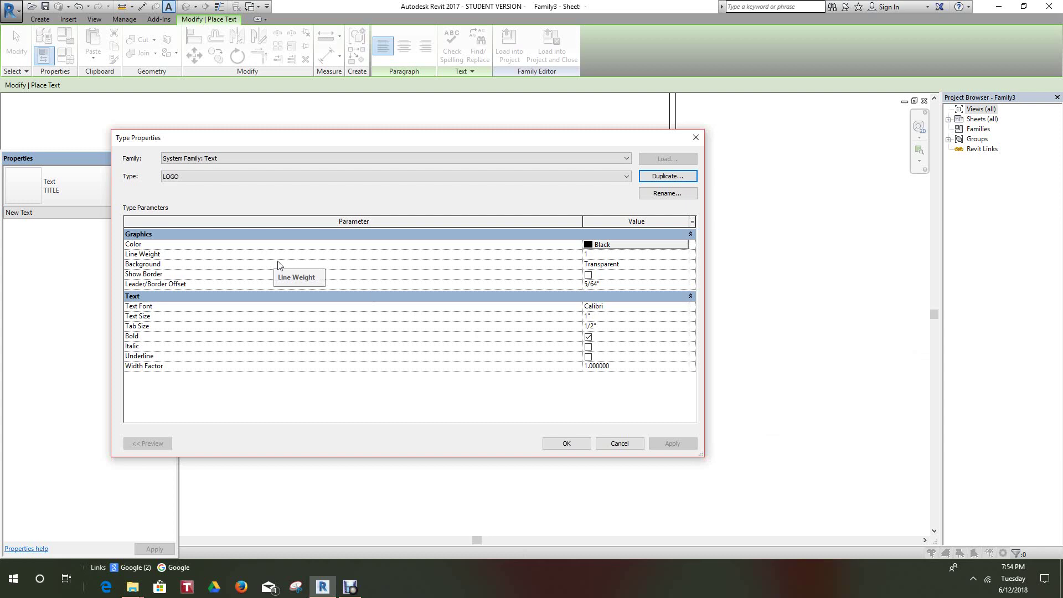
{"action": "left_click", "coordinate": [609, 306]}
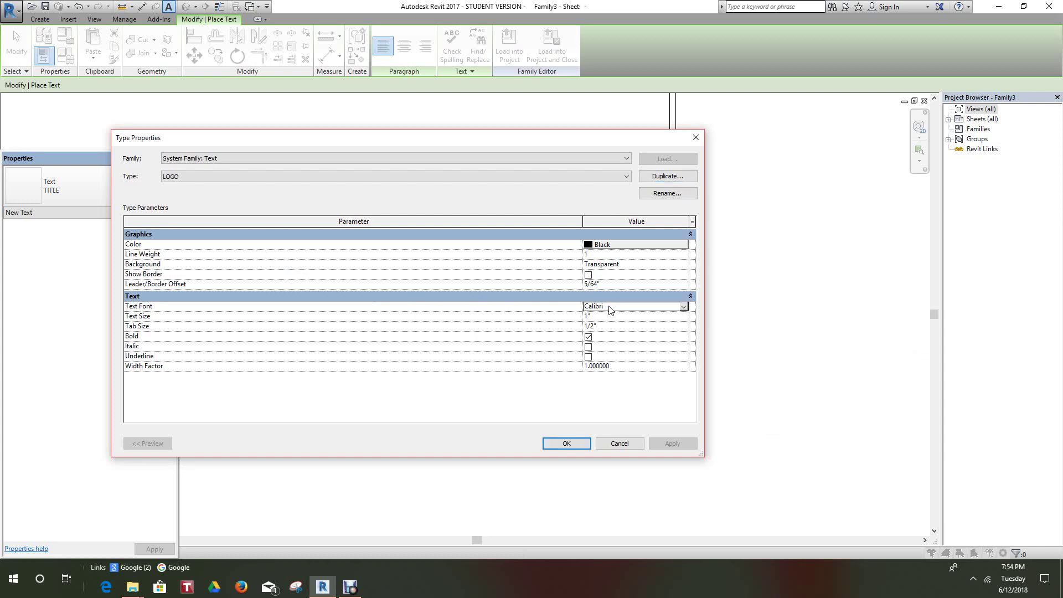
{"action": "left_click", "coordinate": [684, 307]}
{"action": "type", "text": "Arial"}
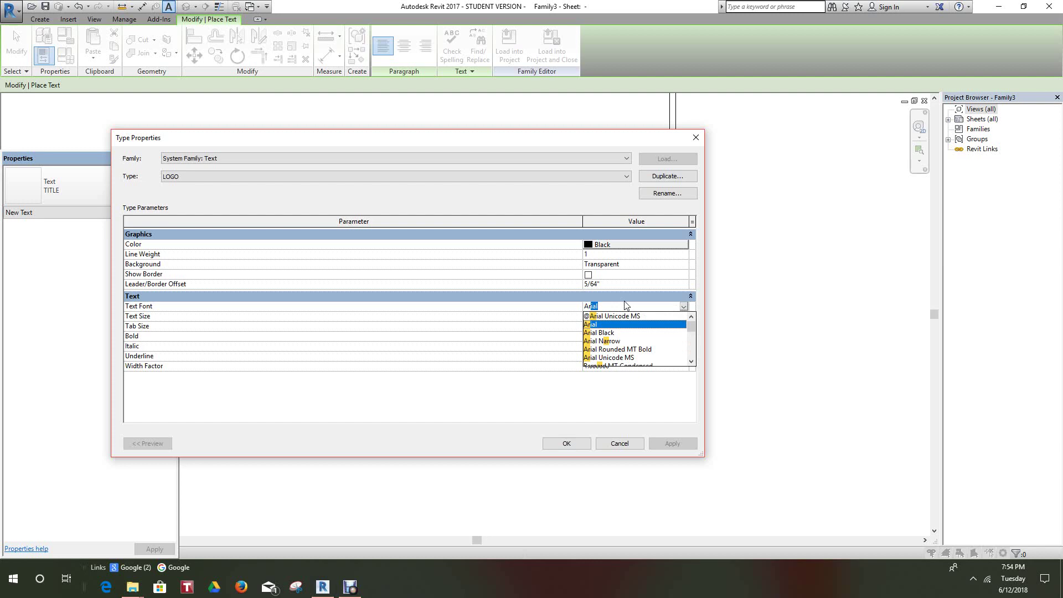
{"action": "key", "text": "Return"}
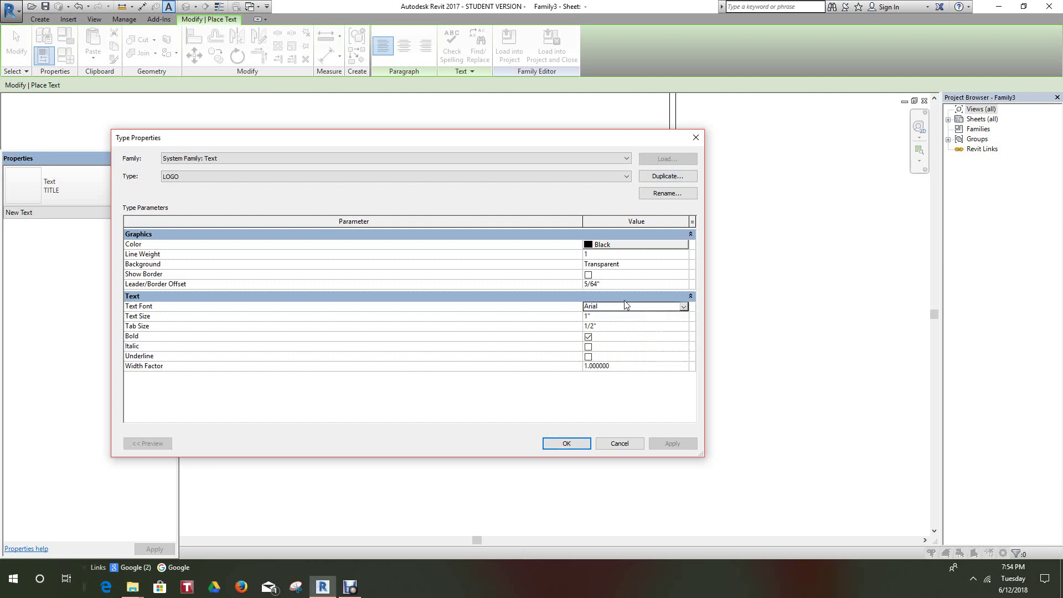
Set the LOGO type's text size to 1/4" and accept the type properties
{"action": "left_click", "coordinate": [590, 315]}
{"action": "type", "text": ".25\""}
{"action": "key", "text": "Return"}
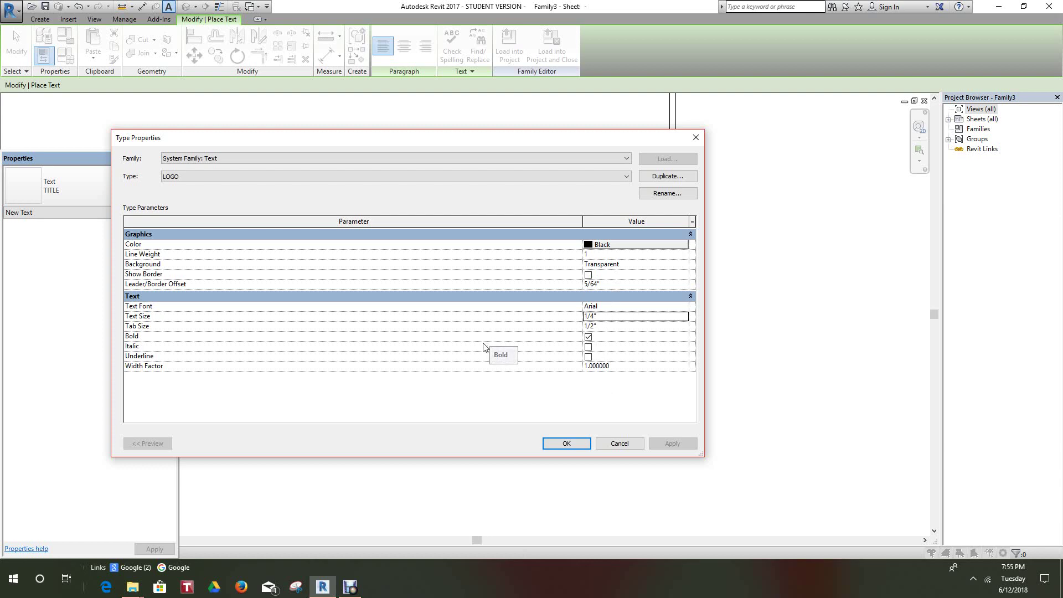
{"action": "left_click", "coordinate": [578, 443]}
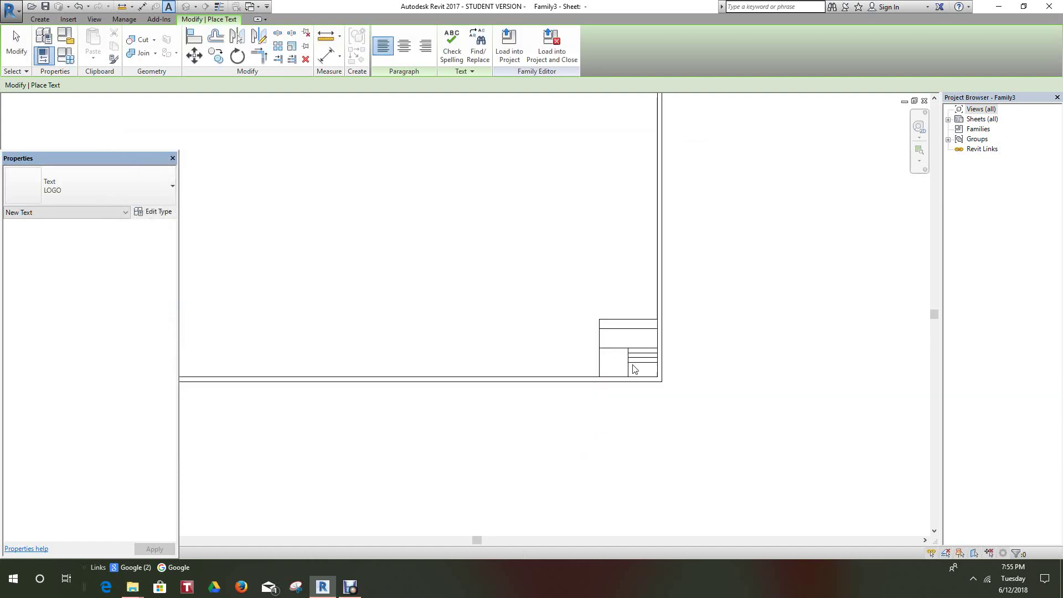
Switch from placing text to placing labels with the Tag 1 label type
{"action": "scroll", "coordinate": [635, 369], "scroll_direction": "up", "scroll_amount": 3}
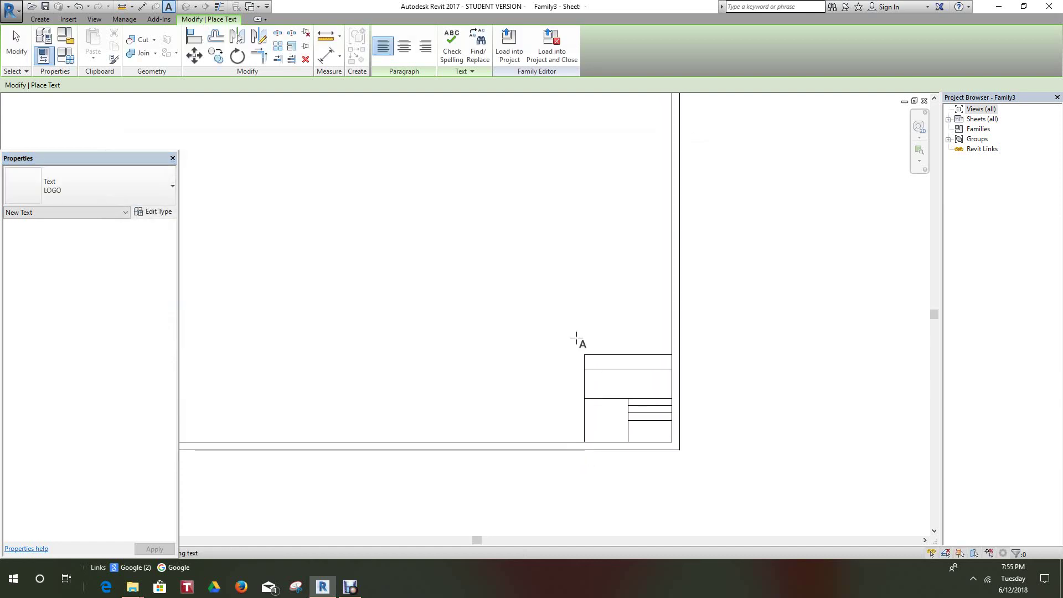
{"action": "scroll", "coordinate": [577, 339], "scroll_direction": "down", "scroll_amount": 5}
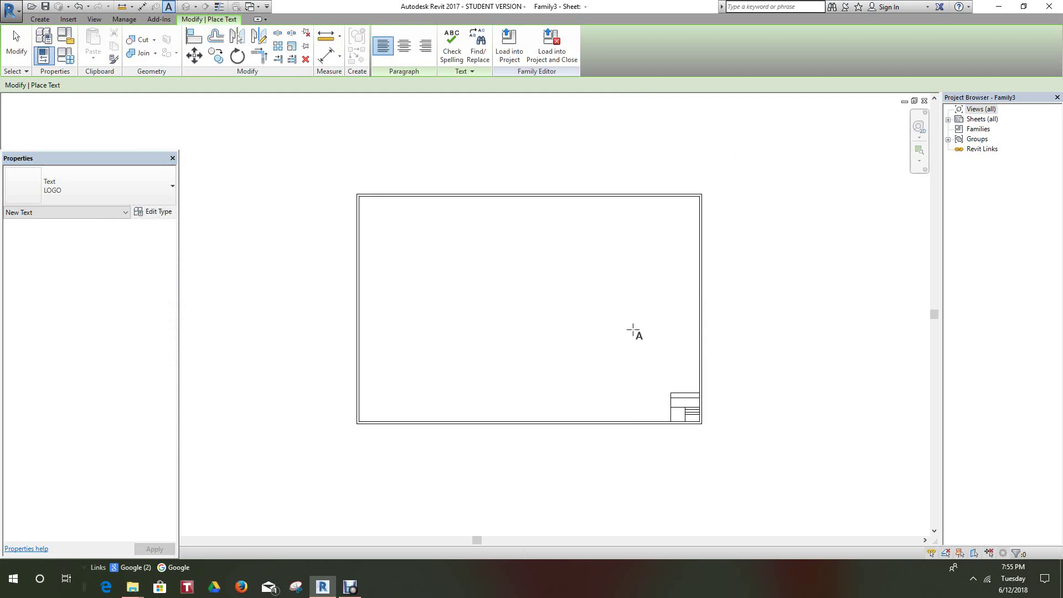
{"action": "scroll", "coordinate": [637, 312], "scroll_direction": "up", "scroll_amount": 4}
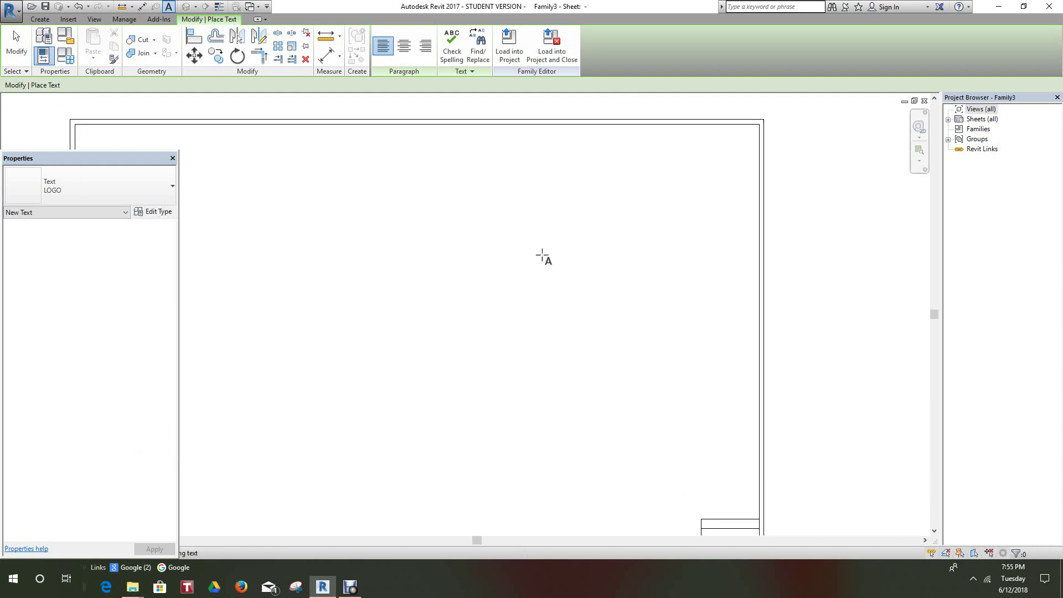
{"action": "left_click", "coordinate": [39, 19]}
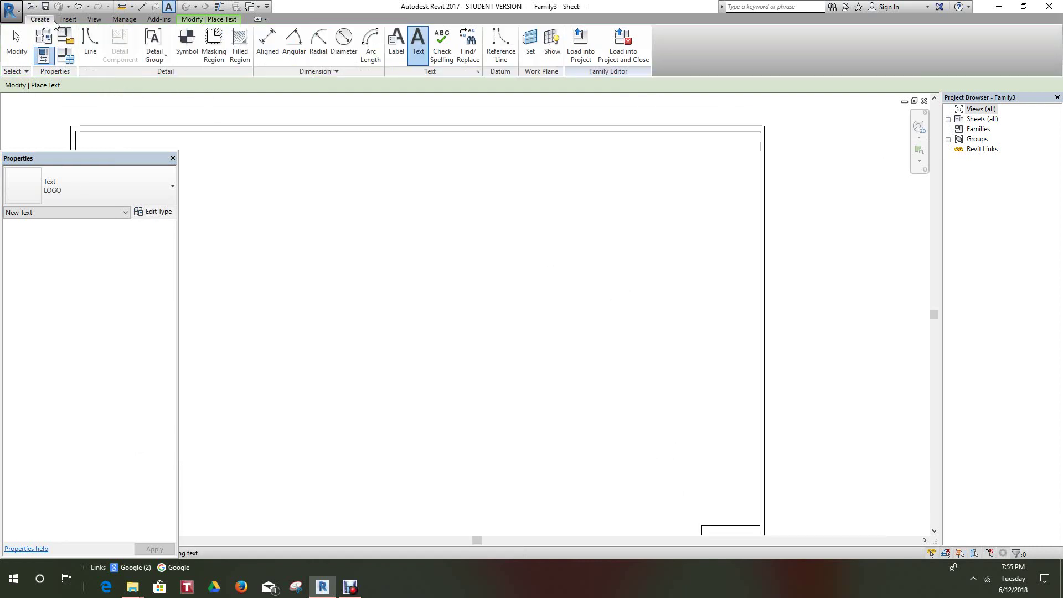
{"action": "left_click", "coordinate": [403, 48]}
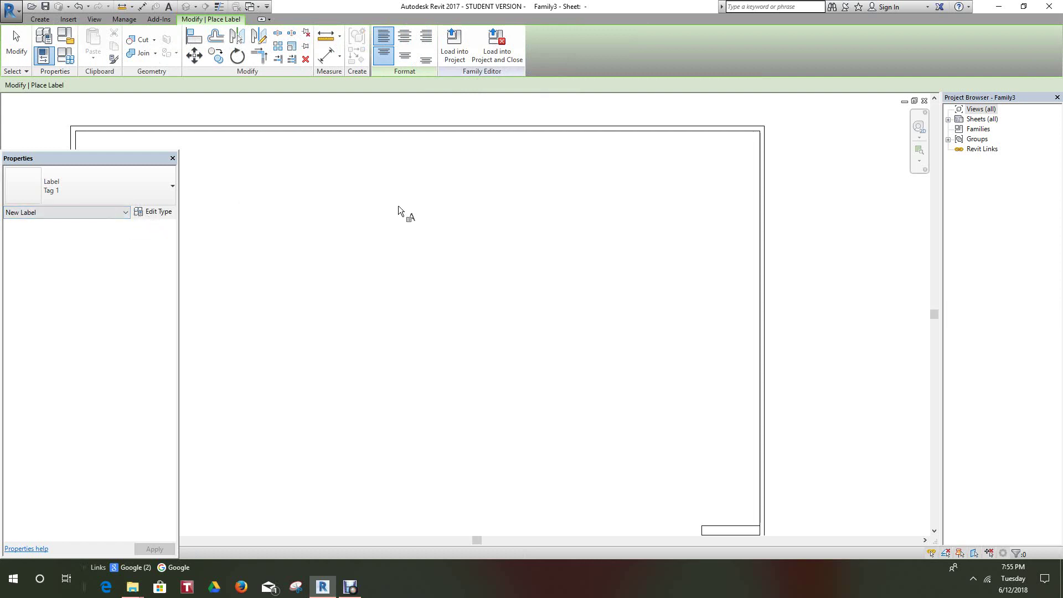
{"action": "scroll", "coordinate": [415, 207], "scroll_direction": "down", "scroll_amount": 2}
{"action": "middle_click_drag", "start_coordinate": [489, 277], "coordinate": [463, 212]}
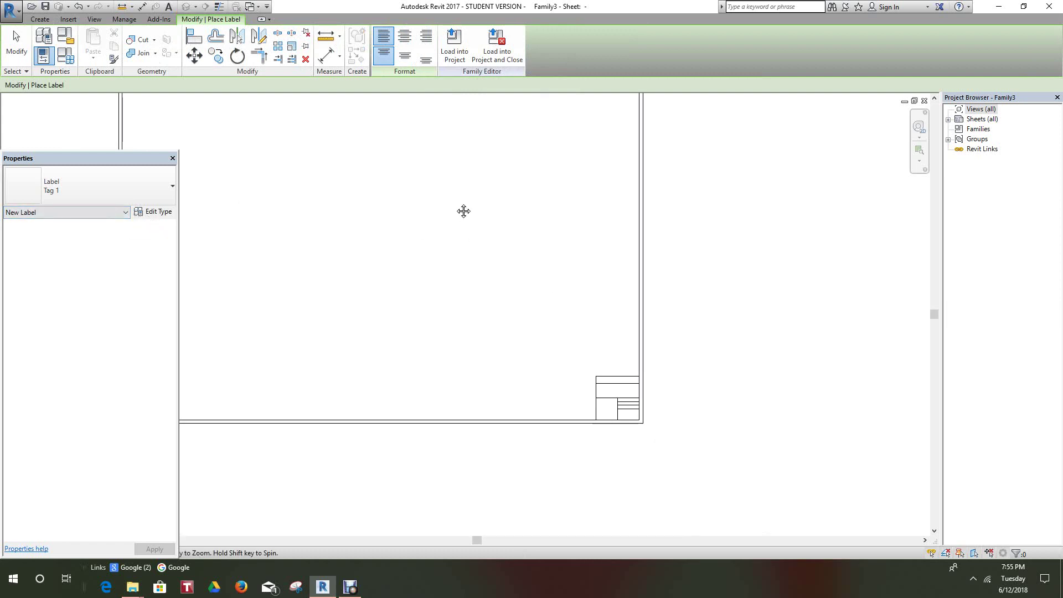
{"action": "middle_click_drag", "start_coordinate": [497, 274], "coordinate": [501, 237]}
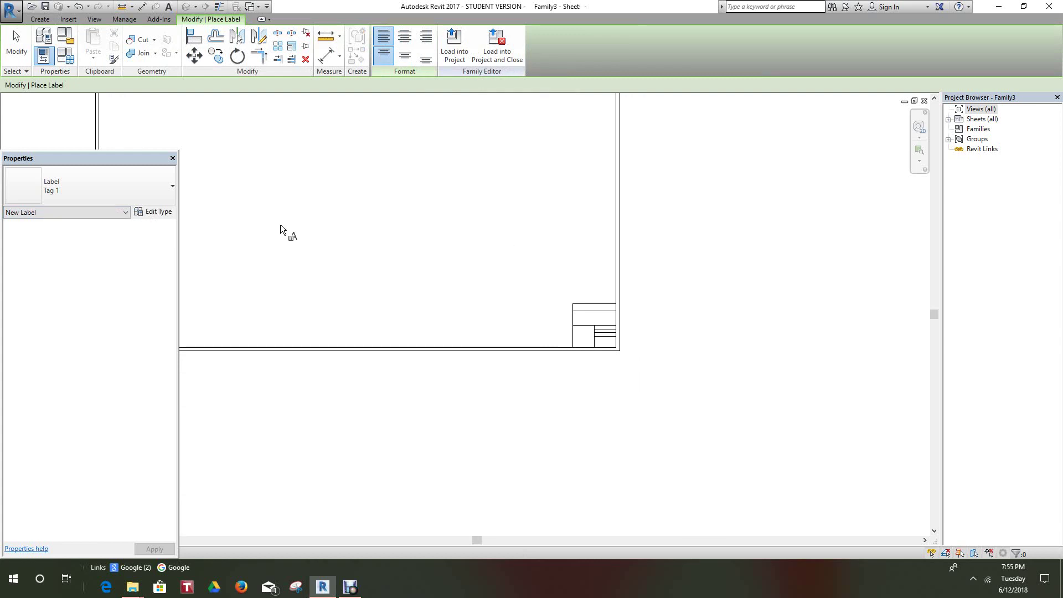
{"action": "left_click", "coordinate": [160, 211]}
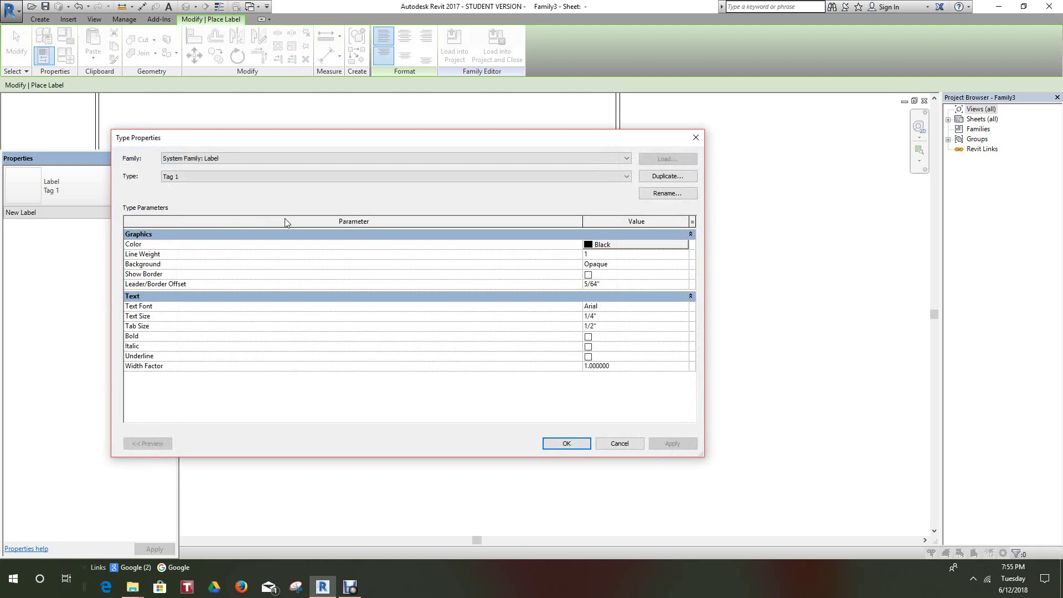
{"action": "left_click", "coordinate": [627, 177]}
{"action": "left_click", "coordinate": [627, 176]}
{"action": "left_click", "coordinate": [628, 158]}
{"action": "left_click", "coordinate": [629, 160]}
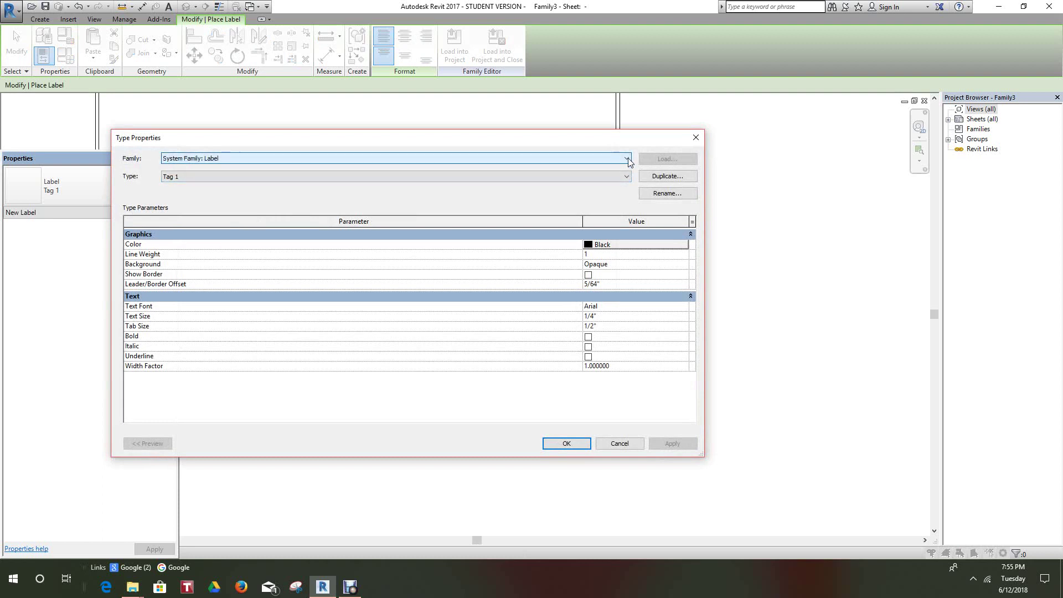
{"action": "left_click", "coordinate": [618, 444]}
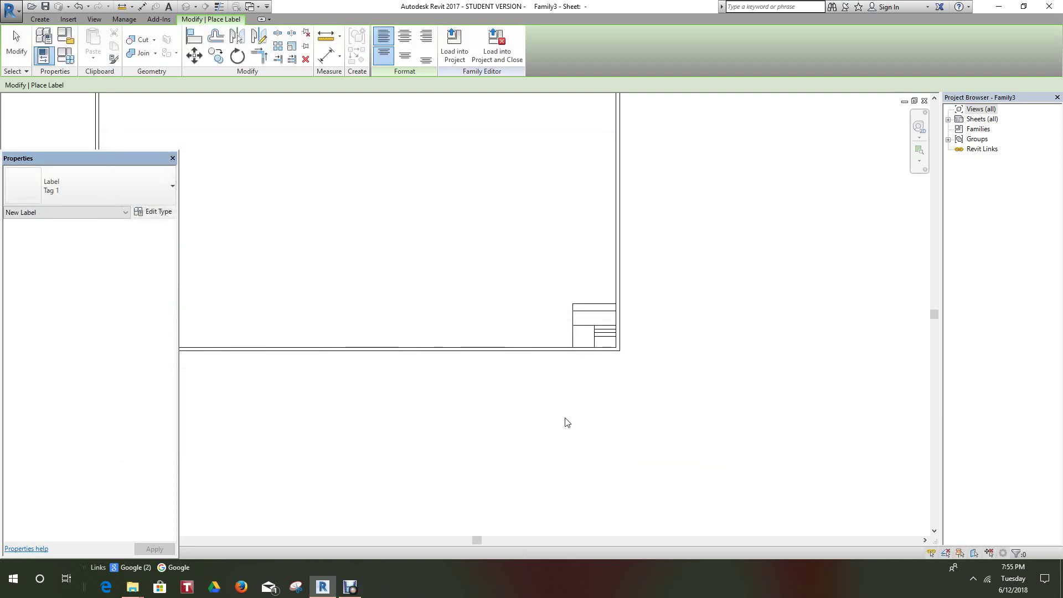
Duplicate the Tag 1 label type as ARIAL 1/8"
{"action": "scroll", "coordinate": [554, 388], "scroll_direction": "down", "scroll_amount": 2}
{"action": "scroll", "coordinate": [586, 352], "scroll_direction": "up", "scroll_amount": 4}
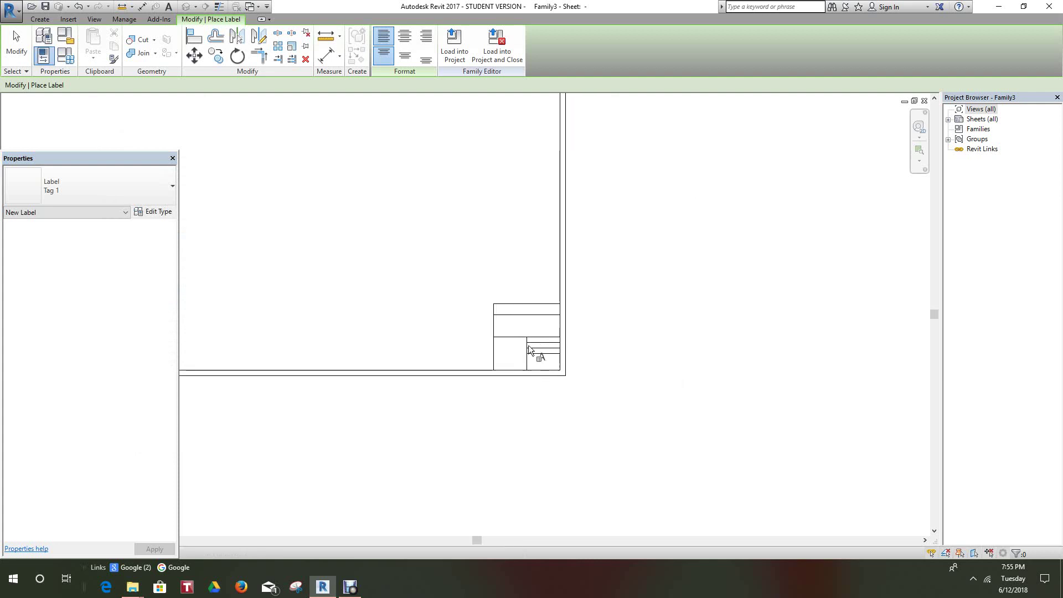
{"action": "scroll", "coordinate": [523, 348], "scroll_direction": "up", "scroll_amount": 3}
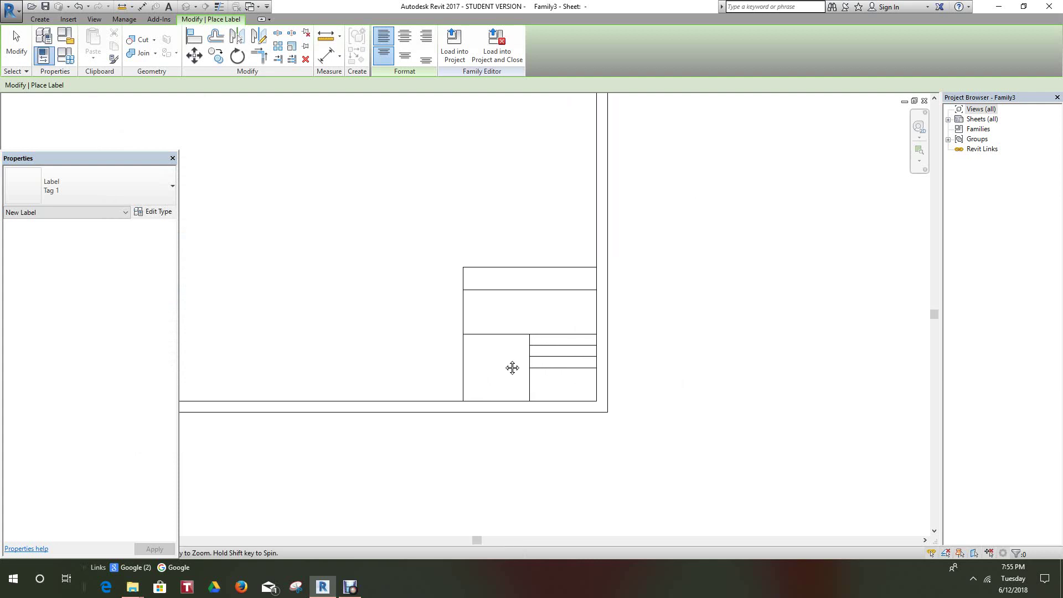
{"action": "mouse_move", "coordinate": [512, 368]}
{"action": "middle_mouse_down"}
{"action": "mouse_move", "coordinate": [481, 379]}
{"action": "mouse_move", "coordinate": [548, 384]}
{"action": "mouse_move", "coordinate": [527, 368]}
{"action": "middle_mouse_up"}
{"action": "scroll", "coordinate": [491, 363], "scroll_direction": "up", "scroll_amount": 1}
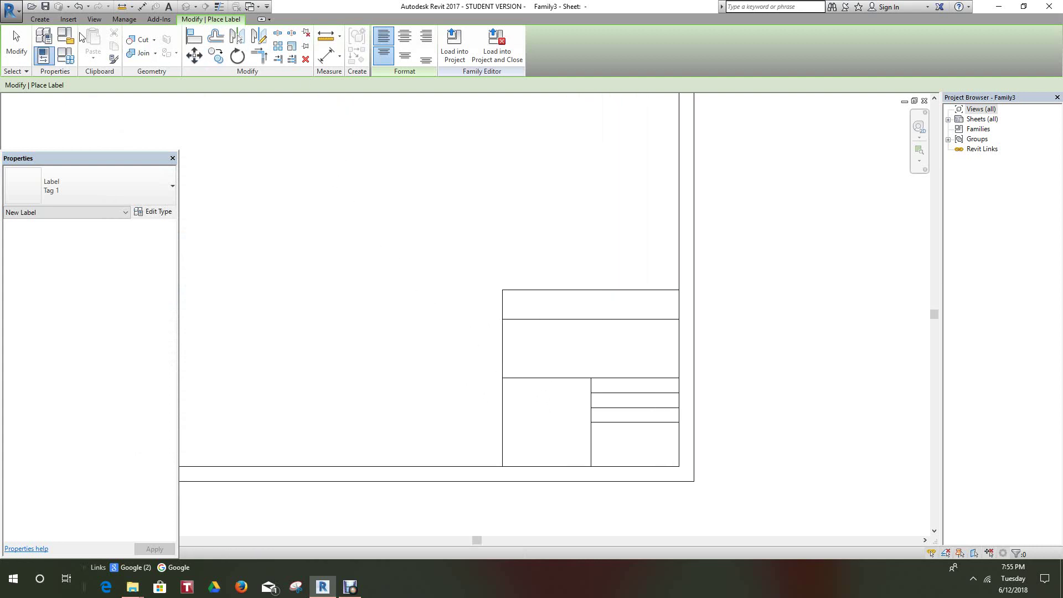
{"action": "left_click", "coordinate": [39, 19]}
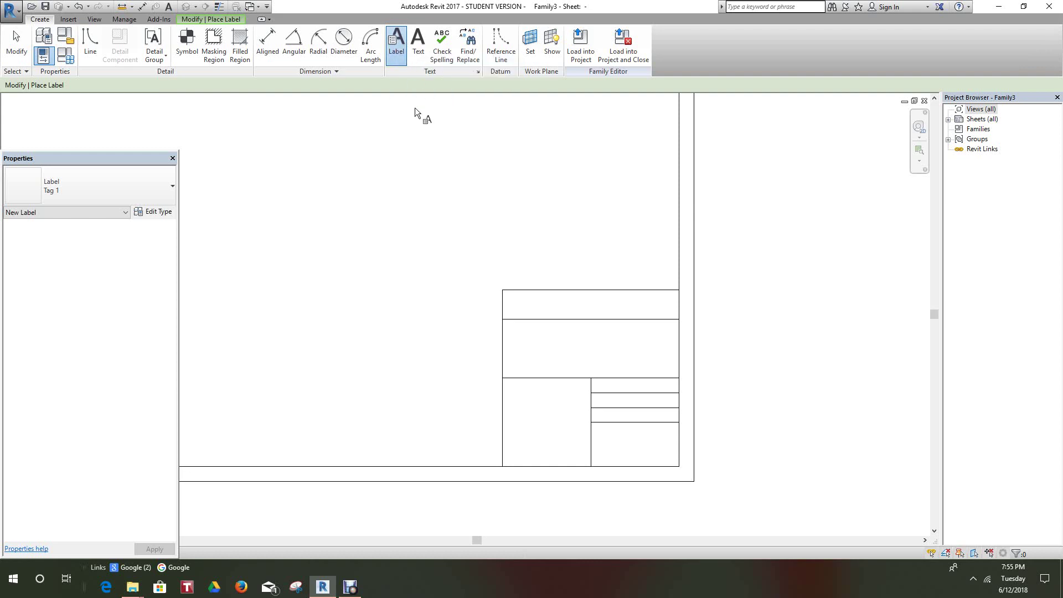
{"action": "left_click", "coordinate": [158, 212]}
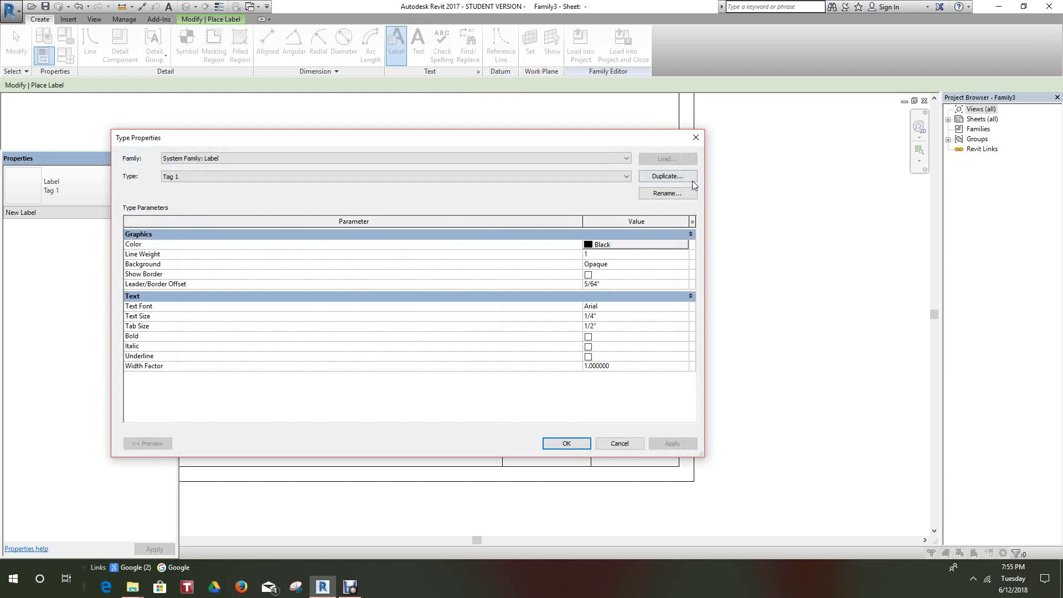
{"action": "left_click", "coordinate": [667, 176]}
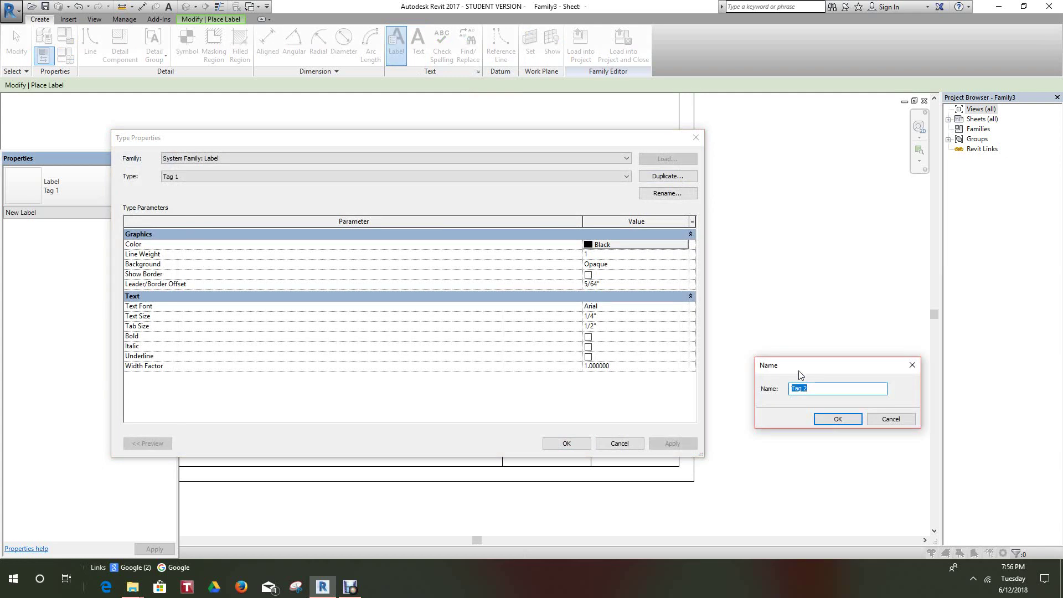
{"action": "type", "text": "ARIAL 1/8\""}
{"action": "left_click", "coordinate": [836, 420]}
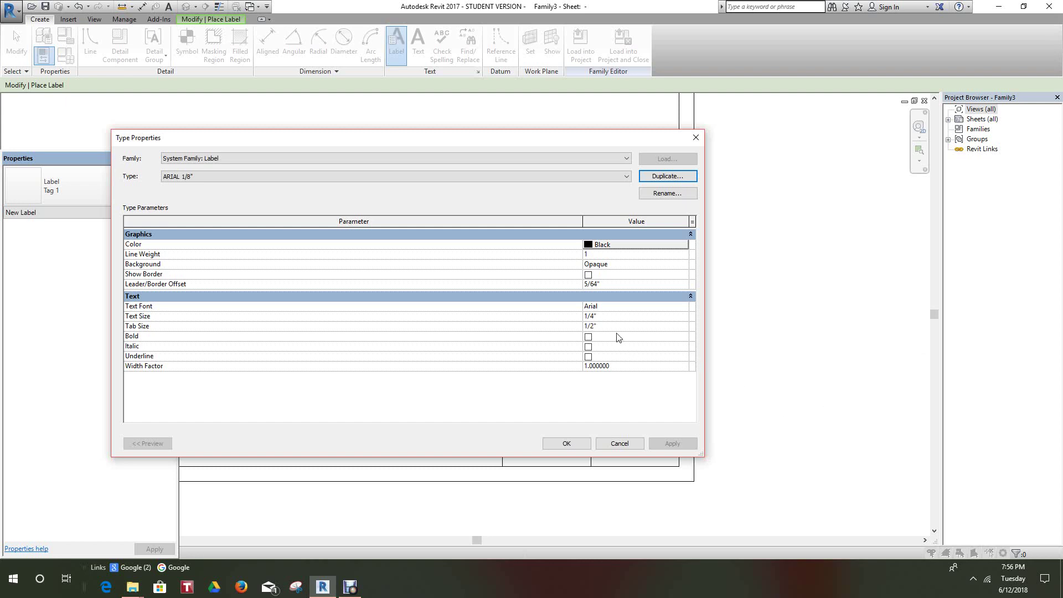
Set the ARIAL 1/8" label type's text size to 1/8" and its background to Transparent, and accept the type properties
{"action": "left_click", "coordinate": [591, 317]}
{"action": "double_click", "coordinate": [591, 317]}
{"action": "type", "text": "8"}
{"action": "left_click", "coordinate": [686, 266]}
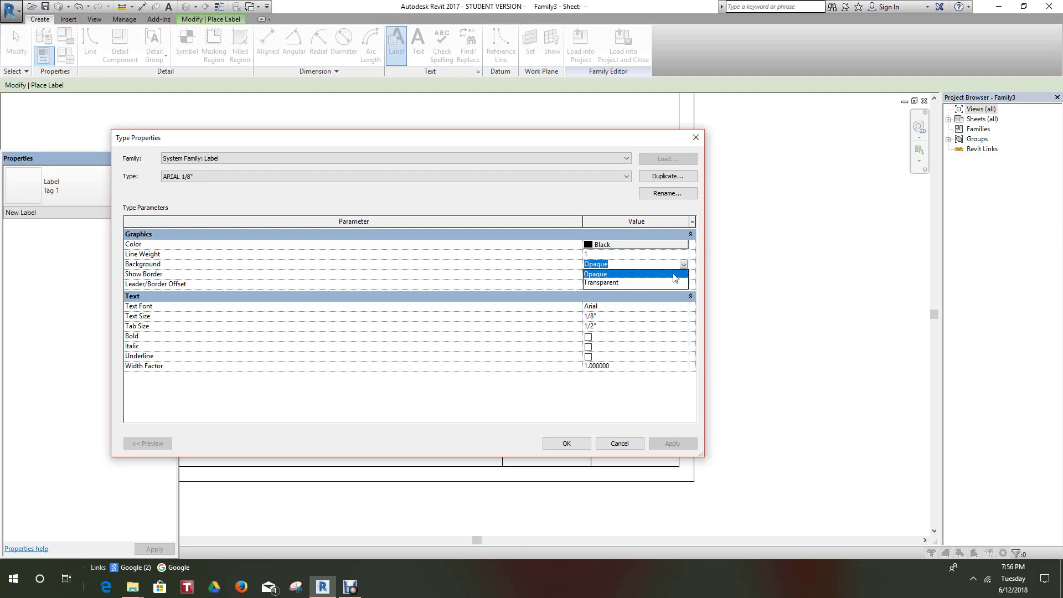
{"action": "left_click", "coordinate": [616, 285]}
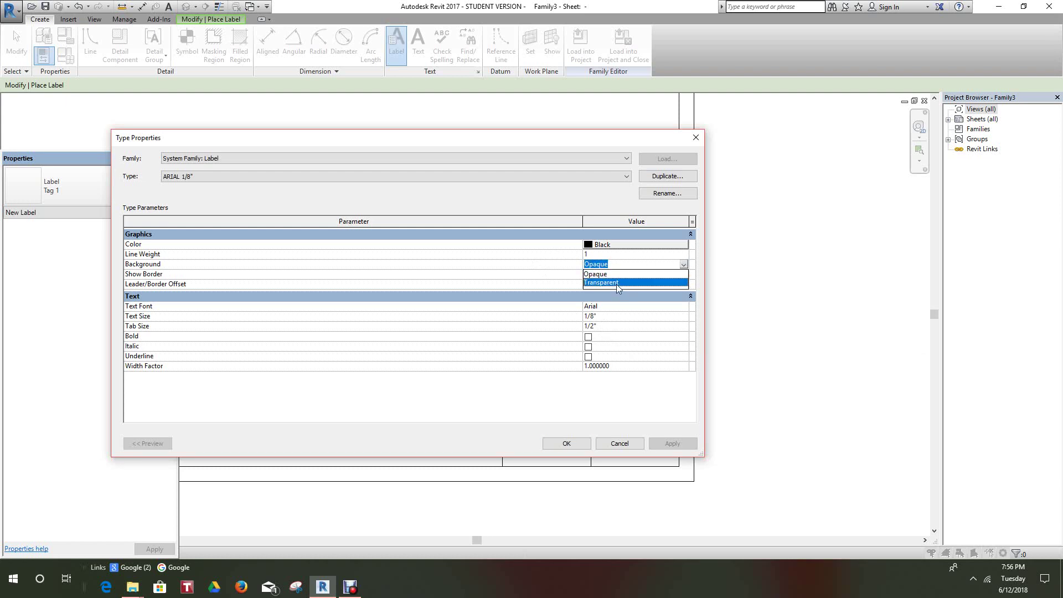
{"action": "left_click", "coordinate": [563, 445]}
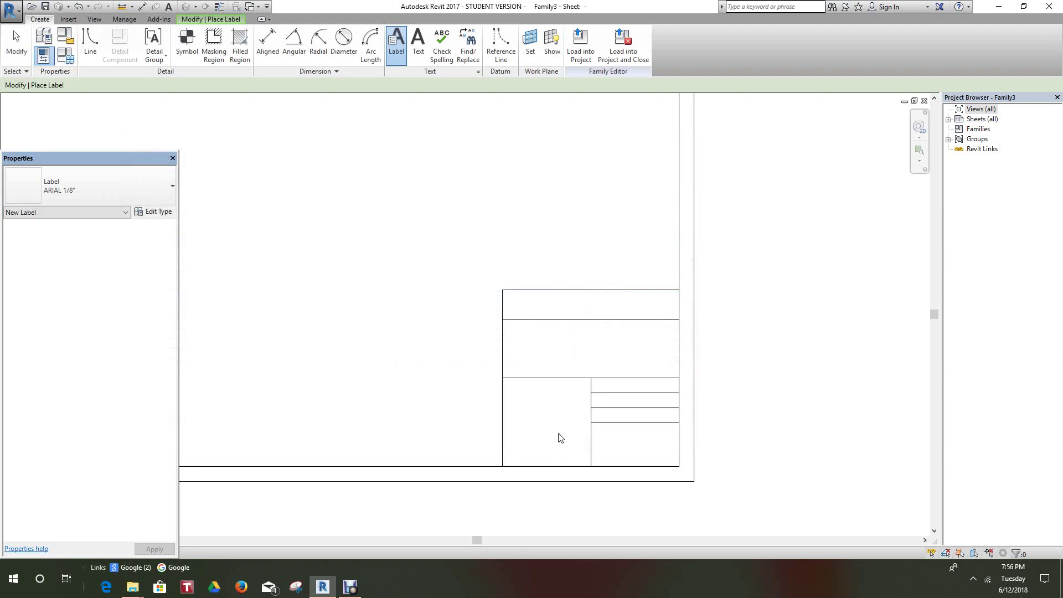
Duplicate the ARIAL 1/8" label type as ARIAL 1/4 and accept the type properties
{"action": "left_click", "coordinate": [155, 213]}
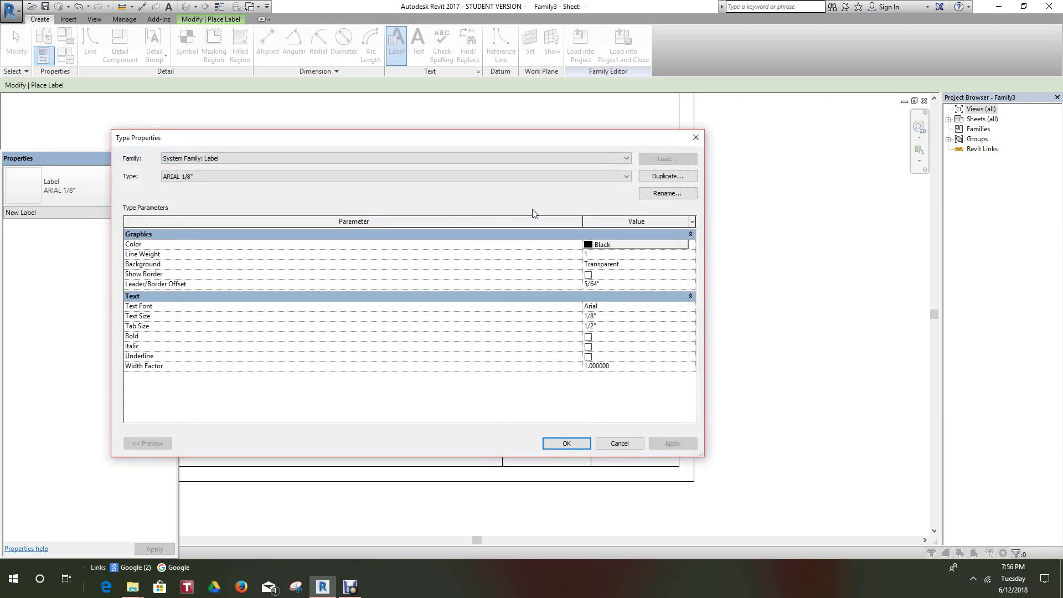
{"action": "left_click", "coordinate": [664, 177]}
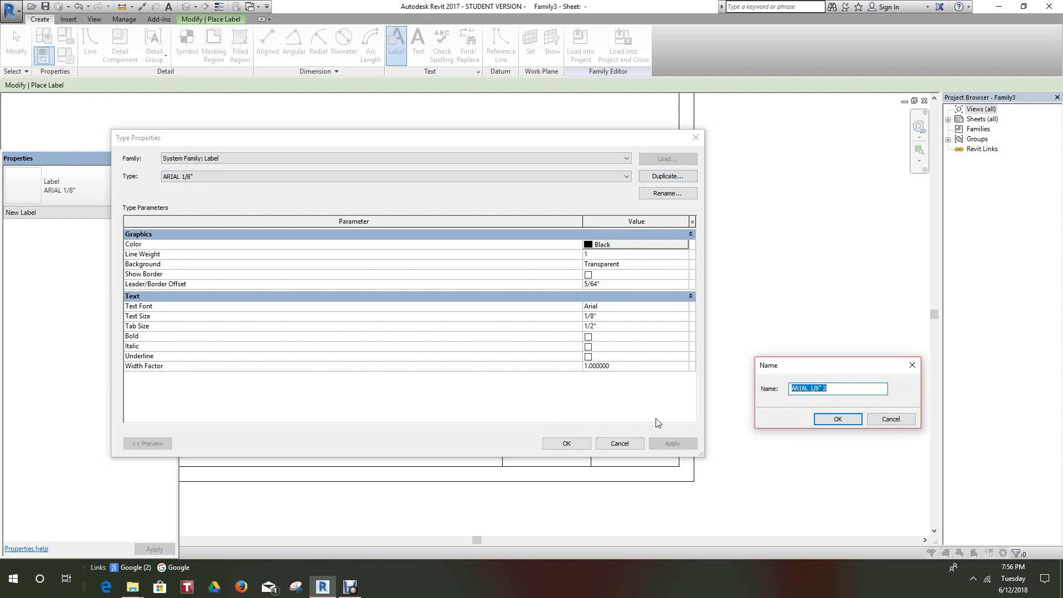
{"action": "left_click_drag", "start_coordinate": [810, 389], "coordinate": [829, 390]}
{"action": "type", "text": "1"}
{"action": "left_click", "coordinate": [835, 419]}
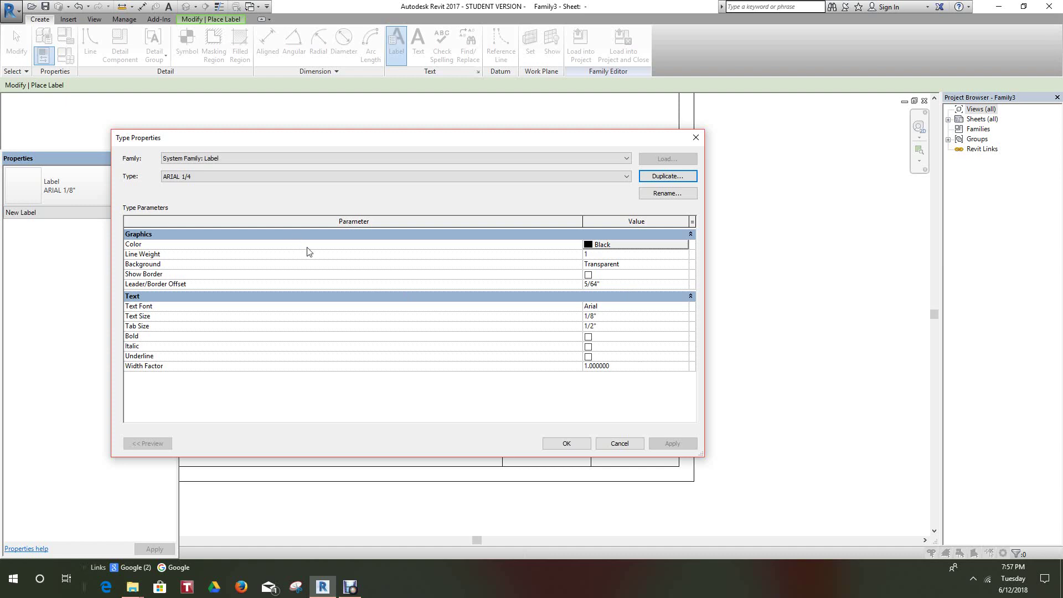
{"action": "left_click", "coordinate": [569, 443]}
{"action": "middle_click_drag", "start_coordinate": [565, 356], "coordinate": [572, 374]}
{"action": "scroll", "coordinate": [552, 338], "scroll_direction": "up", "scroll_amount": 4}
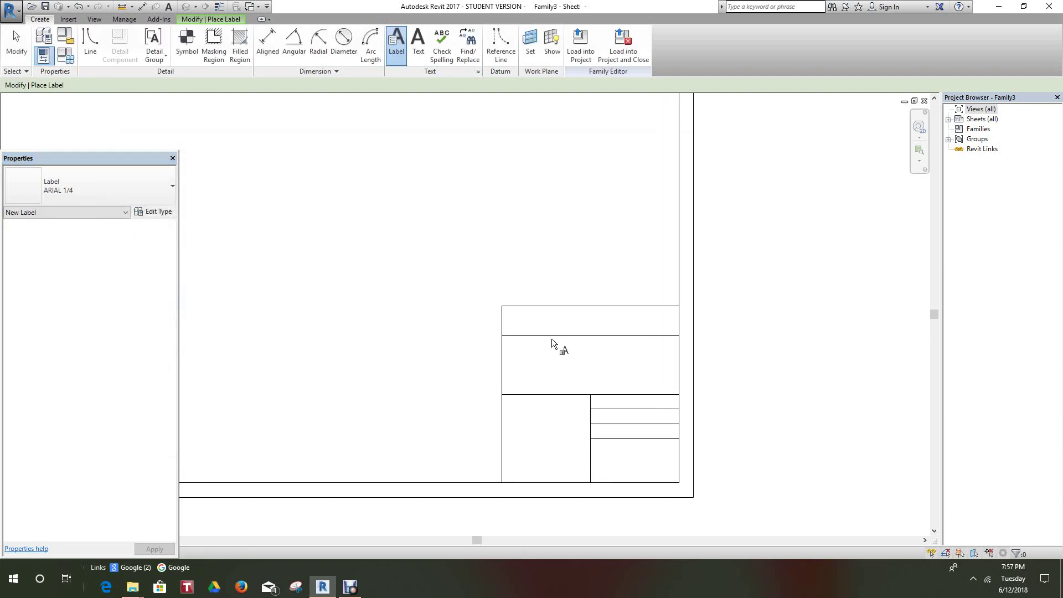
{"action": "scroll", "coordinate": [545, 318], "scroll_direction": "up", "scroll_amount": 2}
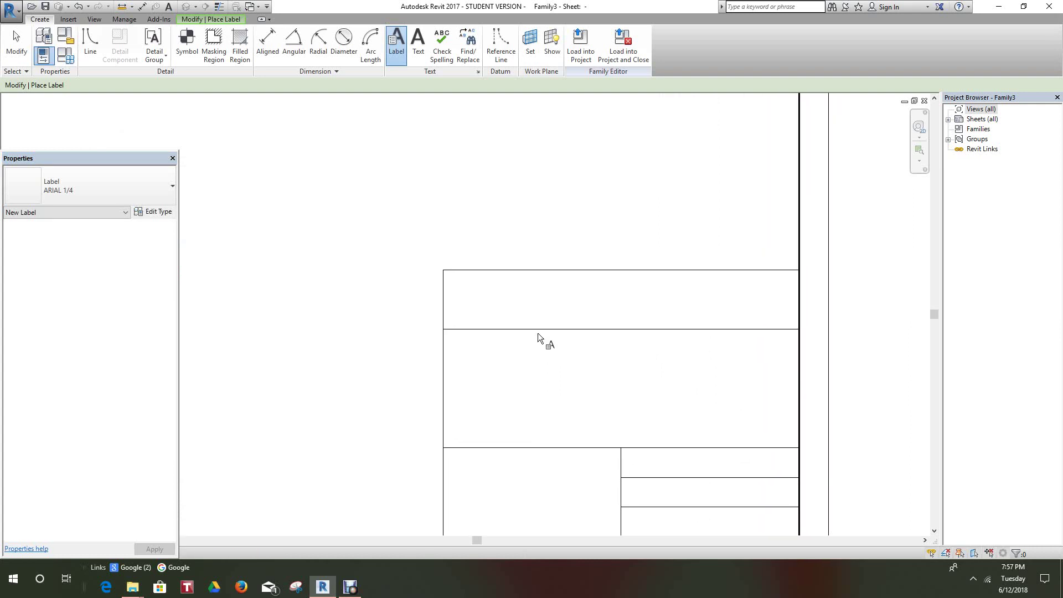
{"action": "scroll", "coordinate": [537, 333], "scroll_direction": "down", "scroll_amount": 3}
{"action": "scroll", "coordinate": [555, 301], "scroll_direction": "up", "scroll_amount": 2}
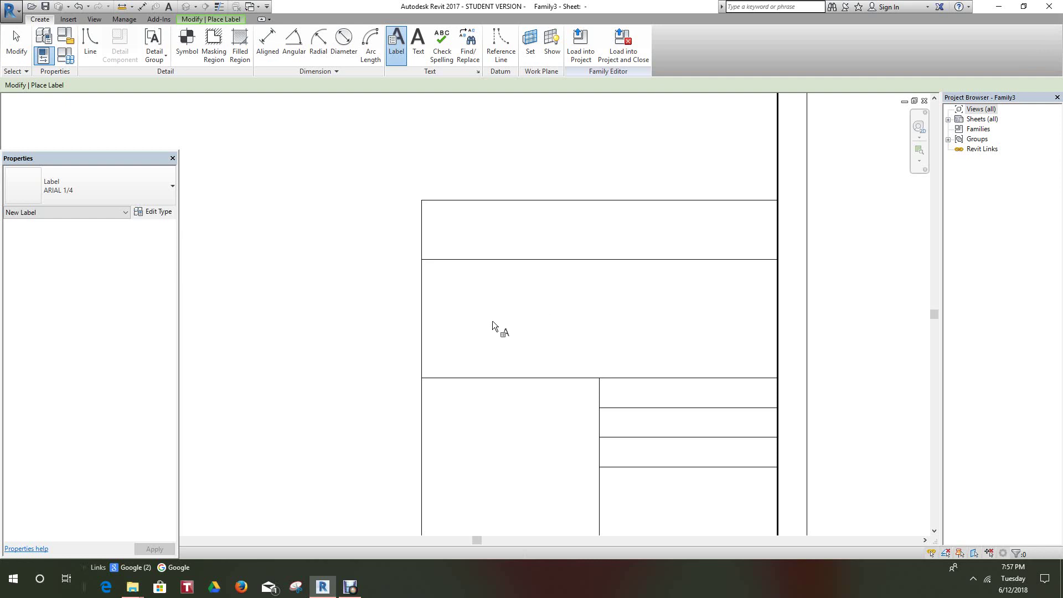
{"action": "scroll", "coordinate": [408, 133], "scroll_direction": "down", "scroll_amount": 3}
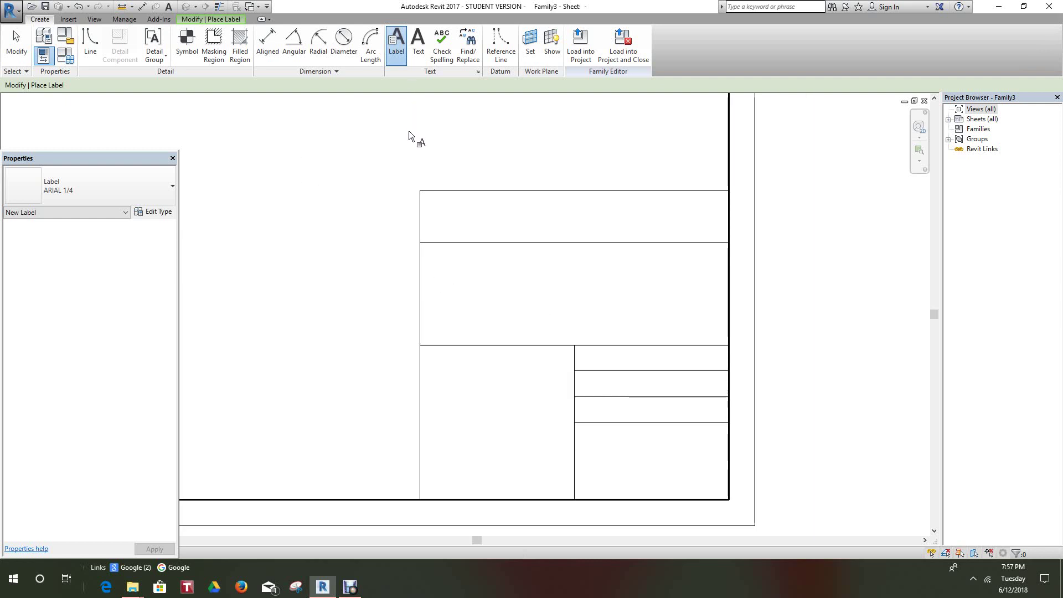
{"action": "scroll", "coordinate": [411, 216], "scroll_direction": "down", "scroll_amount": 1}
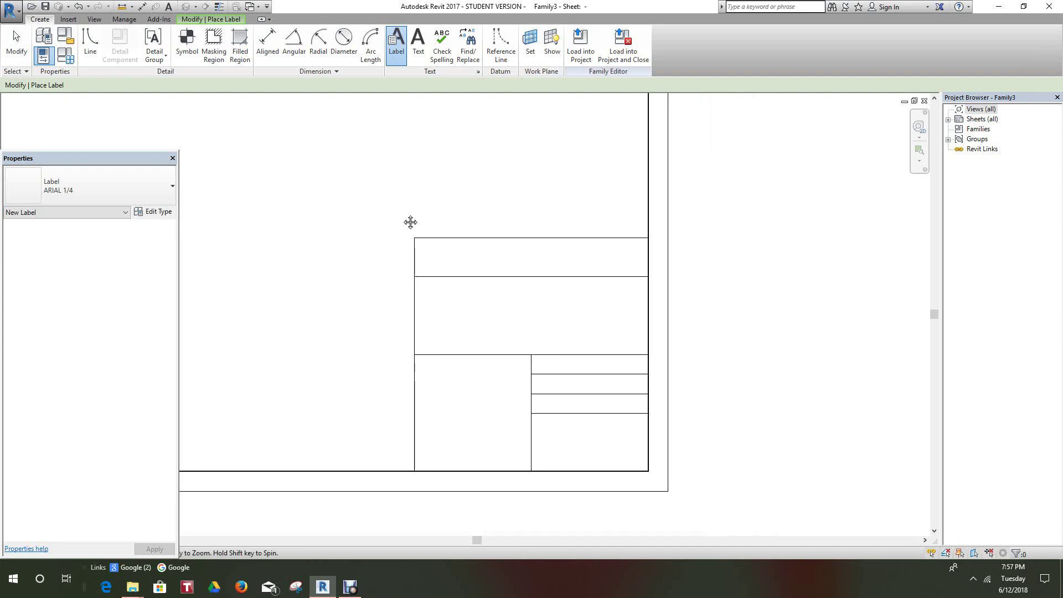
{"action": "scroll", "coordinate": [404, 210], "scroll_direction": "up", "scroll_amount": 2}
Leave label placement and start placing text with the ARIAL 1/16 text type
{"action": "right_click", "coordinate": [401, 205]}
{"action": "left_click", "coordinate": [437, 214]}
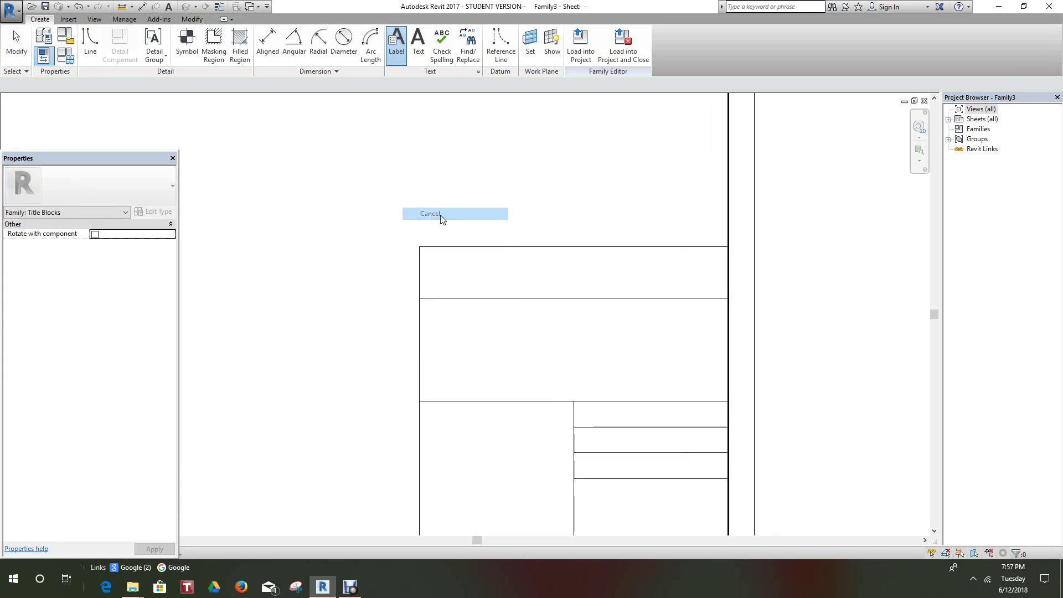
{"action": "scroll", "coordinate": [373, 119], "scroll_direction": "down", "scroll_amount": 2}
{"action": "middle_click_drag", "start_coordinate": [373, 119], "coordinate": [425, 205]}
{"action": "middle_click_drag", "start_coordinate": [440, 239], "coordinate": [444, 311]}
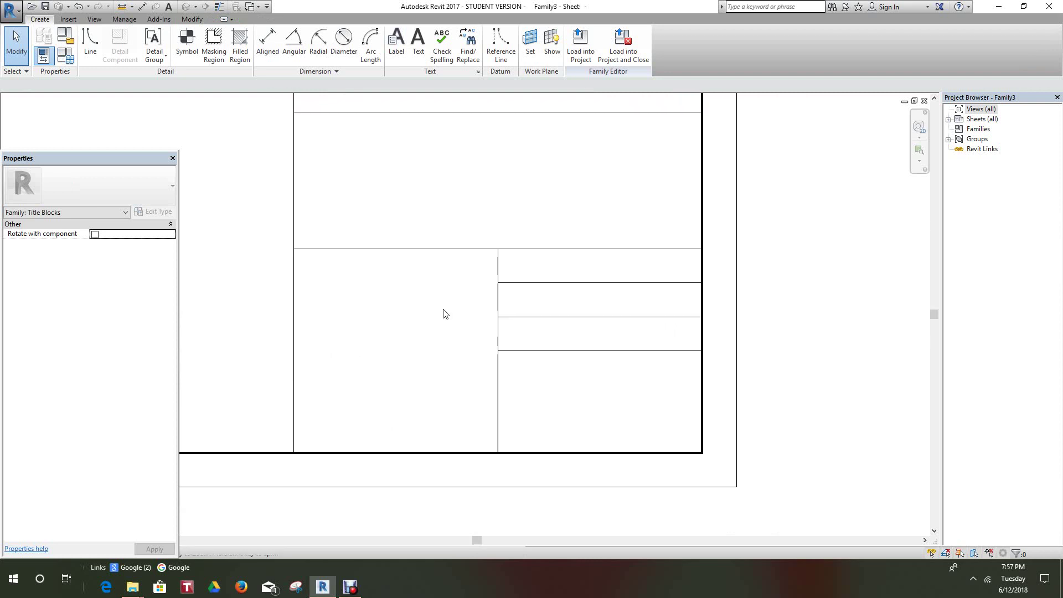
{"action": "left_click", "coordinate": [418, 40]}
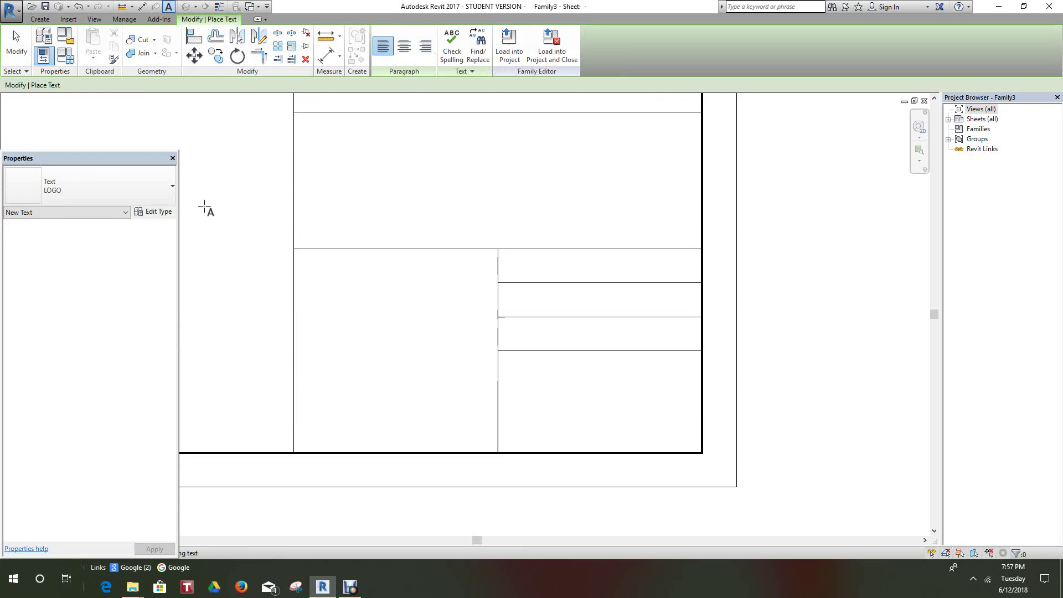
{"action": "left_click", "coordinate": [172, 186]}
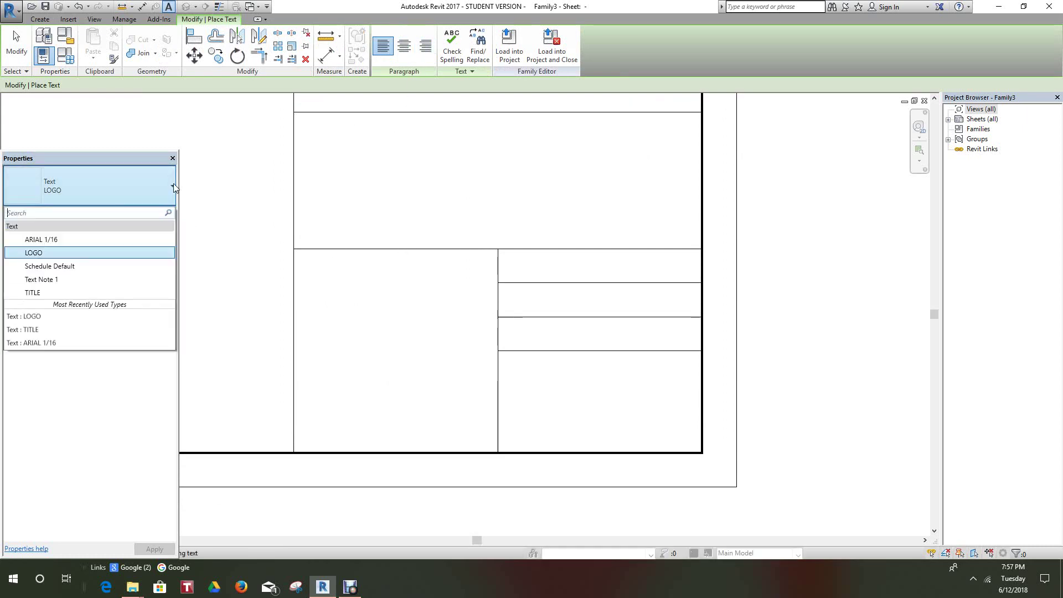
{"action": "left_click", "coordinate": [56, 239]}
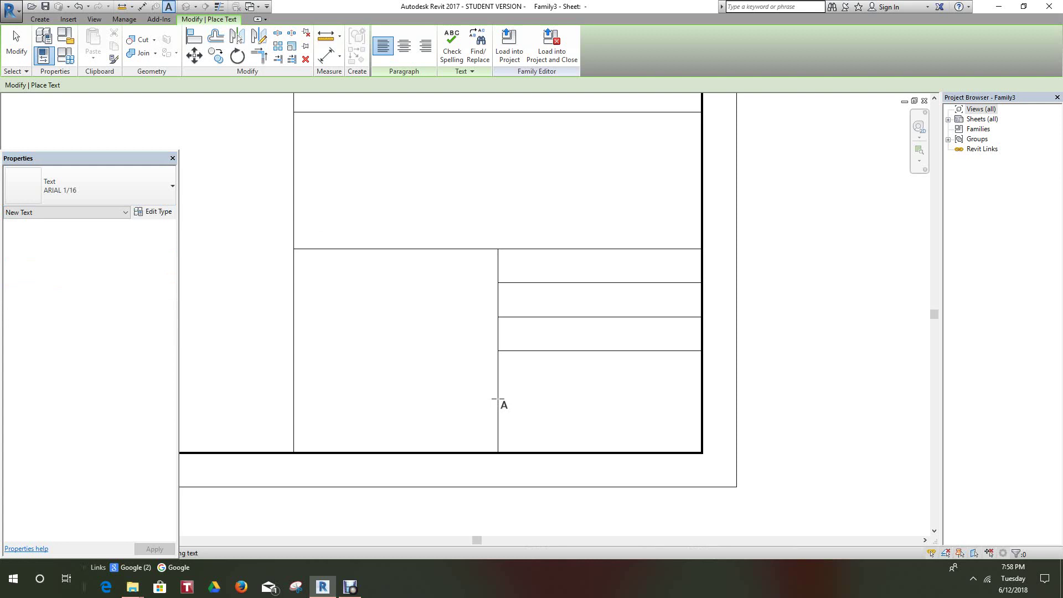
Place the text "SHEE T NUMBER" at the upper left of the lowest right-hand title block compartment and end text placement
{"action": "left_click", "coordinate": [506, 364]}
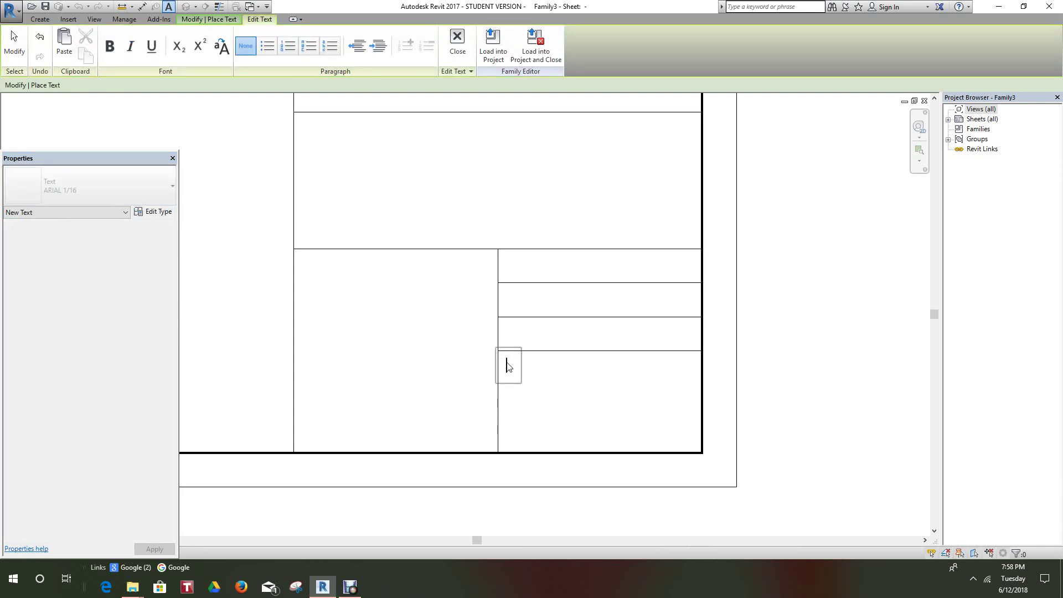
{"action": "type", "text": "SHEE T"}
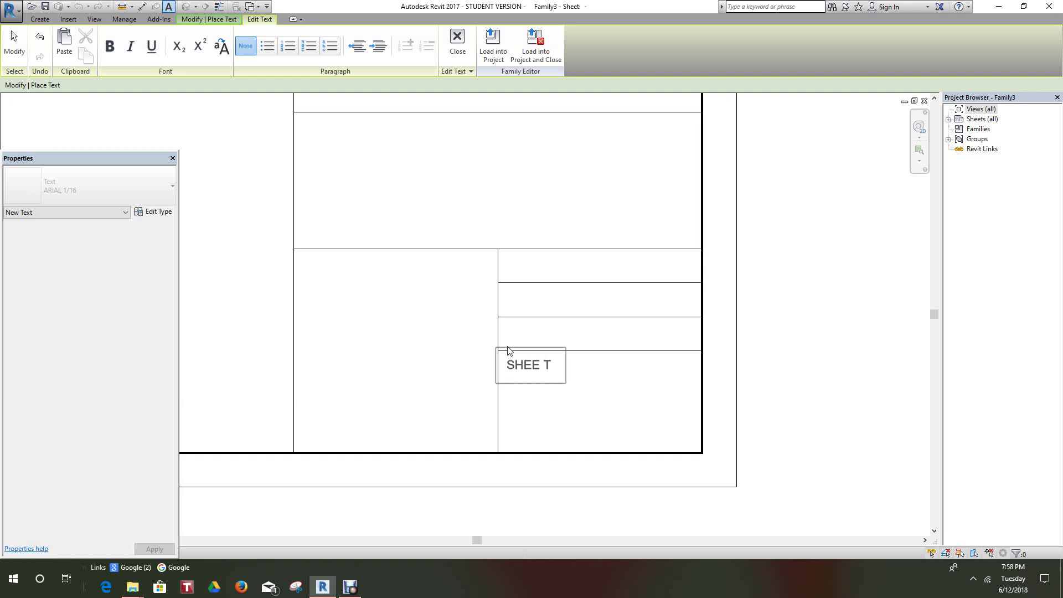
{"action": "type", "text": " NUM"}
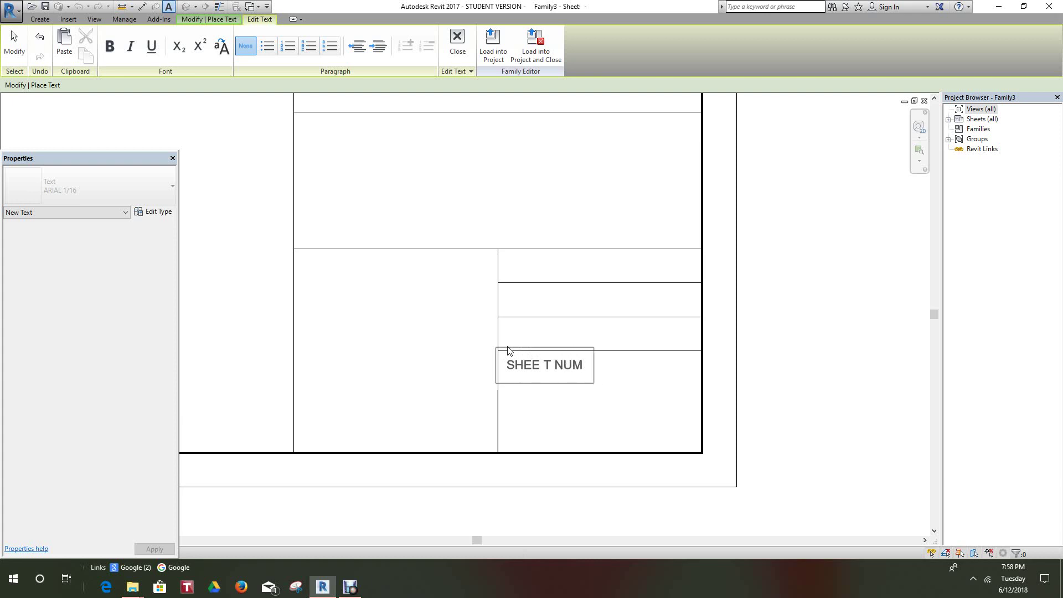
{"action": "type", "text": "BER"}
{"action": "left_click", "coordinate": [772, 388]}
{"action": "scroll", "coordinate": [551, 323], "scroll_direction": "up", "scroll_amount": 3}
{"action": "scroll", "coordinate": [503, 305], "scroll_direction": "down", "scroll_amount": 2}
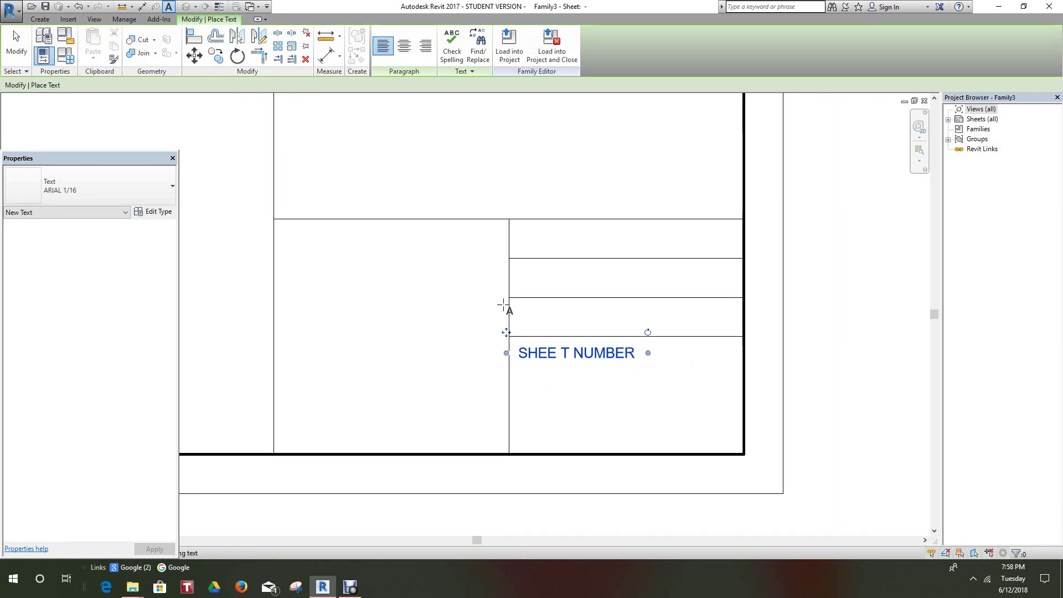
{"action": "right_click", "coordinate": [480, 338]}
{"action": "left_click", "coordinate": [501, 348]}
{"action": "scroll", "coordinate": [514, 347], "scroll_direction": "up", "scroll_amount": 2}
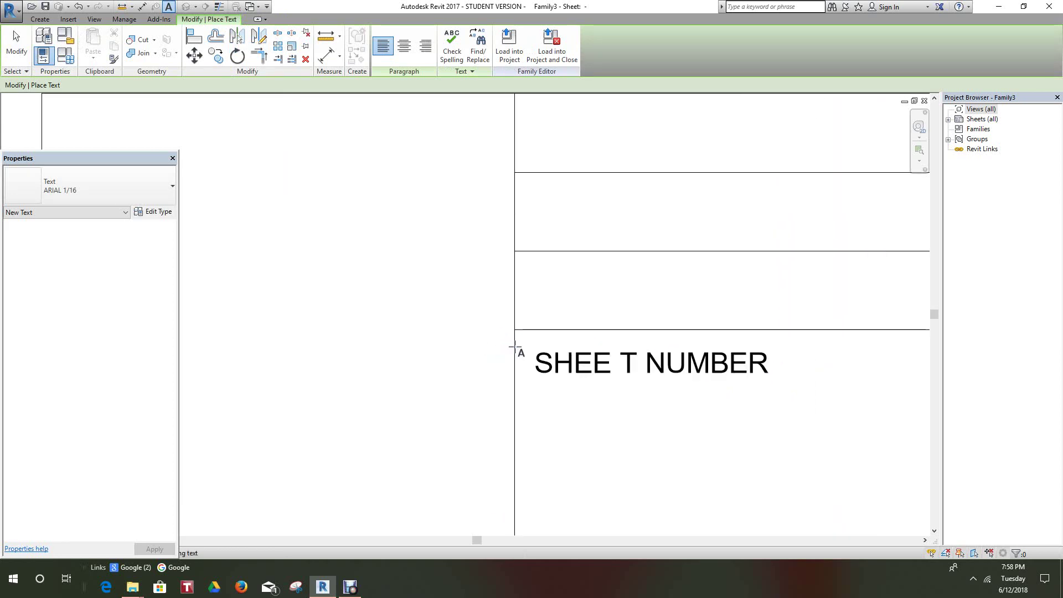
{"action": "right_click", "coordinate": [457, 369]}
{"action": "left_click", "coordinate": [475, 375]}
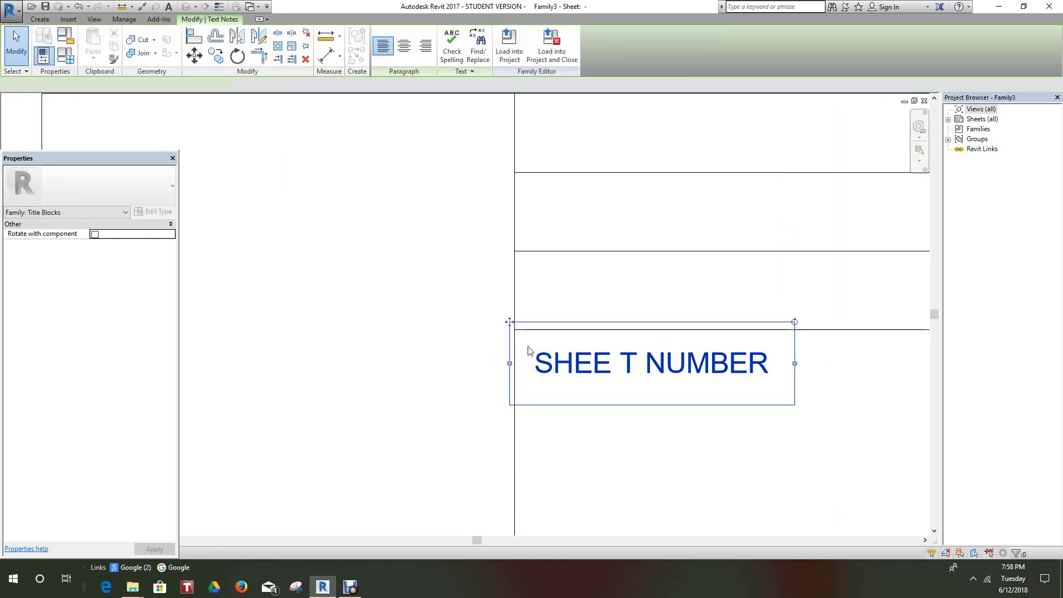
Try to shift the "SHEE T NUMBER" text slightly up and to the left, and clear the selection
{"action": "left_click_drag", "start_coordinate": [510, 322], "coordinate": [499, 306]}
{"action": "key", "text": "Escape"}
{"action": "scroll", "coordinate": [498, 321], "scroll_direction": "down", "scroll_amount": 3}
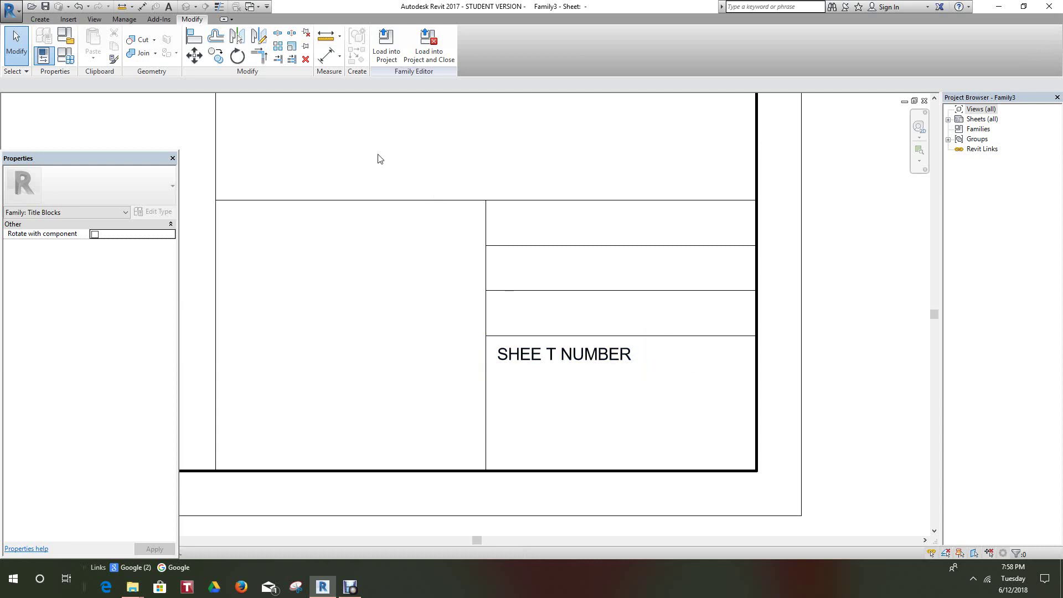
Place the ARIAL 1/16 text "DRAWN BY" in the narrow compartment directly above the "SHEE T NUMBER" one and end text placement
{"action": "right_click", "coordinate": [505, 303]}
{"action": "left_click", "coordinate": [536, 324]}
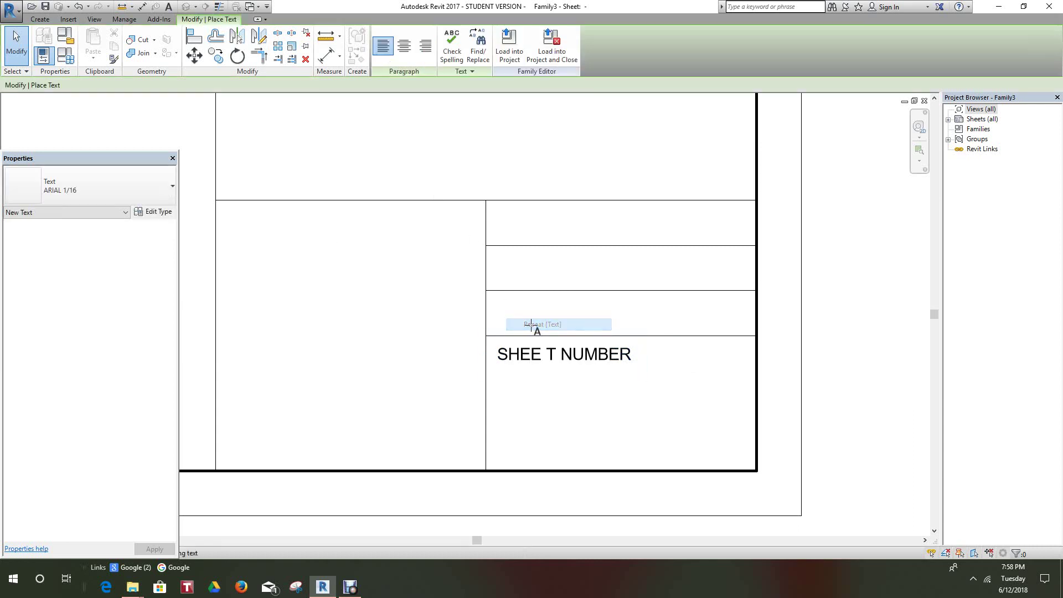
{"action": "scroll", "coordinate": [510, 297], "scroll_direction": "up", "scroll_amount": 2}
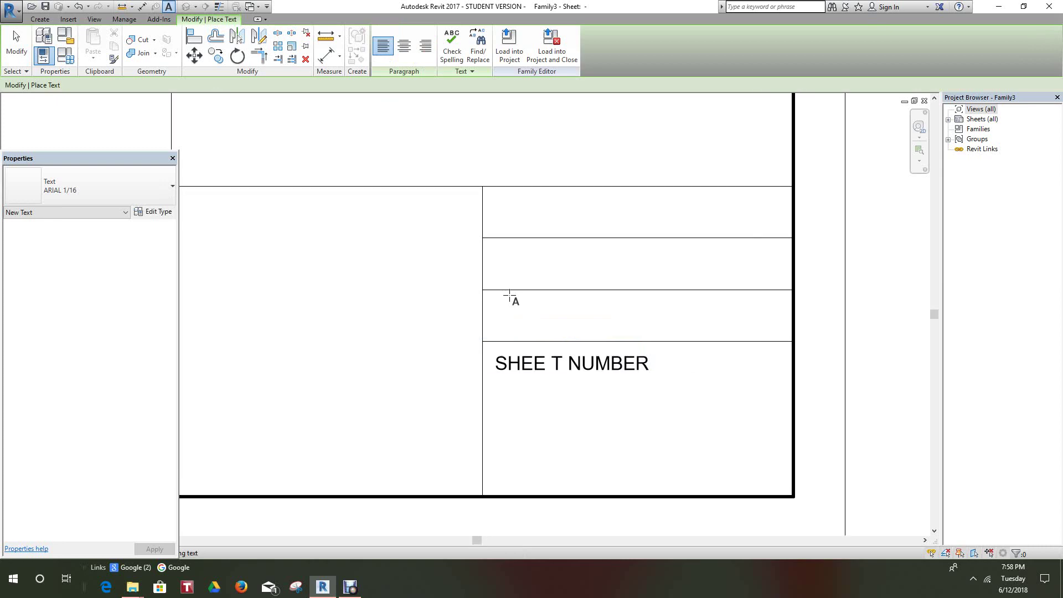
{"action": "left_click", "coordinate": [492, 298]}
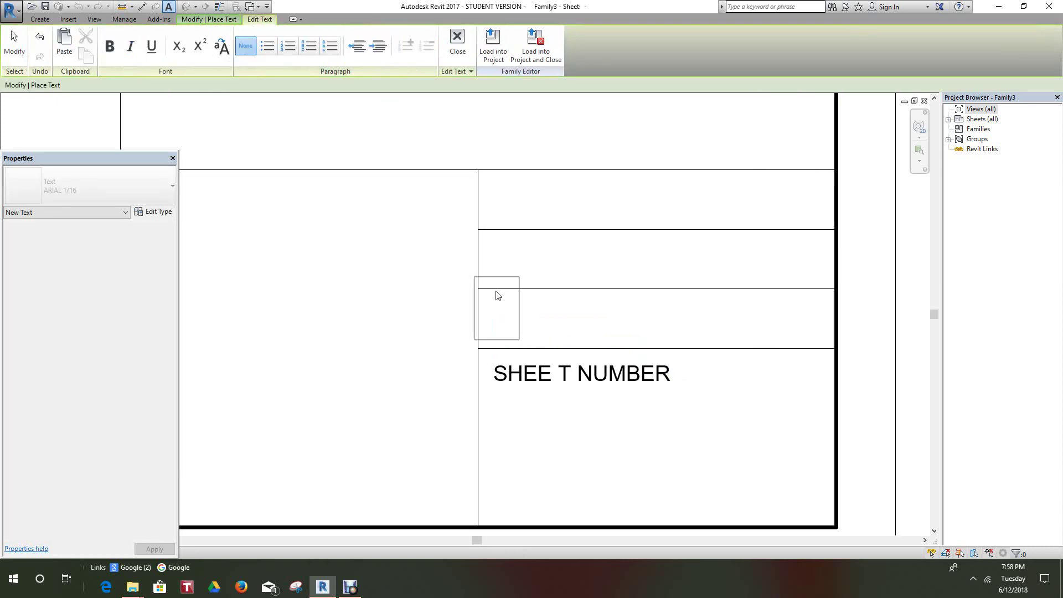
{"action": "type", "text": "DR"}
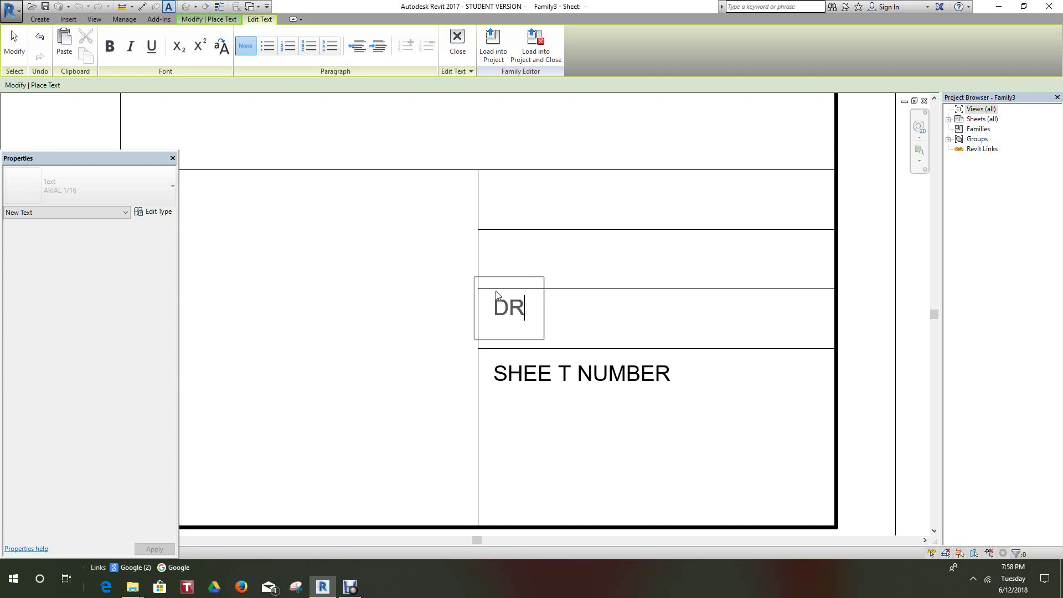
{"action": "type", "text": "AWN BY"}
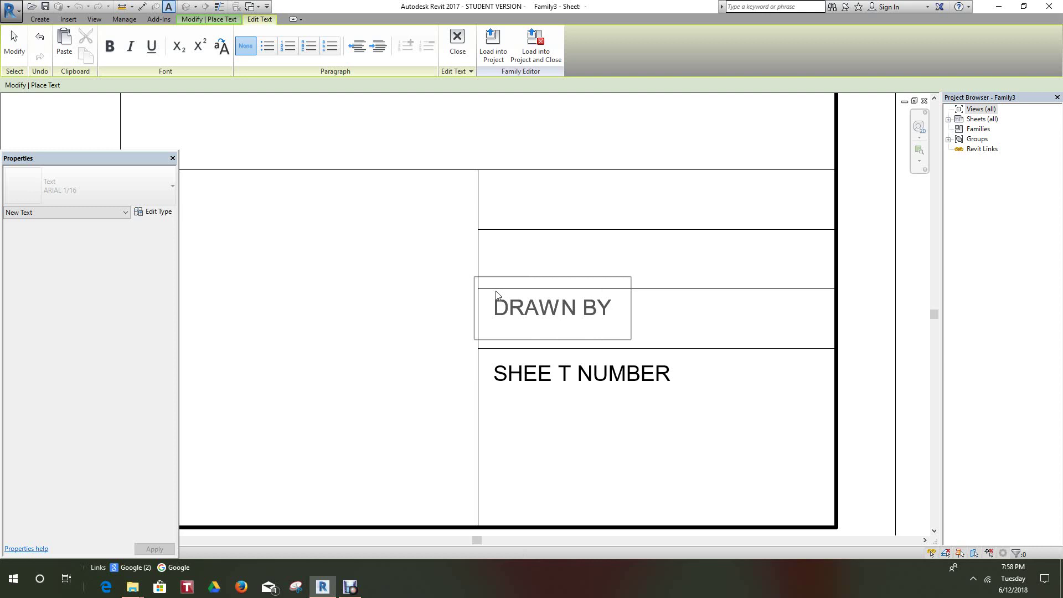
{"action": "left_click", "coordinate": [867, 272]}
{"action": "scroll", "coordinate": [447, 322], "scroll_direction": "up", "scroll_amount": 2}
{"action": "scroll", "coordinate": [447, 322], "scroll_direction": "down", "scroll_amount": 1}
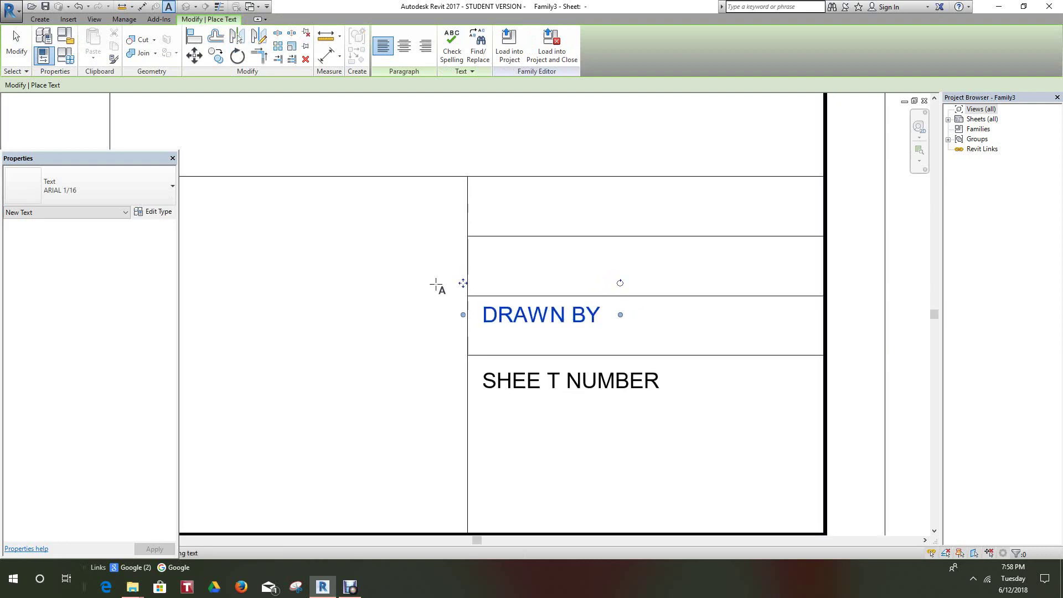
{"action": "scroll", "coordinate": [467, 285], "scroll_direction": "down", "scroll_amount": 1}
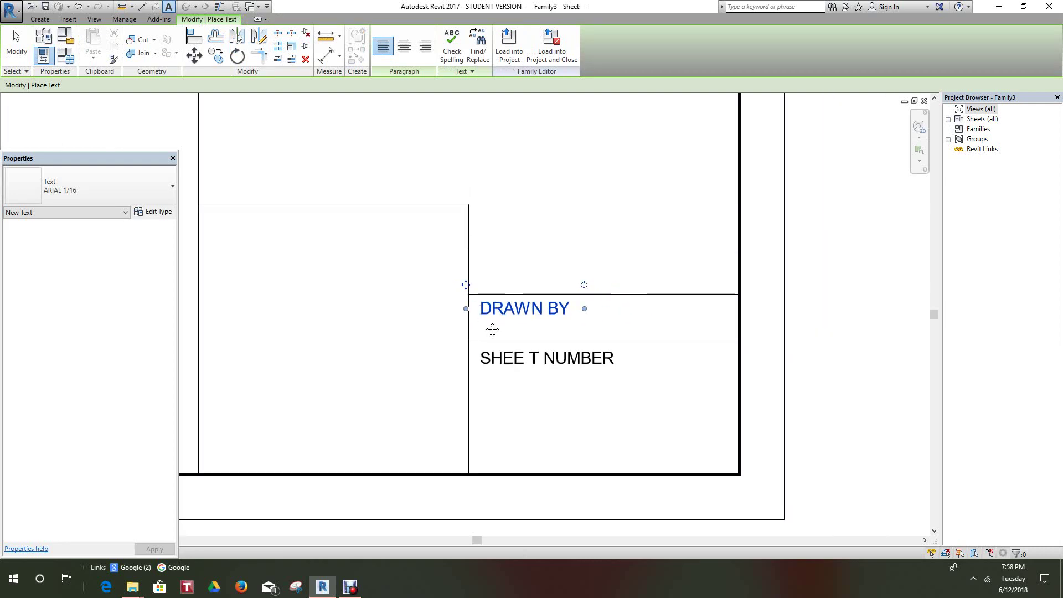
{"action": "right_click", "coordinate": [799, 270]}
{"action": "left_click", "coordinate": [807, 276]}
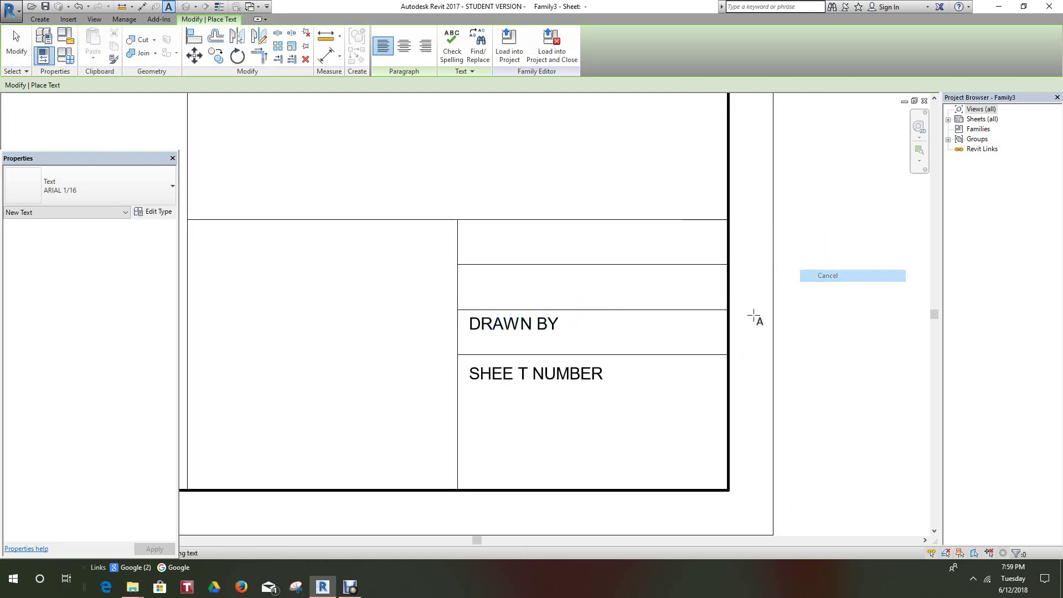
{"action": "scroll", "coordinate": [573, 350], "scroll_direction": "up", "scroll_amount": 1}
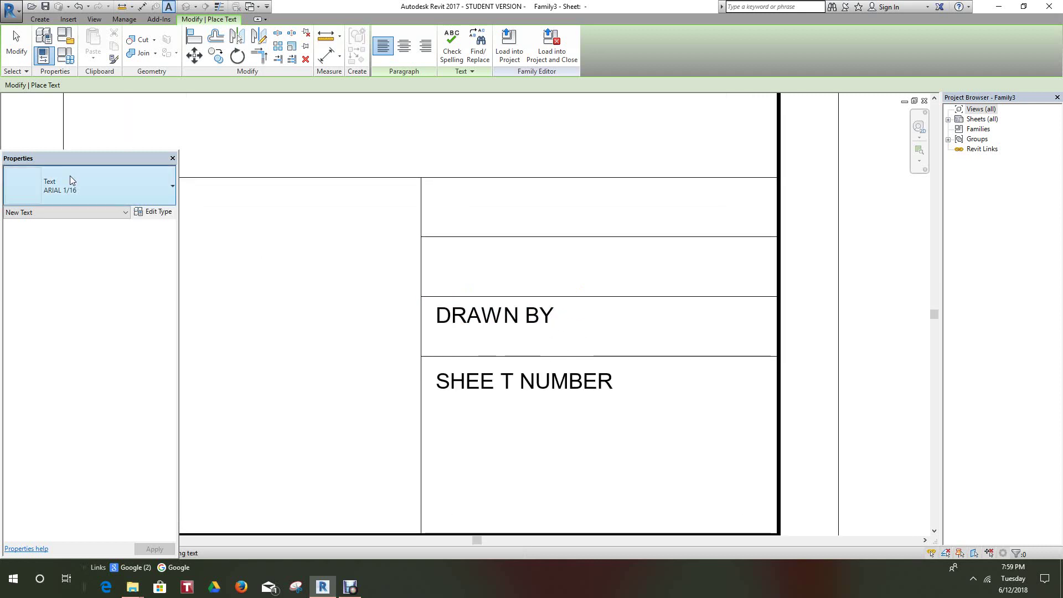
{"action": "left_click", "coordinate": [16, 37]}
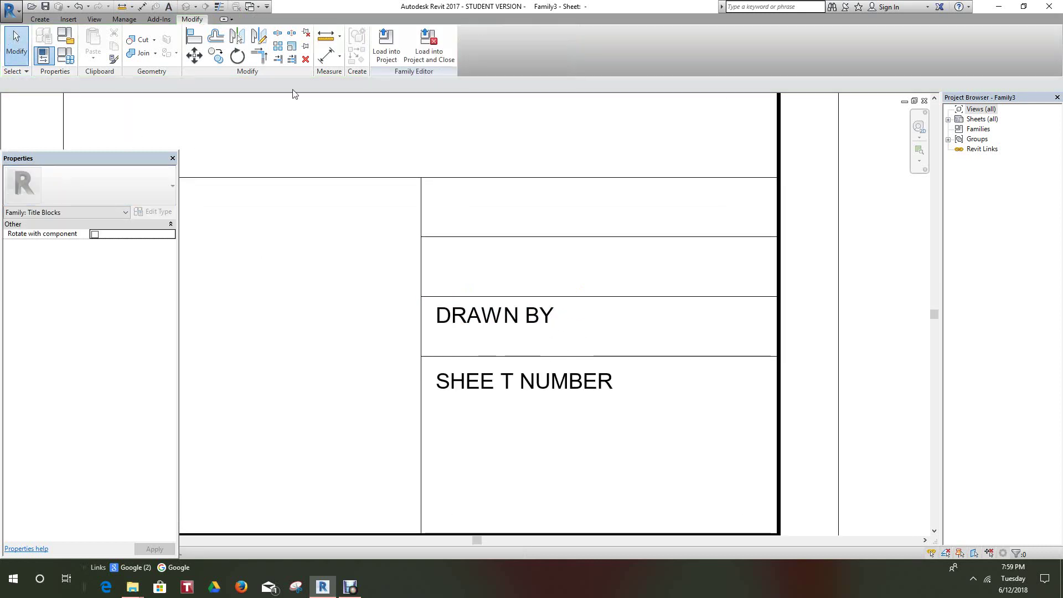
Place the ARIAL 1/16 text "PROJECT" in the compartment above "DRAWN BY", aligned with the existing text, and end text placement
{"action": "left_click", "coordinate": [40, 19]}
{"action": "left_click", "coordinate": [416, 45]}
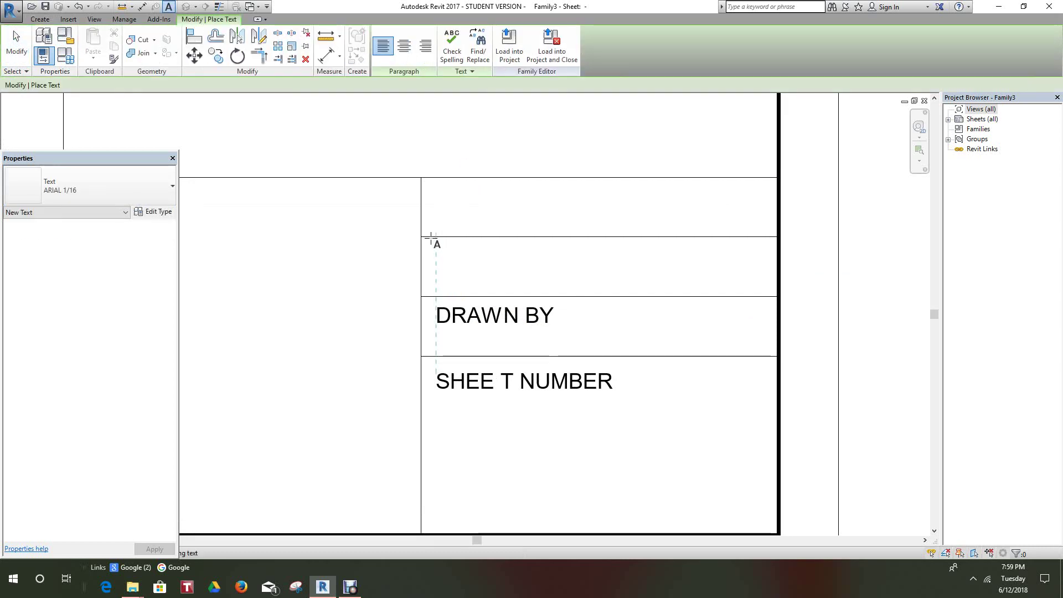
{"action": "left_click", "coordinate": [436, 239]}
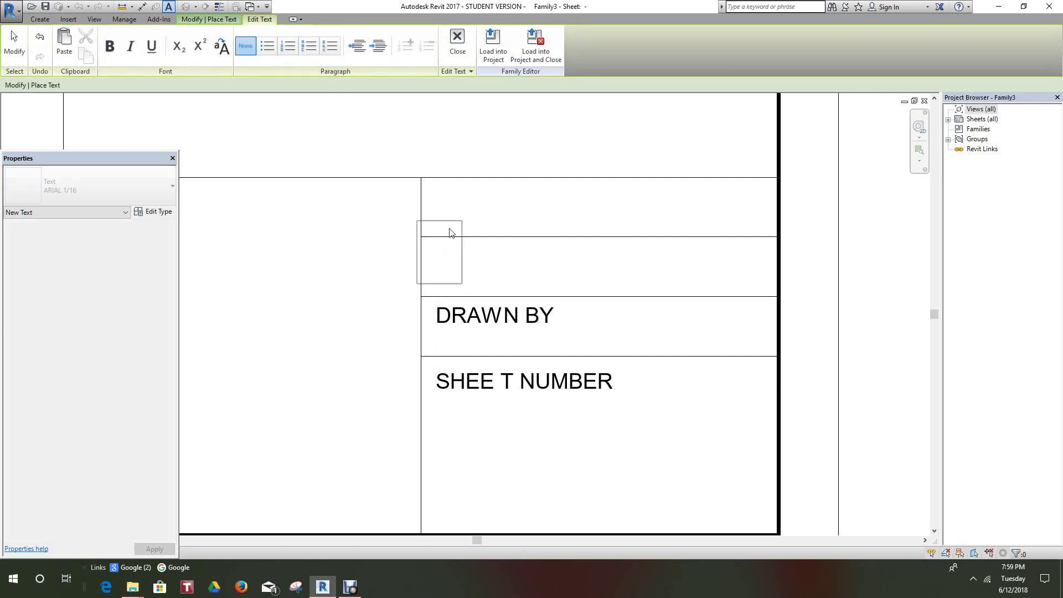
{"action": "type", "text": "PR"}
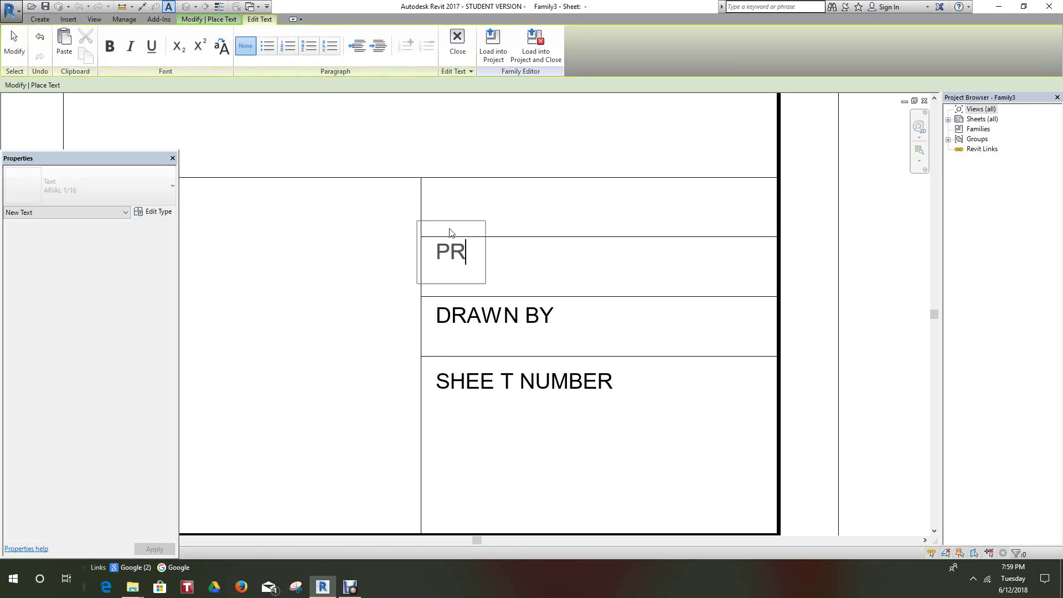
{"action": "type", "text": "OJECT"}
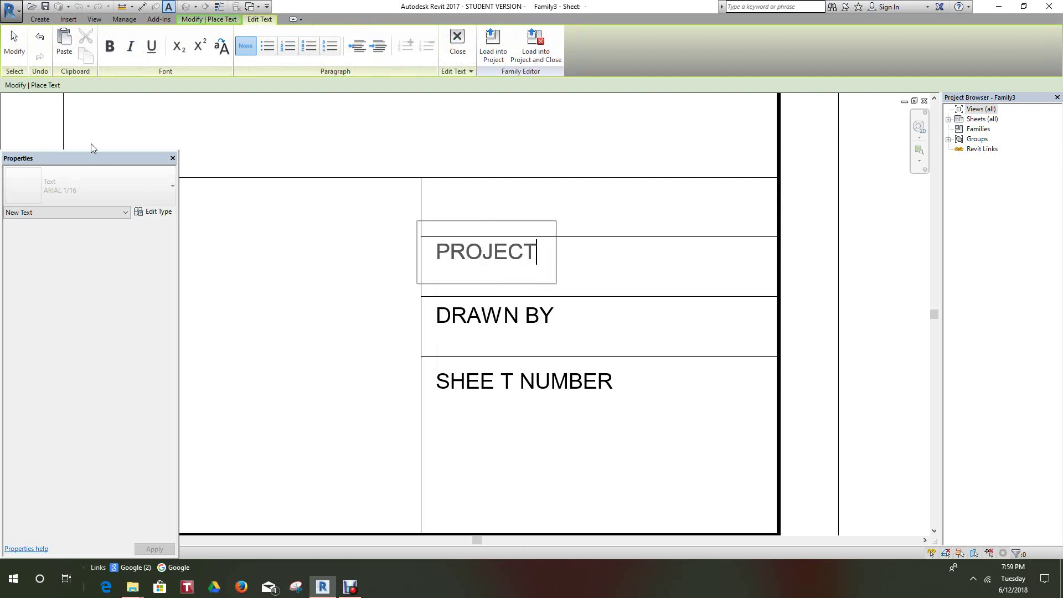
{"action": "left_click", "coordinate": [14, 45]}
Place the ARIAL 1/16 text "DATE" in the compartment above "PROJECT", aligned with the text below, and end text placement
{"action": "middle_click_drag", "start_coordinate": [448, 350], "coordinate": [436, 365]}
{"action": "scroll", "coordinate": [436, 365], "scroll_direction": "down", "scroll_amount": 1}
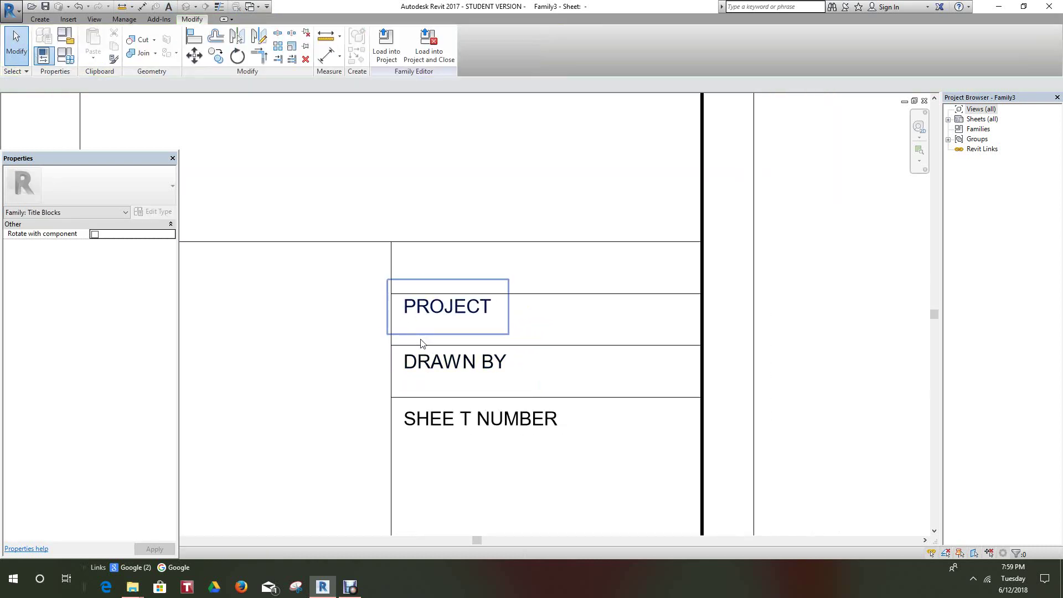
{"action": "scroll", "coordinate": [409, 329], "scroll_direction": "up", "scroll_amount": 1}
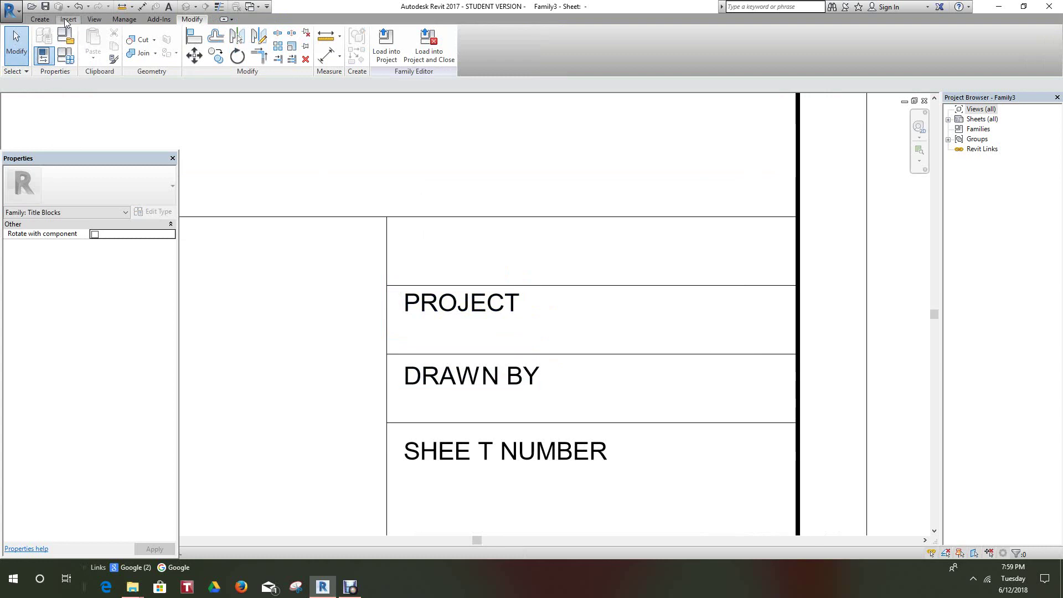
{"action": "left_click", "coordinate": [39, 19]}
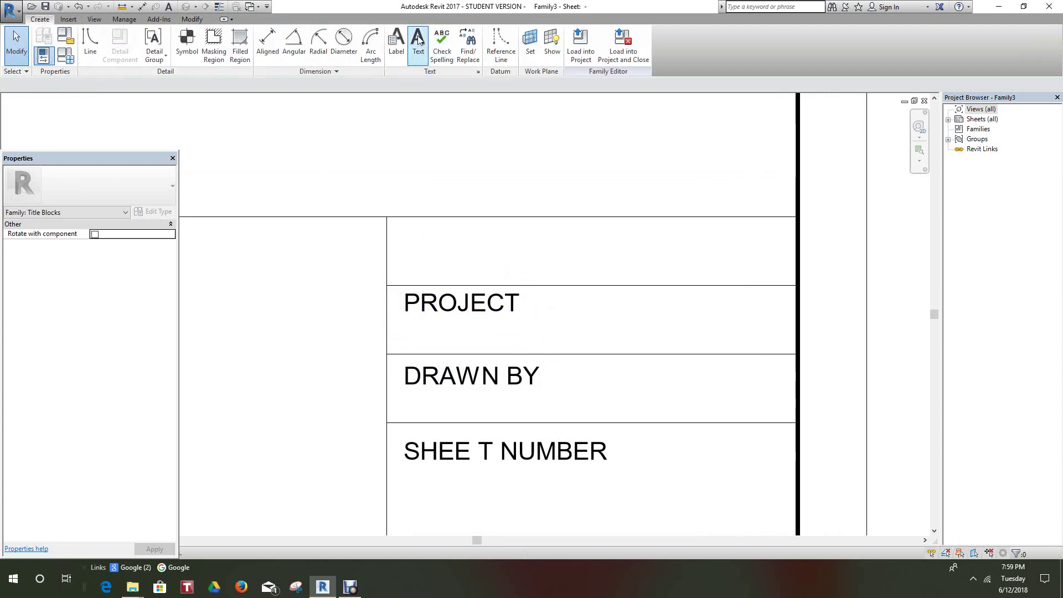
{"action": "left_click", "coordinate": [418, 42]}
{"action": "left_click", "coordinate": [403, 224]}
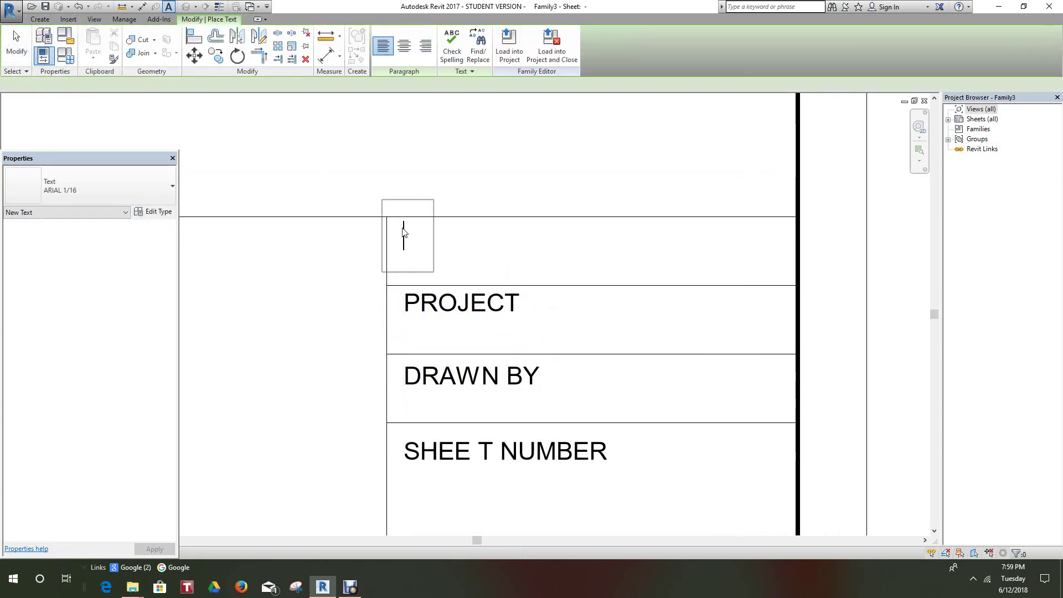
{"action": "type", "text": "DA"}
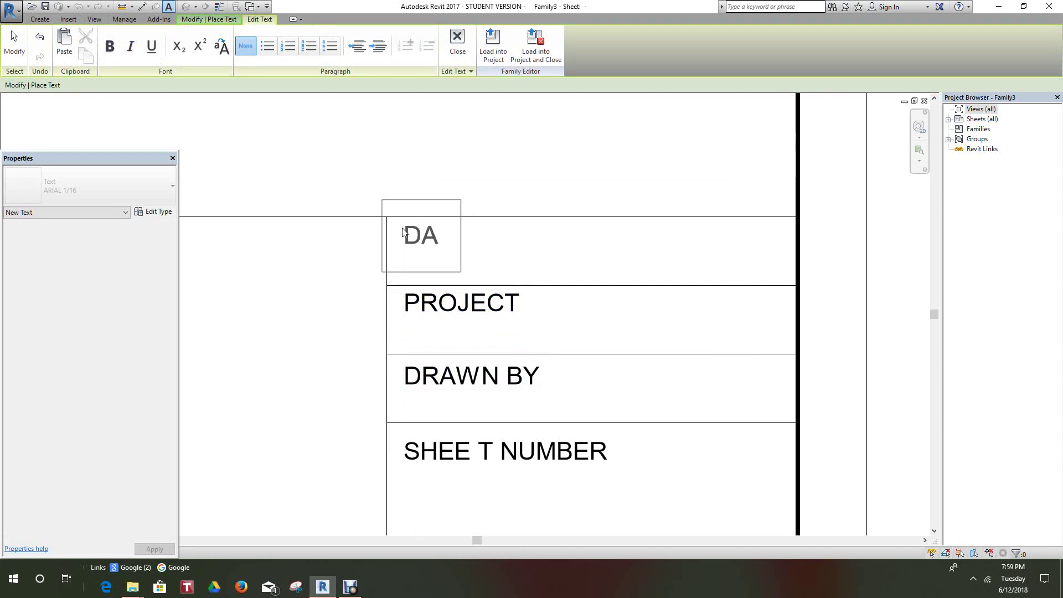
{"action": "type", "text": "TE"}
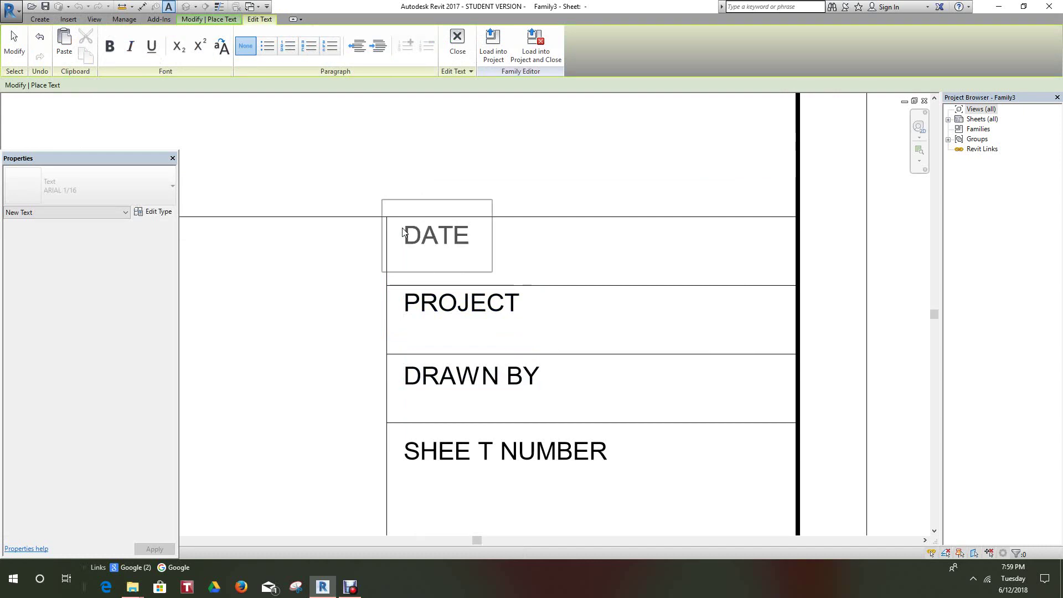
{"action": "left_click", "coordinate": [14, 43]}
{"action": "scroll", "coordinate": [322, 255], "scroll_direction": "down", "scroll_amount": 5}
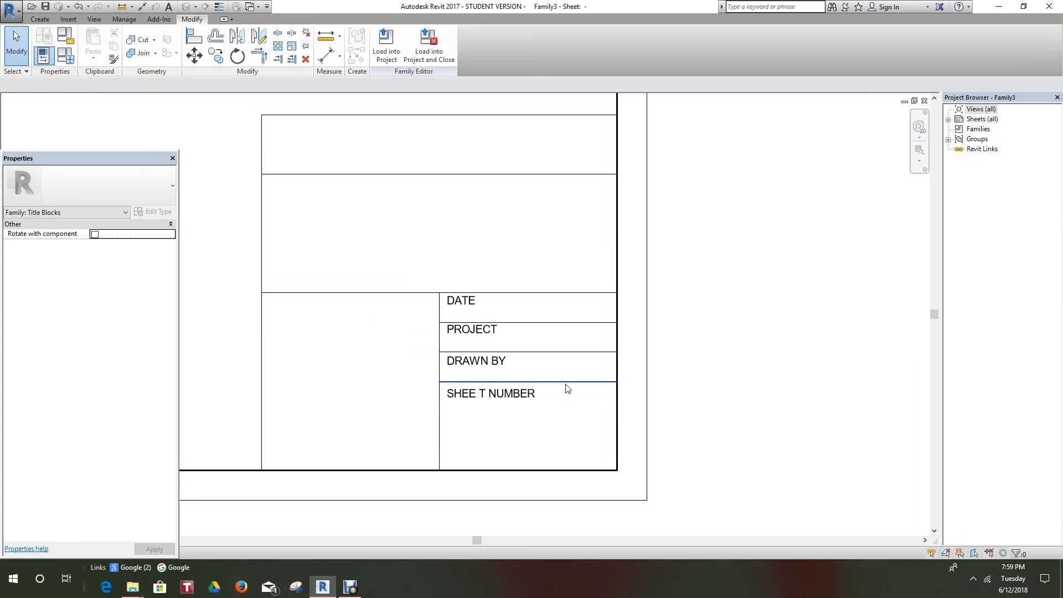
Start an ARIAL 1/4 label with centered horizontal alignment and place it in the wide compartment at the top of the title area
{"action": "left_click", "coordinate": [40, 20]}
{"action": "left_click", "coordinate": [393, 42]}
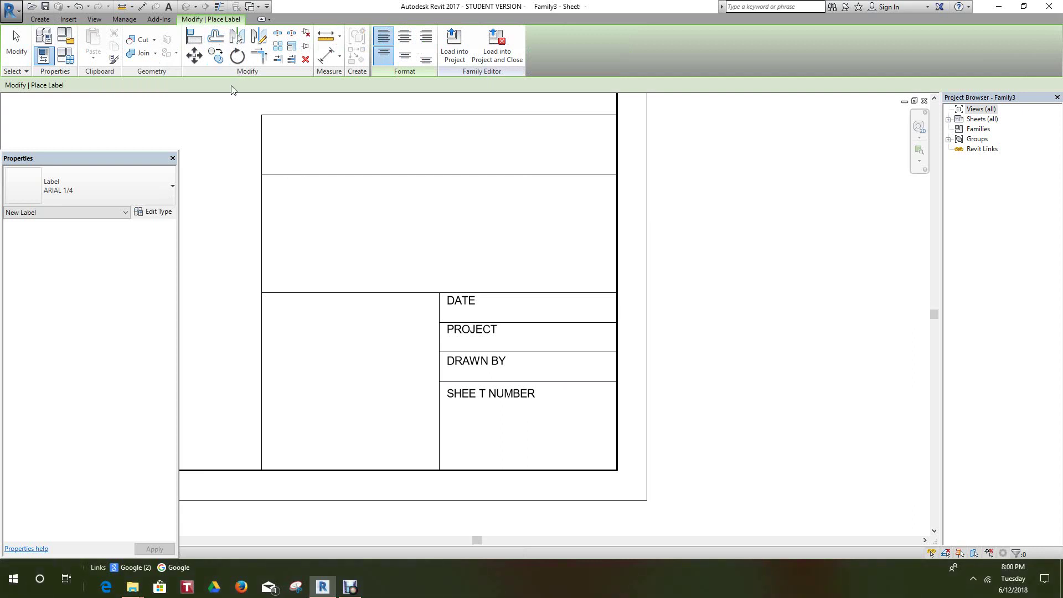
{"action": "left_click", "coordinate": [405, 36]}
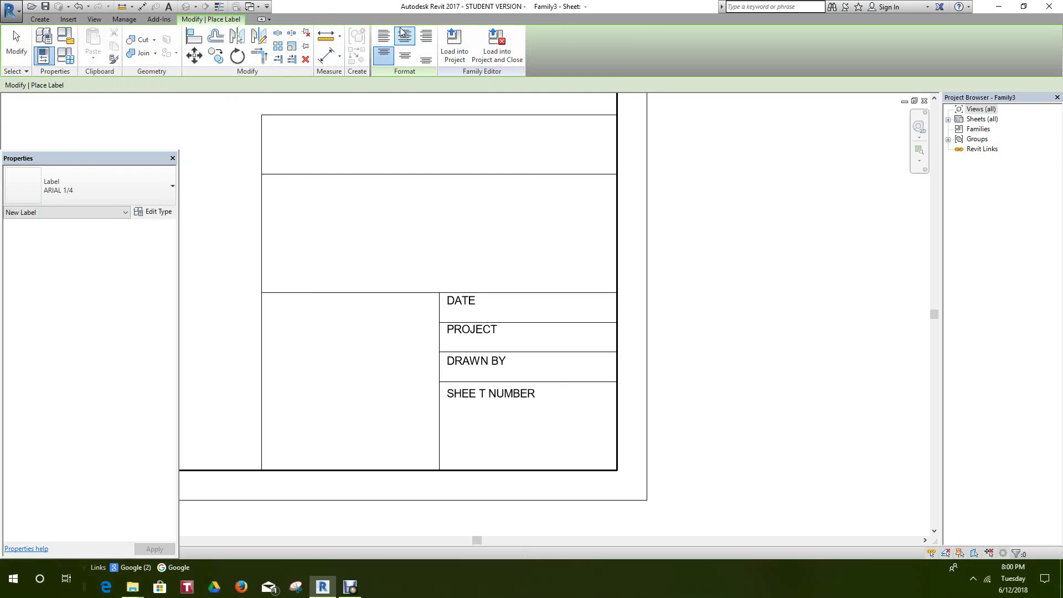
{"action": "scroll", "coordinate": [522, 288], "scroll_direction": "up", "scroll_amount": 1}
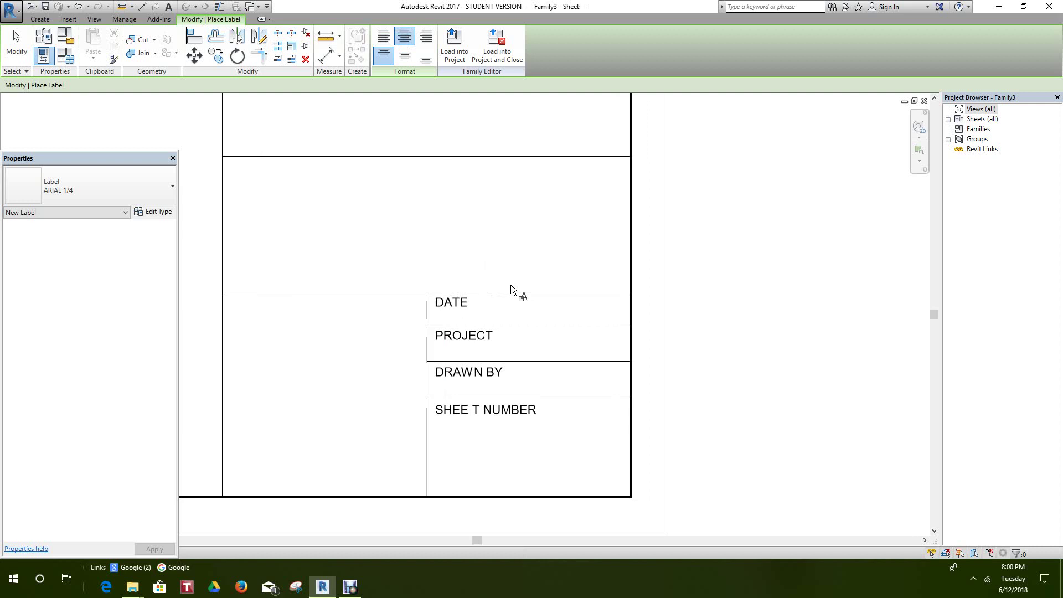
{"action": "scroll", "coordinate": [415, 244], "scroll_direction": "down", "scroll_amount": 2}
{"action": "middle_click_drag", "start_coordinate": [411, 236], "coordinate": [444, 395]}
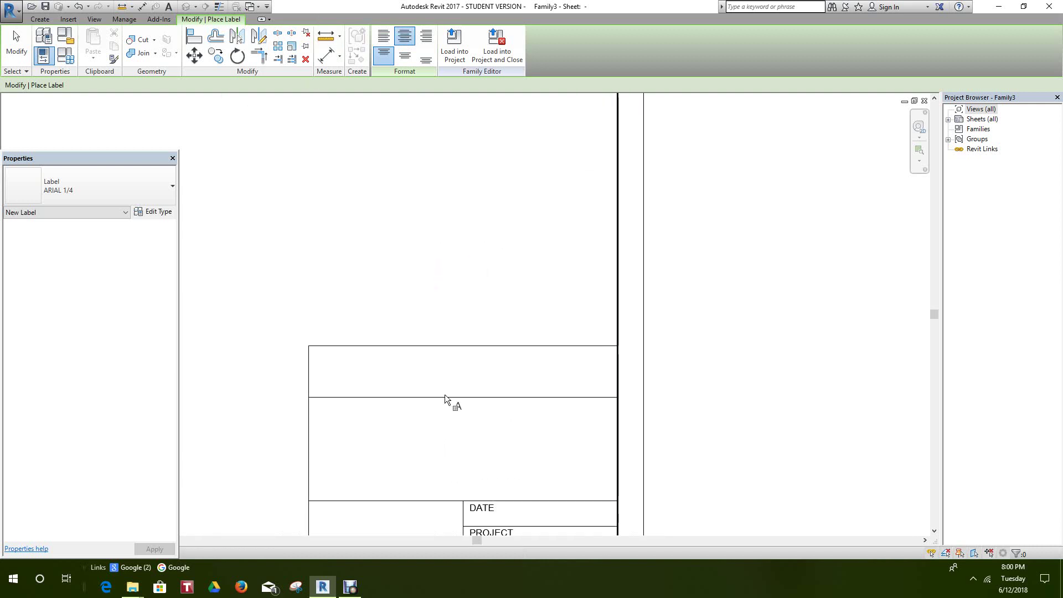
{"action": "left_click", "coordinate": [441, 364]}
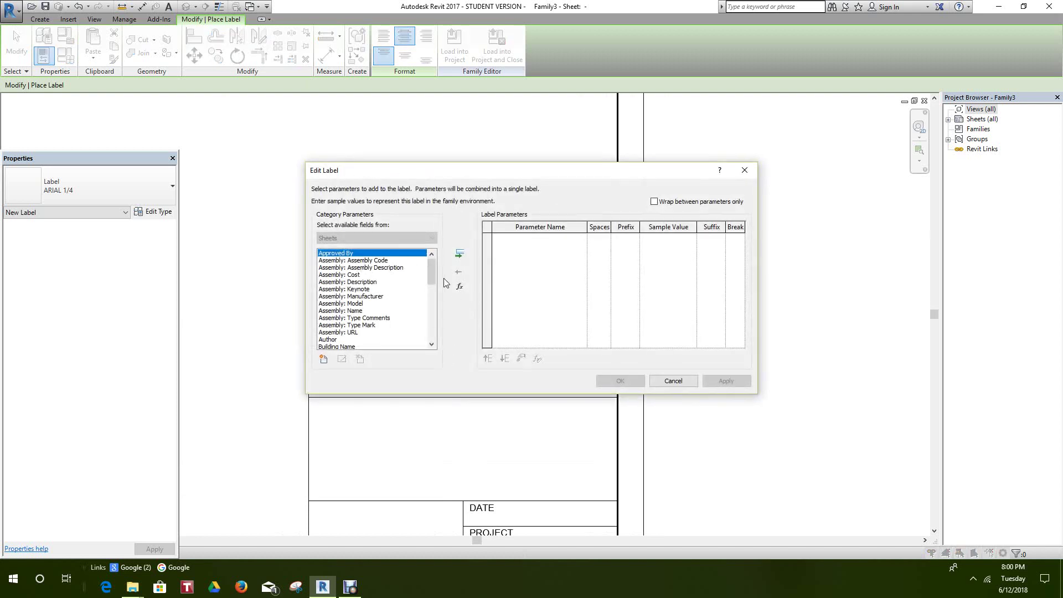
Assign the Sheet Name parameter to the new label, accept it and clear the label's selection
{"action": "left_click_drag", "start_coordinate": [433, 267], "coordinate": [449, 332]}
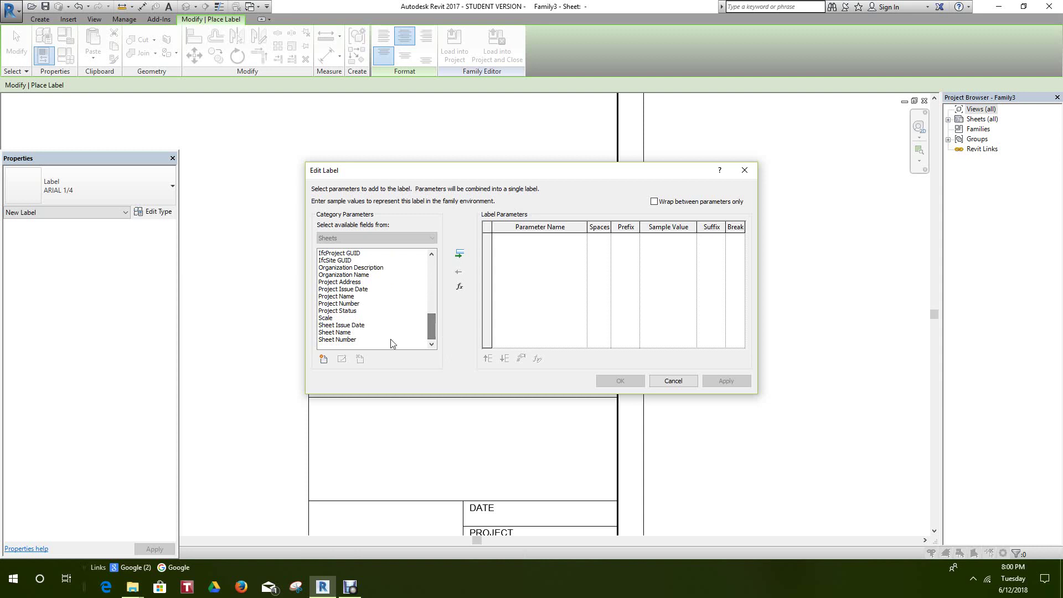
{"action": "left_click", "coordinate": [350, 333]}
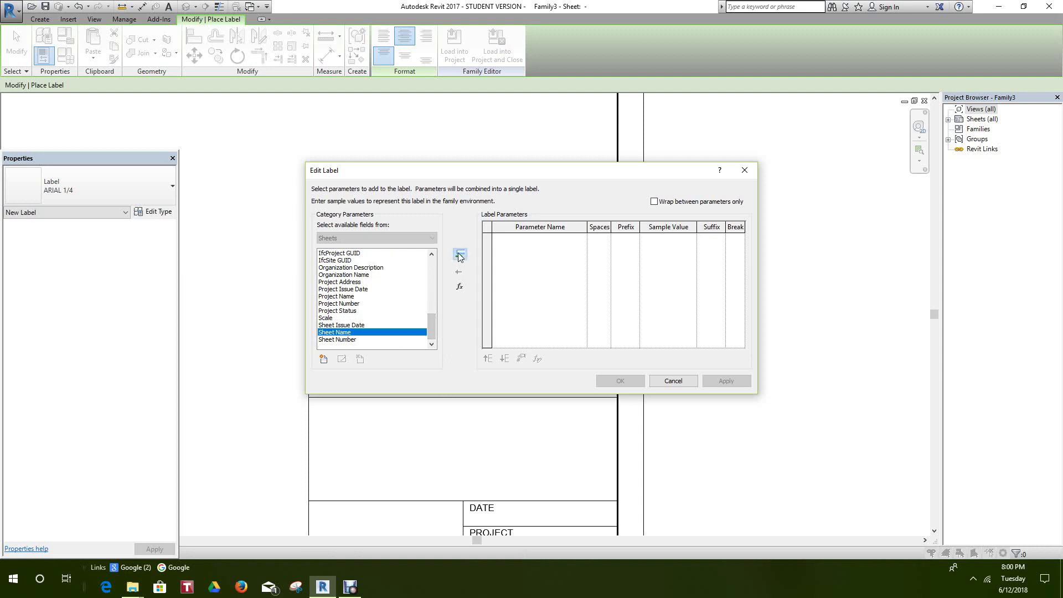
{"action": "left_click", "coordinate": [459, 253]}
{"action": "left_click", "coordinate": [619, 380]}
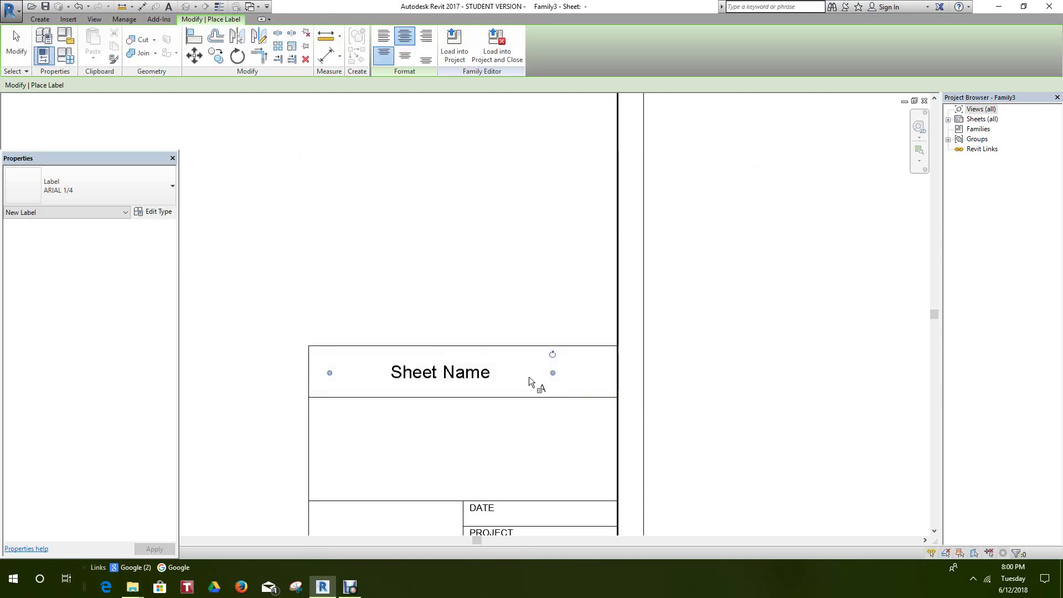
{"action": "scroll", "coordinate": [498, 354], "scroll_direction": "down", "scroll_amount": 2}
{"action": "scroll", "coordinate": [460, 326], "scroll_direction": "up", "scroll_amount": 2}
{"action": "scroll", "coordinate": [495, 395], "scroll_direction": "down", "scroll_amount": 1}
{"action": "middle_click_drag", "start_coordinate": [494, 395], "coordinate": [479, 245]}
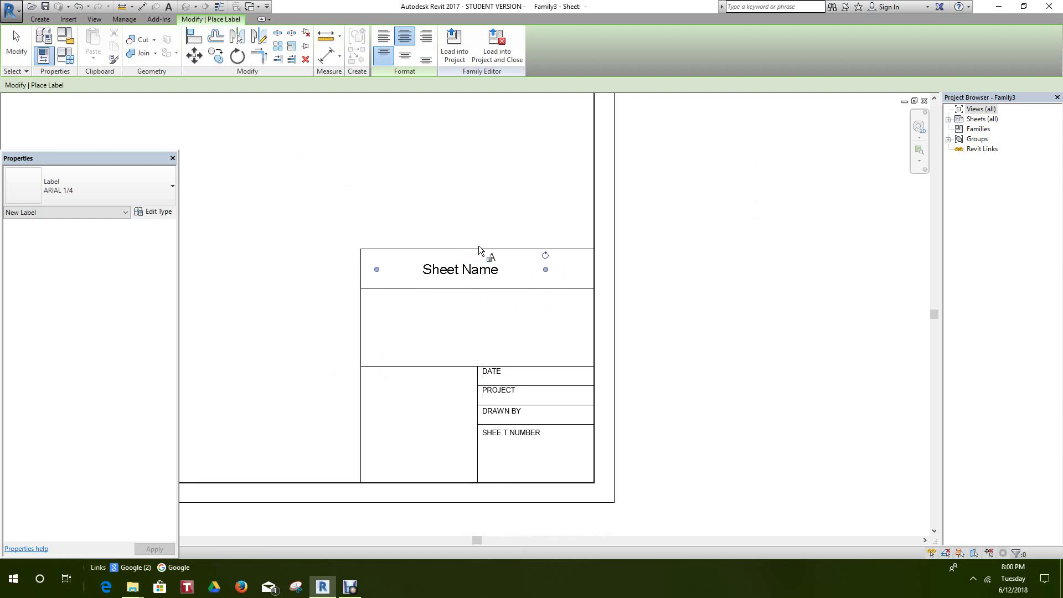
{"action": "right_click", "coordinate": [512, 319]}
{"action": "left_click", "coordinate": [540, 322]}
Place another centered ARIAL 1/4 label in the large compartment below the Sheet Name label
{"action": "middle_click_drag", "start_coordinate": [513, 325], "coordinate": [508, 361]}
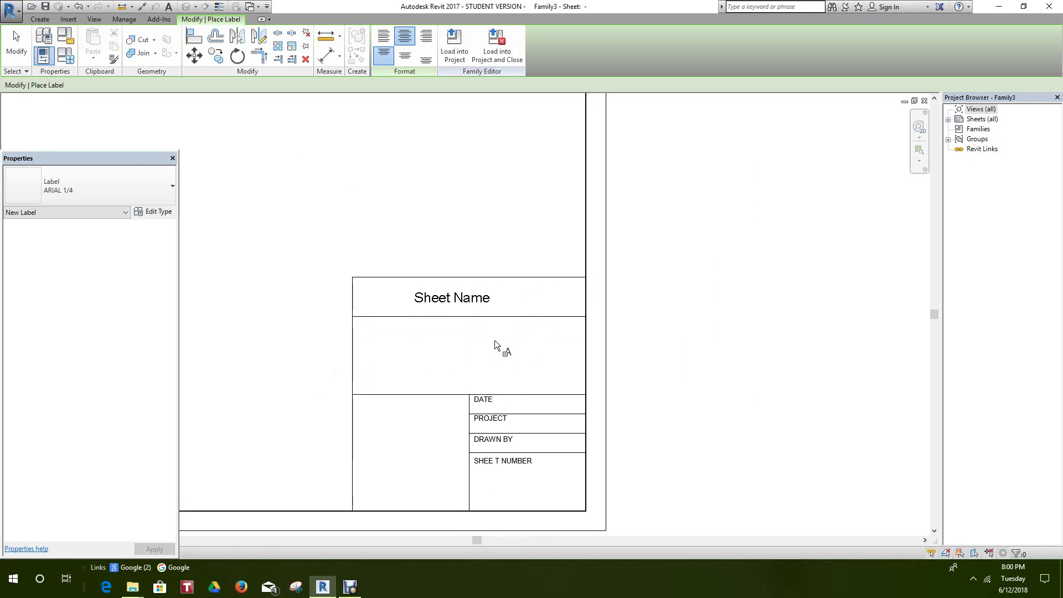
{"action": "scroll", "coordinate": [502, 338], "scroll_direction": "down", "scroll_amount": 1}
{"action": "scroll", "coordinate": [467, 358], "scroll_direction": "up", "scroll_amount": 1}
{"action": "scroll", "coordinate": [466, 357], "scroll_direction": "up", "scroll_amount": 1}
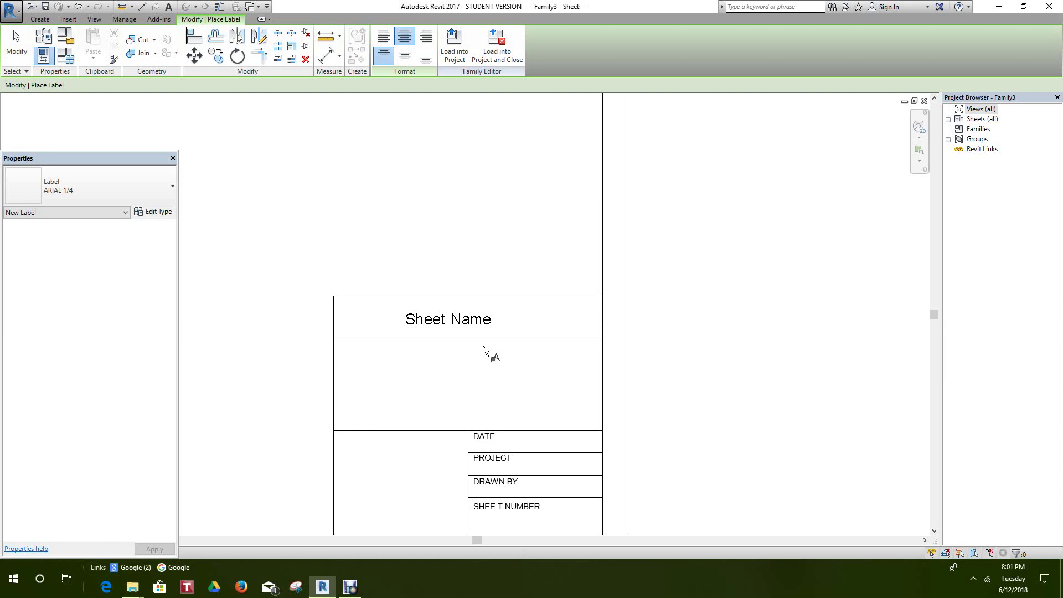
{"action": "middle_click_drag", "start_coordinate": [449, 409], "coordinate": [410, 372]}
{"action": "scroll", "coordinate": [447, 342], "scroll_direction": "up", "scroll_amount": 3}
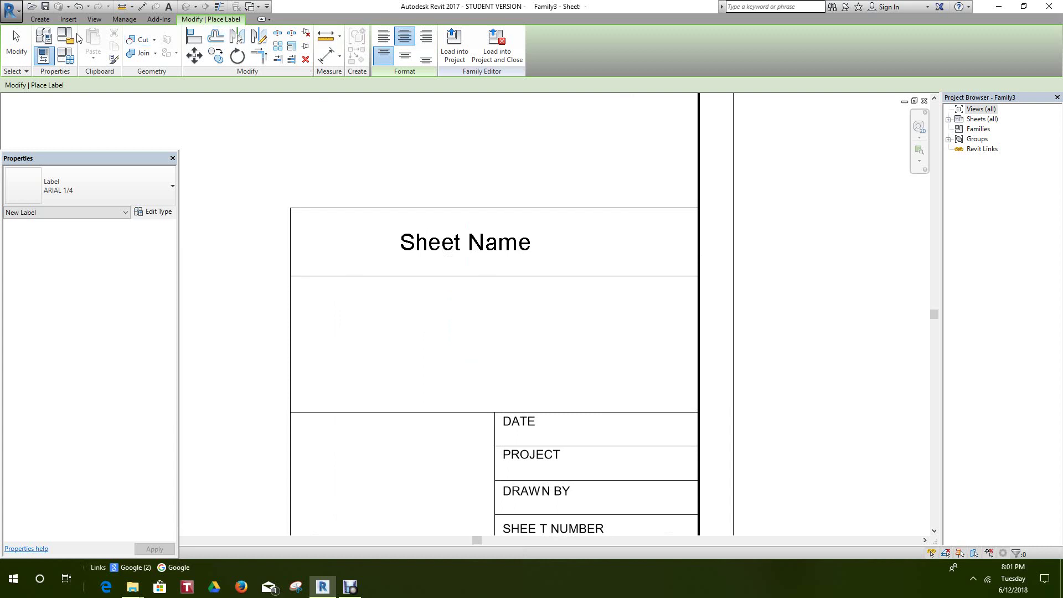
{"action": "left_click", "coordinate": [40, 19]}
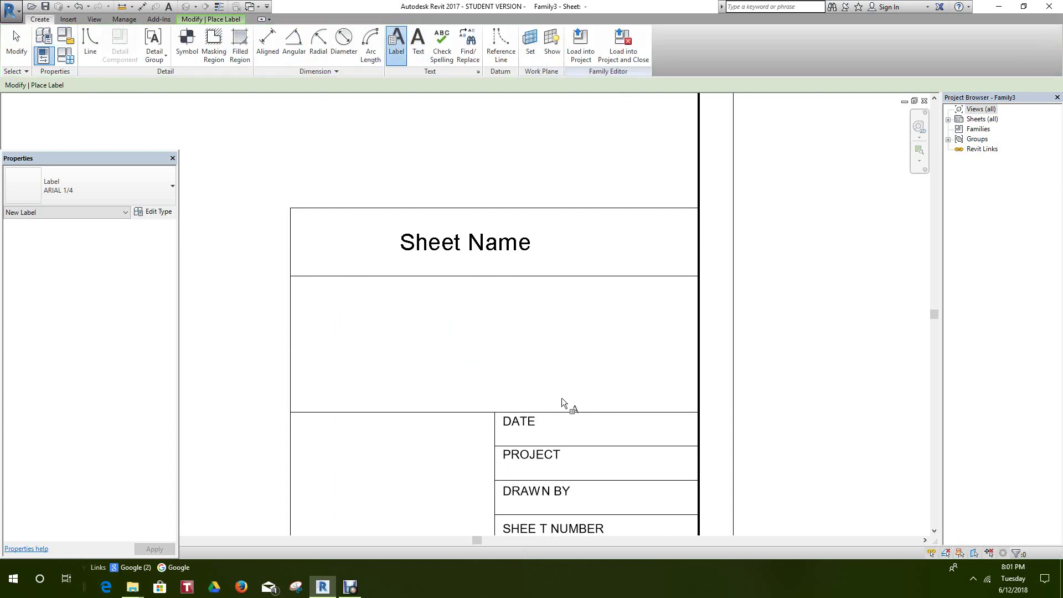
{"action": "left_click", "coordinate": [468, 306]}
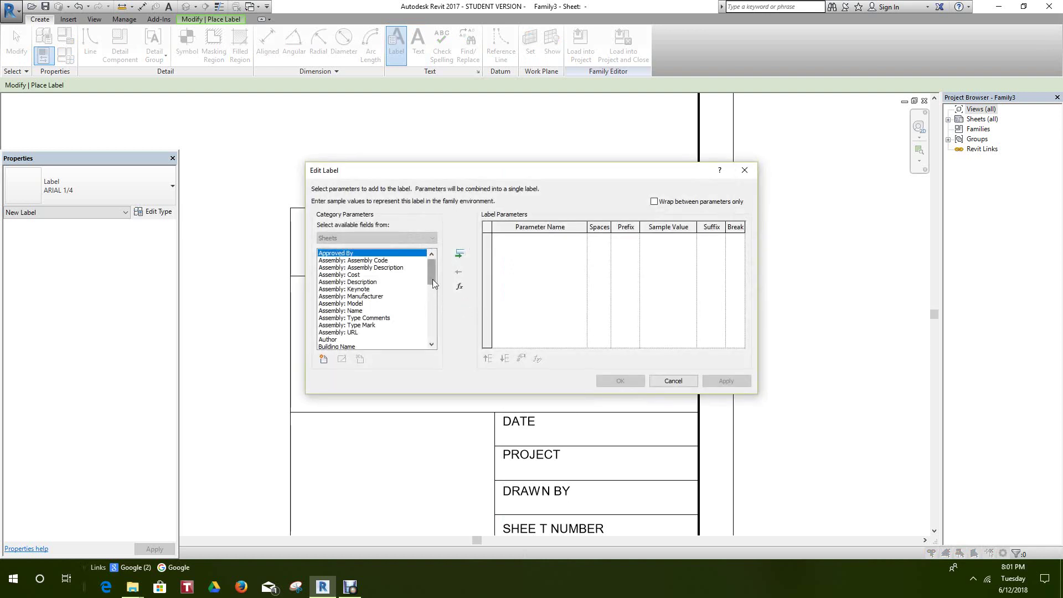
Assign the Project Name parameter to the second label, accept it and end label placement
{"action": "left_click_drag", "start_coordinate": [433, 284], "coordinate": [442, 335]}
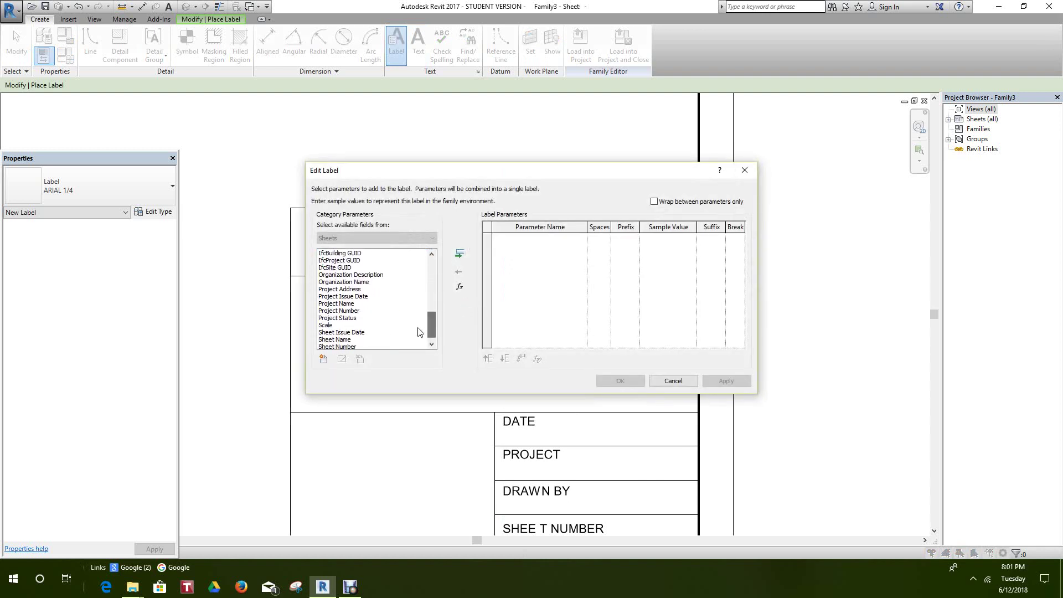
{"action": "left_click", "coordinate": [350, 304]}
{"action": "left_click", "coordinate": [460, 254]}
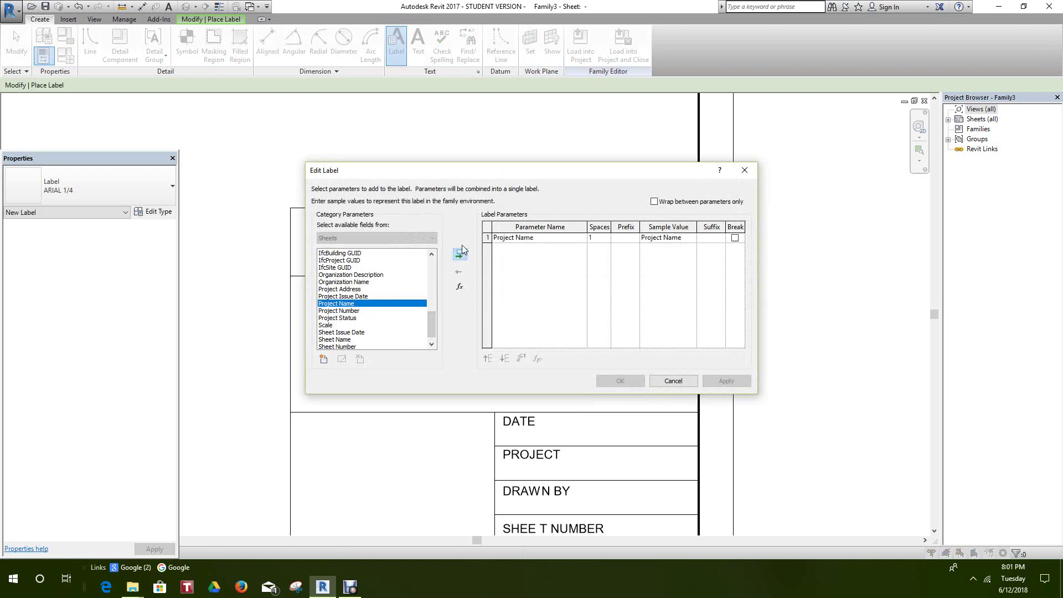
{"action": "left_click", "coordinate": [621, 381]}
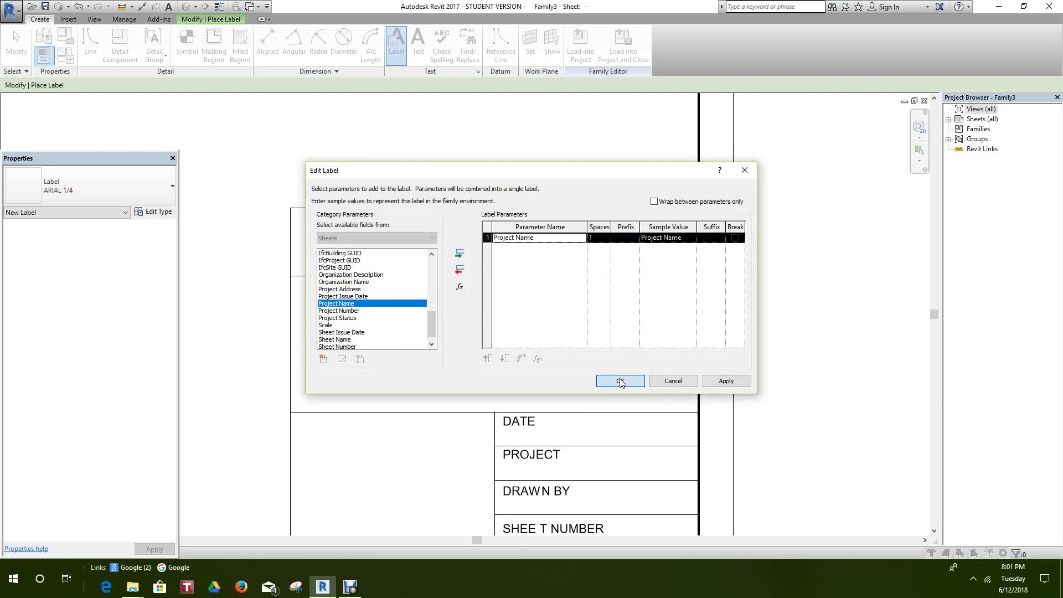
{"action": "scroll", "coordinate": [576, 359], "scroll_direction": "down", "scroll_amount": 2}
{"action": "scroll", "coordinate": [573, 354], "scroll_direction": "down", "scroll_amount": 1}
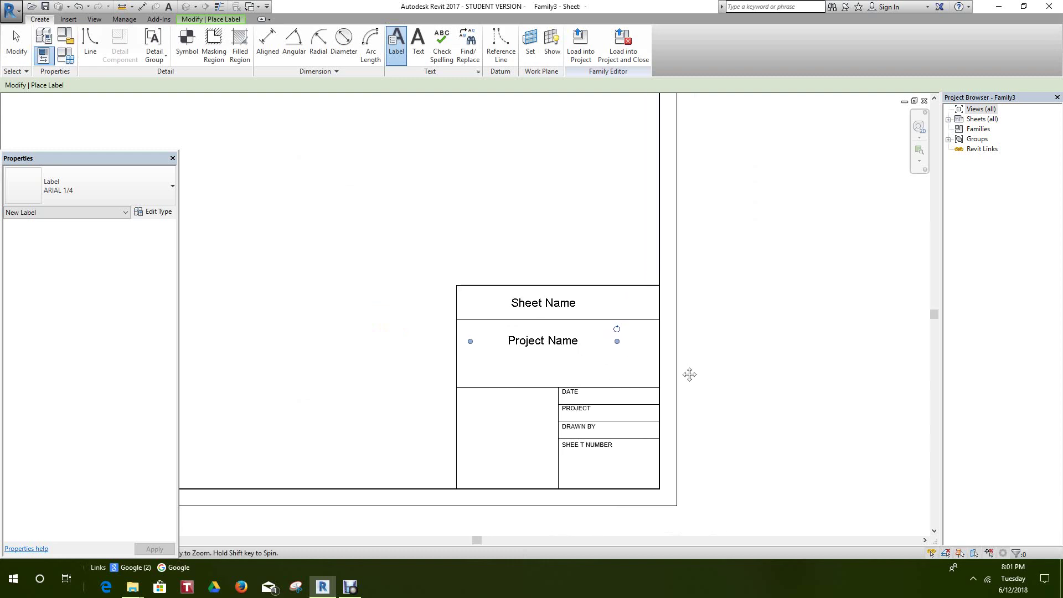
{"action": "middle_click_drag", "start_coordinate": [688, 373], "coordinate": [665, 323]}
{"action": "scroll", "coordinate": [663, 317], "scroll_direction": "up", "scroll_amount": 2}
{"action": "right_click", "coordinate": [669, 322]}
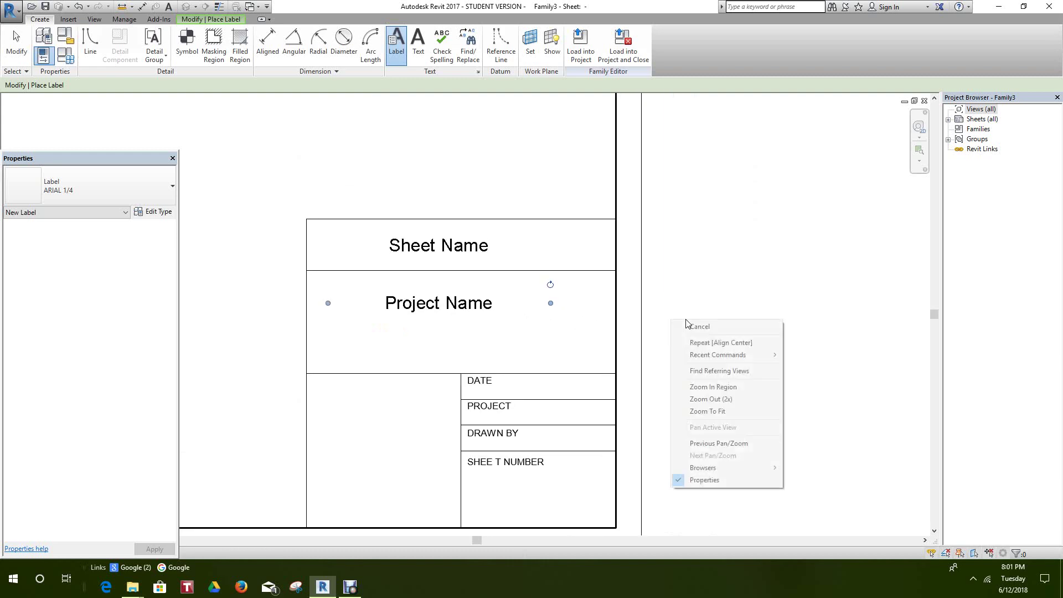
{"action": "left_click", "coordinate": [709, 325]}
{"action": "scroll", "coordinate": [434, 333], "scroll_direction": "up", "scroll_amount": 1}
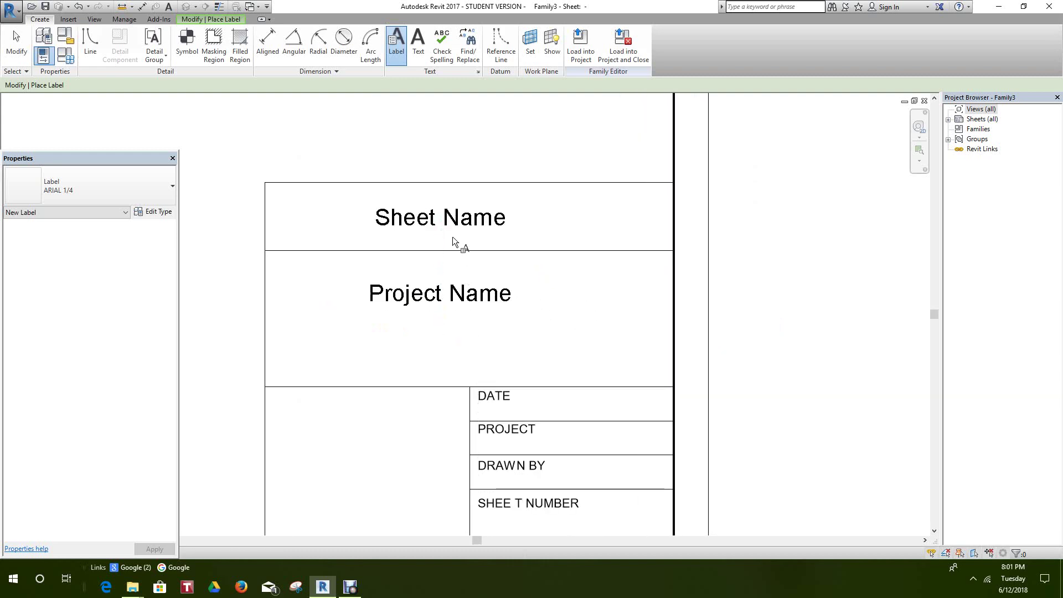
{"action": "right_click", "coordinate": [534, 296]}
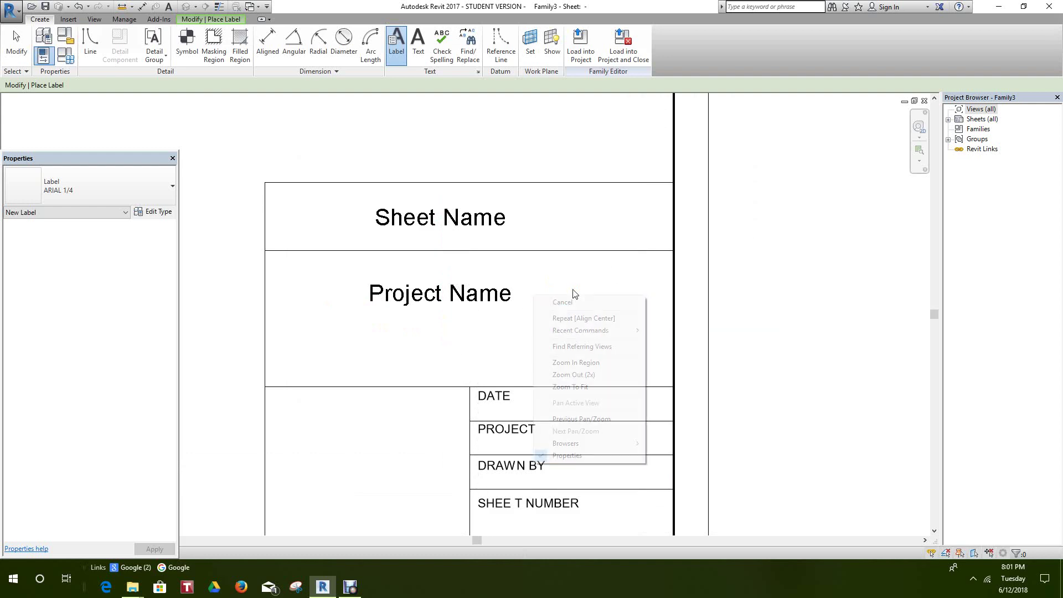
{"action": "left_click", "coordinate": [7, 44]}
Move the Project Name label slightly up within its compartment and clear the selection
{"action": "left_click", "coordinate": [413, 314]}
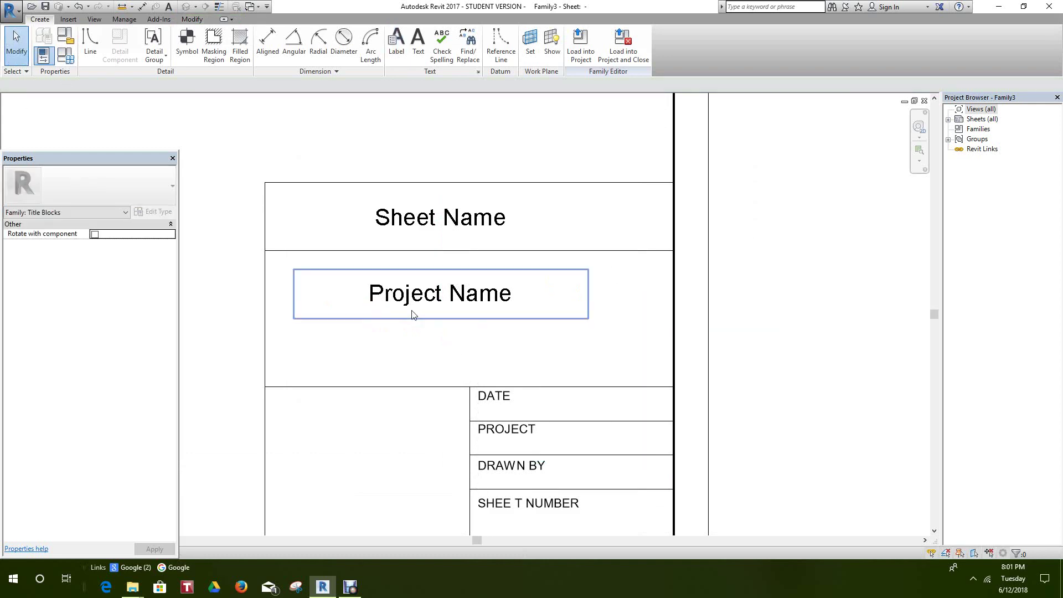
{"action": "left_click", "coordinate": [405, 274]}
{"action": "left_click", "coordinate": [416, 344]}
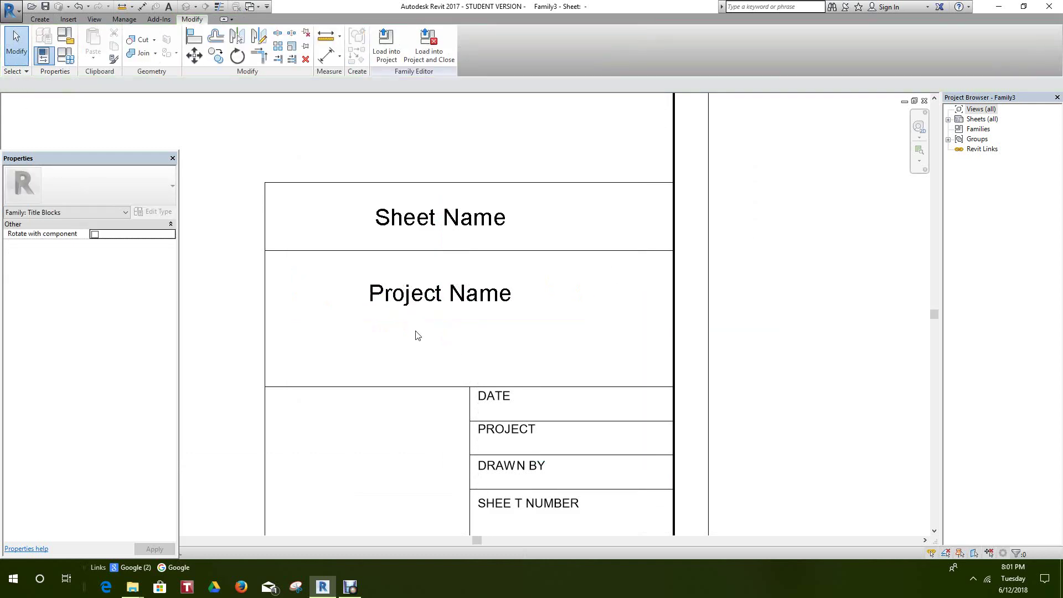
{"action": "left_click", "coordinate": [418, 319]}
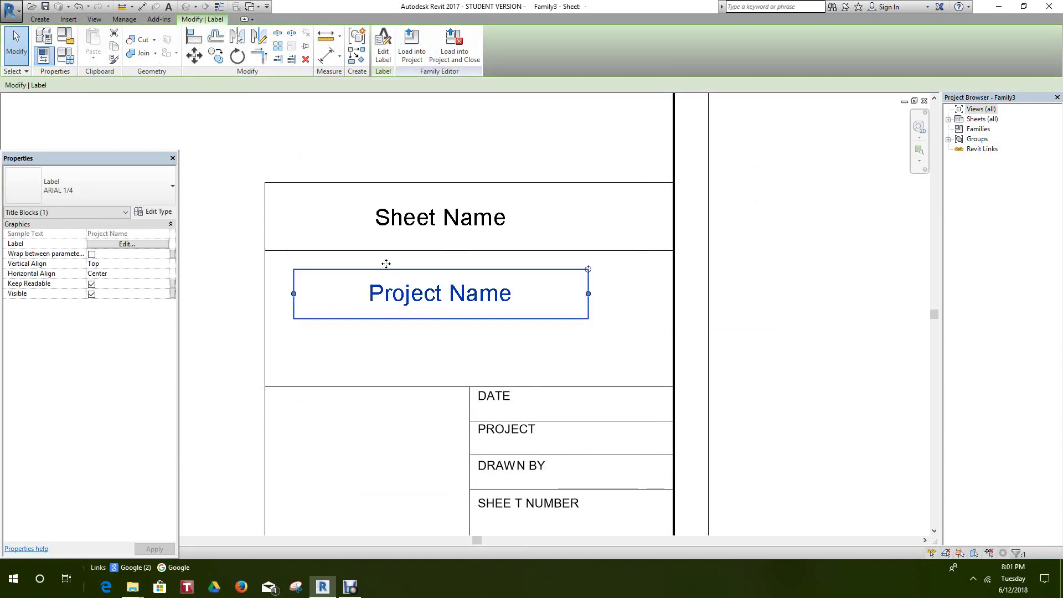
{"action": "left_click_drag", "start_coordinate": [386, 263], "coordinate": [385, 255]}
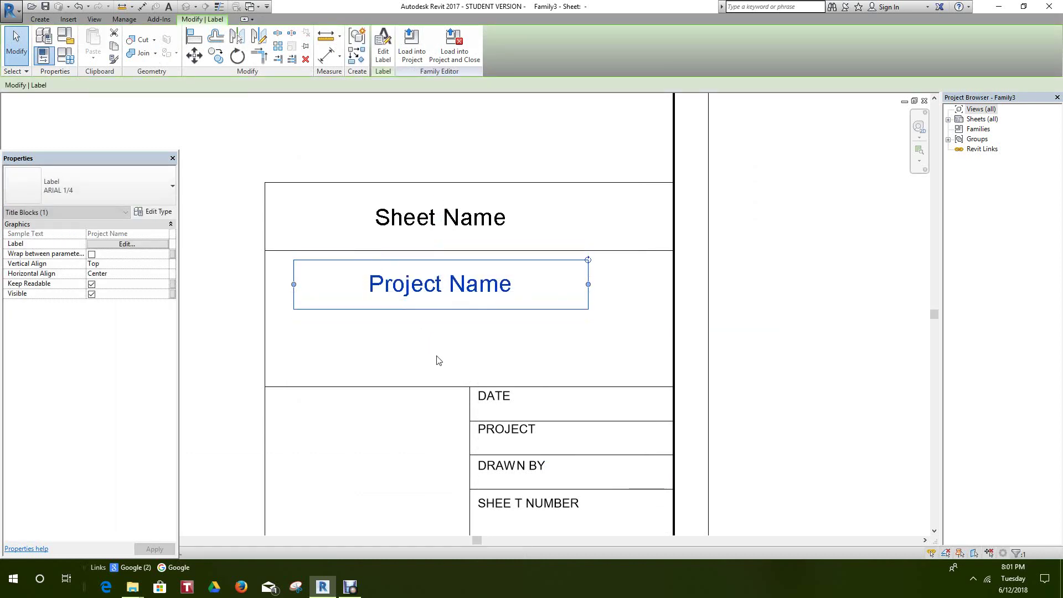
{"action": "left_click", "coordinate": [439, 360]}
Try to shift the Sheet Name label slightly down in its compartment, and clear the selection
{"action": "left_click", "coordinate": [466, 218]}
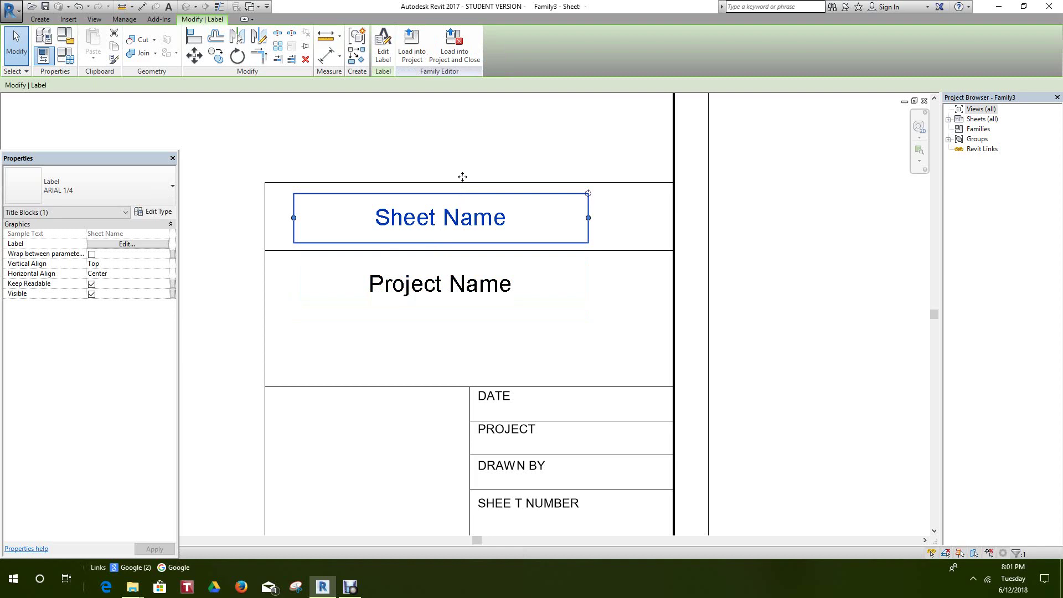
{"action": "left_click_drag", "start_coordinate": [462, 177], "coordinate": [458, 190]}
{"action": "left_click", "coordinate": [844, 276]}
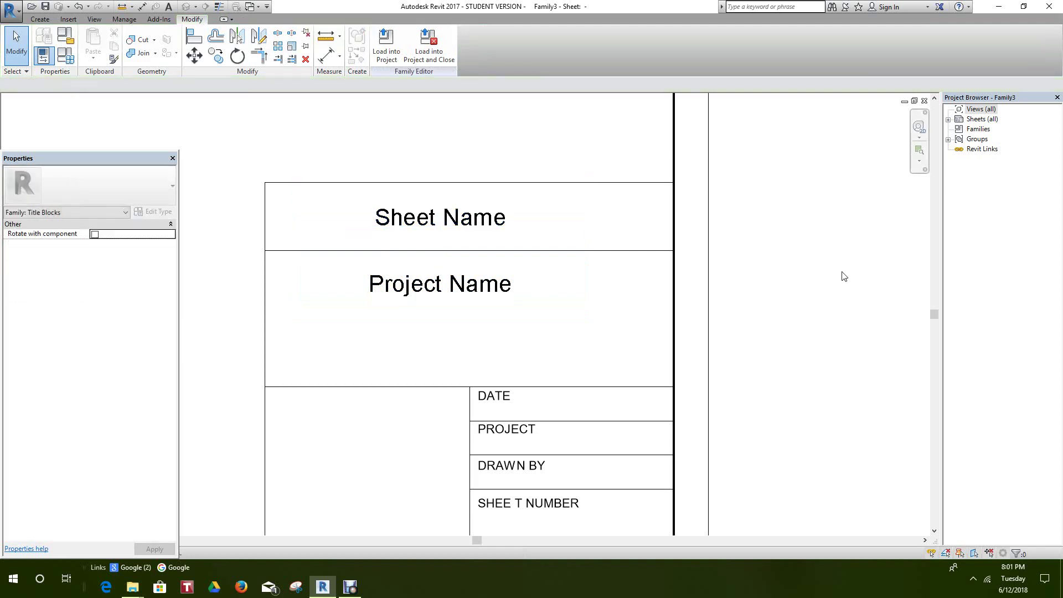
{"action": "scroll", "coordinate": [842, 310], "scroll_direction": "down", "scroll_amount": 2}
{"action": "middle_click_drag", "start_coordinate": [836, 351], "coordinate": [779, 351]}
{"action": "scroll", "coordinate": [730, 322], "scroll_direction": "up", "scroll_amount": 1}
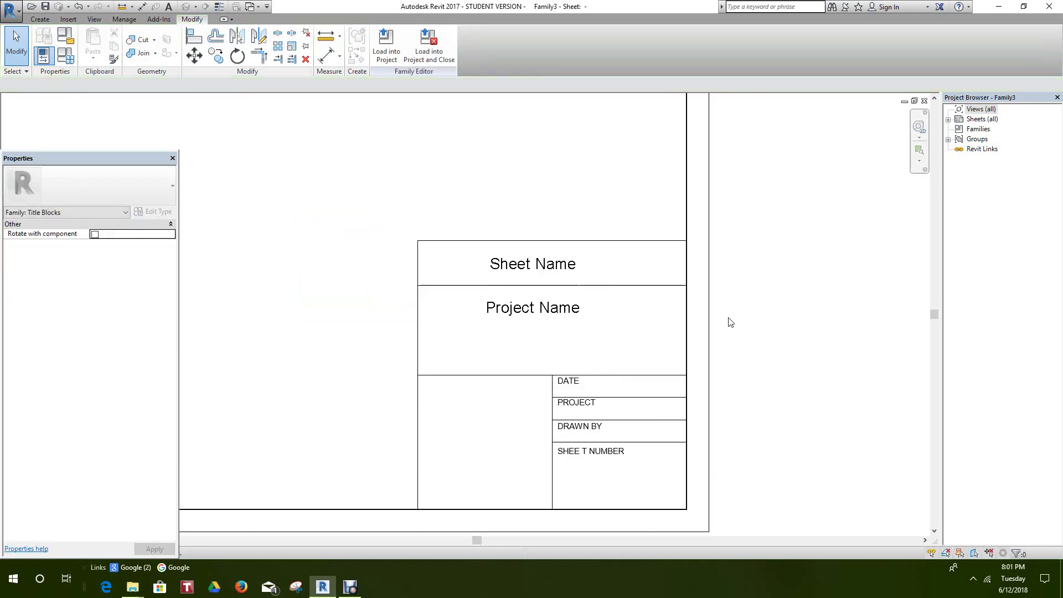
{"action": "scroll", "coordinate": [731, 324], "scroll_direction": "up", "scroll_amount": 1}
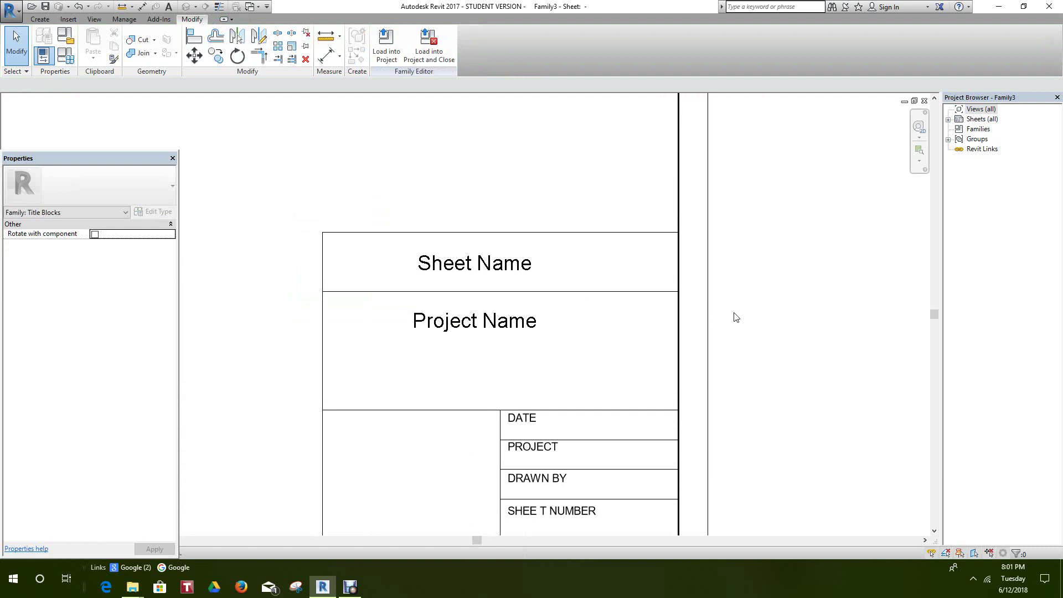
{"action": "middle_click_drag", "start_coordinate": [734, 338], "coordinate": [710, 277]}
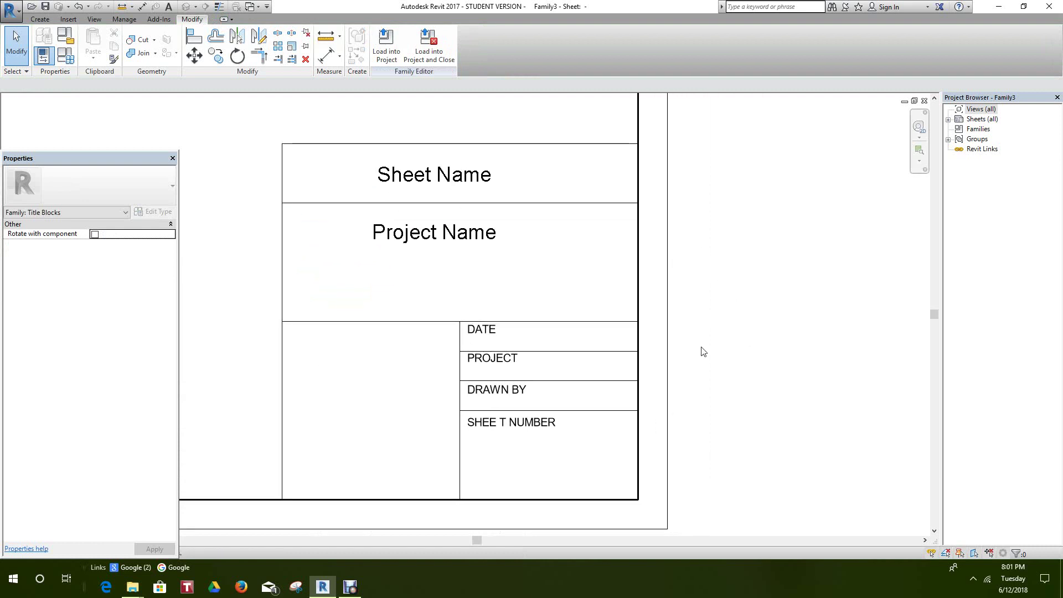
{"action": "middle_click_drag", "start_coordinate": [701, 357], "coordinate": [703, 369]}
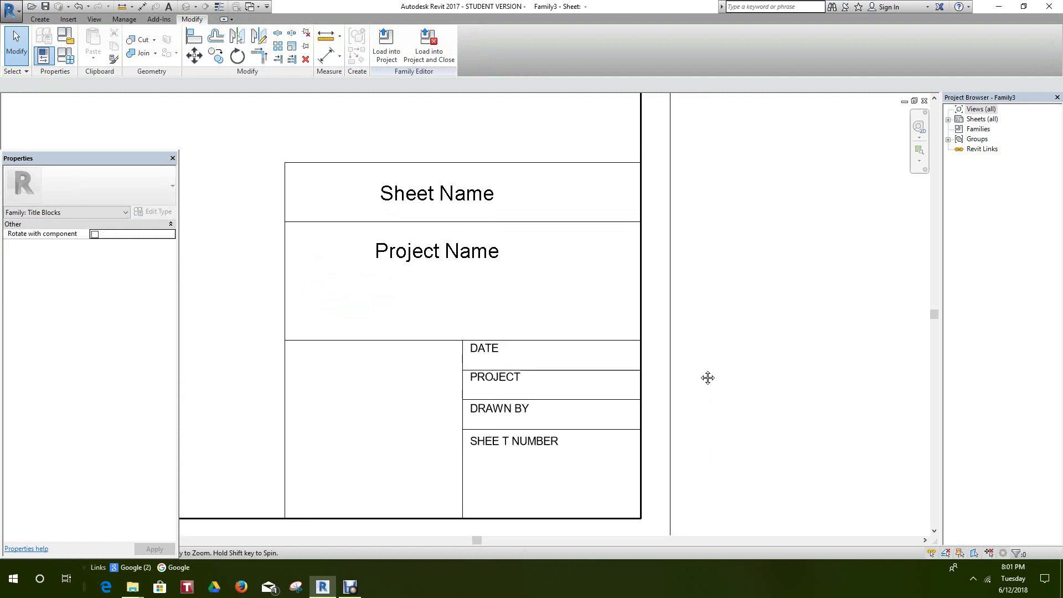
{"action": "scroll", "coordinate": [570, 375], "scroll_direction": "down", "scroll_amount": 1}
{"action": "scroll", "coordinate": [506, 338], "scroll_direction": "up", "scroll_amount": 1}
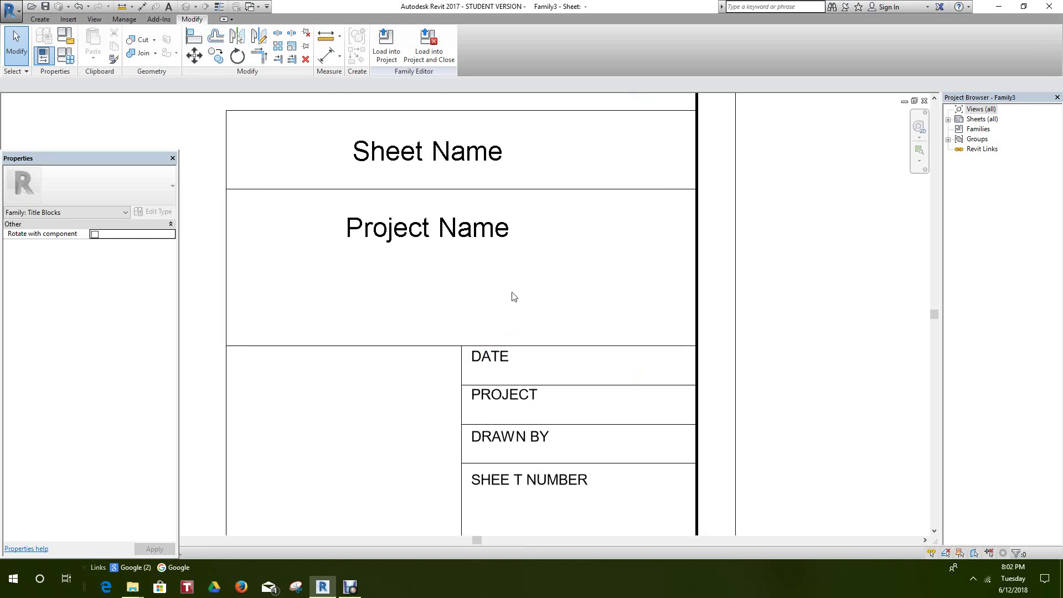
Nudge the Project Name label up once more, close to the line dividing it from the Sheet Name compartment
{"action": "scroll", "coordinate": [488, 288], "scroll_direction": "up", "scroll_amount": 1}
{"action": "middle_click_drag", "start_coordinate": [458, 242], "coordinate": [492, 310]}
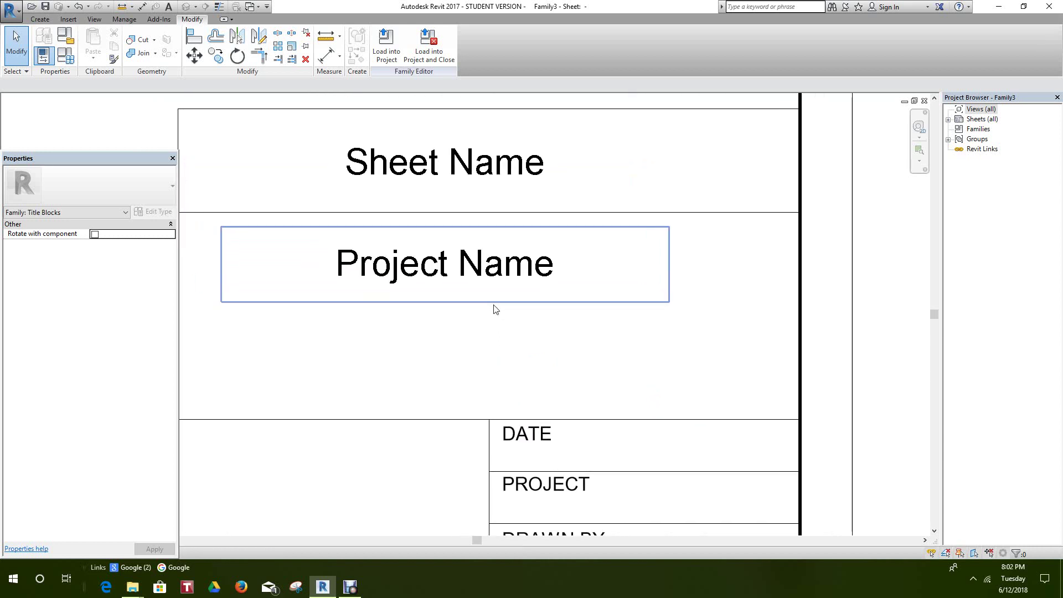
{"action": "scroll", "coordinate": [501, 316], "scroll_direction": "down", "scroll_amount": 1}
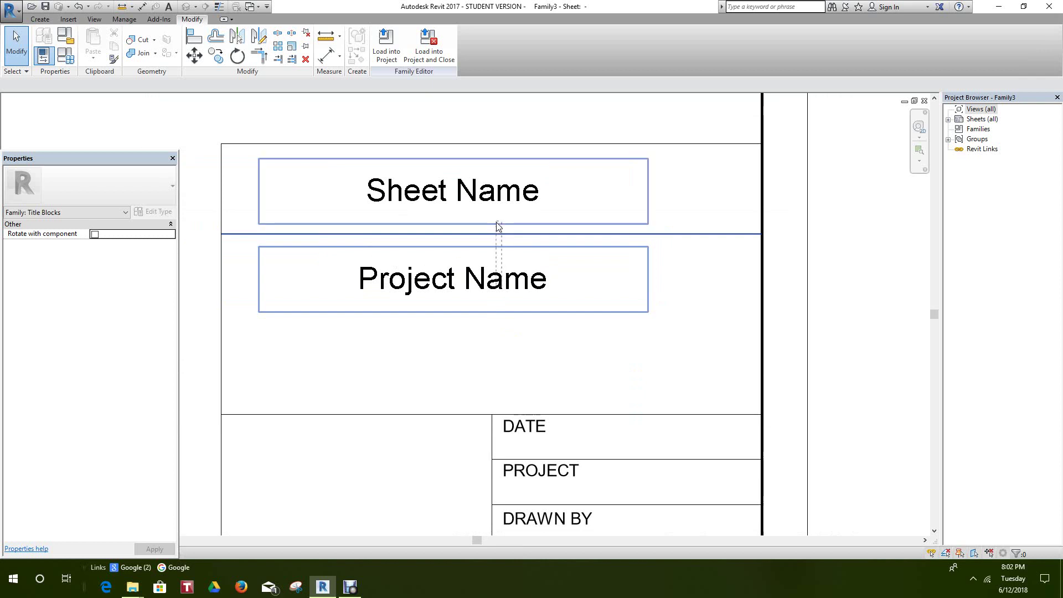
{"action": "left_click", "coordinate": [545, 296]}
{"action": "mouse_move", "coordinate": [541, 289]}
{"action": "left_mouse_down"}
{"action": "mouse_move", "coordinate": [540, 259]}
{"action": "mouse_move", "coordinate": [540, 280]}
{"action": "left_mouse_up"}
{"action": "left_click", "coordinate": [741, 301]}
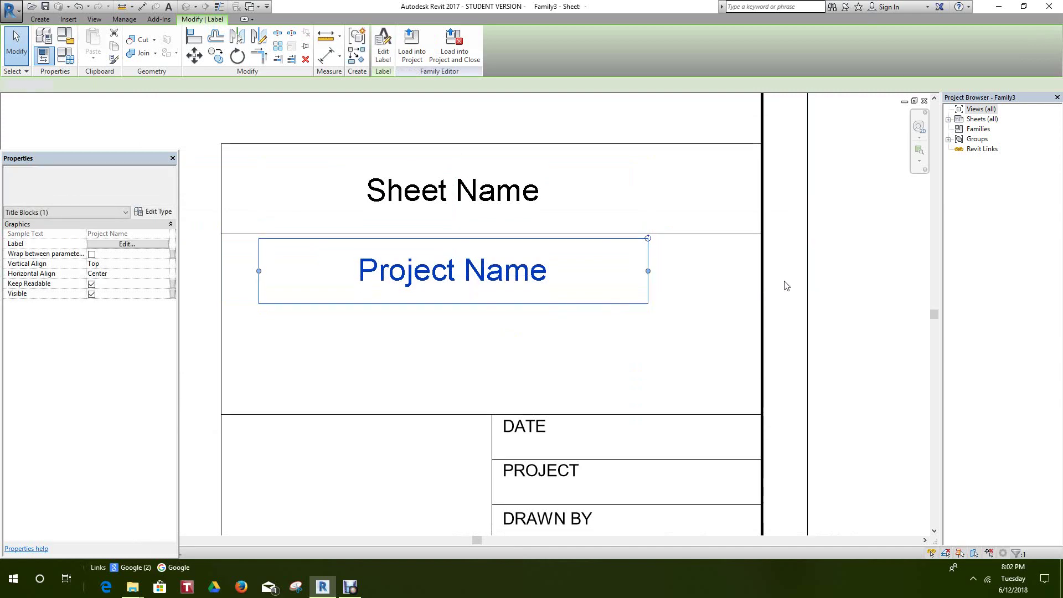
Place an ARIAL 1/4 label with the Project Address parameter beneath the Project Name label, aligned to its centre
{"action": "left_click", "coordinate": [40, 19]}
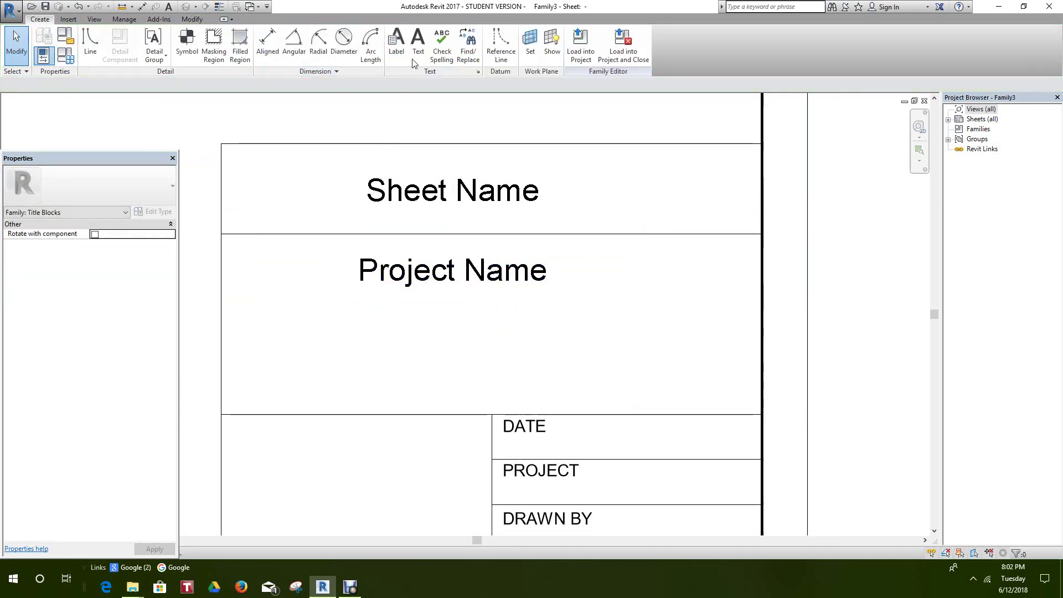
{"action": "left_click", "coordinate": [396, 38]}
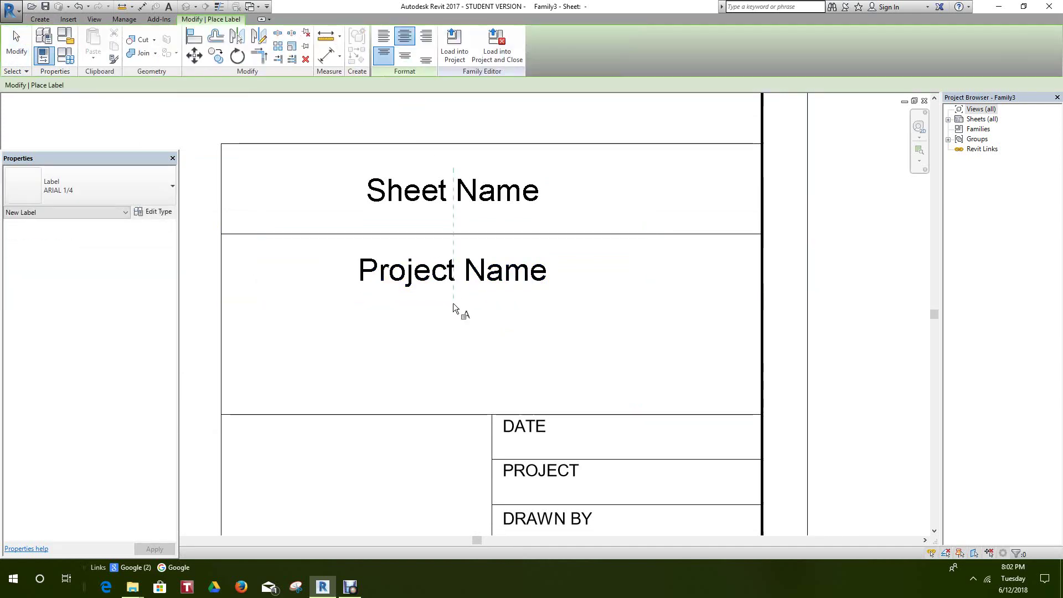
{"action": "left_click", "coordinate": [452, 308]}
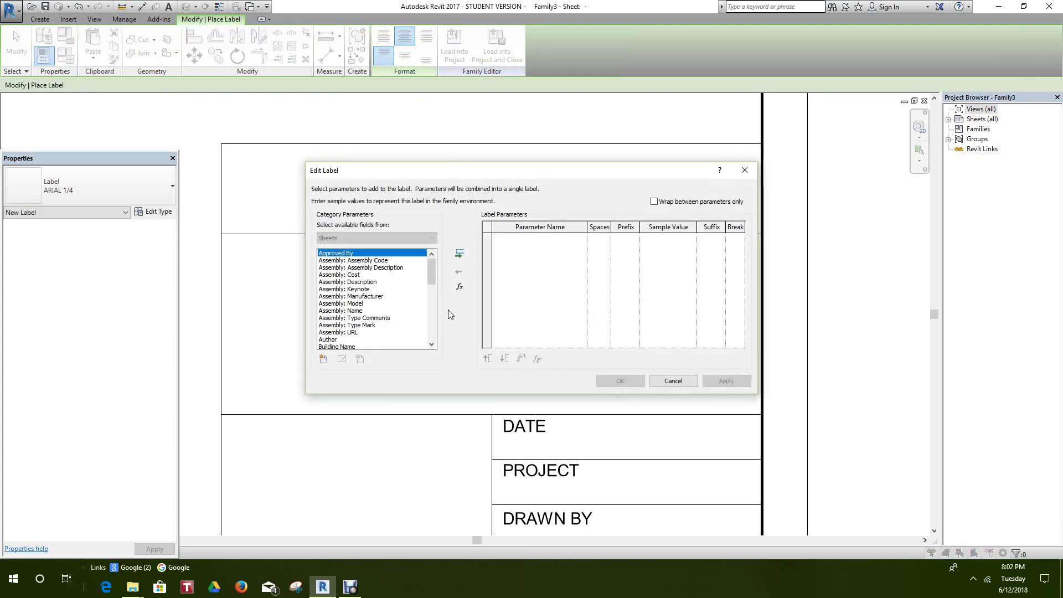
{"action": "left_click_drag", "start_coordinate": [430, 268], "coordinate": [426, 319]}
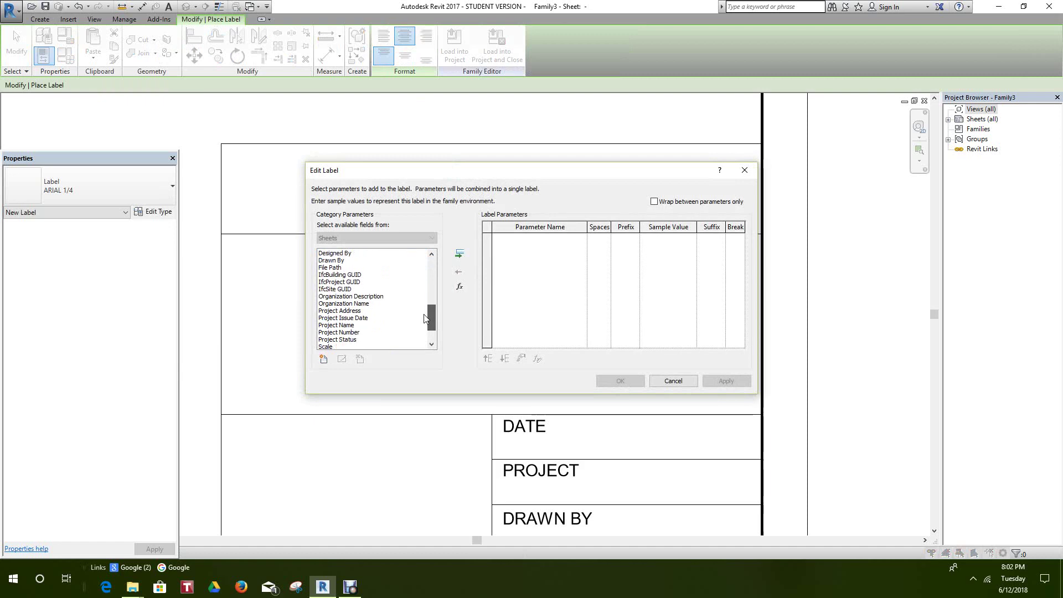
{"action": "left_click", "coordinate": [354, 312]}
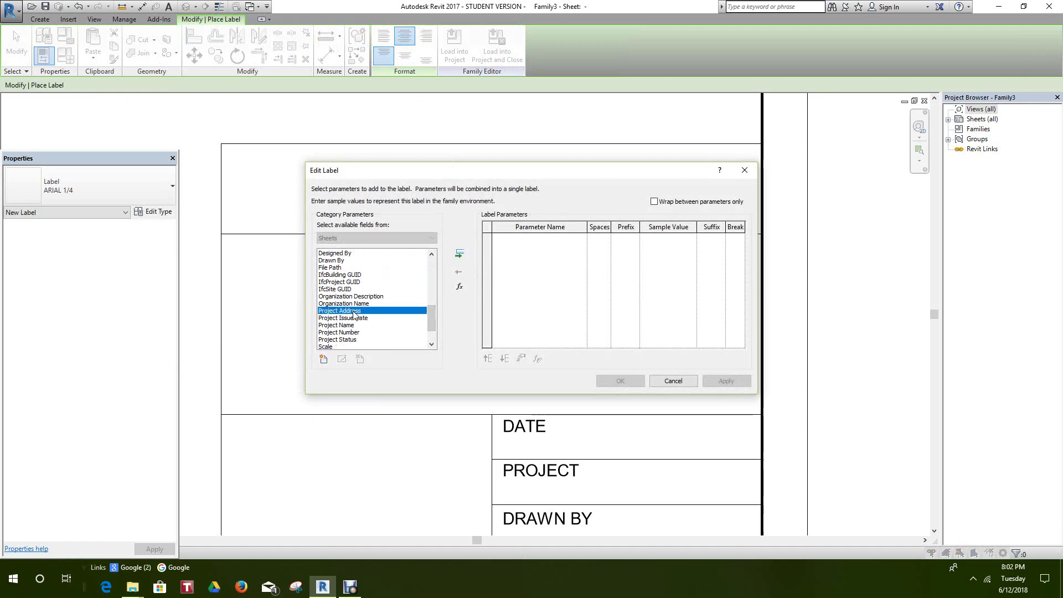
{"action": "left_click", "coordinate": [459, 254]}
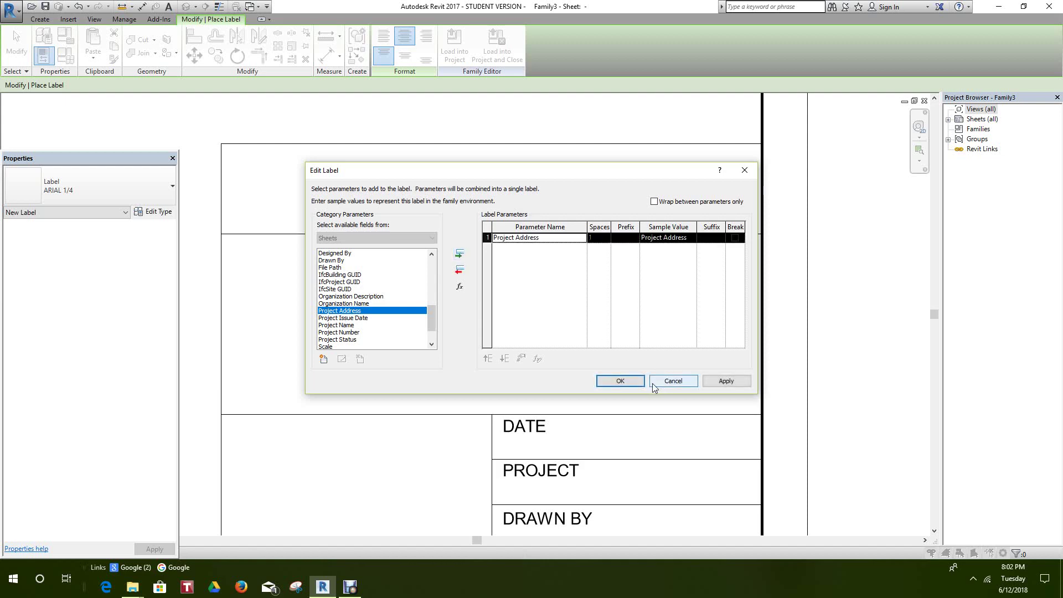
{"action": "left_click", "coordinate": [620, 381]}
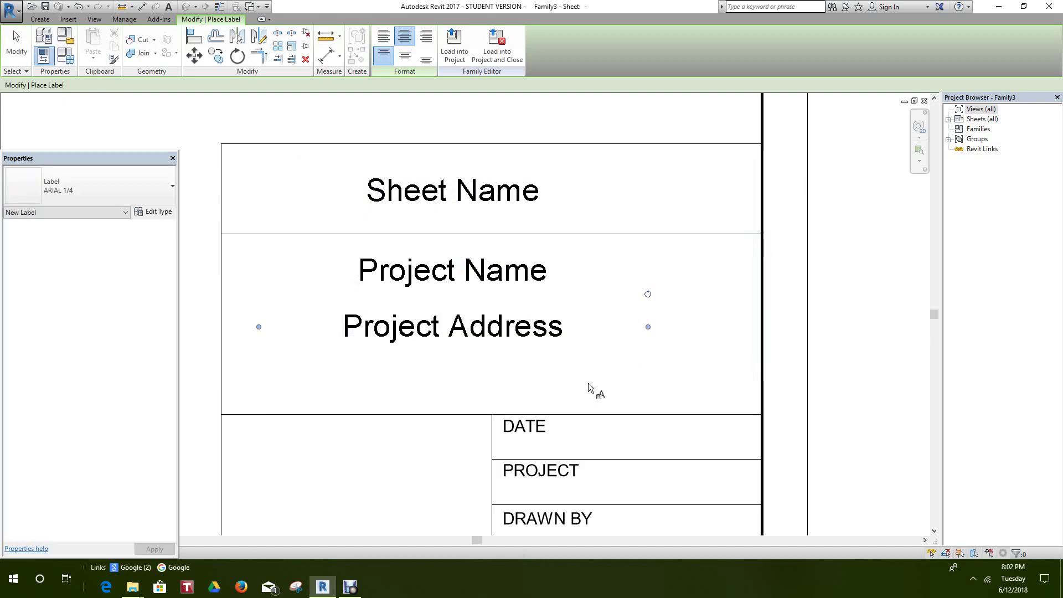
Undo the placement of the Project Address label
{"action": "scroll", "coordinate": [551, 352], "scroll_direction": "down", "scroll_amount": 1}
{"action": "scroll", "coordinate": [588, 341], "scroll_direction": "up", "scroll_amount": 1}
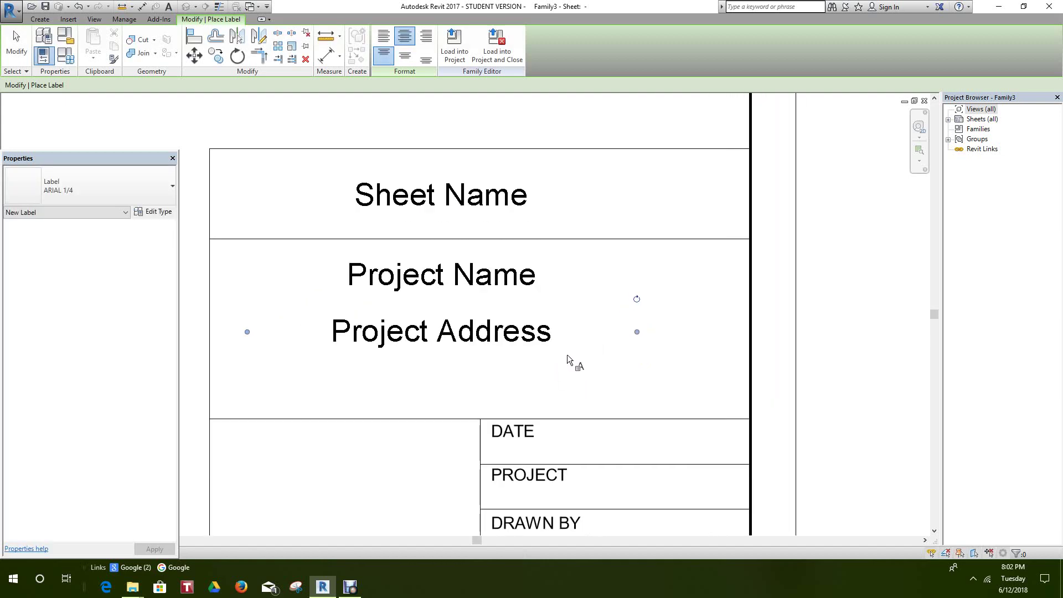
{"action": "scroll", "coordinate": [563, 357], "scroll_direction": "up", "scroll_amount": 1}
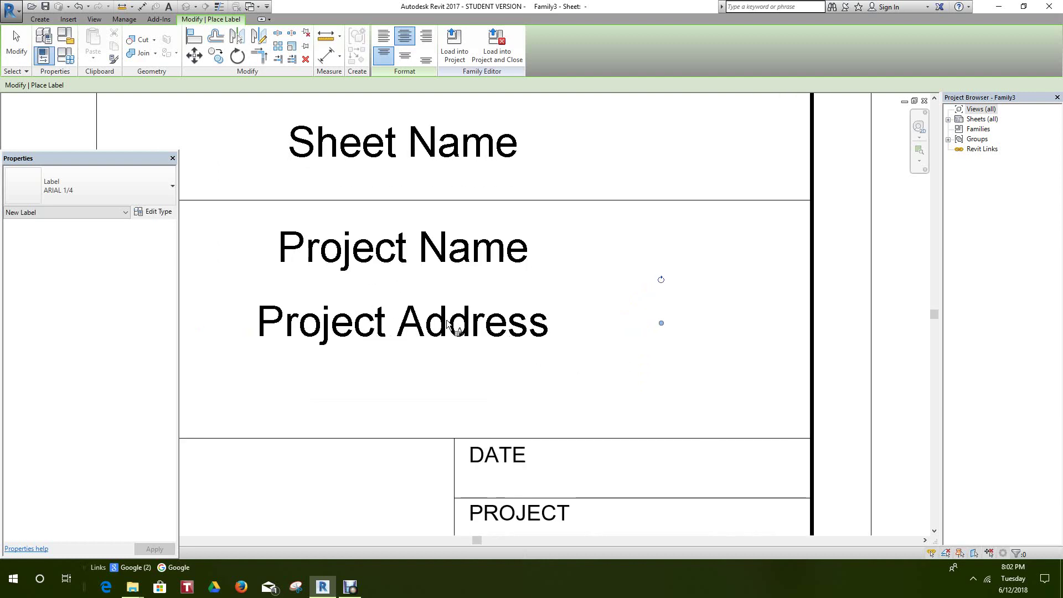
{"action": "scroll", "coordinate": [447, 324], "scroll_direction": "down", "scroll_amount": 1}
{"action": "right_click", "coordinate": [76, 10]}
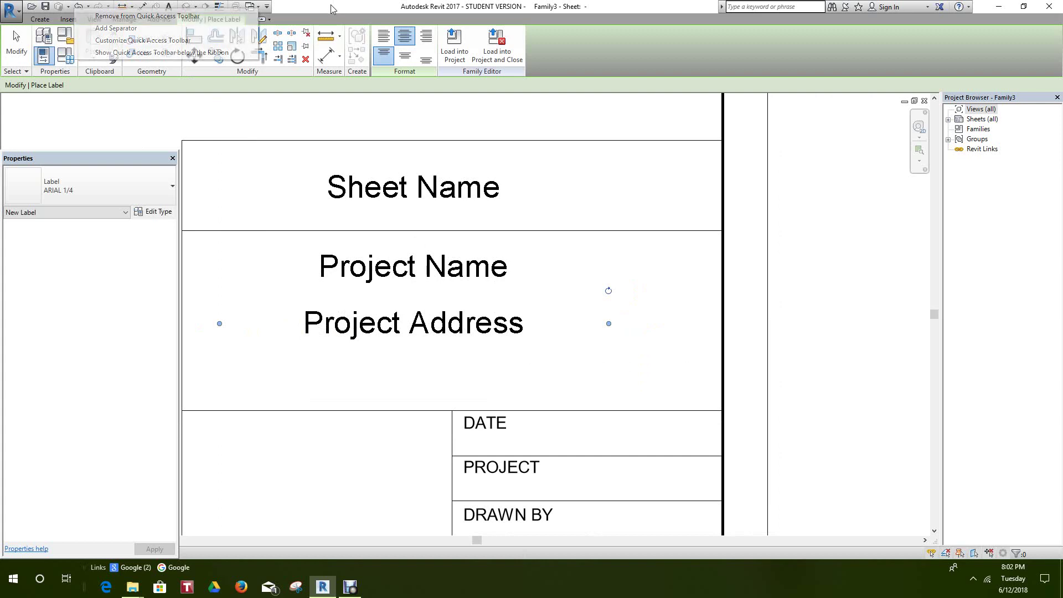
{"action": "key", "text": "Escape"}
{"action": "left_click", "coordinate": [79, 7]}
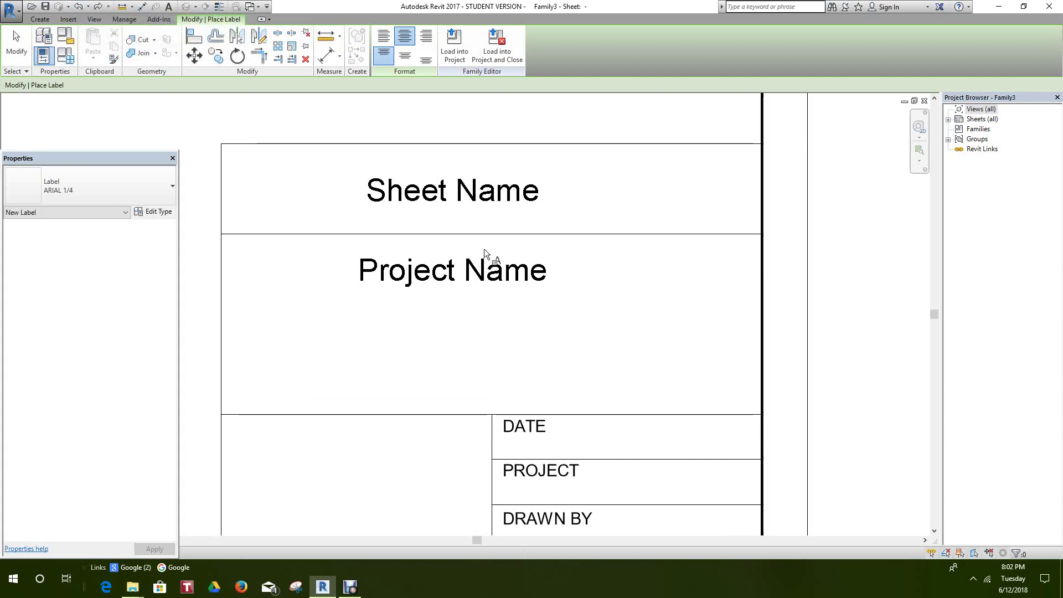
Switch to the ARIAL 1/8" label type and place a label with the Project Address parameter just beneath the Project Name label
{"action": "left_click", "coordinate": [171, 188]}
{"action": "left_click", "coordinate": [53, 254]}
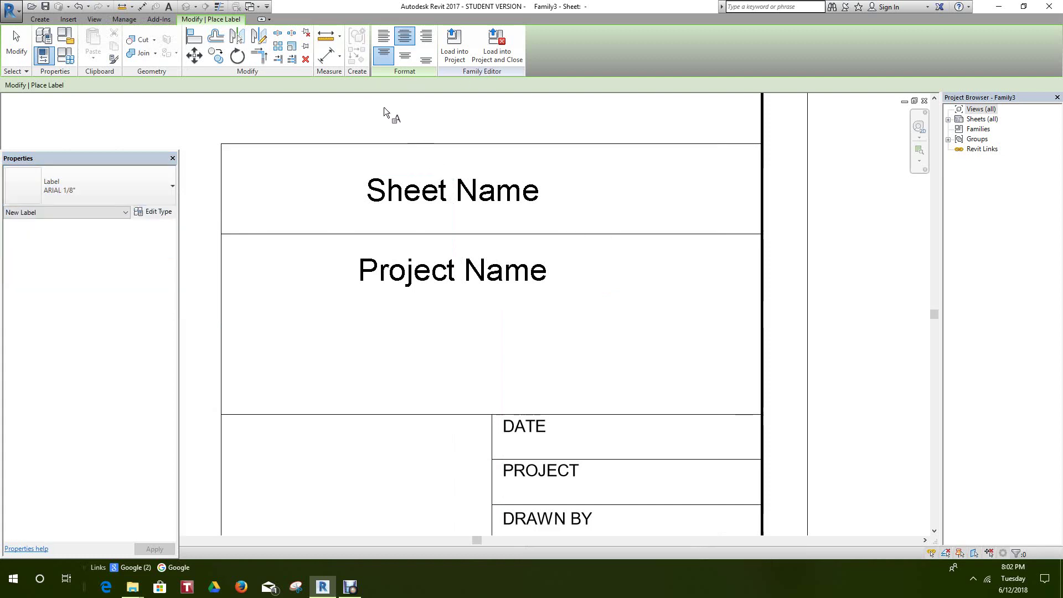
{"action": "left_click", "coordinate": [40, 20]}
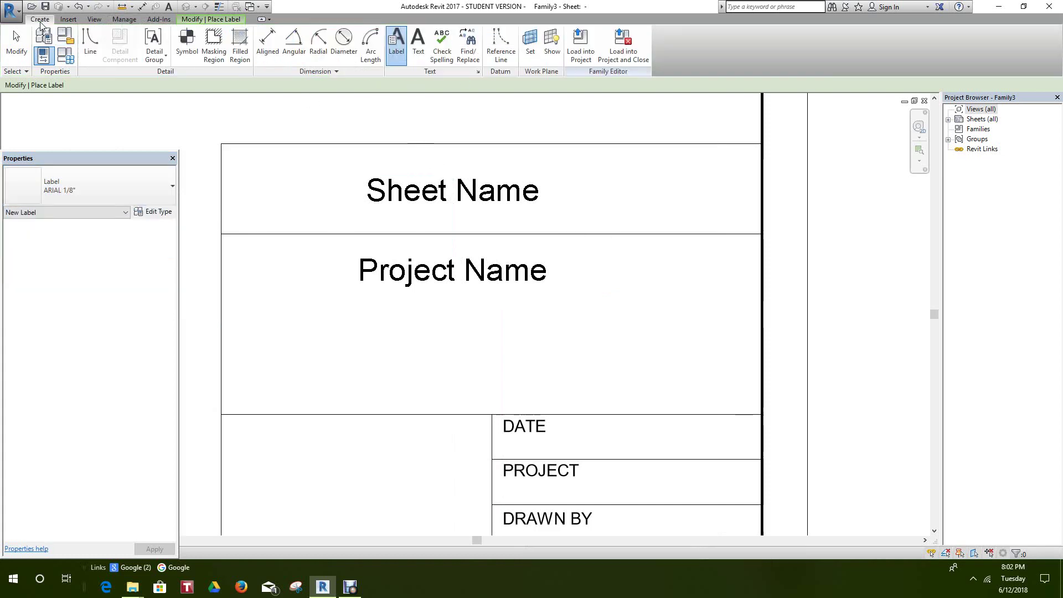
{"action": "left_click", "coordinate": [457, 301]}
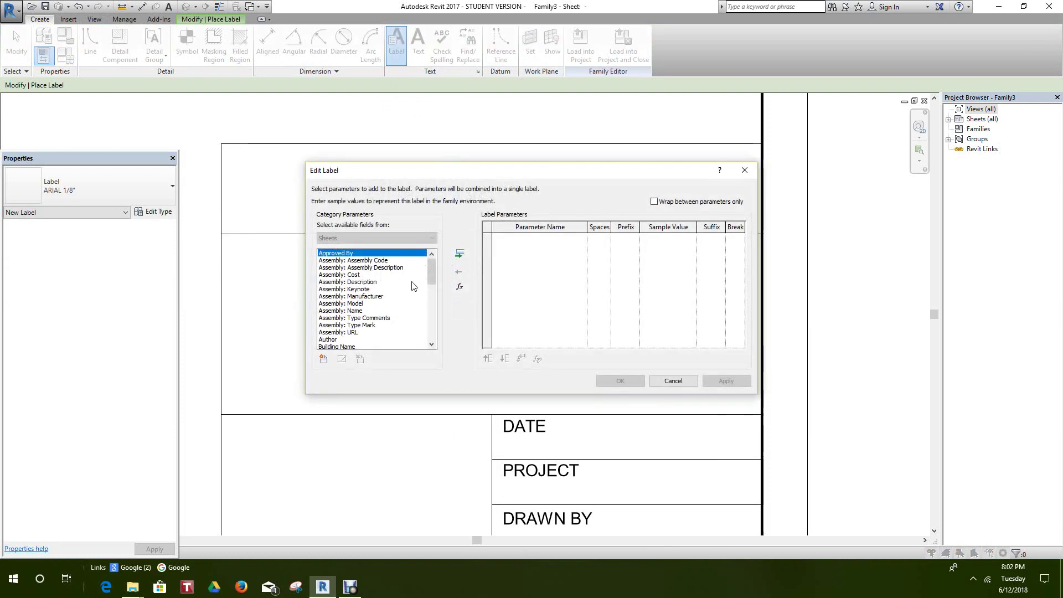
{"action": "left_click_drag", "start_coordinate": [435, 264], "coordinate": [430, 315]}
{"action": "left_click", "coordinate": [358, 297]}
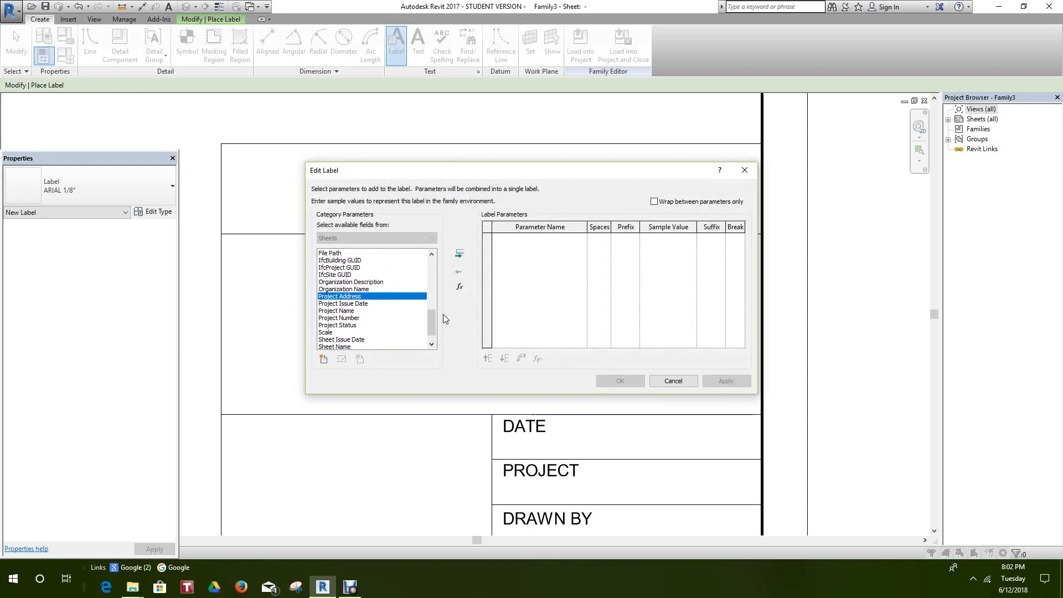
{"action": "left_click", "coordinate": [461, 254]}
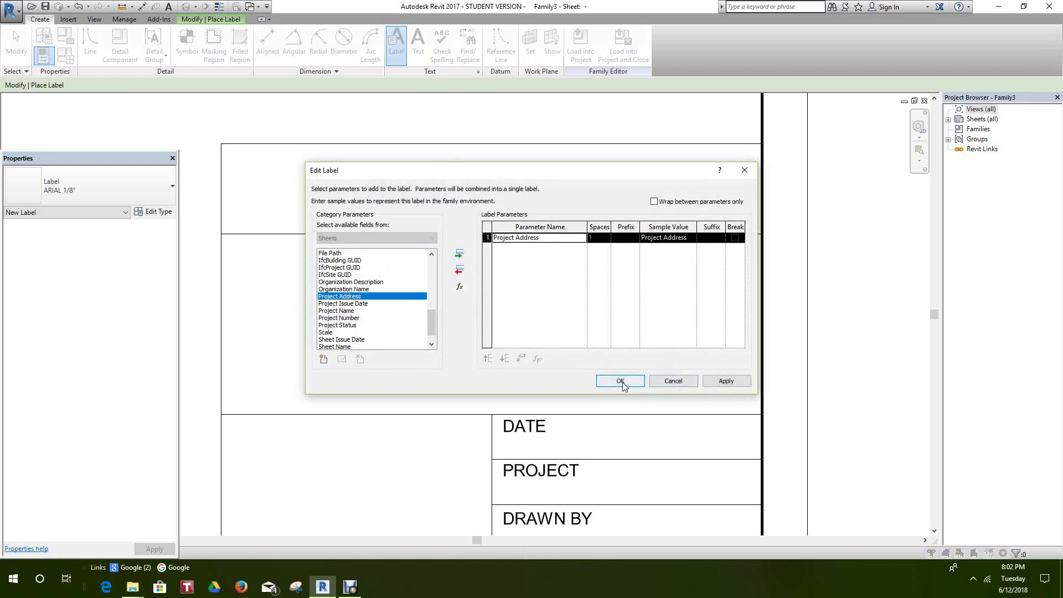
{"action": "left_click", "coordinate": [621, 381]}
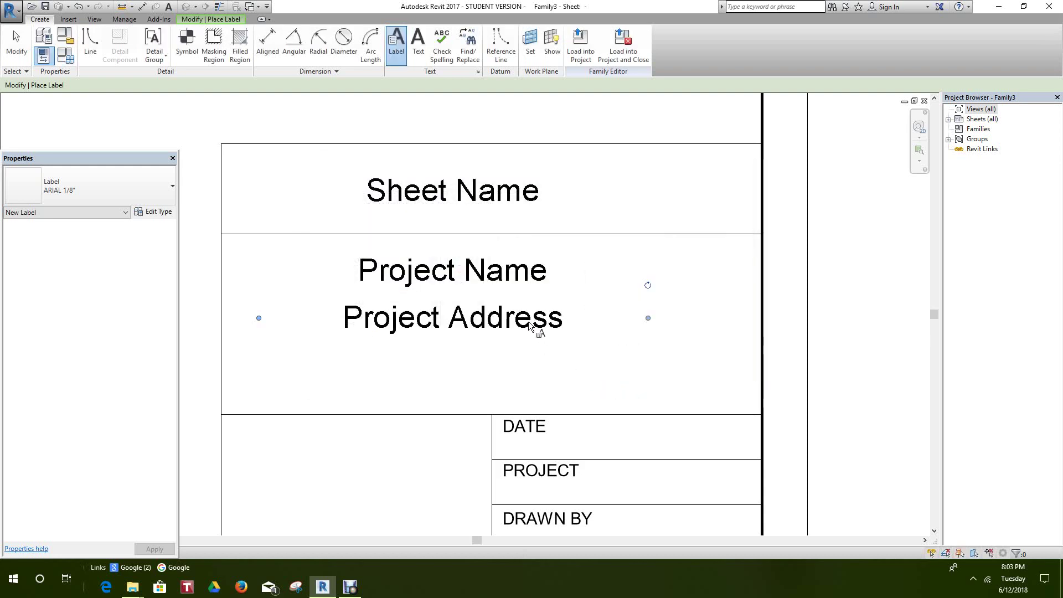
Stop placing labels and review the type properties of the Project Address label without changing them
{"action": "scroll", "coordinate": [529, 322], "scroll_direction": "up", "scroll_amount": 2}
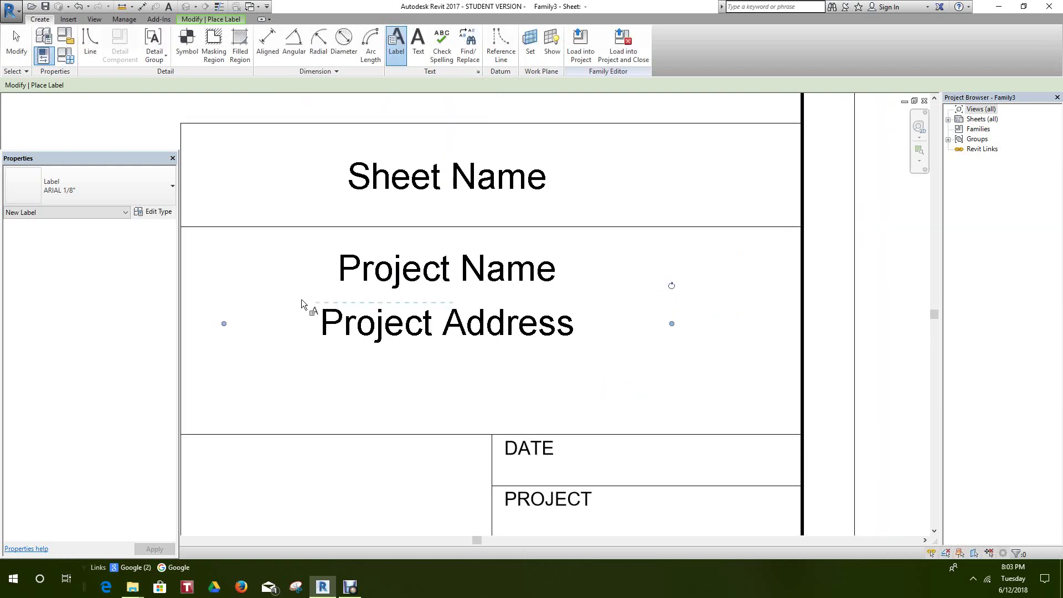
{"action": "scroll", "coordinate": [302, 304], "scroll_direction": "up", "scroll_amount": 1}
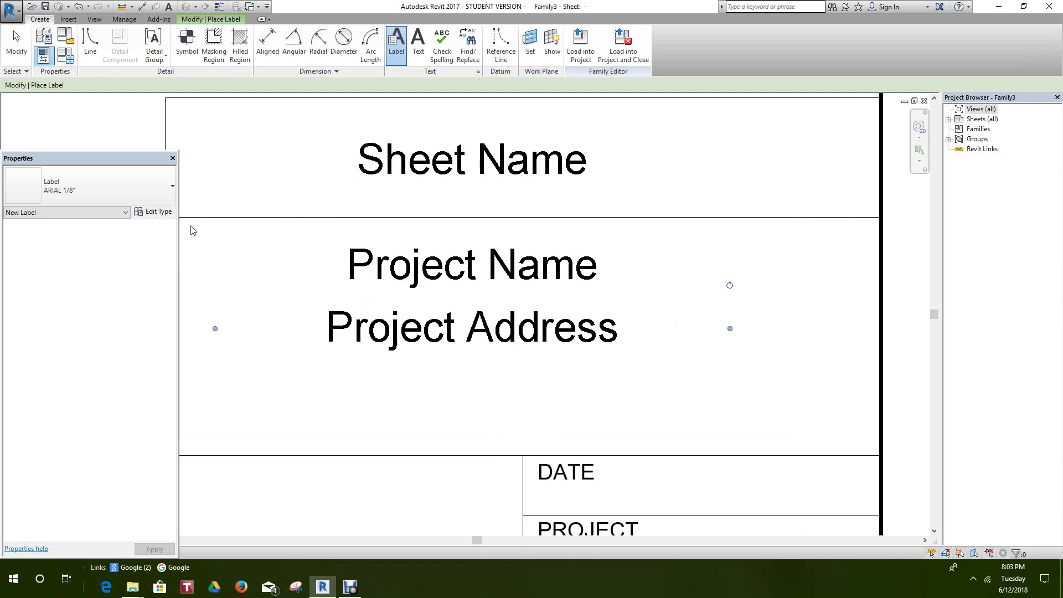
{"action": "right_click", "coordinate": [402, 366]}
{"action": "left_click", "coordinate": [439, 372]}
{"action": "right_click", "coordinate": [467, 372]}
{"action": "left_click", "coordinate": [504, 380]}
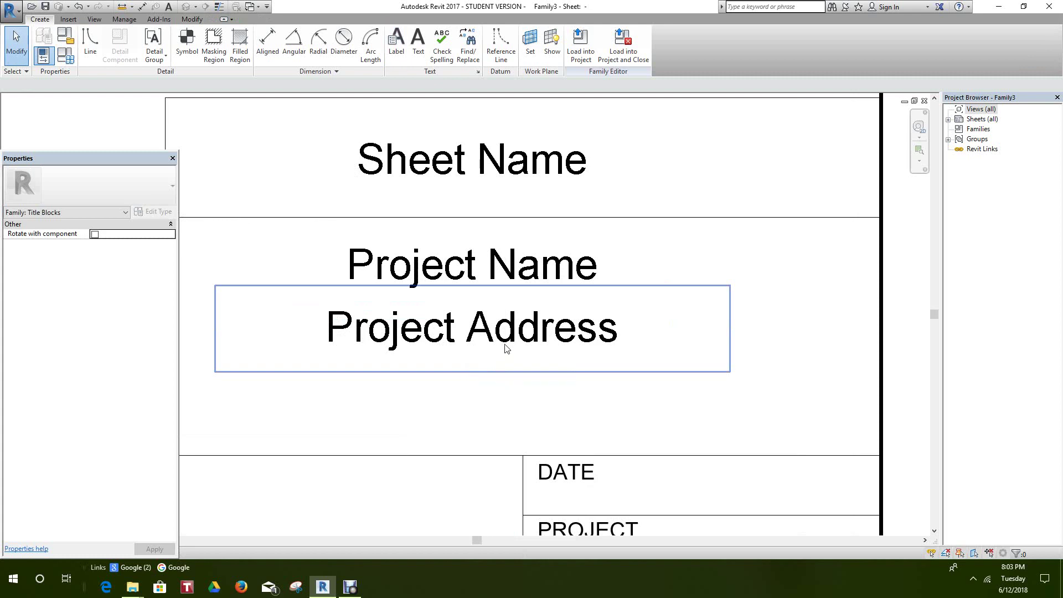
{"action": "left_click", "coordinate": [504, 351]}
{"action": "left_click", "coordinate": [159, 212]}
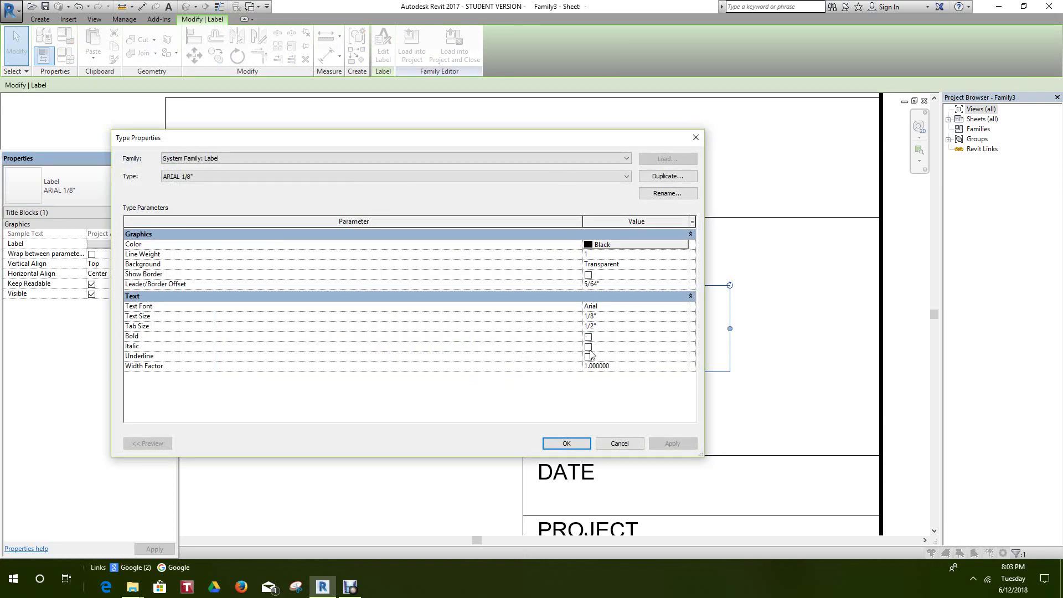
{"action": "left_click", "coordinate": [621, 444]}
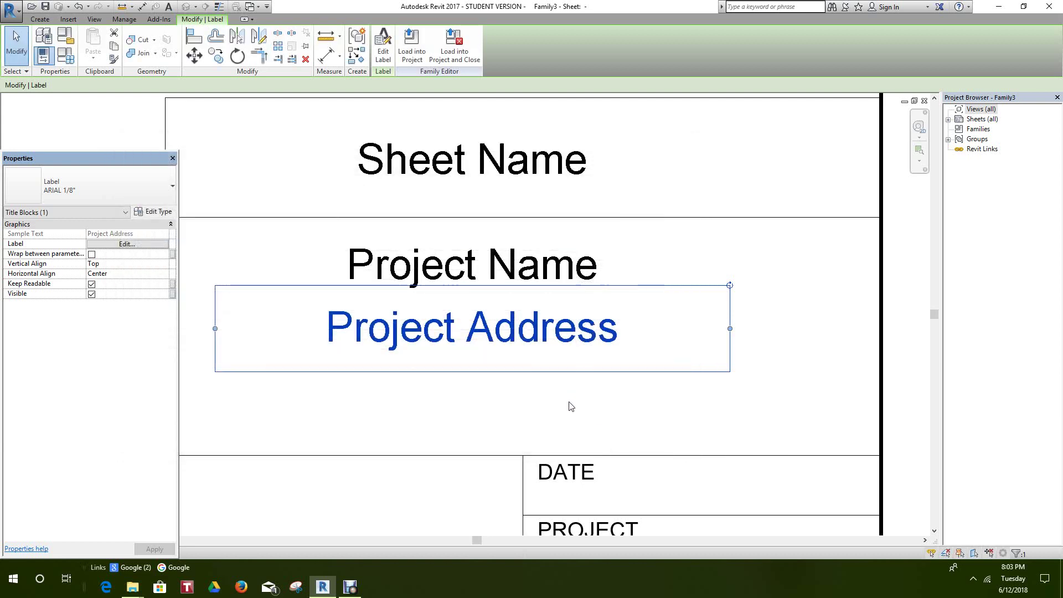
Set the text size of the Project Name label's ARIAL 1/4 type to 1/4"
{"action": "left_click", "coordinate": [572, 406]}
{"action": "left_click", "coordinate": [529, 256]}
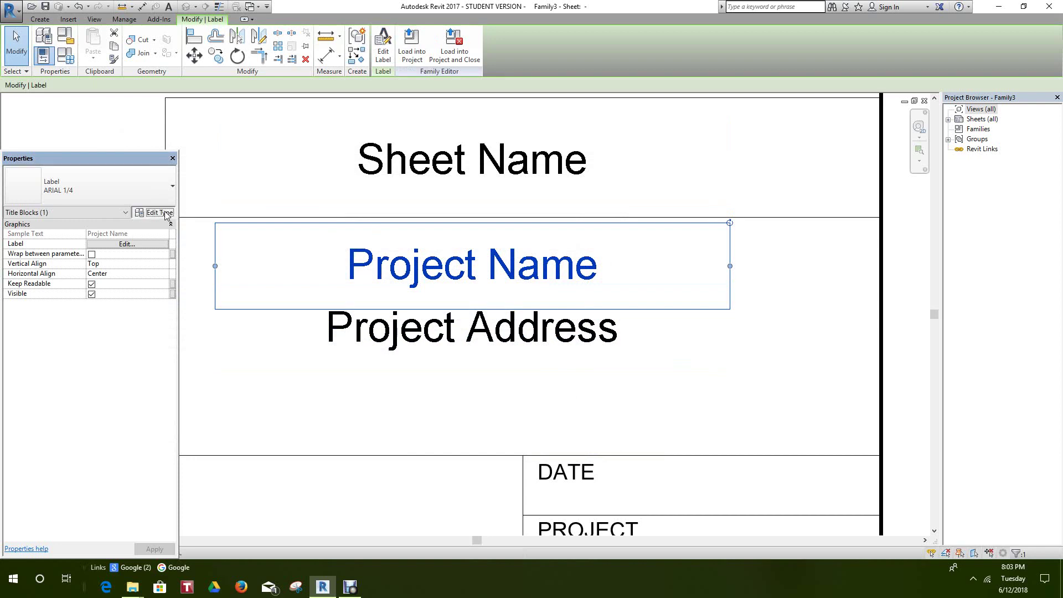
{"action": "left_click", "coordinate": [166, 212]}
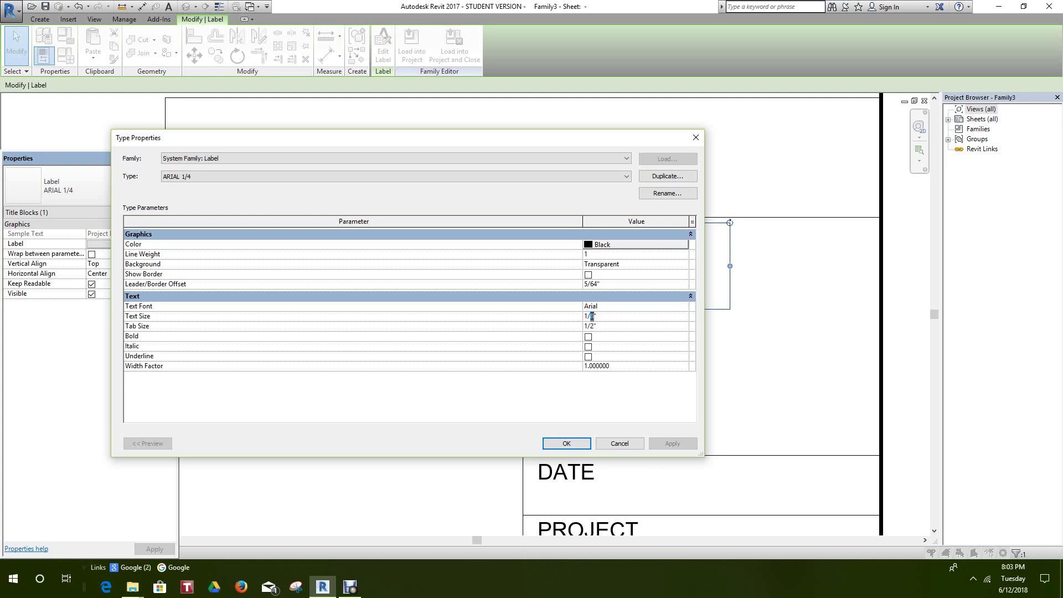
{"action": "type", "text": "4"}
{"action": "left_click", "coordinate": [686, 443]}
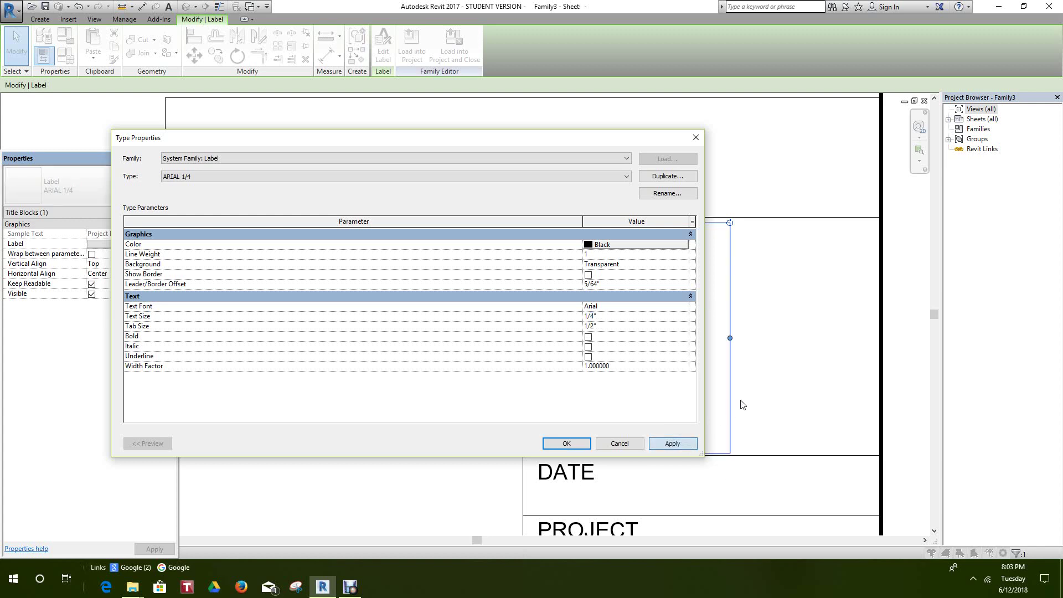
{"action": "left_click", "coordinate": [565, 444]}
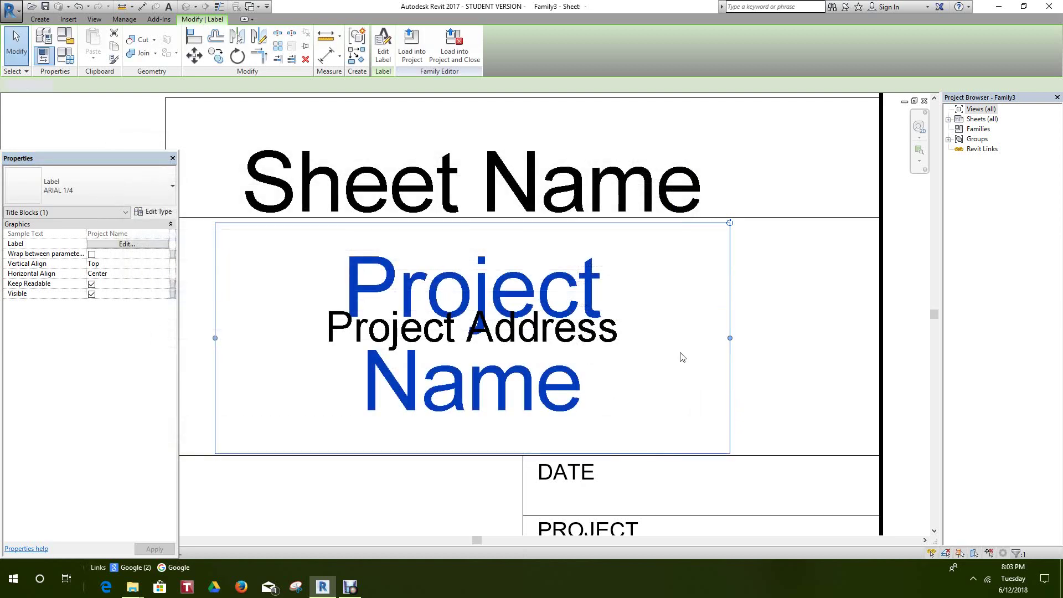
{"action": "key", "text": "Escape"}
Move the Sheet Name label up so it sits inside the uppermost cell of the title block
{"action": "scroll", "coordinate": [682, 365], "scroll_direction": "down", "scroll_amount": 3}
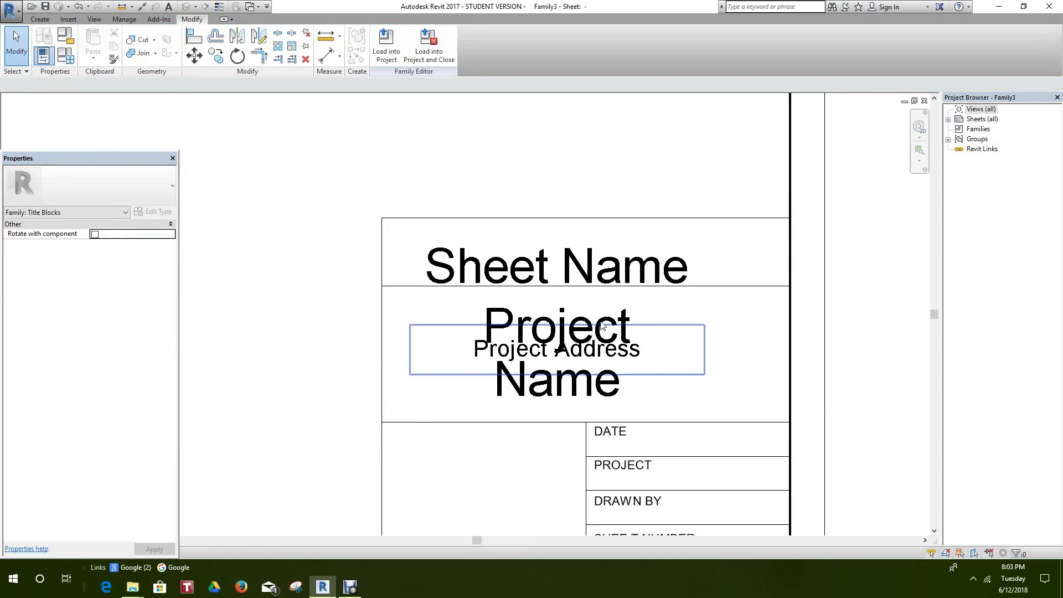
{"action": "scroll", "coordinate": [647, 329], "scroll_direction": "down", "scroll_amount": 2}
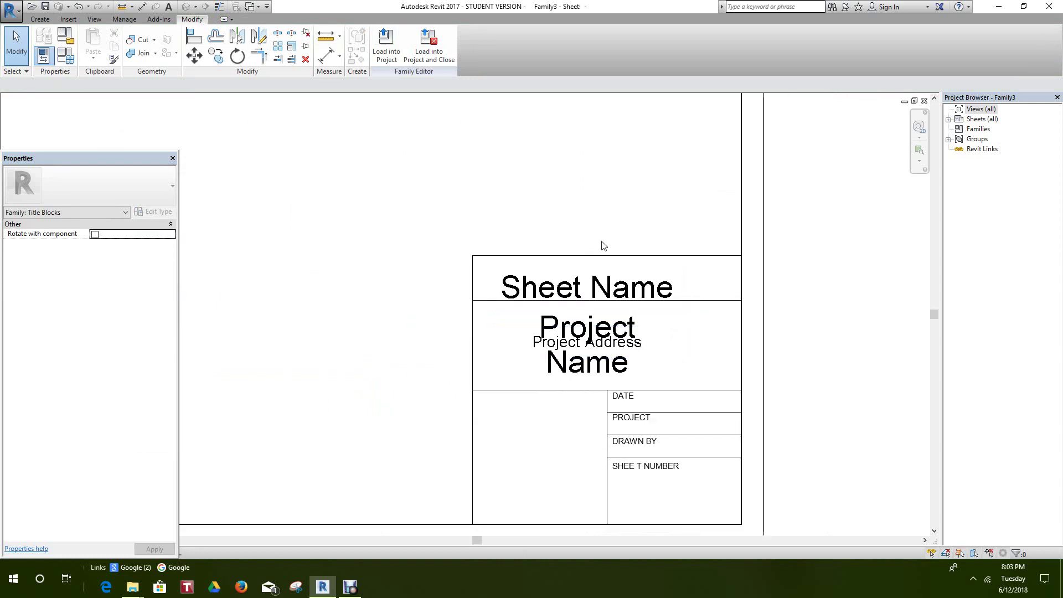
{"action": "left_click", "coordinate": [604, 277]}
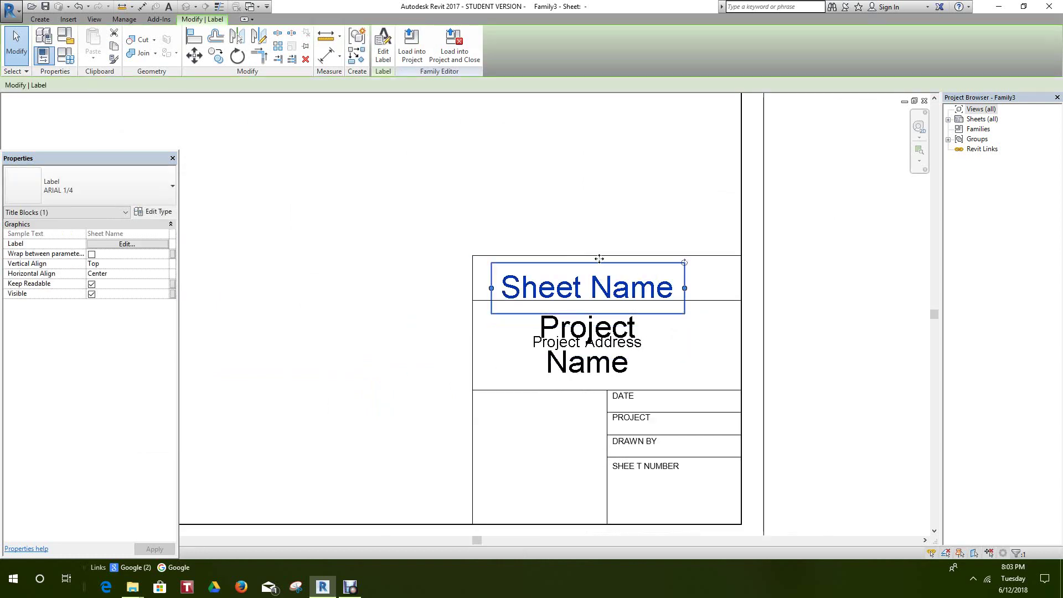
{"action": "left_click_drag", "start_coordinate": [599, 258], "coordinate": [599, 234]}
{"action": "left_click", "coordinate": [594, 230]}
Widen the Project Name label's text box so the name fits on a single line
{"action": "scroll", "coordinate": [603, 230], "scroll_direction": "up", "scroll_amount": 2}
{"action": "middle_click_drag", "start_coordinate": [627, 344], "coordinate": [601, 245]}
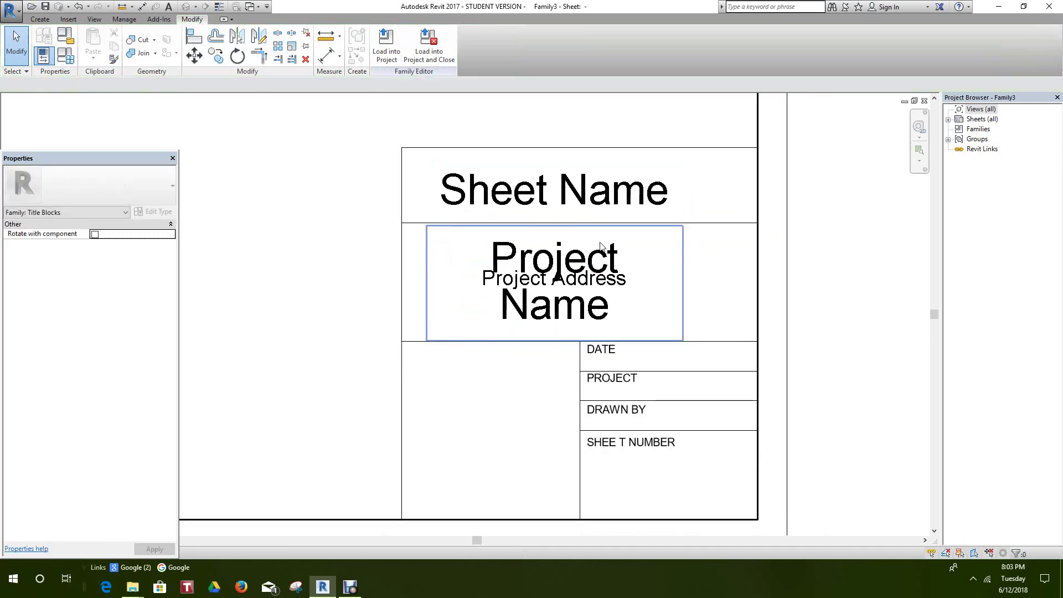
{"action": "left_click", "coordinate": [598, 254]}
{"action": "left_click_drag", "start_coordinate": [683, 286], "coordinate": [775, 275]}
{"action": "left_click", "coordinate": [853, 275]}
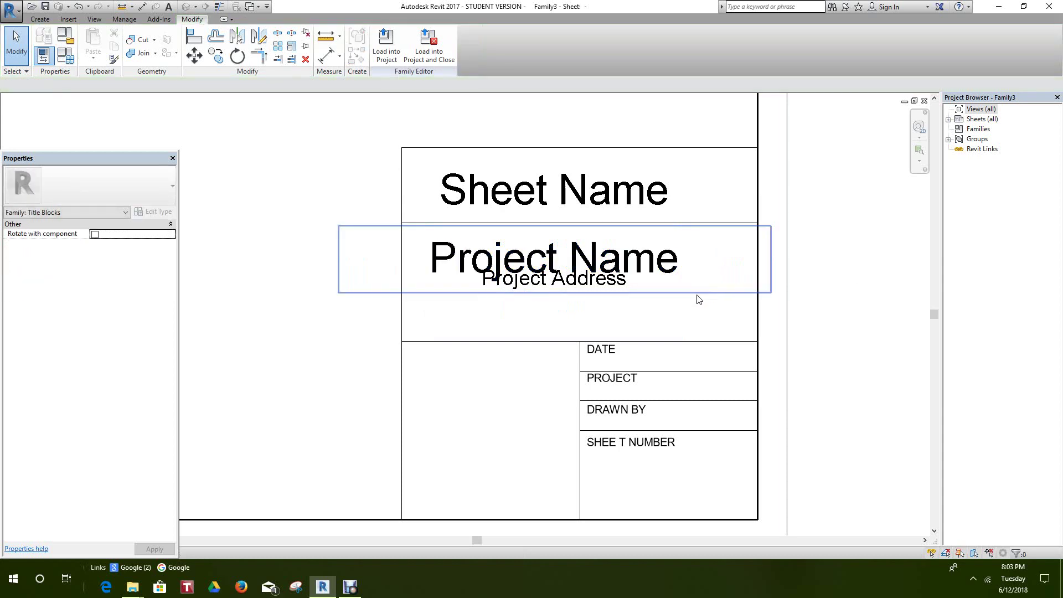
Move the Project Address label down so it sits just below the Project Name label
{"action": "left_click", "coordinate": [613, 283]}
{"action": "left_click", "coordinate": [763, 316]}
{"action": "left_click", "coordinate": [622, 285]}
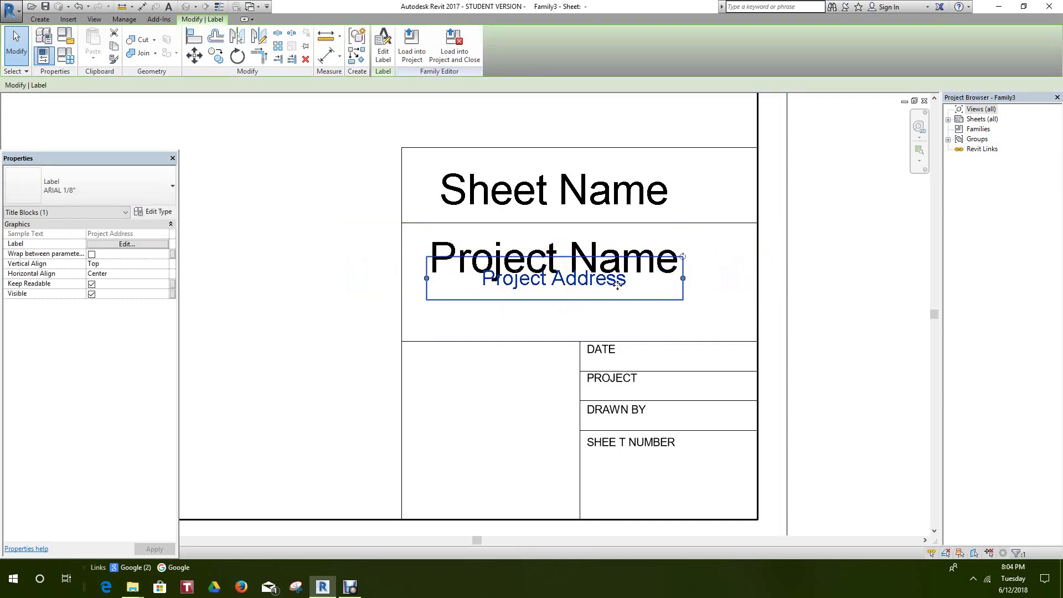
{"action": "left_click_drag", "start_coordinate": [622, 286], "coordinate": [617, 304]}
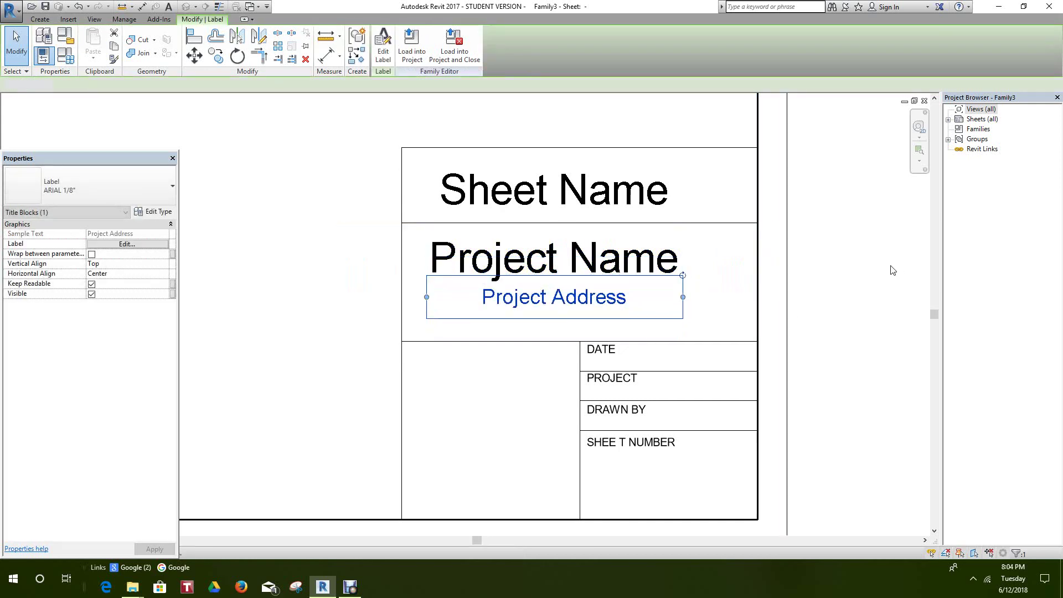
{"action": "left_click", "coordinate": [892, 268]}
Examine the title block's label layout against the whole sheet and the DATE, PROJECT, DRAWN BY and sheet number cells
{"action": "scroll", "coordinate": [777, 275], "scroll_direction": "down", "scroll_amount": 2}
{"action": "scroll", "coordinate": [777, 275], "scroll_direction": "down", "scroll_amount": 3}
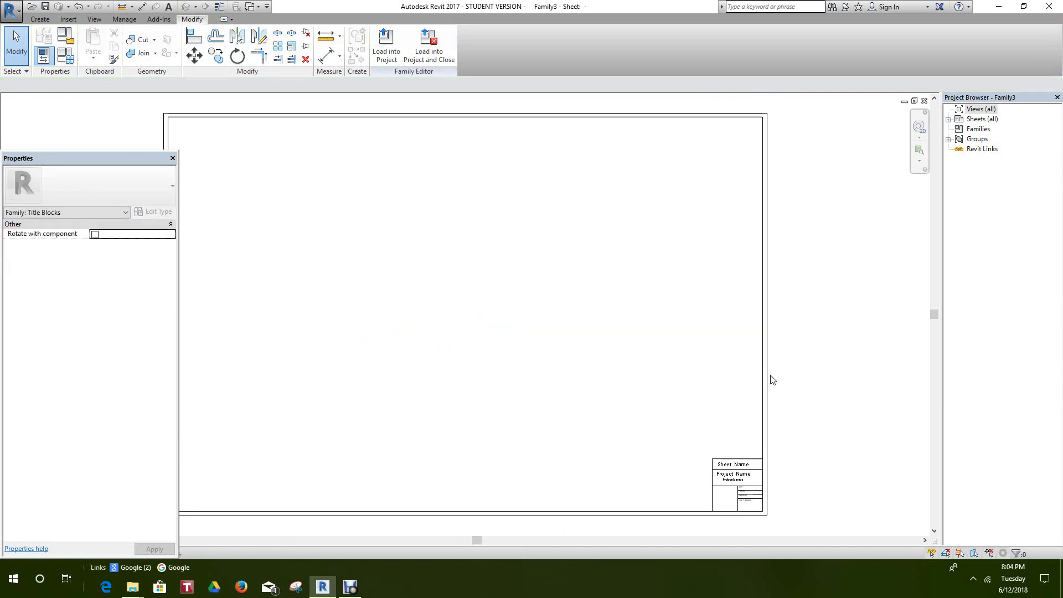
{"action": "scroll", "coordinate": [708, 222], "scroll_direction": "up", "scroll_amount": 5}
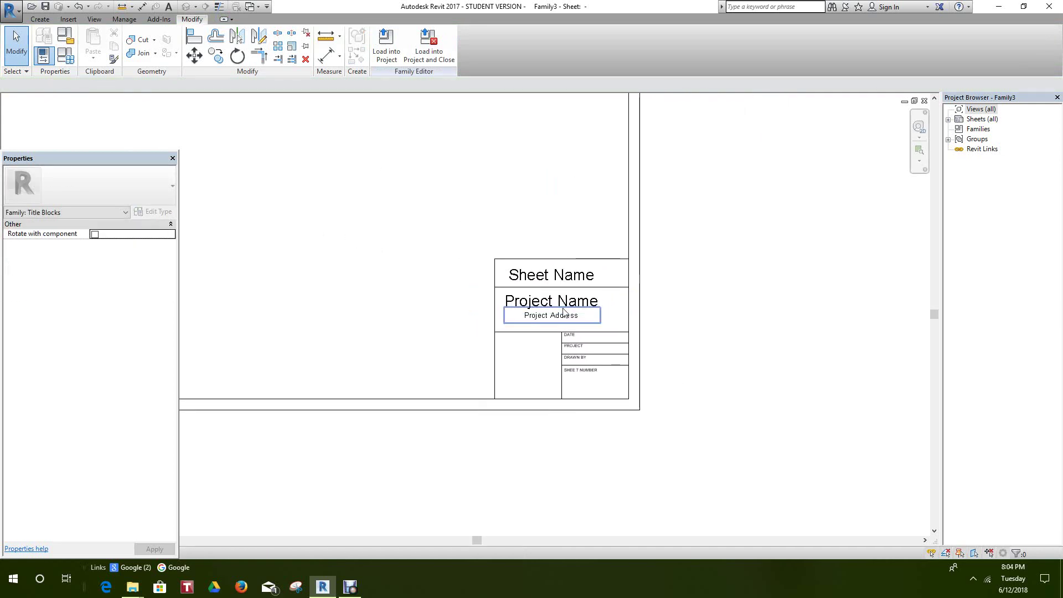
{"action": "scroll", "coordinate": [563, 312], "scroll_direction": "up", "scroll_amount": 3}
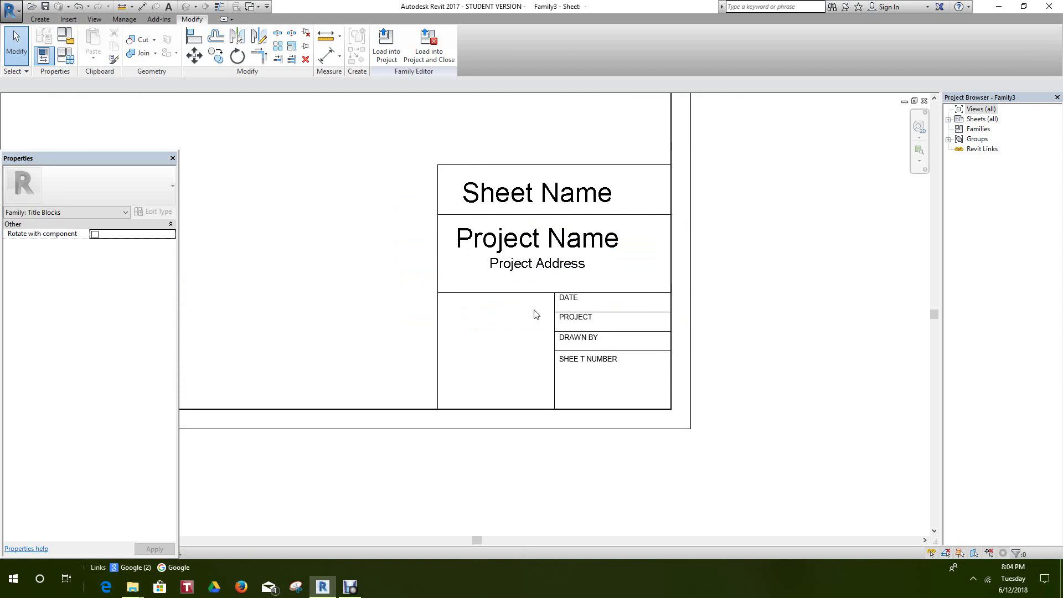
{"action": "scroll", "coordinate": [536, 314], "scroll_direction": "up", "scroll_amount": 4}
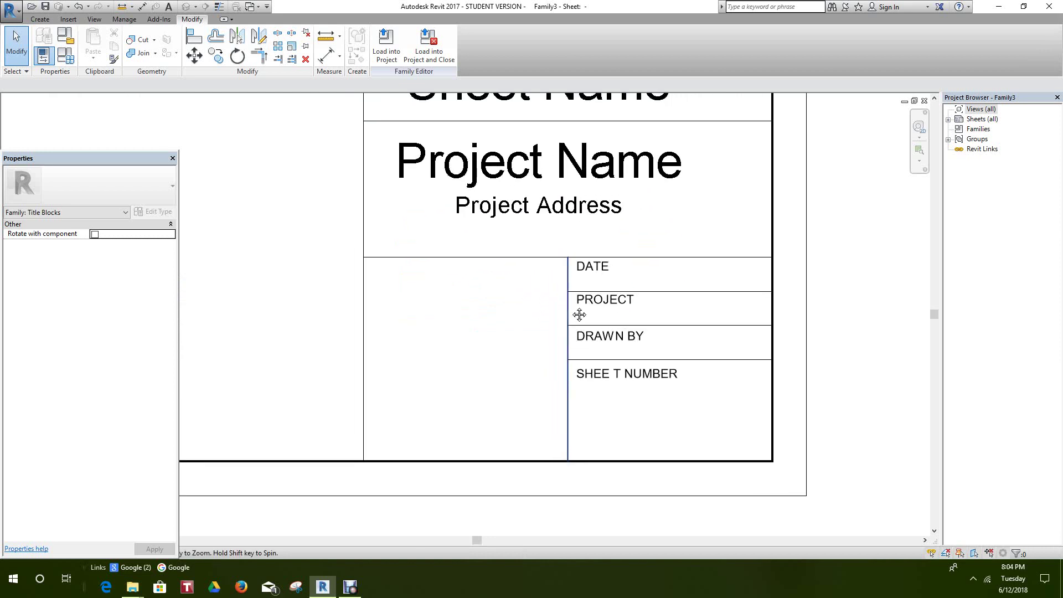
{"action": "scroll", "coordinate": [536, 327], "scroll_direction": "down", "scroll_amount": 2}
{"action": "scroll", "coordinate": [524, 323], "scroll_direction": "up", "scroll_amount": 2}
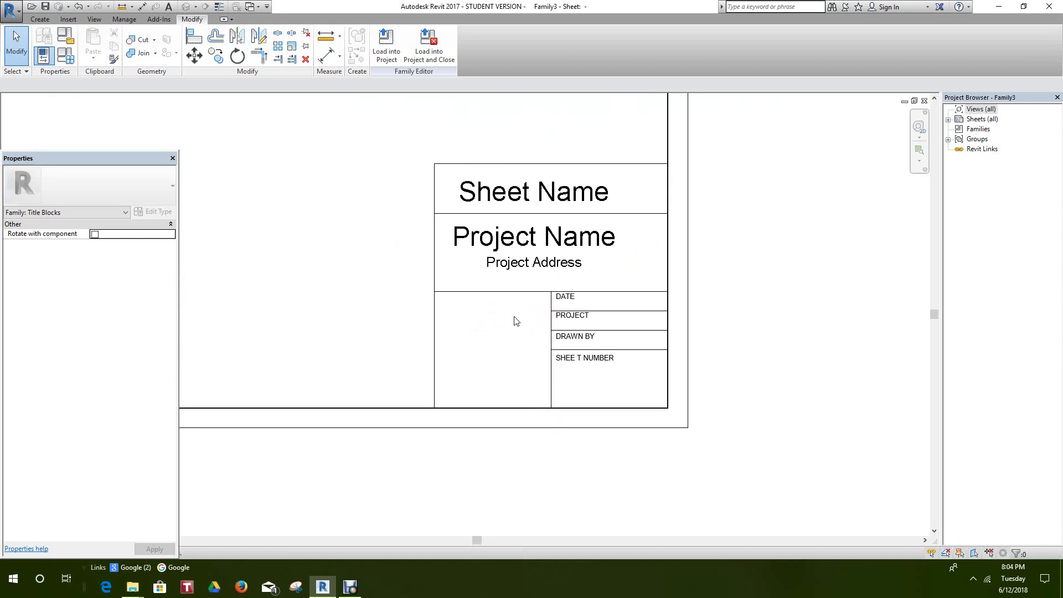
{"action": "scroll", "coordinate": [515, 319], "scroll_direction": "down", "scroll_amount": 3}
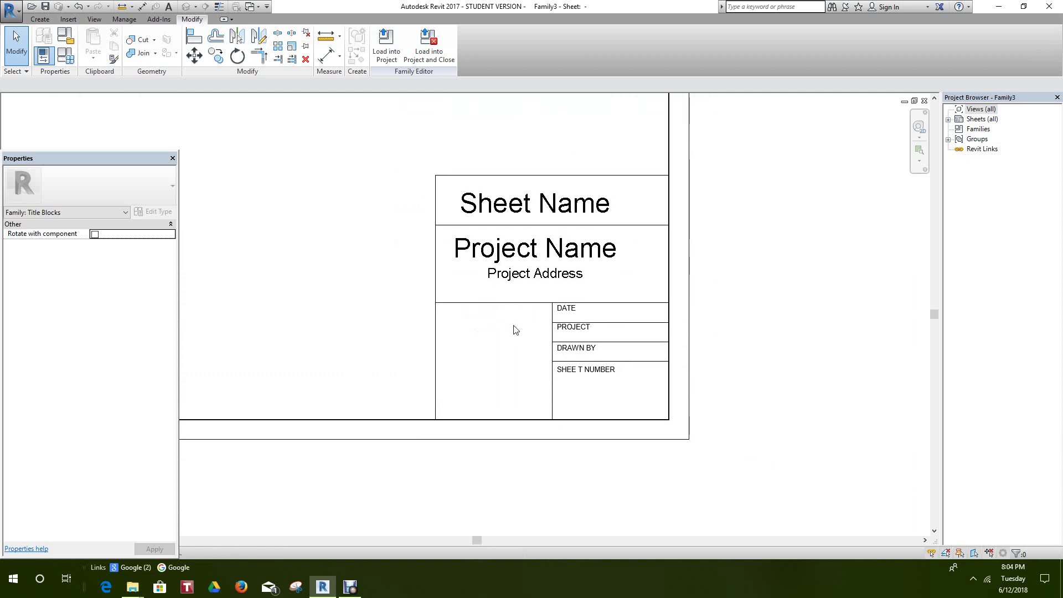
{"action": "scroll", "coordinate": [488, 326], "scroll_direction": "down", "scroll_amount": 1}
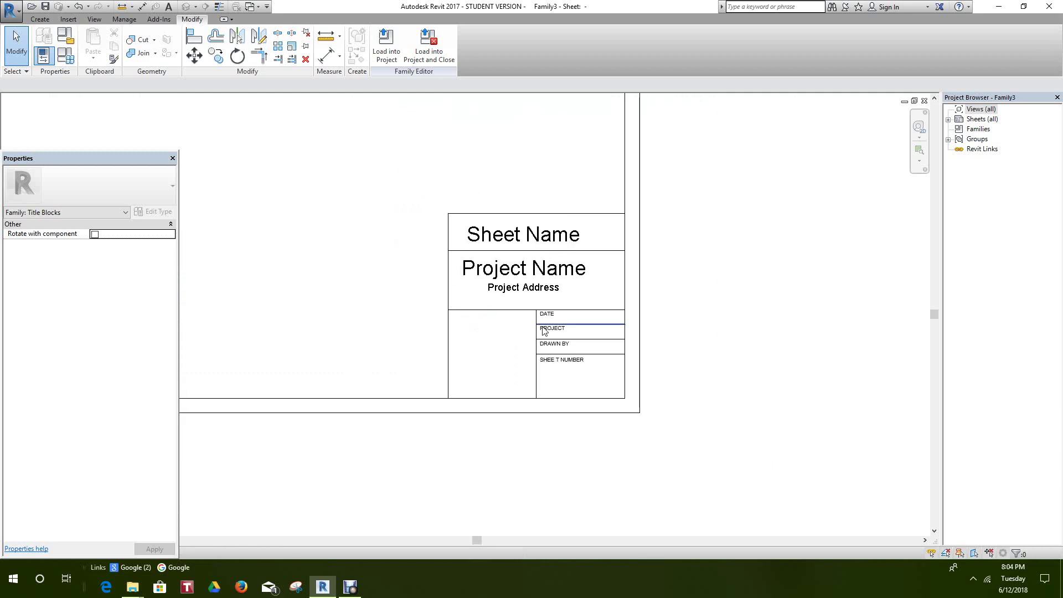
{"action": "scroll", "coordinate": [498, 324], "scroll_direction": "up", "scroll_amount": 4}
{"action": "scroll", "coordinate": [572, 323], "scroll_direction": "down", "scroll_amount": 1}
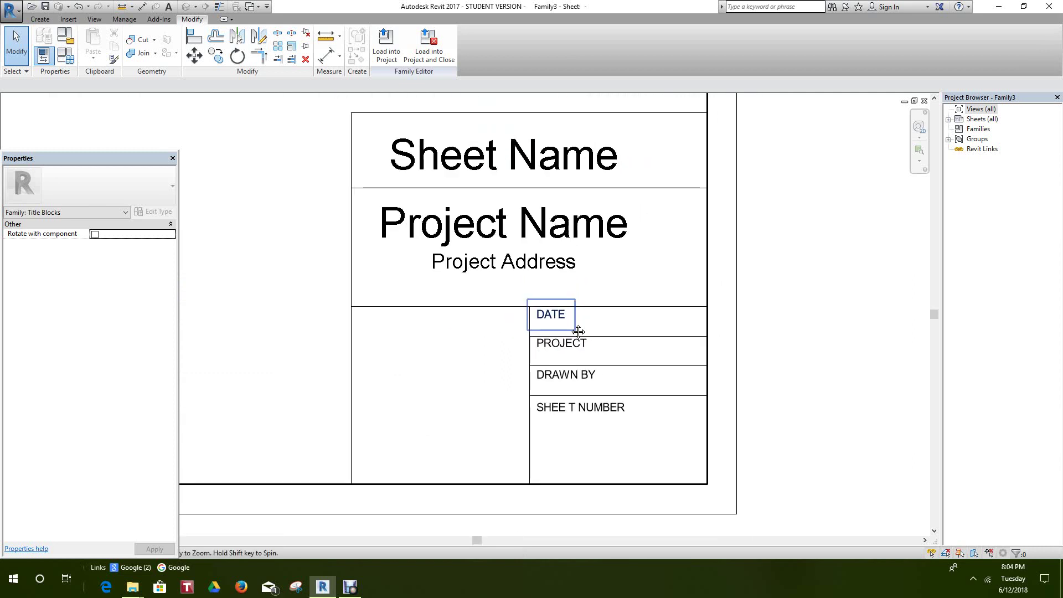
Add a label with the Project Issue Date parameter for the title block's DATE row, using the ARIAL 1/8" type
{"action": "left_click", "coordinate": [42, 20]}
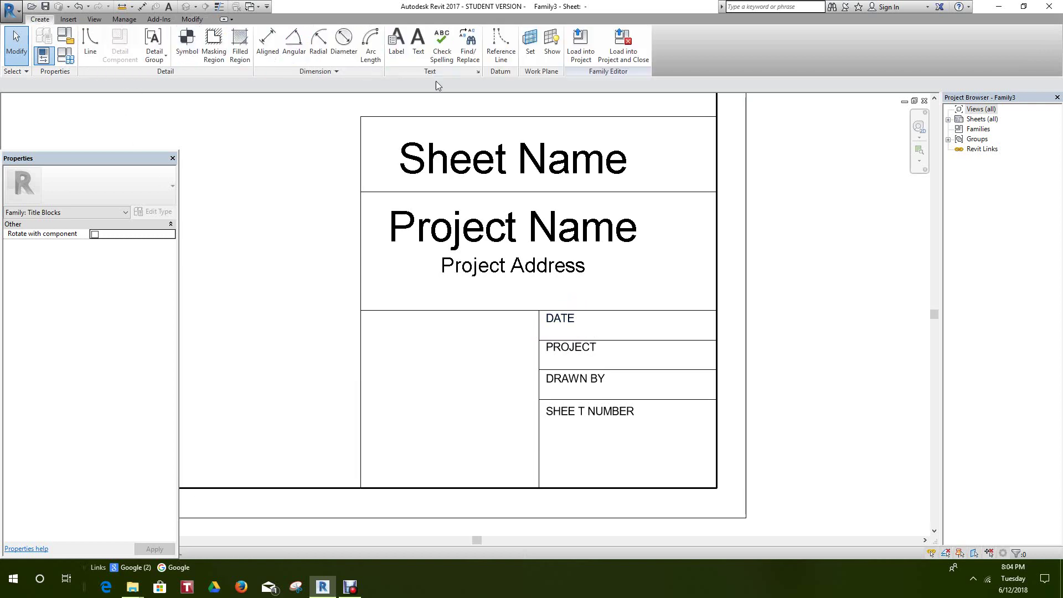
{"action": "left_click", "coordinate": [397, 43]}
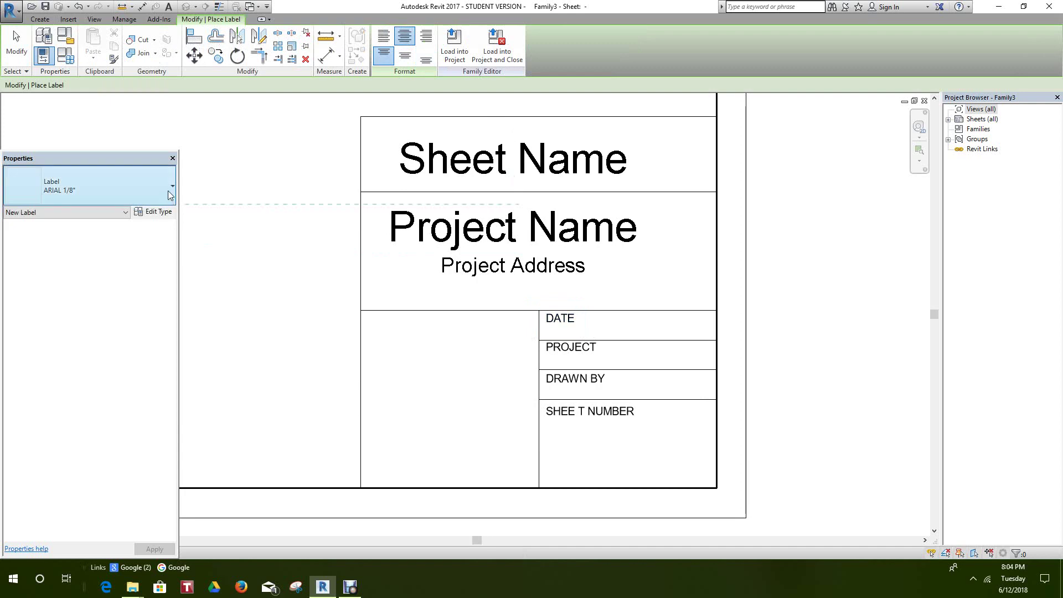
{"action": "left_click", "coordinate": [159, 212]}
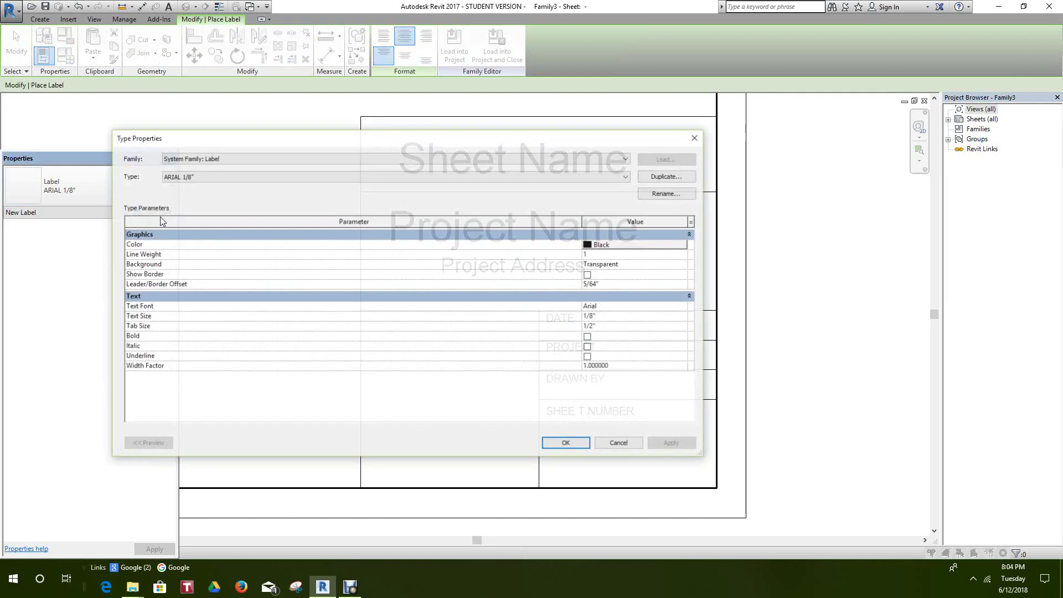
{"action": "left_click", "coordinate": [567, 443]}
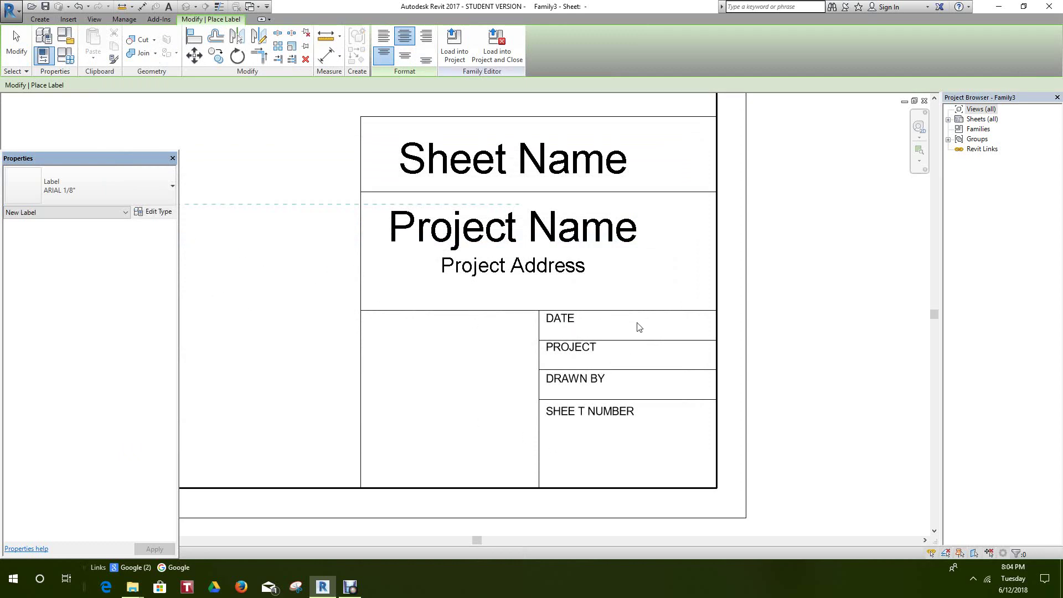
{"action": "left_click", "coordinate": [592, 330]}
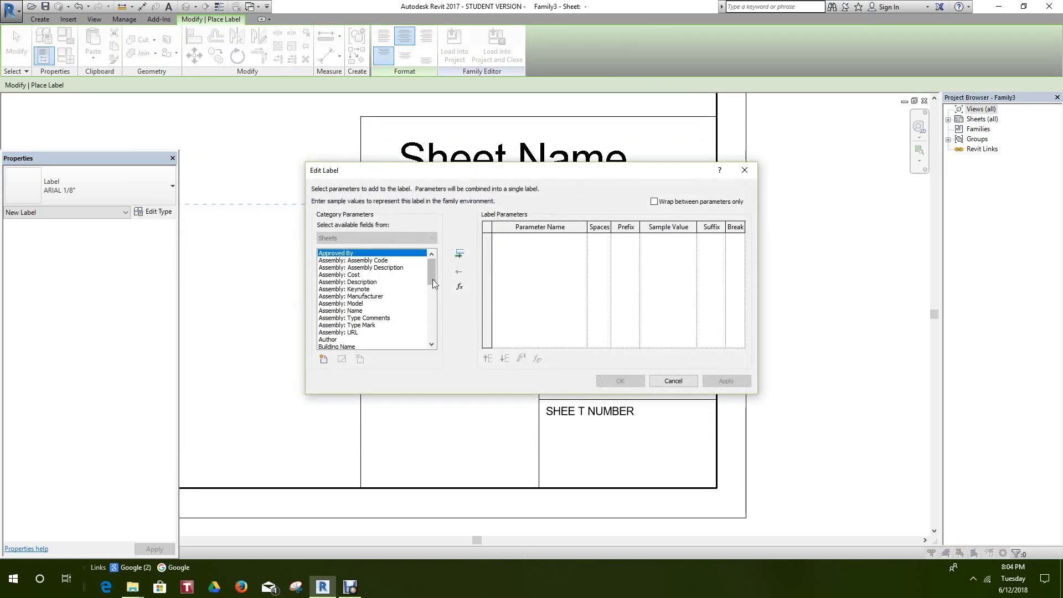
{"action": "left_click_drag", "start_coordinate": [433, 274], "coordinate": [434, 299]}
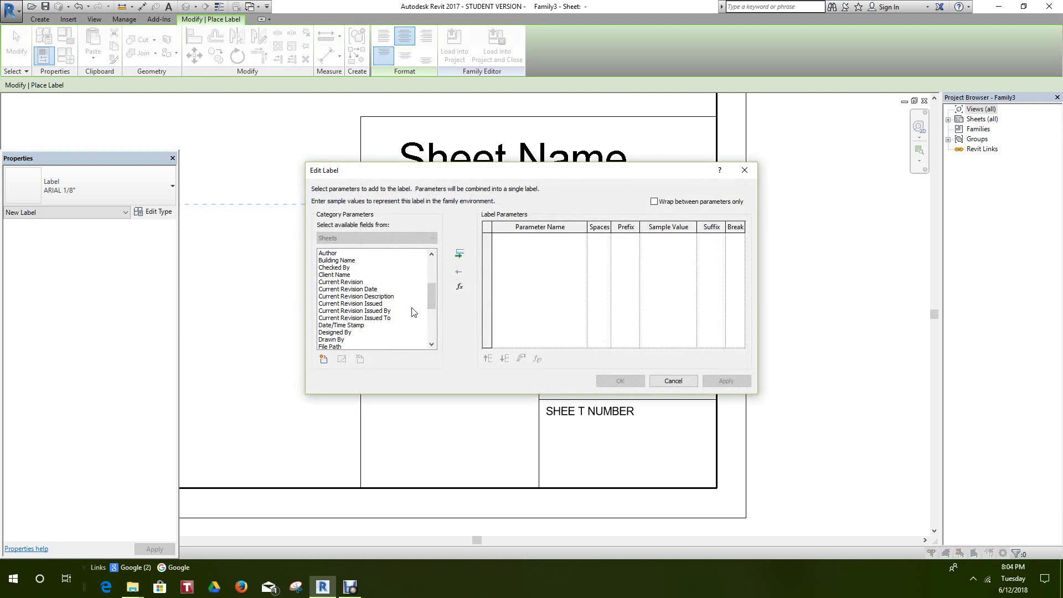
{"action": "left_click_drag", "start_coordinate": [429, 293], "coordinate": [438, 274]}
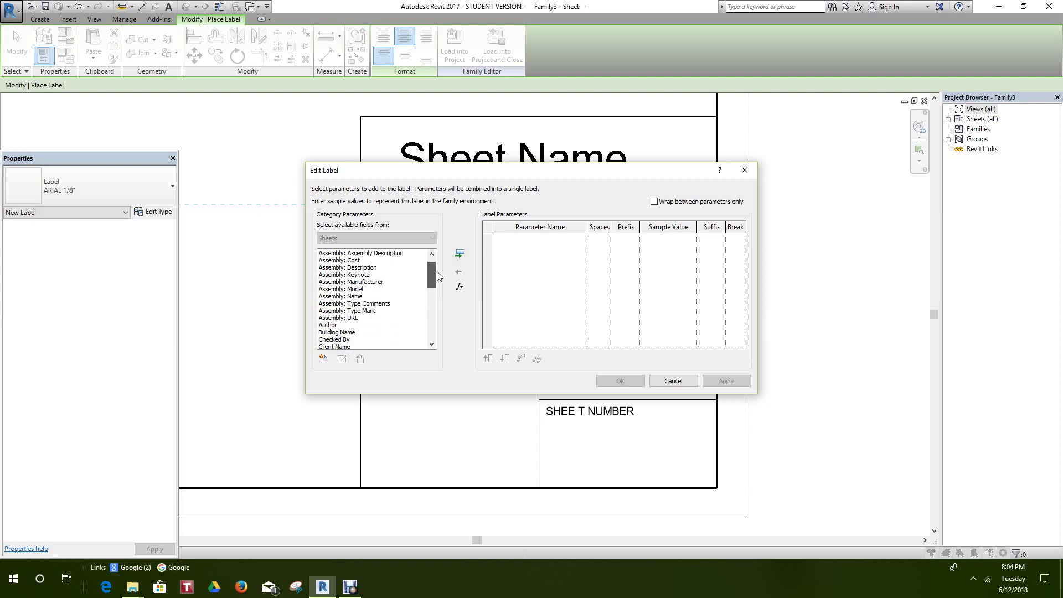
{"action": "left_click_drag", "start_coordinate": [438, 276], "coordinate": [448, 324]}
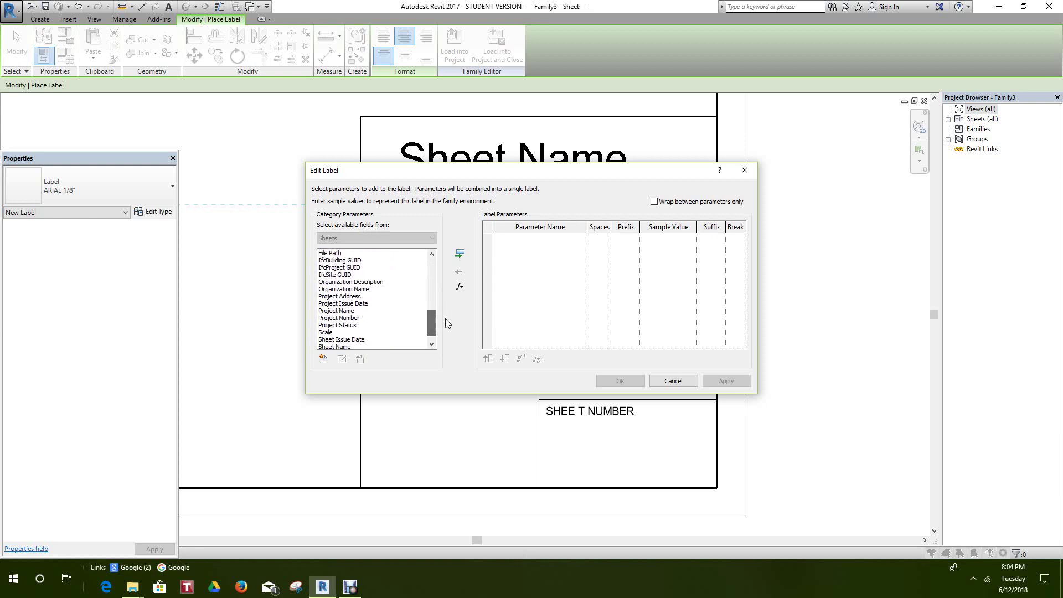
{"action": "left_click", "coordinate": [363, 304]}
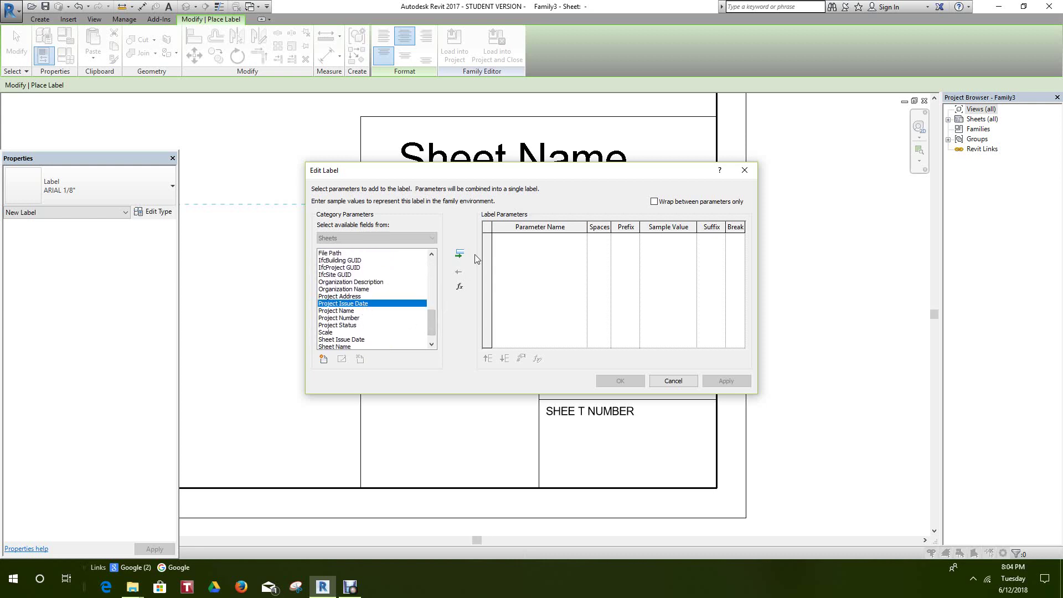
{"action": "left_click", "coordinate": [461, 256]}
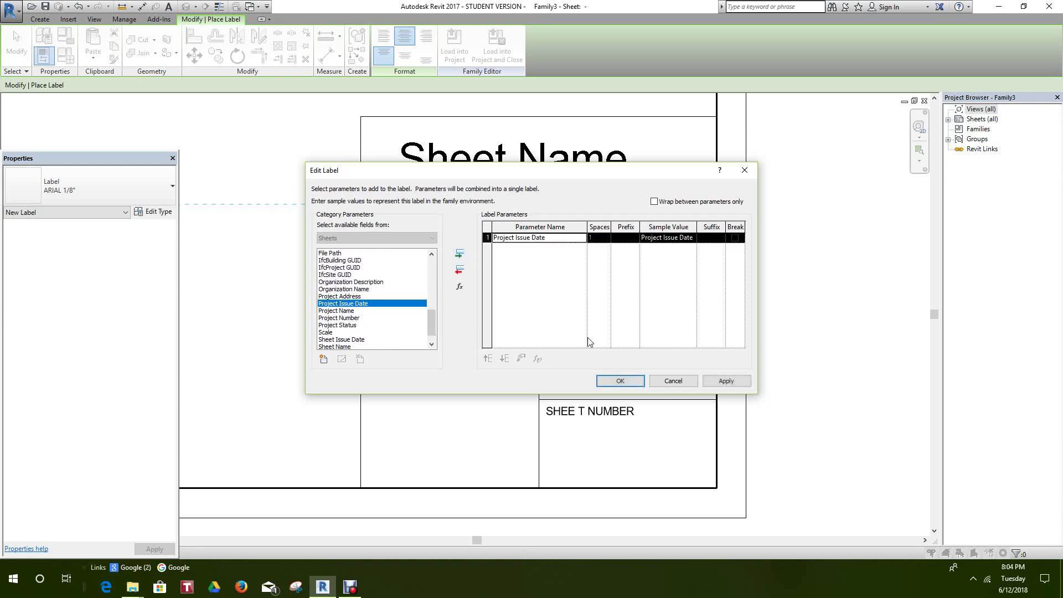
{"action": "left_click", "coordinate": [620, 381]}
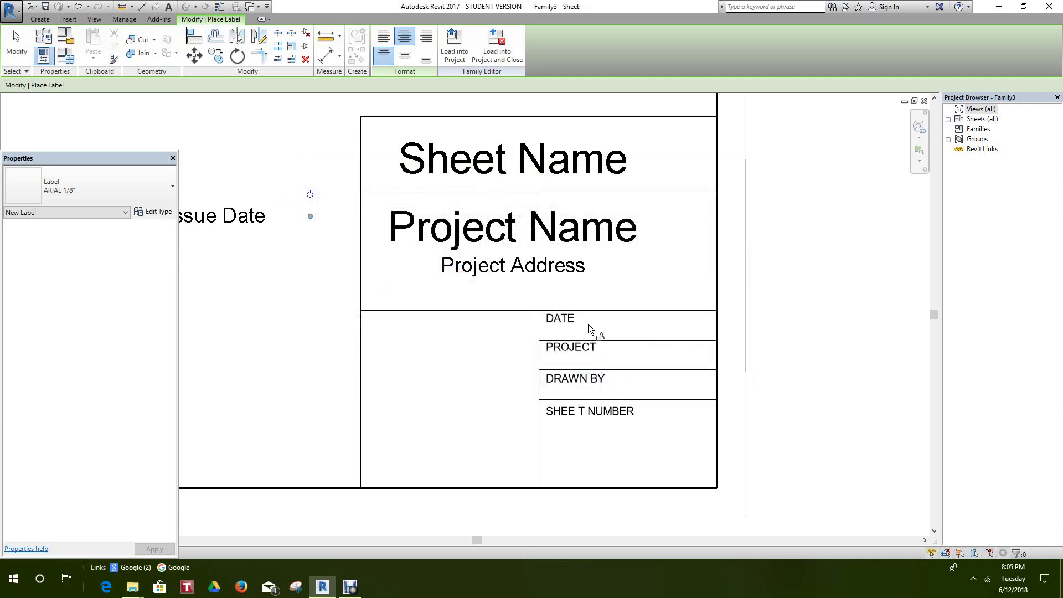
Move the Project Issue Date label into the DATE row of the title block, directly below the DATE text
{"action": "scroll", "coordinate": [589, 324], "scroll_direction": "down", "scroll_amount": 2}
{"action": "right_click", "coordinate": [385, 287]}
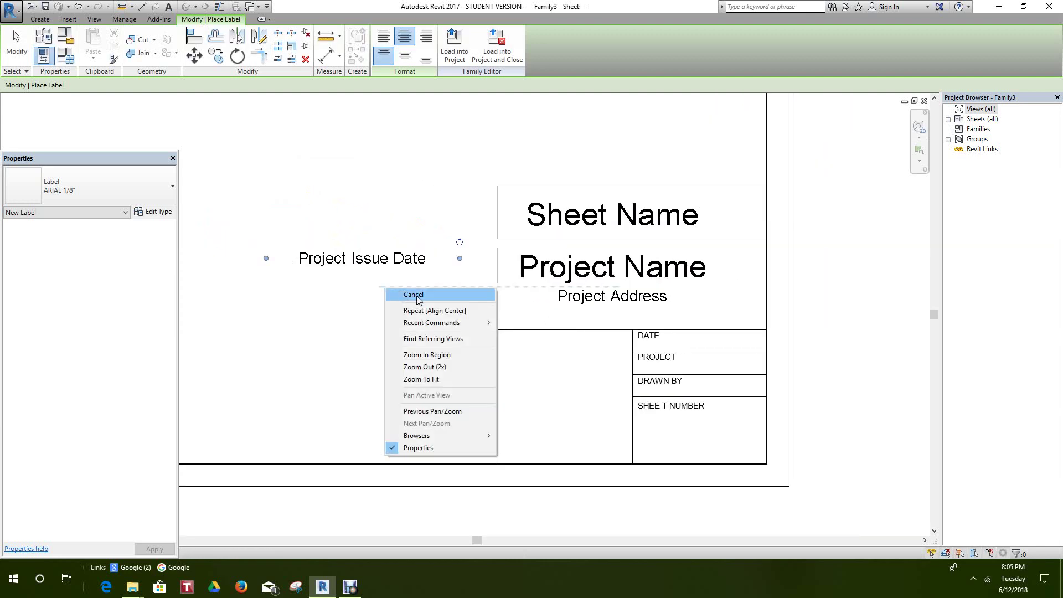
{"action": "left_click", "coordinate": [397, 294]}
{"action": "right_click", "coordinate": [385, 279]}
{"action": "left_click", "coordinate": [405, 285]}
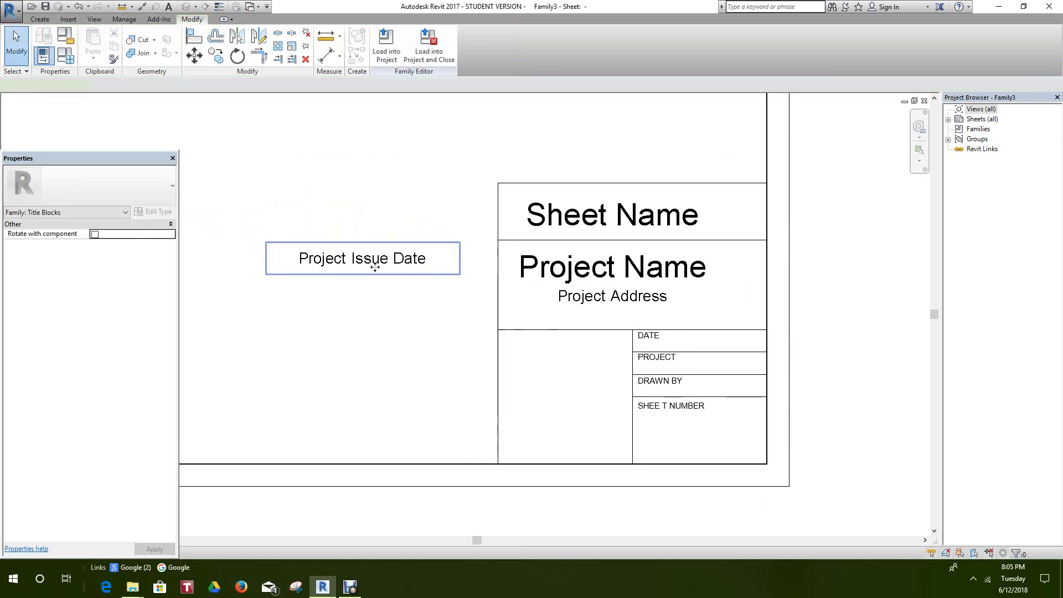
{"action": "left_click_drag", "start_coordinate": [375, 267], "coordinate": [712, 355]}
{"action": "left_click", "coordinate": [812, 361]}
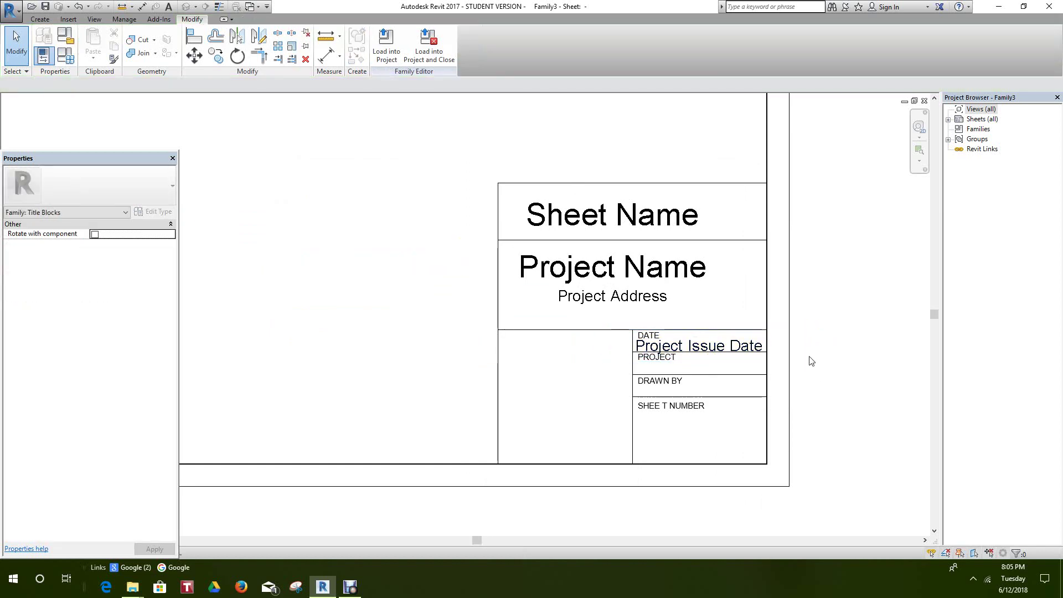
{"action": "left_click", "coordinate": [720, 359]}
{"action": "left_click", "coordinate": [804, 356]}
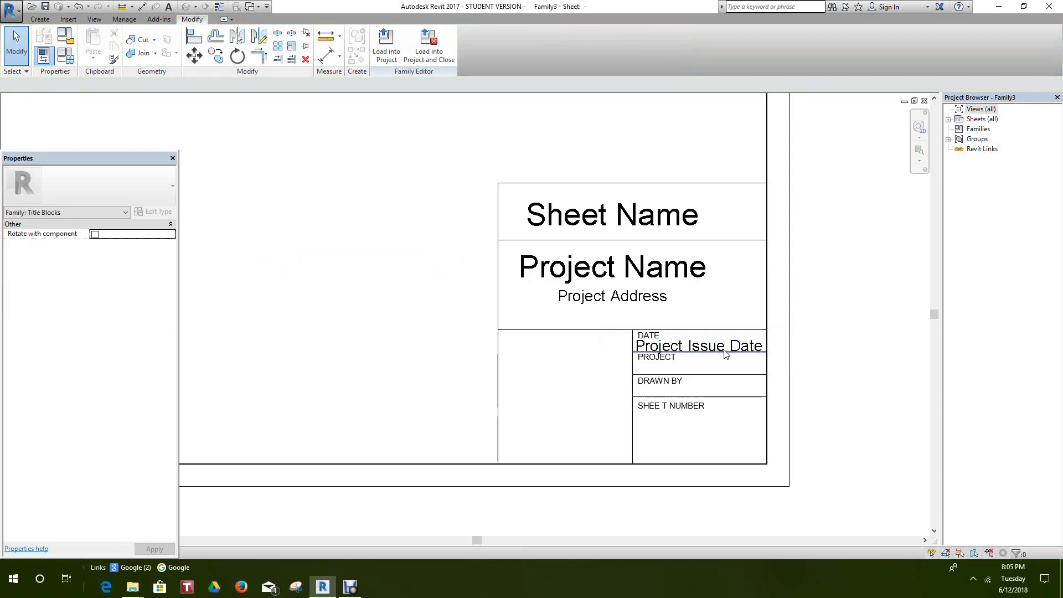
{"action": "left_click", "coordinate": [796, 355]}
{"action": "left_click_drag", "start_coordinate": [796, 346], "coordinate": [771, 347]}
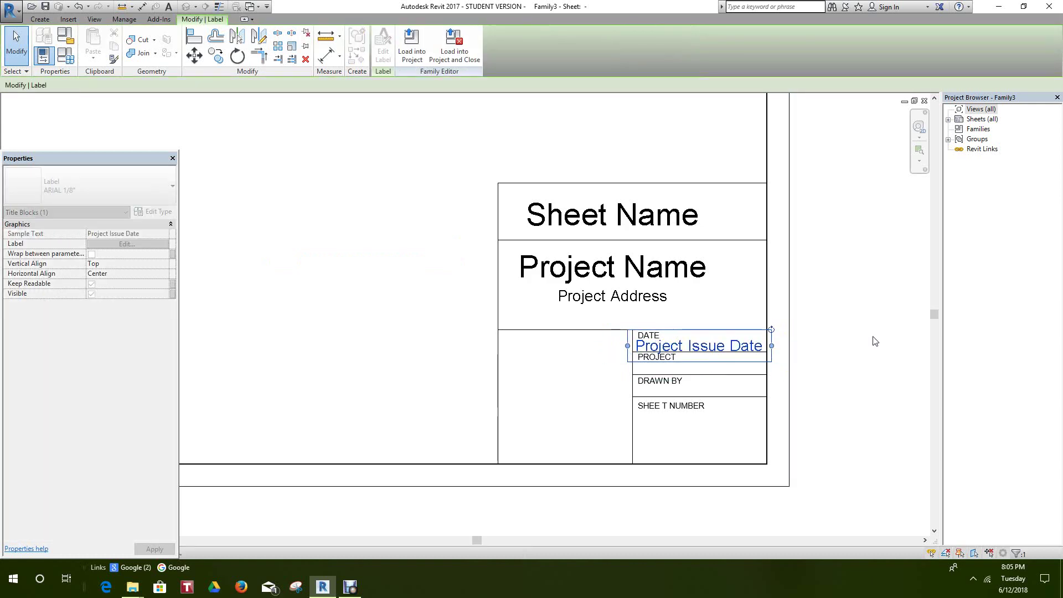
{"action": "left_click", "coordinate": [873, 336]}
Place a new left-aligned ARIAL 1/8" label in the PROJECT row, lined up with the start of the PROJECT text
{"action": "scroll", "coordinate": [748, 314], "scroll_direction": "up", "scroll_amount": 3}
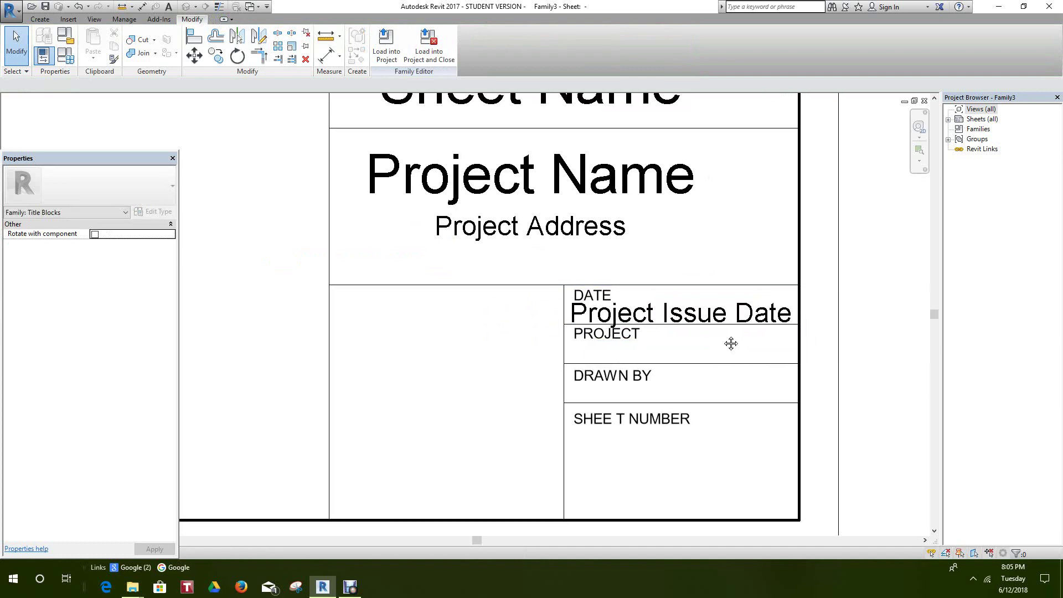
{"action": "scroll", "coordinate": [700, 349], "scroll_direction": "up", "scroll_amount": 2}
{"action": "scroll", "coordinate": [654, 371], "scroll_direction": "down", "scroll_amount": 2}
{"action": "scroll", "coordinate": [651, 373], "scroll_direction": "up", "scroll_amount": 1}
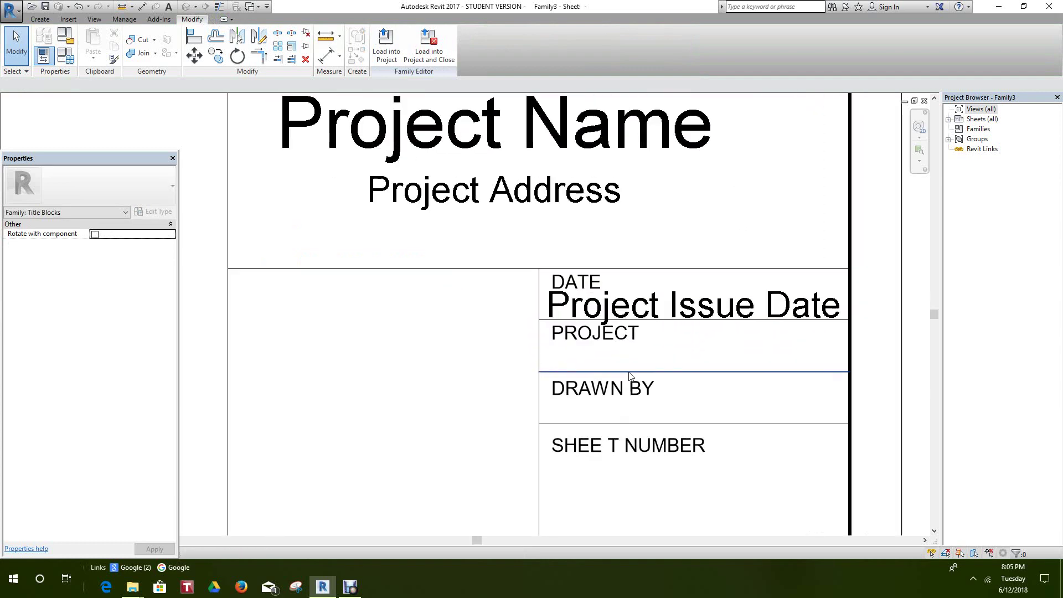
{"action": "left_click", "coordinate": [40, 19]}
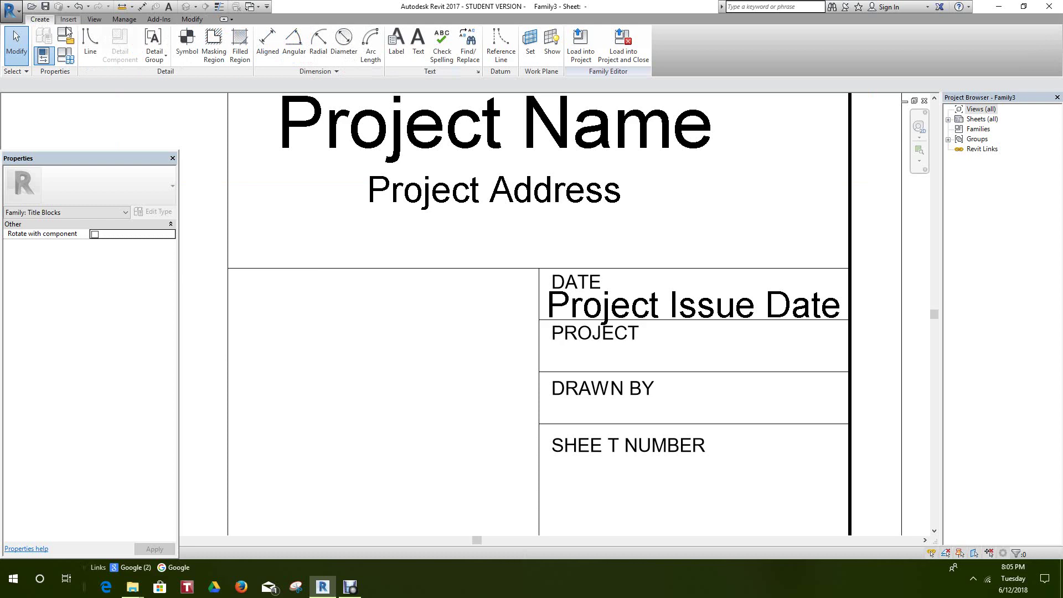
{"action": "left_click", "coordinate": [396, 42]}
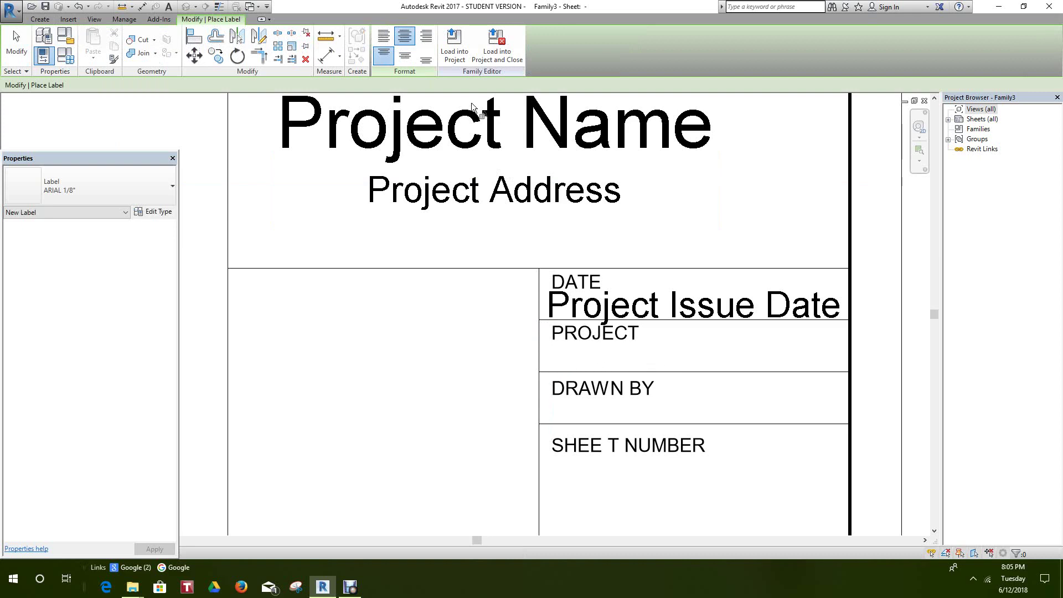
{"action": "left_click", "coordinate": [383, 35]}
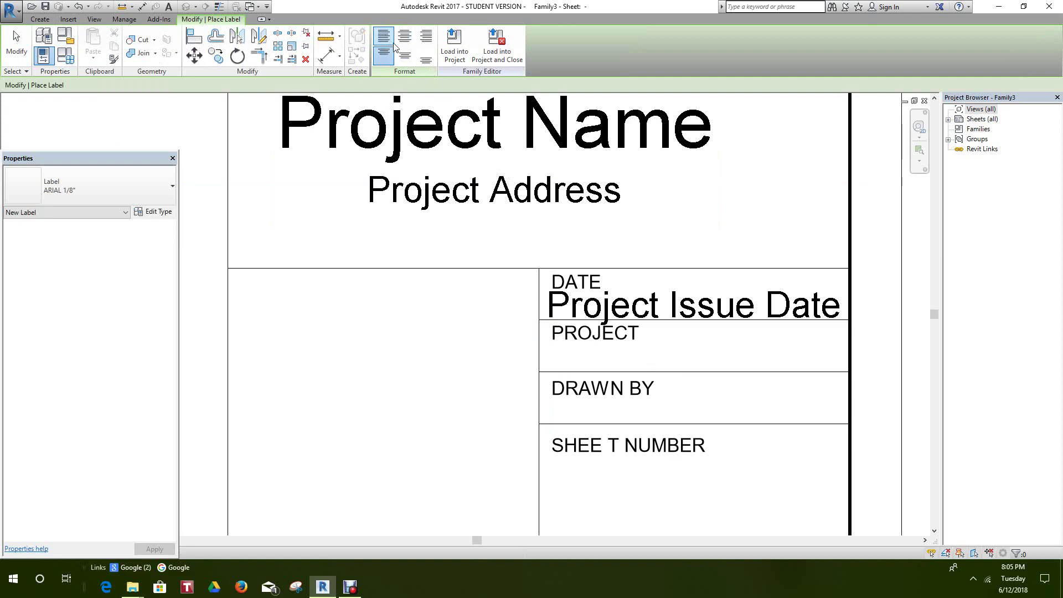
{"action": "left_click", "coordinate": [555, 352]}
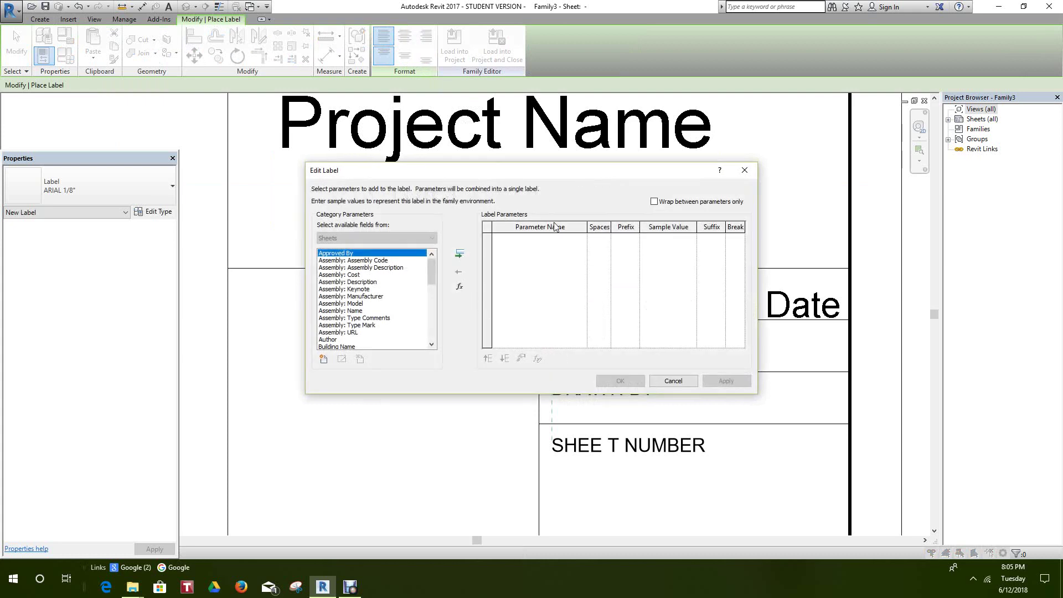
Assign the Project Number parameter to the new PROJECT row label and finish placing labels
{"action": "left_click_drag", "start_coordinate": [563, 181], "coordinate": [435, 214]}
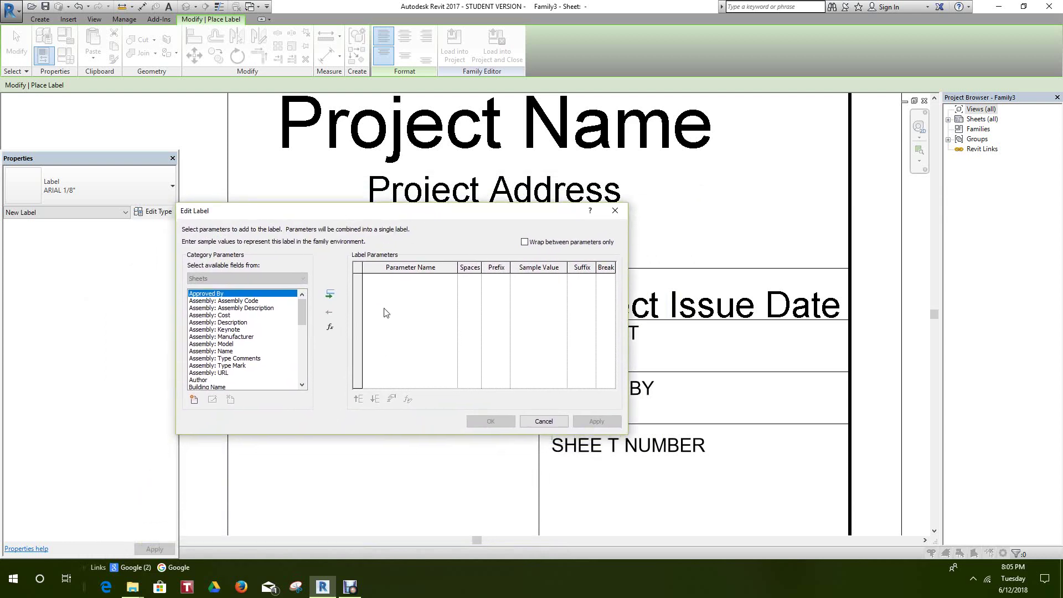
{"action": "left_click_drag", "start_coordinate": [304, 308], "coordinate": [302, 361]}
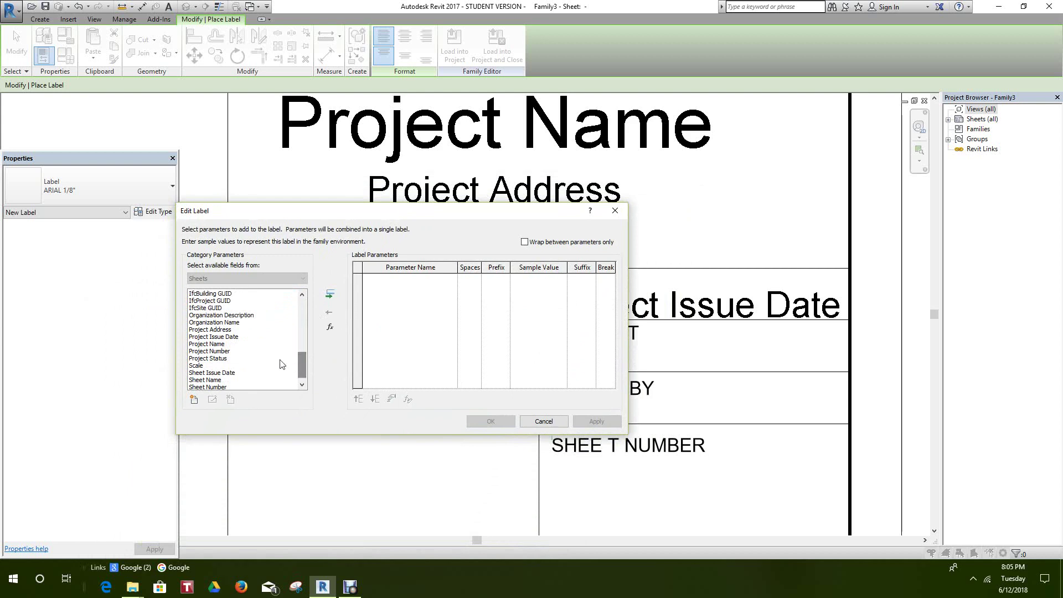
{"action": "left_click", "coordinate": [225, 352]}
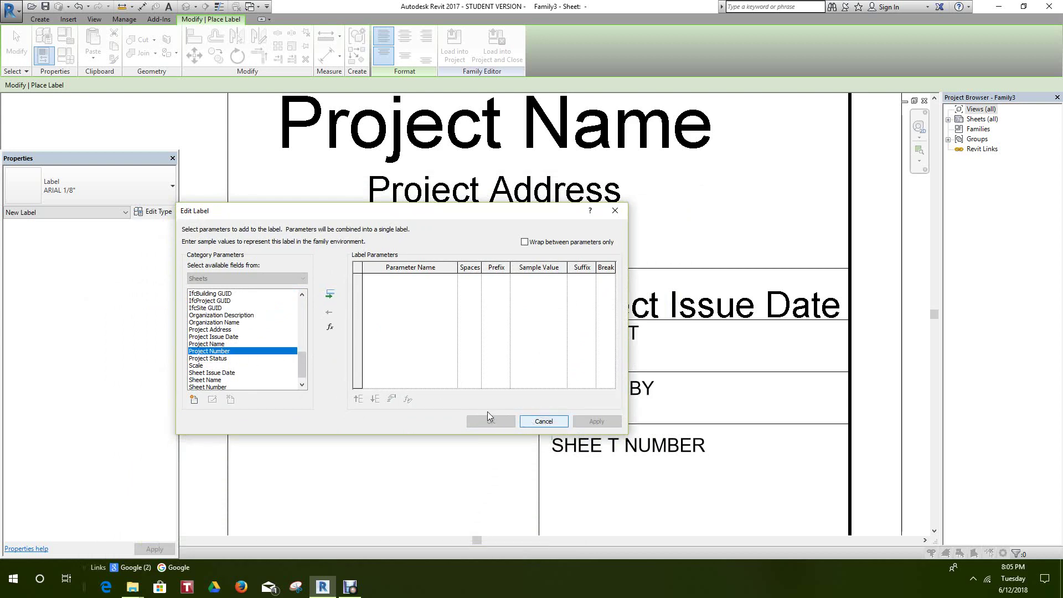
{"action": "left_click", "coordinate": [330, 295]}
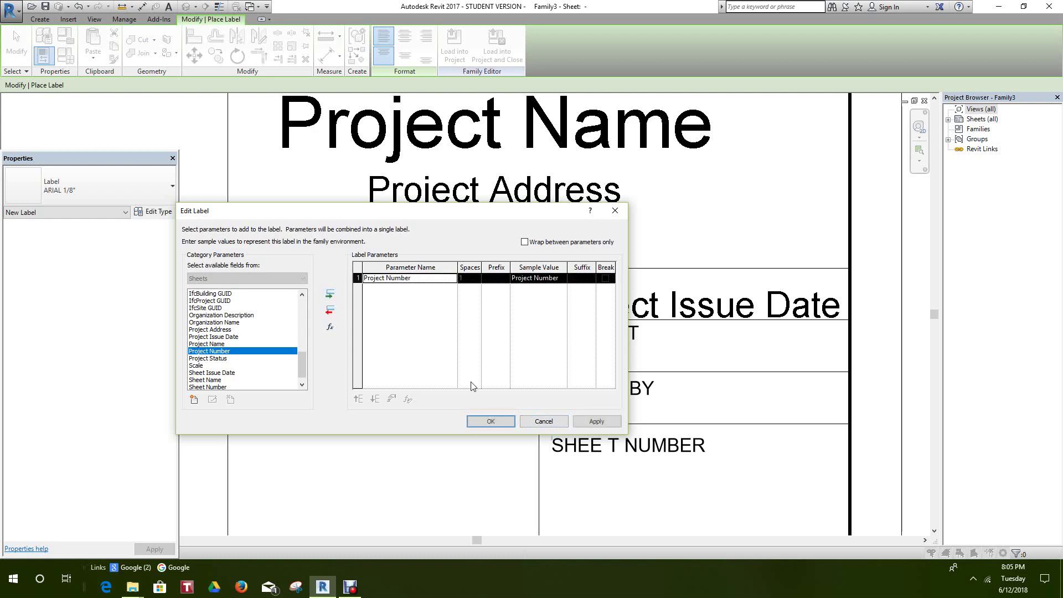
{"action": "left_click", "coordinate": [496, 421]}
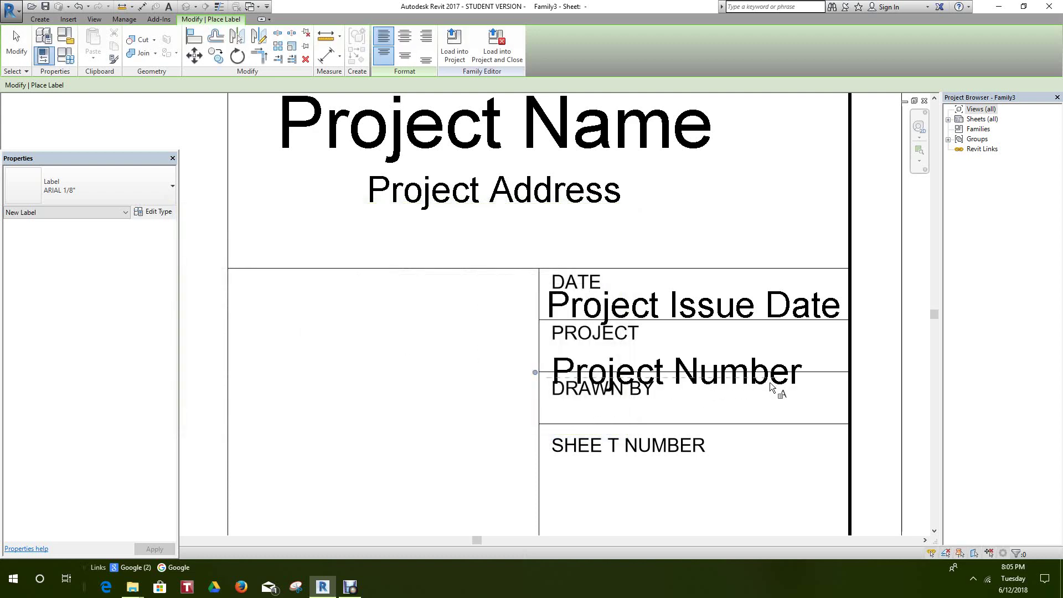
{"action": "middle_click_drag", "start_coordinate": [770, 382], "coordinate": [651, 397]}
{"action": "right_click", "coordinate": [836, 331]}
{"action": "left_click", "coordinate": [858, 336]}
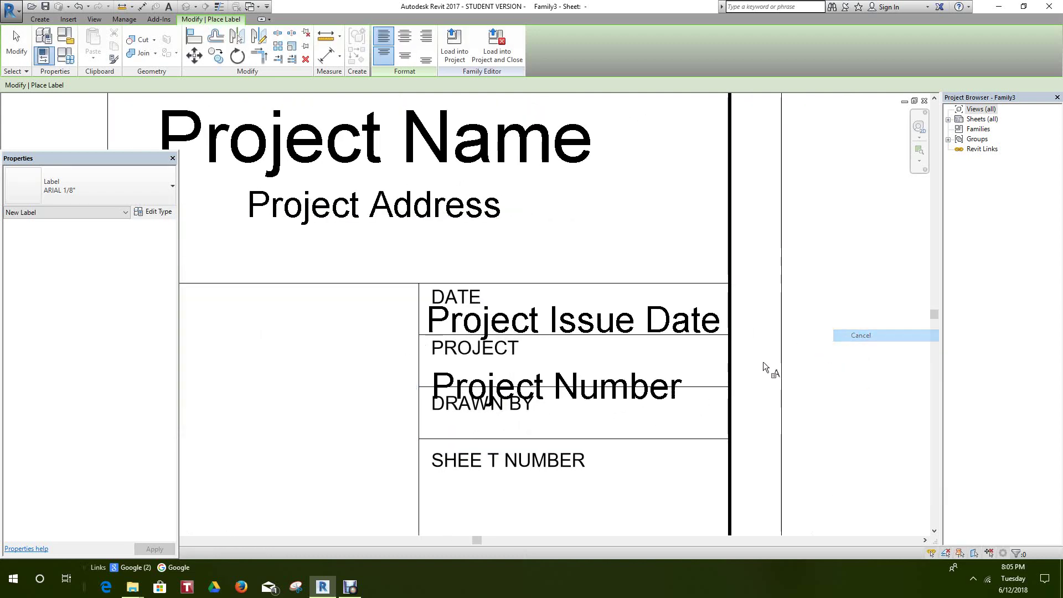
{"action": "right_click", "coordinate": [773, 368]}
{"action": "left_click", "coordinate": [796, 371]}
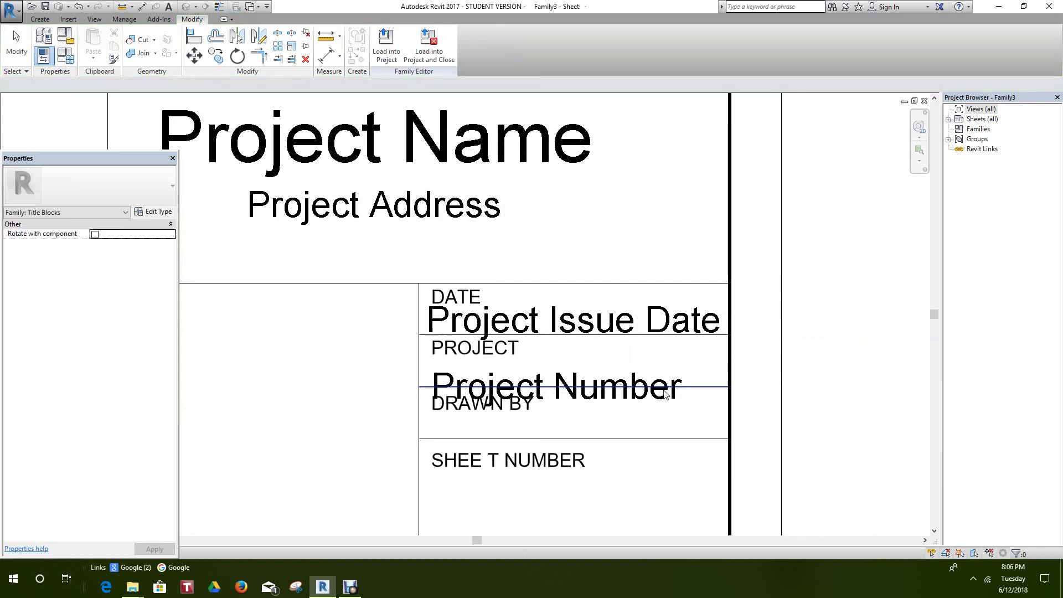
Move the Project Number label up so it sits inside the PROJECT row, just below the PROJECT text
{"action": "left_click", "coordinate": [654, 372]}
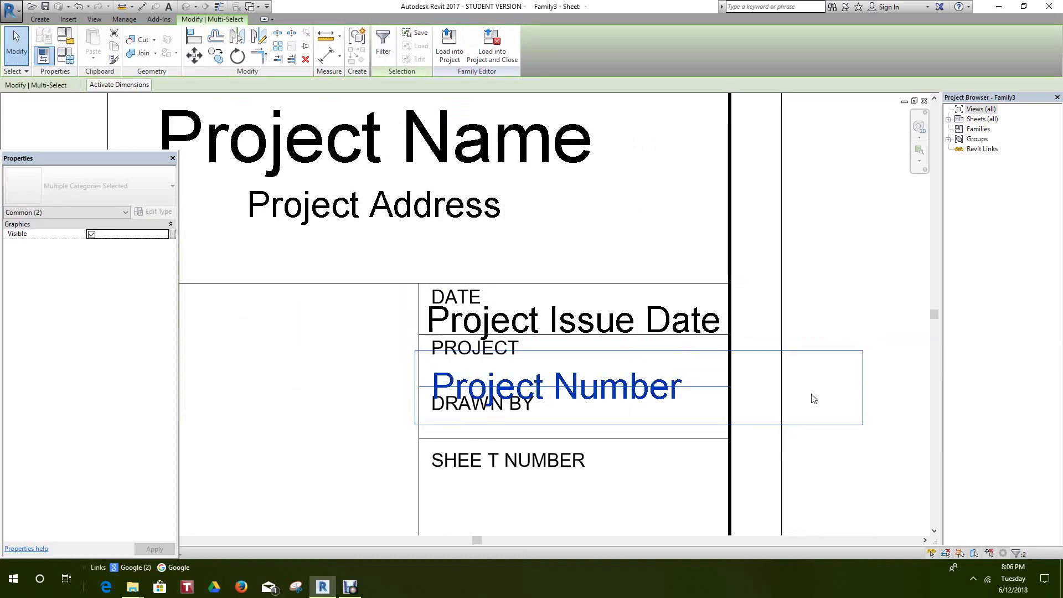
{"action": "left_click", "coordinate": [813, 430]}
{"action": "left_click", "coordinate": [762, 424]}
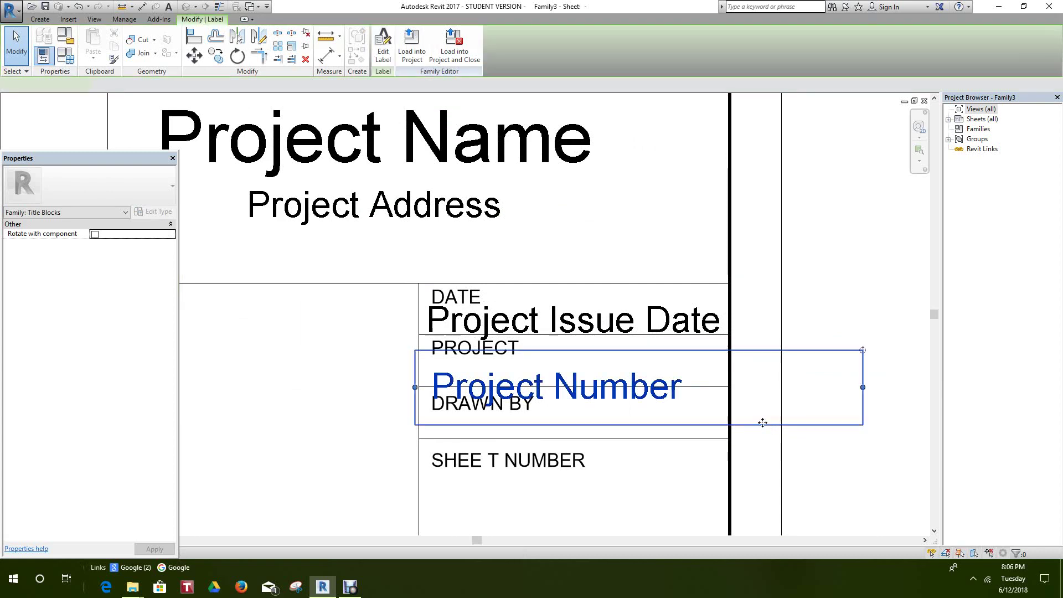
{"action": "left_click_drag", "start_coordinate": [762, 402], "coordinate": [765, 418]}
{"action": "left_click", "coordinate": [808, 448]}
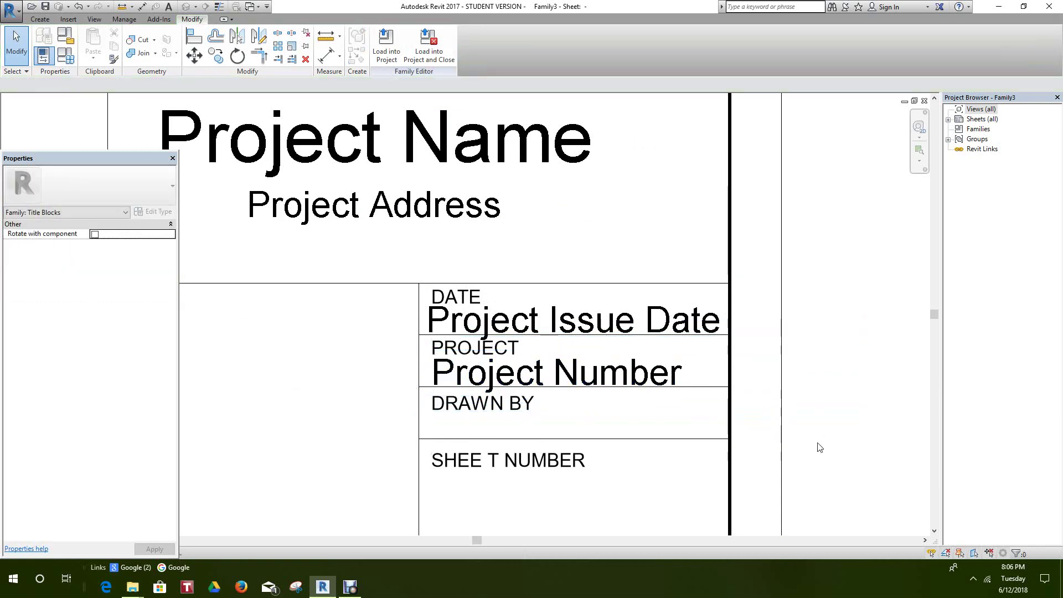
Place another left-aligned ARIAL 1/8" label in the DRAWN BY row, lined up with the row's caption
{"action": "middle_click_drag", "start_coordinate": [819, 443], "coordinate": [724, 400]}
{"action": "scroll", "coordinate": [726, 369], "scroll_direction": "down", "scroll_amount": 2}
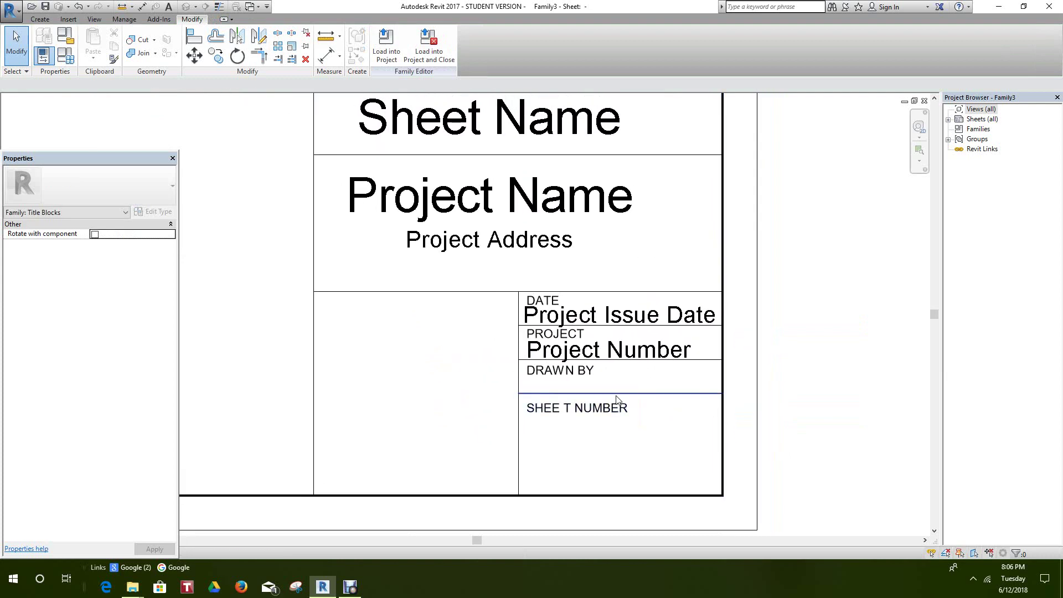
{"action": "scroll", "coordinate": [597, 384], "scroll_direction": "up", "scroll_amount": 1}
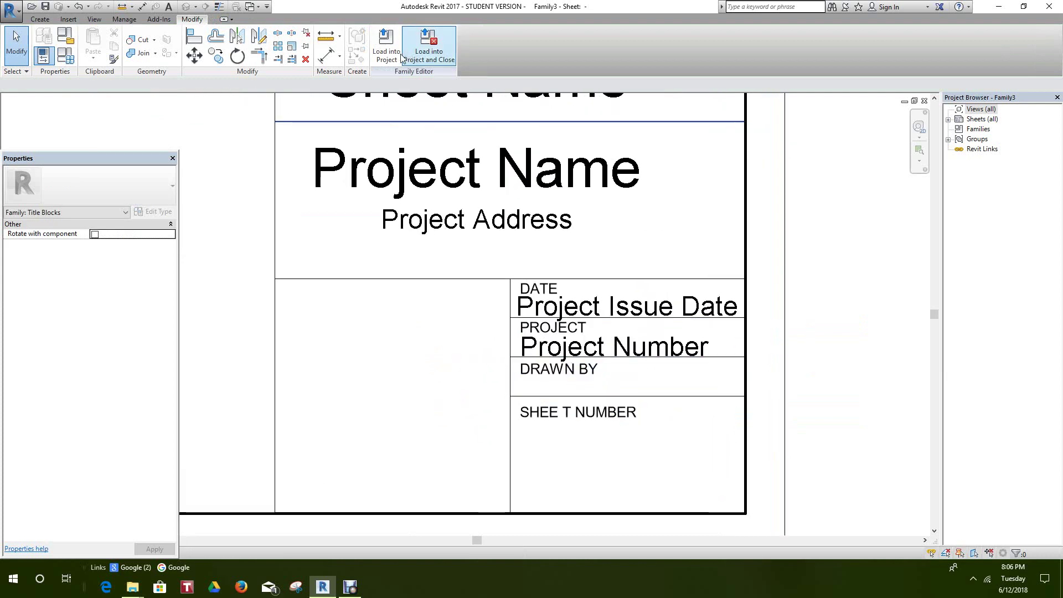
{"action": "left_click", "coordinate": [35, 20]}
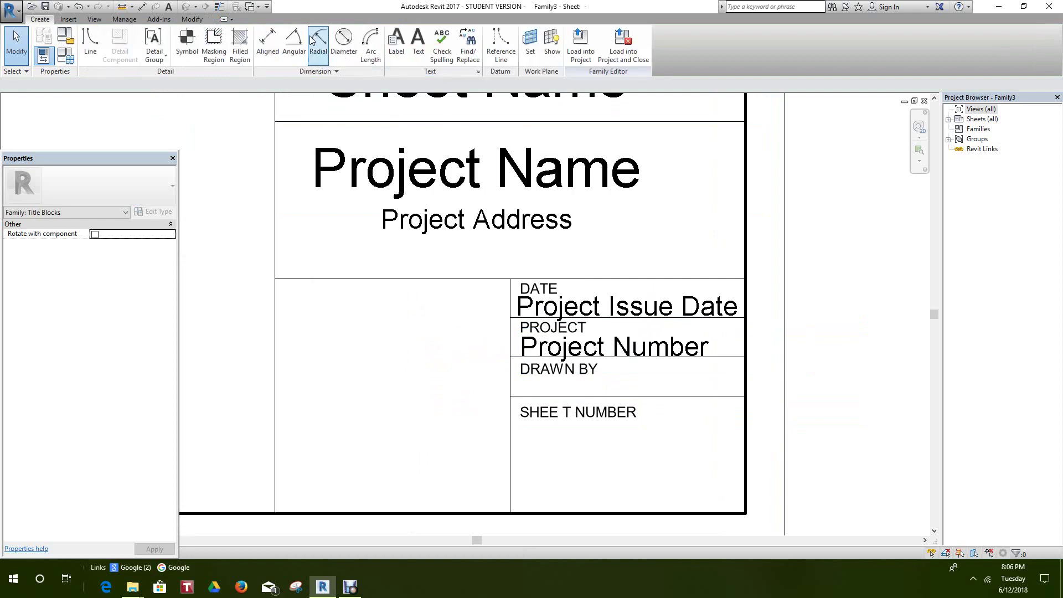
{"action": "left_click", "coordinate": [397, 39]}
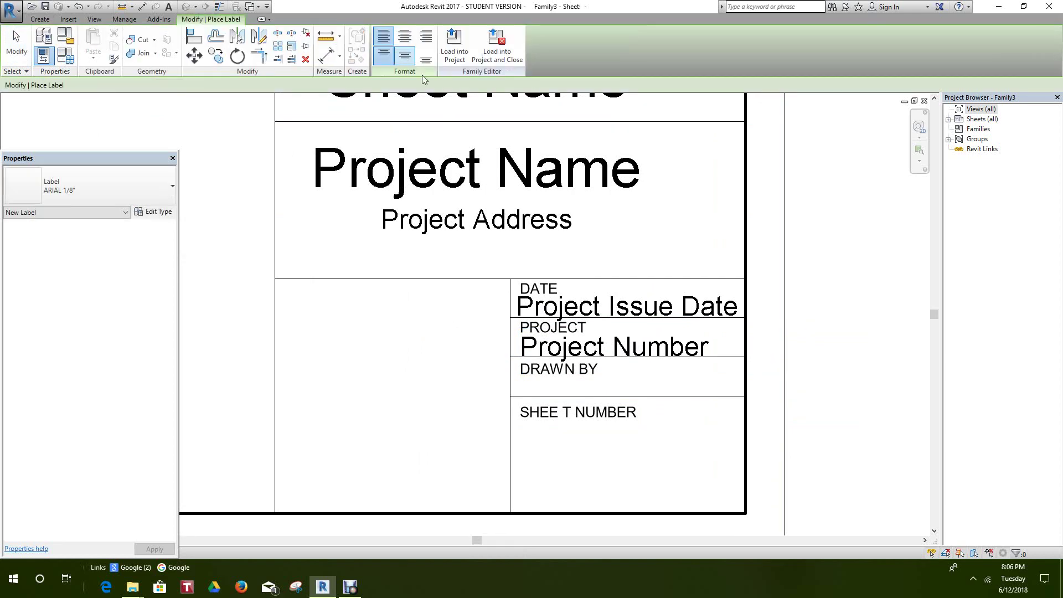
{"action": "left_click", "coordinate": [522, 383]}
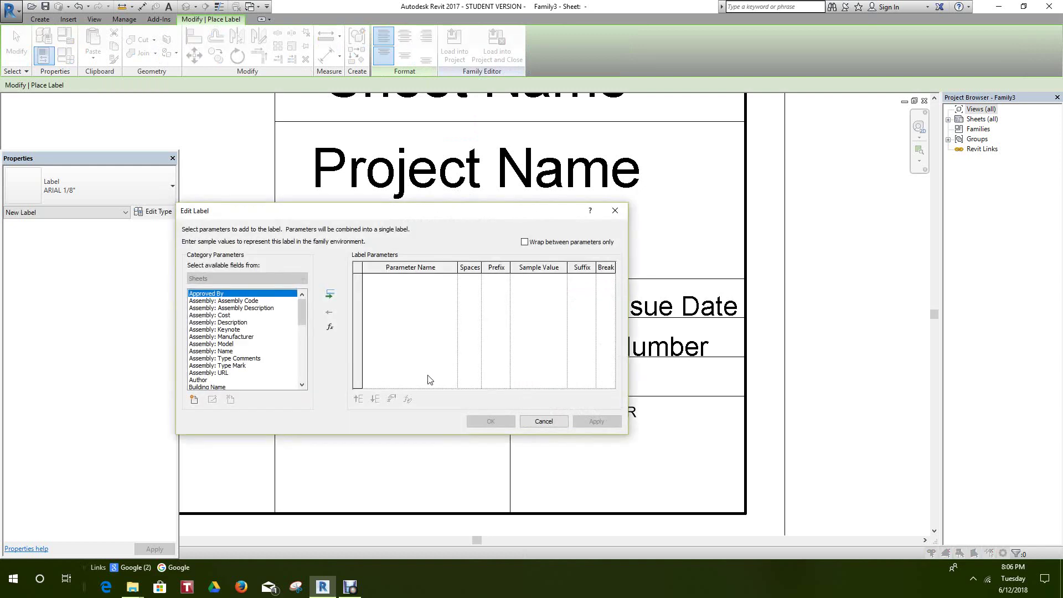
Assign the Drawn By parameter to the new DRAWN BY row label and finish placing labels
{"action": "left_click_drag", "start_coordinate": [302, 319], "coordinate": [304, 344]}
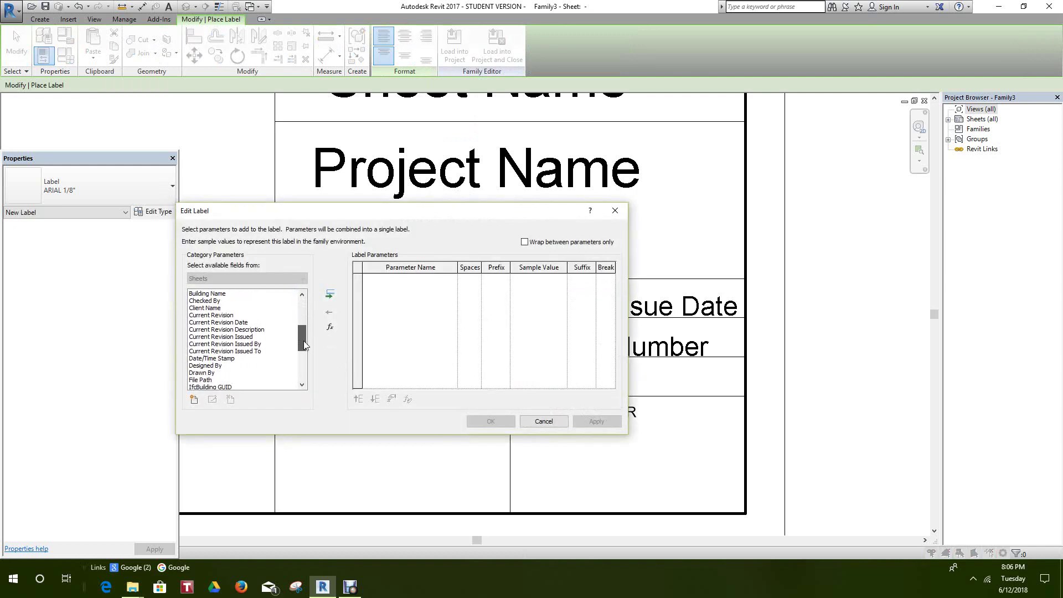
{"action": "left_click", "coordinate": [200, 373]}
{"action": "left_click", "coordinate": [329, 296]}
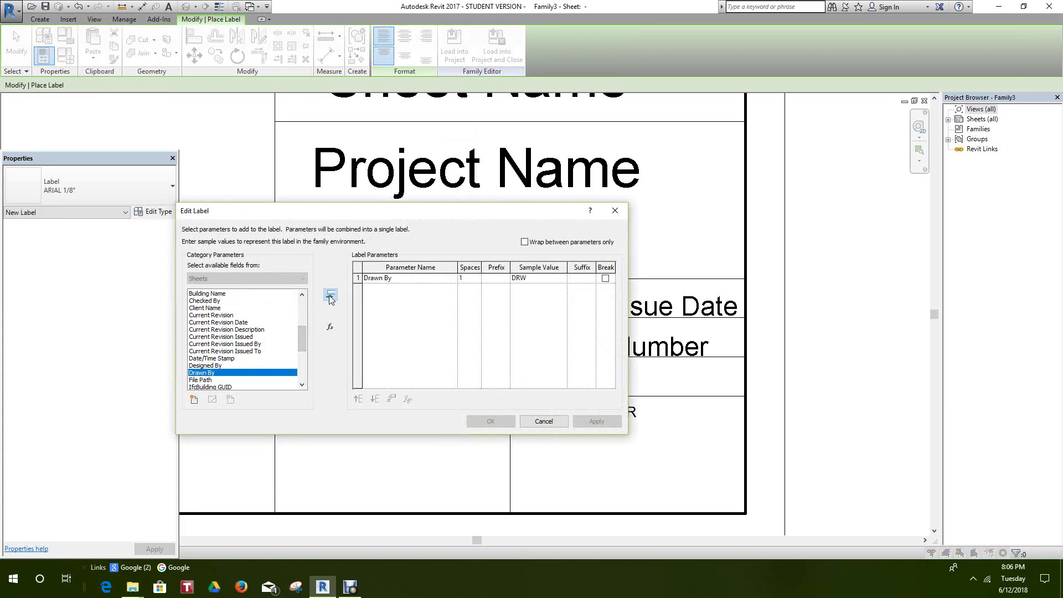
{"action": "left_click", "coordinate": [592, 424]}
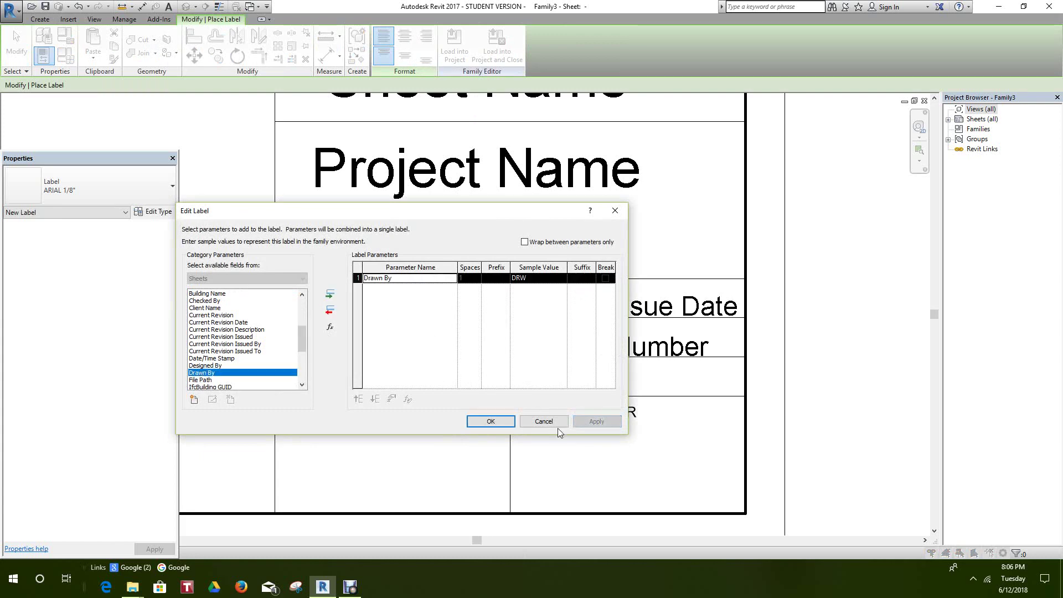
{"action": "left_click", "coordinate": [491, 425]}
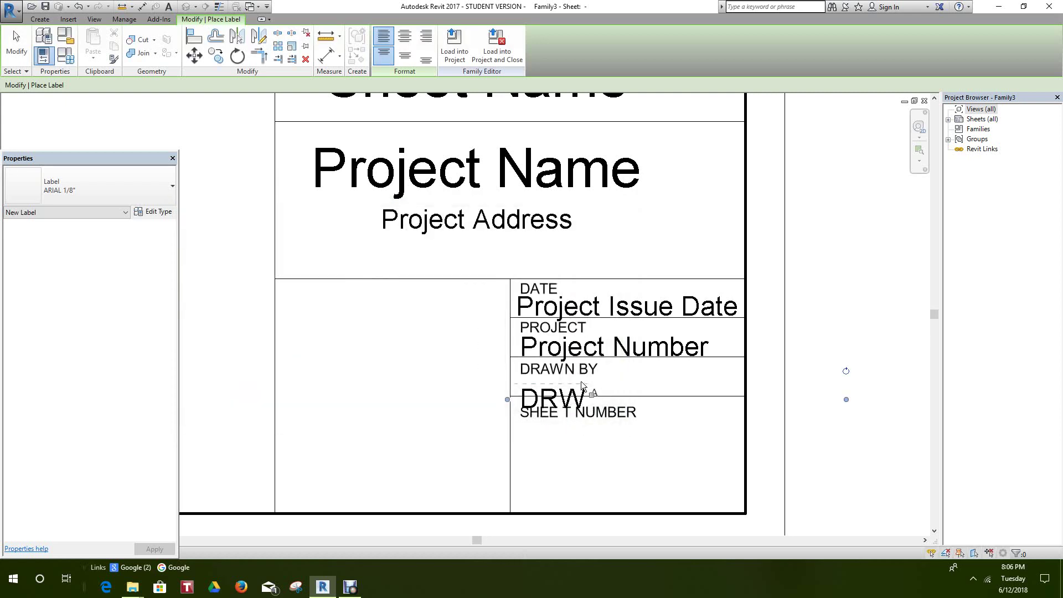
{"action": "scroll", "coordinate": [582, 385], "scroll_direction": "up", "scroll_amount": 2}
{"action": "right_click", "coordinate": [626, 363]}
{"action": "key", "text": "Escape"}
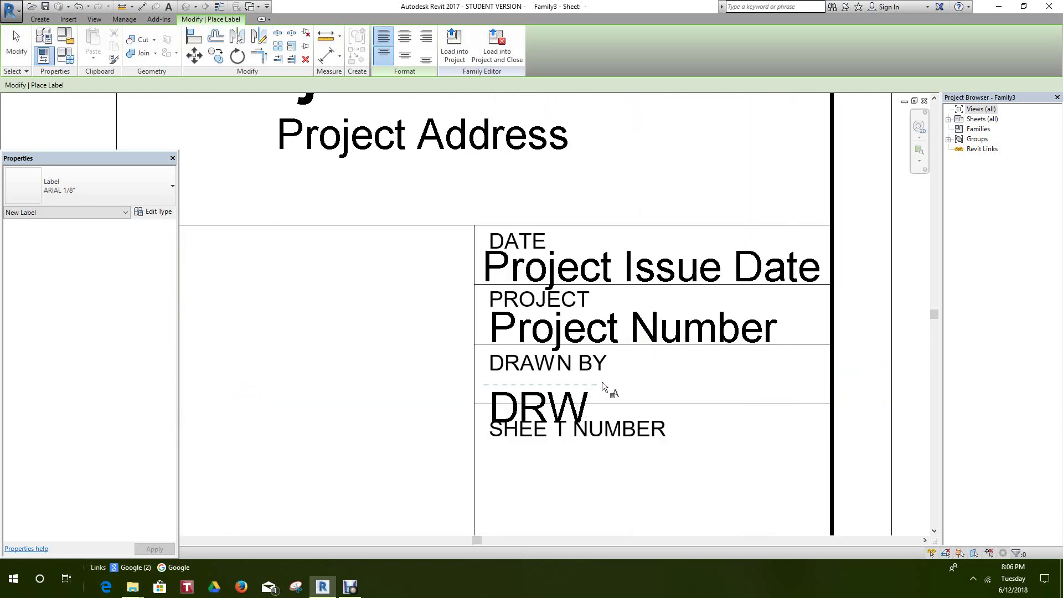
{"action": "right_click", "coordinate": [605, 382]}
{"action": "left_click", "coordinate": [634, 388]}
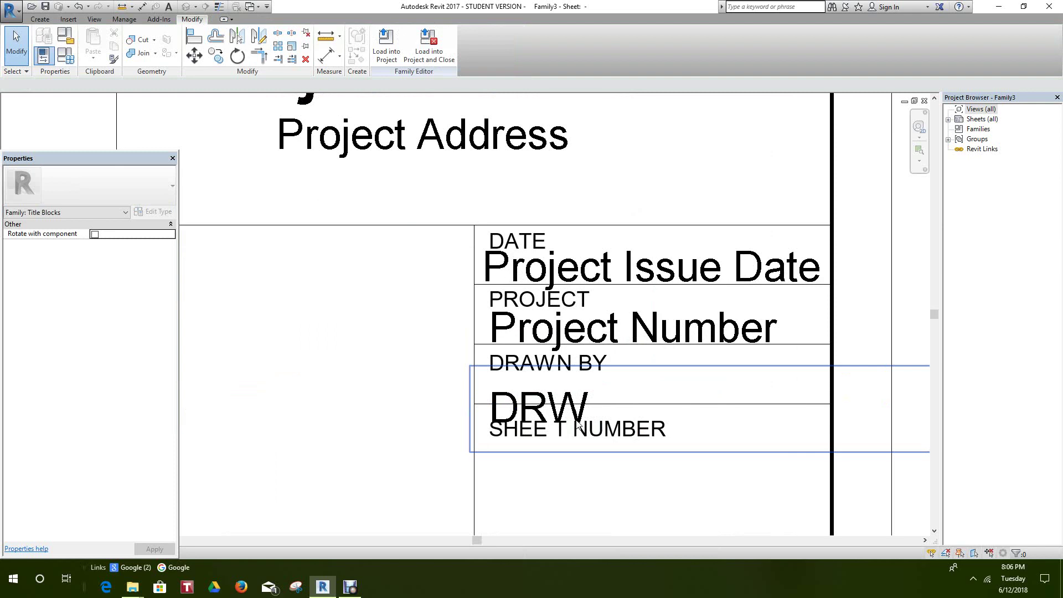
Move the DRW label up so it sits inside the DRAWN BY row, just below the DRAWN BY text
{"action": "scroll", "coordinate": [637, 413], "scroll_direction": "down", "scroll_amount": 2}
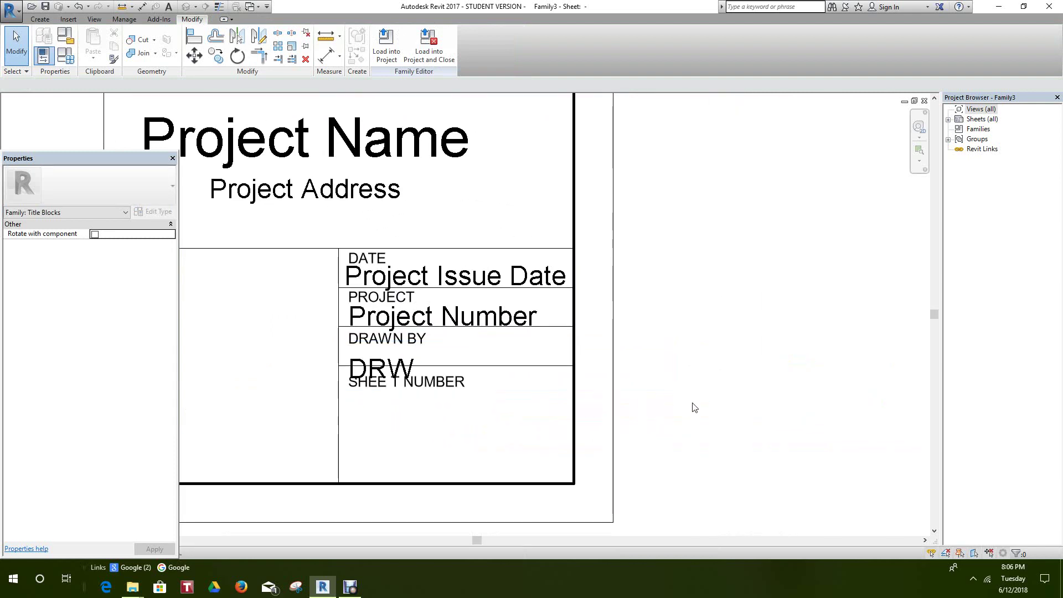
{"action": "left_click", "coordinate": [504, 403]}
{"action": "mouse_move", "coordinate": [501, 392]}
{"action": "left_mouse_down"}
{"action": "mouse_move", "coordinate": [496, 372]}
{"action": "mouse_move", "coordinate": [506, 385]}
{"action": "left_mouse_up"}
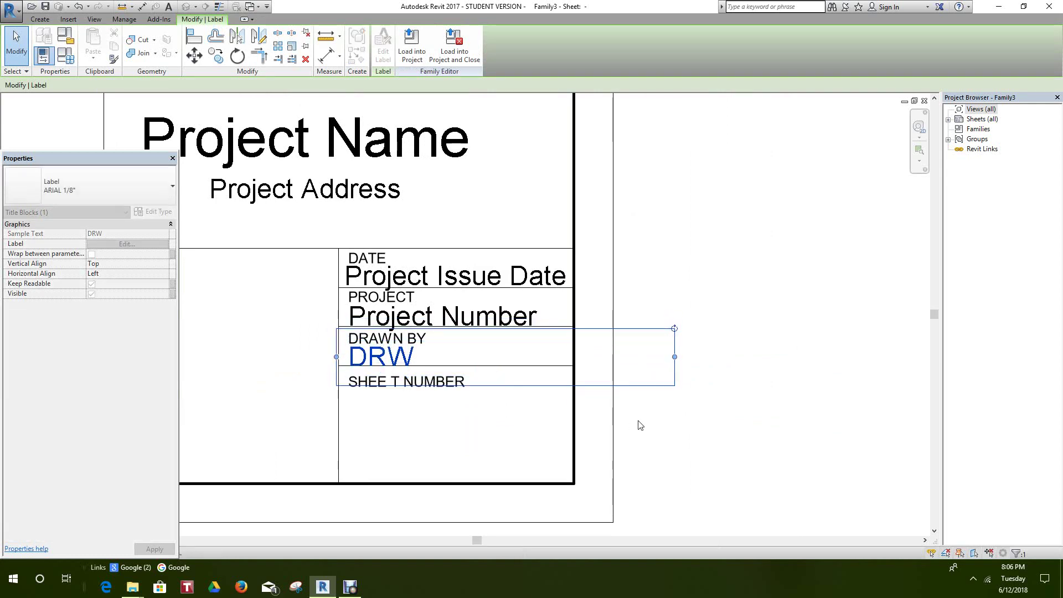
{"action": "left_click", "coordinate": [653, 424]}
{"action": "scroll", "coordinate": [715, 428], "scroll_direction": "down", "scroll_amount": 2}
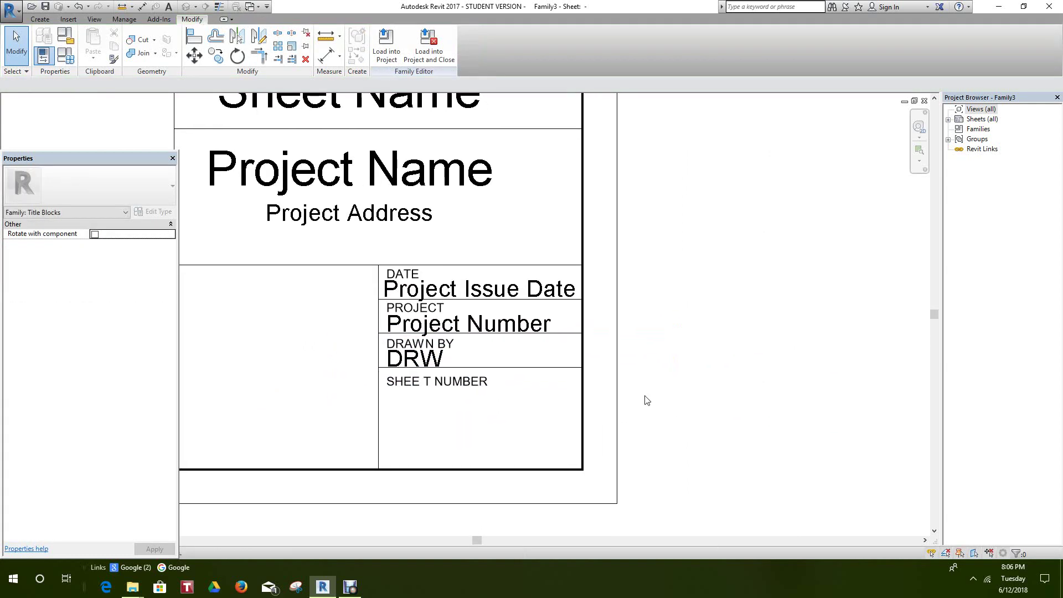
Place a left-aligned ARIAL 1/4 label in the sheet number cell, below the SHEET NUMBER caption
{"action": "middle_click_drag", "start_coordinate": [595, 400], "coordinate": [577, 397]}
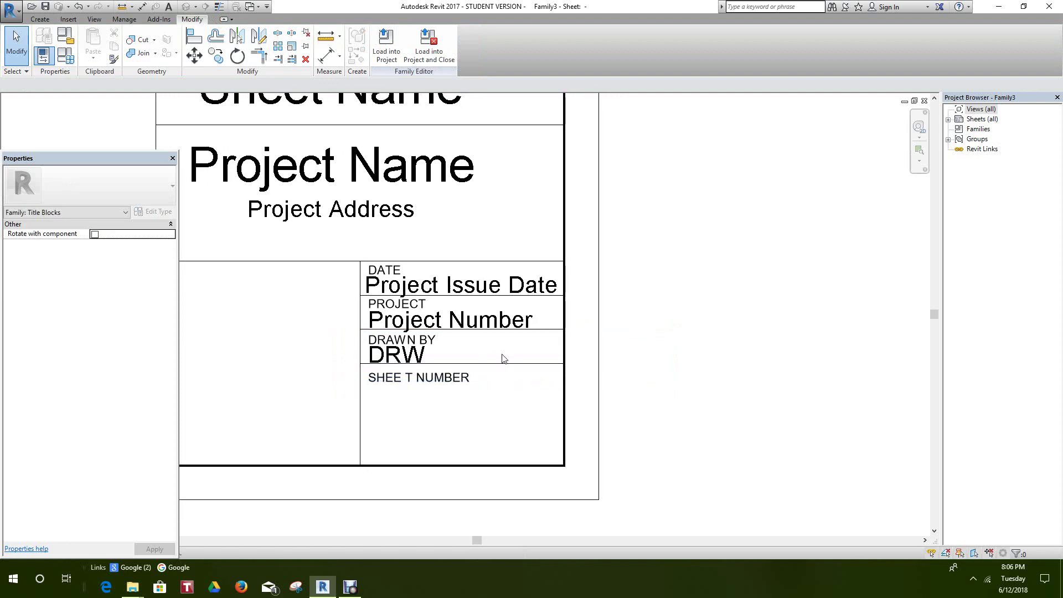
{"action": "scroll", "coordinate": [523, 354], "scroll_direction": "down", "scroll_amount": 3}
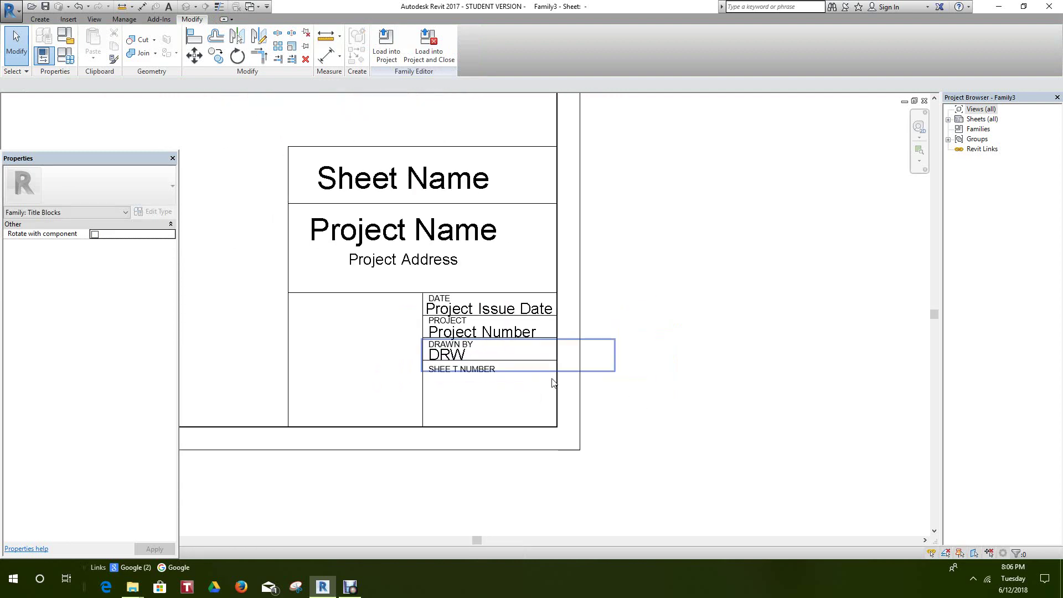
{"action": "scroll", "coordinate": [551, 388], "scroll_direction": "up", "scroll_amount": 3}
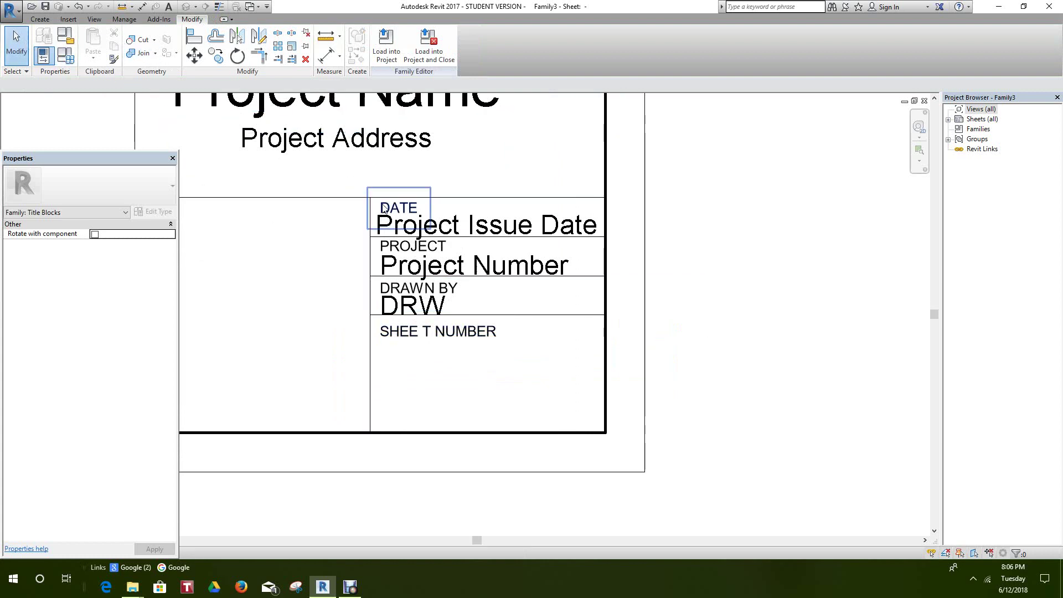
{"action": "scroll", "coordinate": [486, 301], "scroll_direction": "up", "scroll_amount": 1}
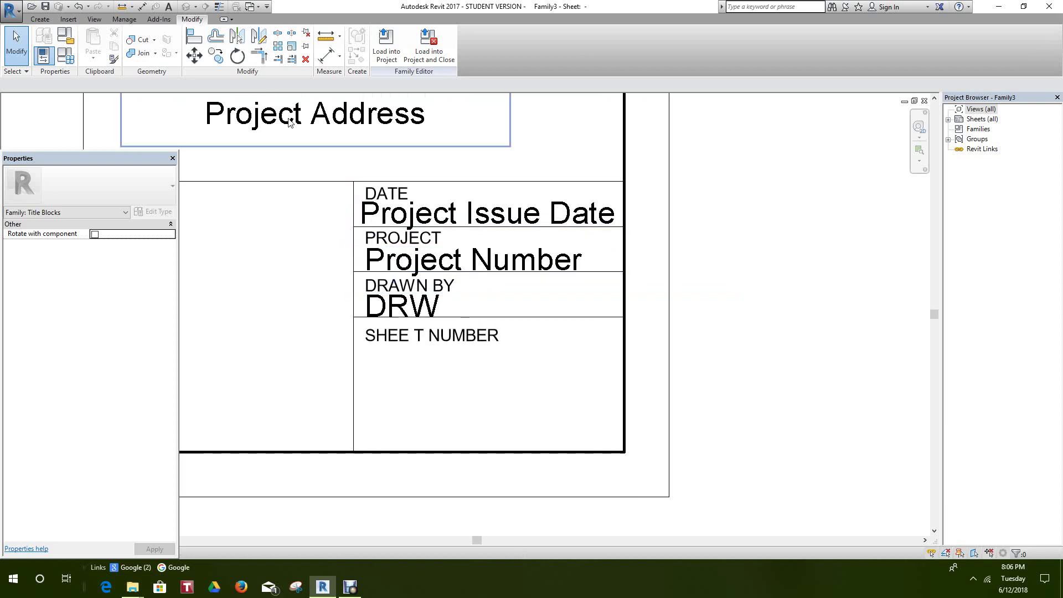
{"action": "left_click", "coordinate": [40, 19]}
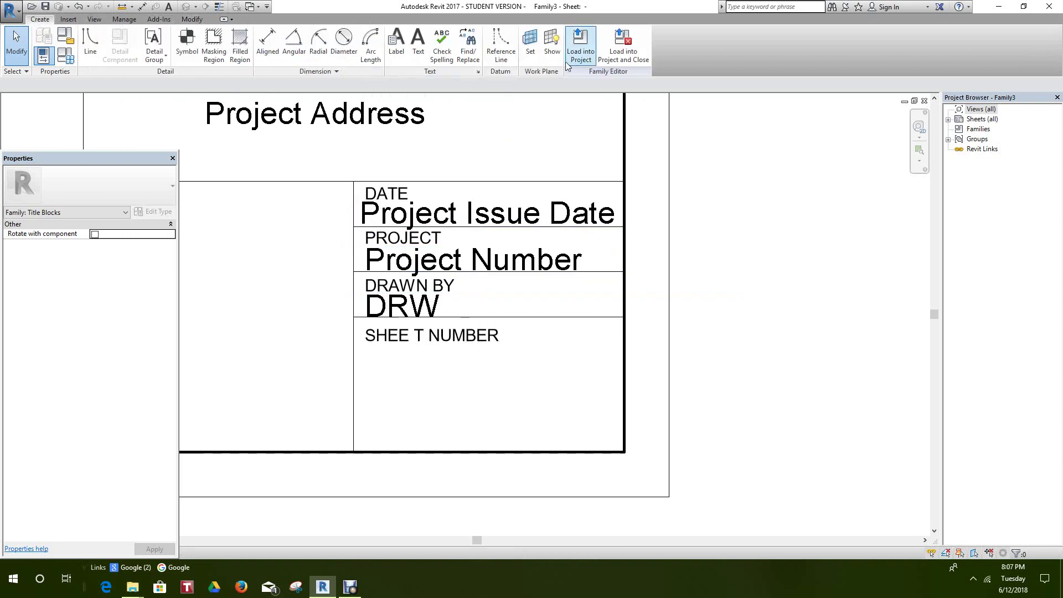
{"action": "left_click", "coordinate": [397, 43]}
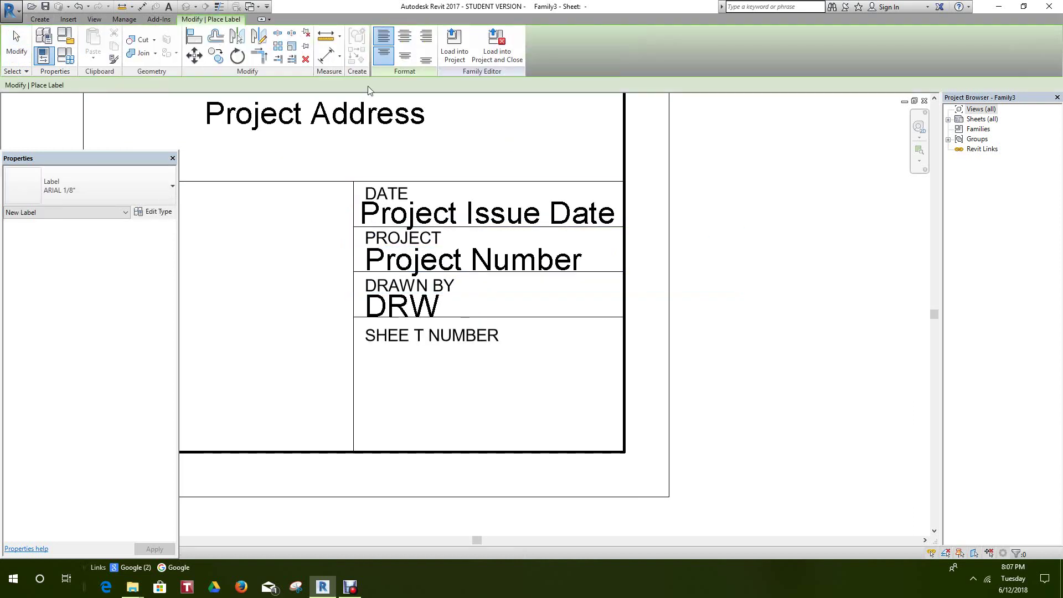
{"action": "left_click", "coordinate": [172, 188]}
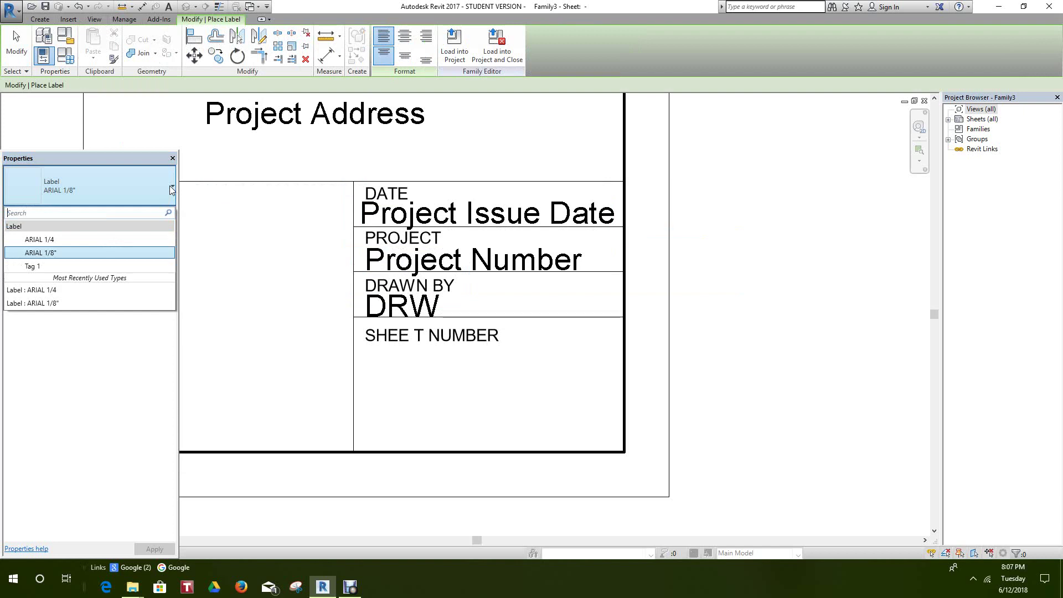
{"action": "left_click", "coordinate": [57, 241]}
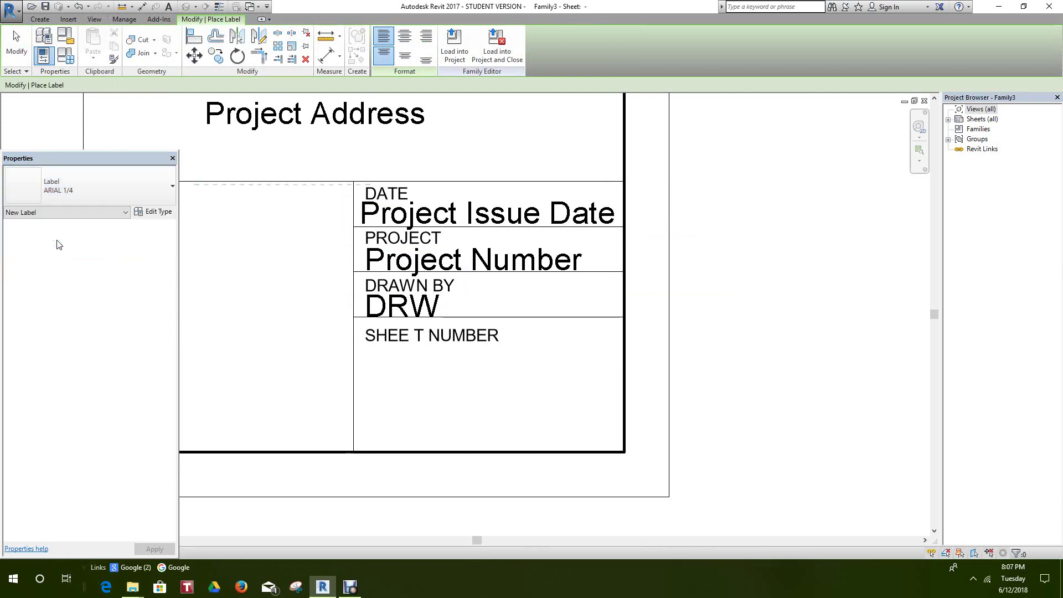
{"action": "left_click", "coordinate": [421, 386]}
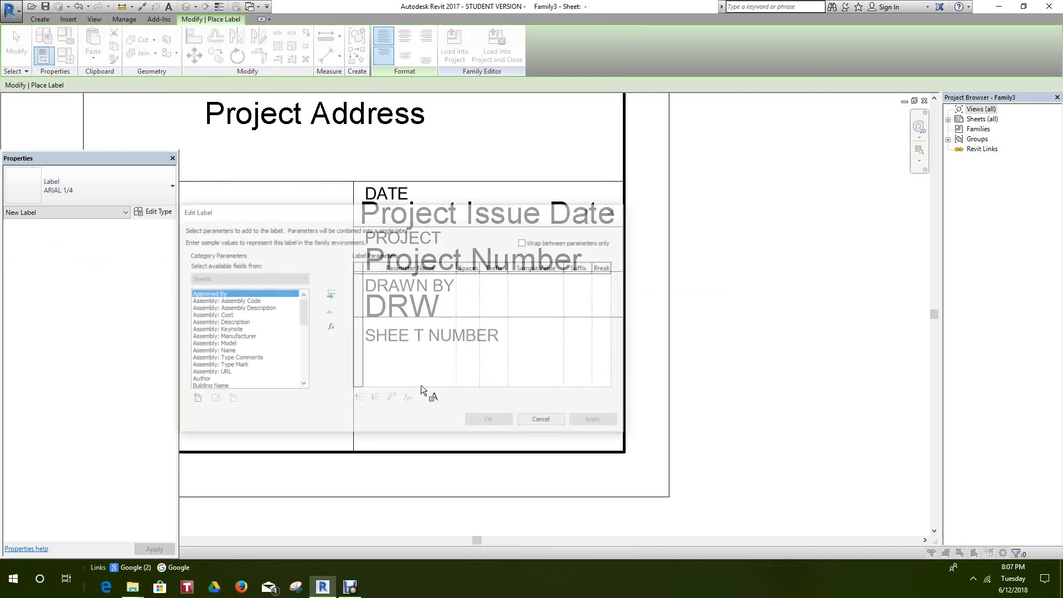
Assign the Sheet Number parameter to the new label and finish placing labels
{"action": "left_click_drag", "start_coordinate": [302, 310], "coordinate": [308, 367]}
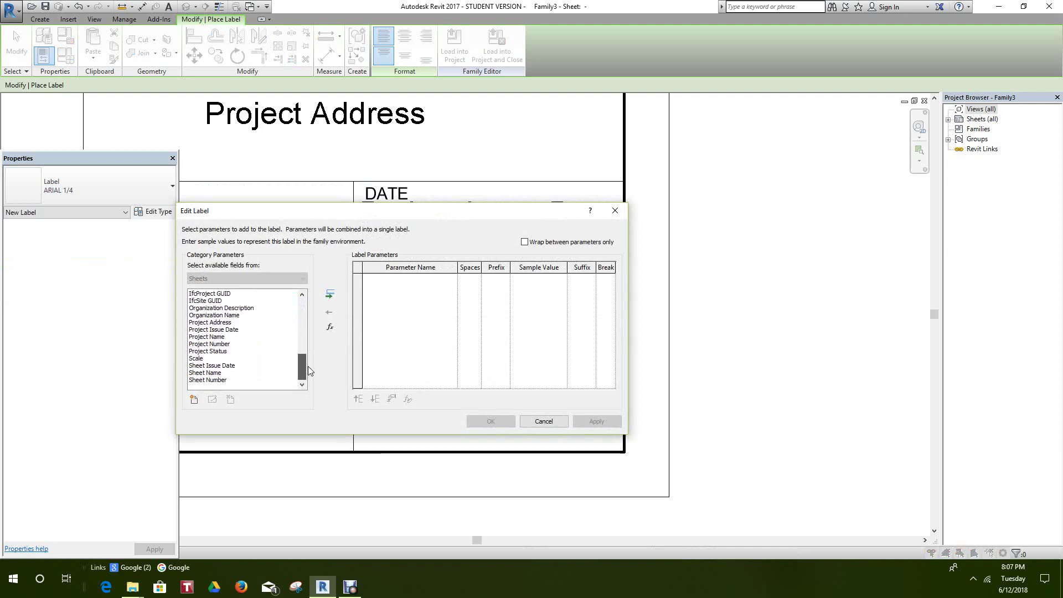
{"action": "left_click", "coordinate": [212, 381]}
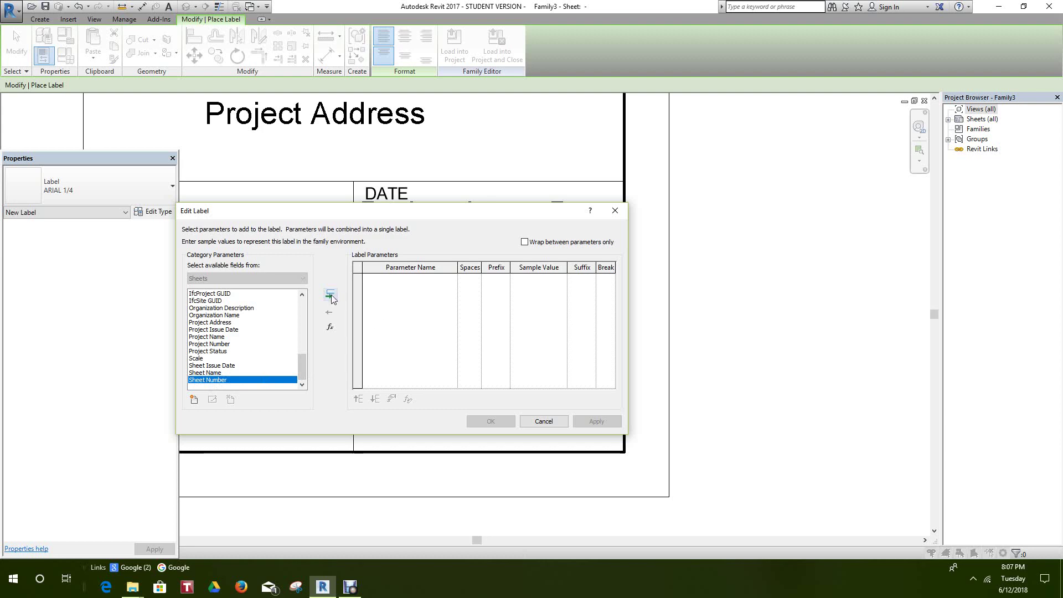
{"action": "left_click", "coordinate": [330, 297]}
{"action": "left_click", "coordinate": [490, 422]}
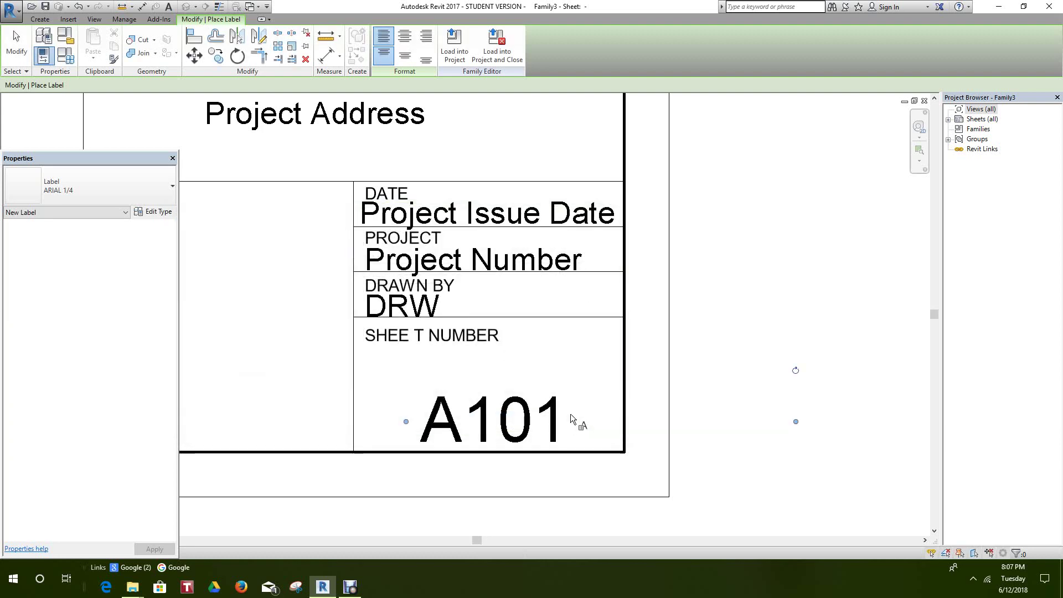
{"action": "scroll", "coordinate": [570, 414], "scroll_direction": "down", "scroll_amount": 3}
{"action": "left_click", "coordinate": [711, 332]}
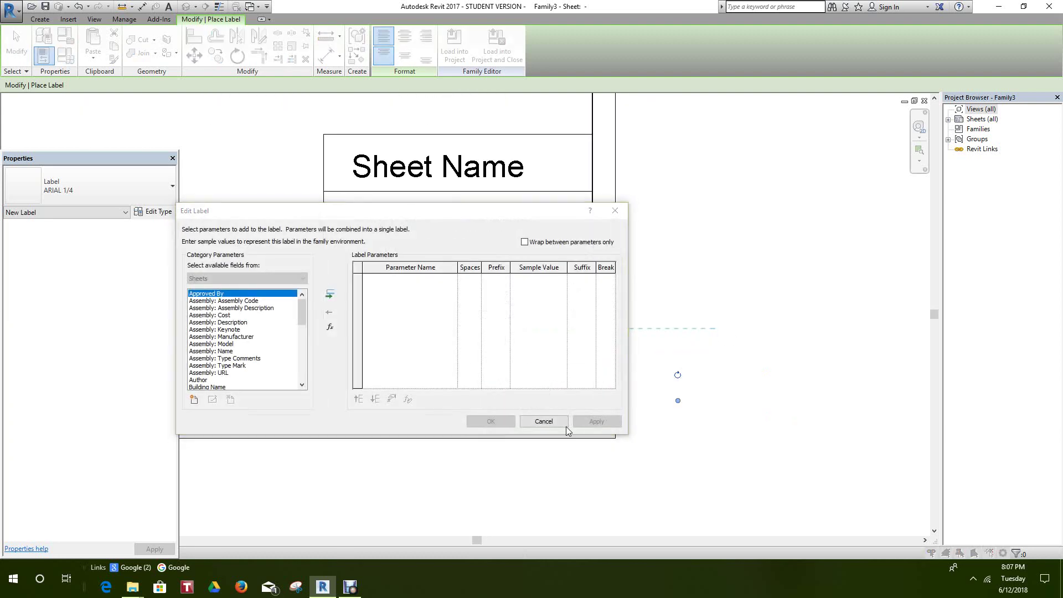
{"action": "left_click", "coordinate": [608, 419]}
{"action": "scroll", "coordinate": [682, 316], "scroll_direction": "down", "scroll_amount": 1}
{"action": "scroll", "coordinate": [682, 316], "scroll_direction": "down", "scroll_amount": 1}
{"action": "right_click", "coordinate": [682, 323]}
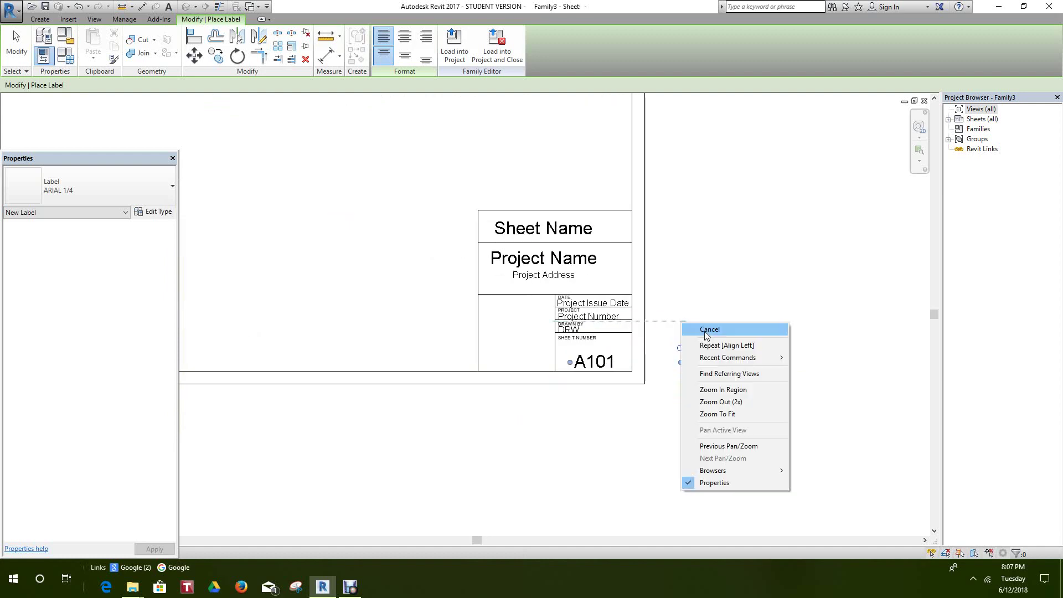
{"action": "left_click", "coordinate": [715, 330]}
{"action": "scroll", "coordinate": [613, 364], "scroll_direction": "up", "scroll_amount": 1}
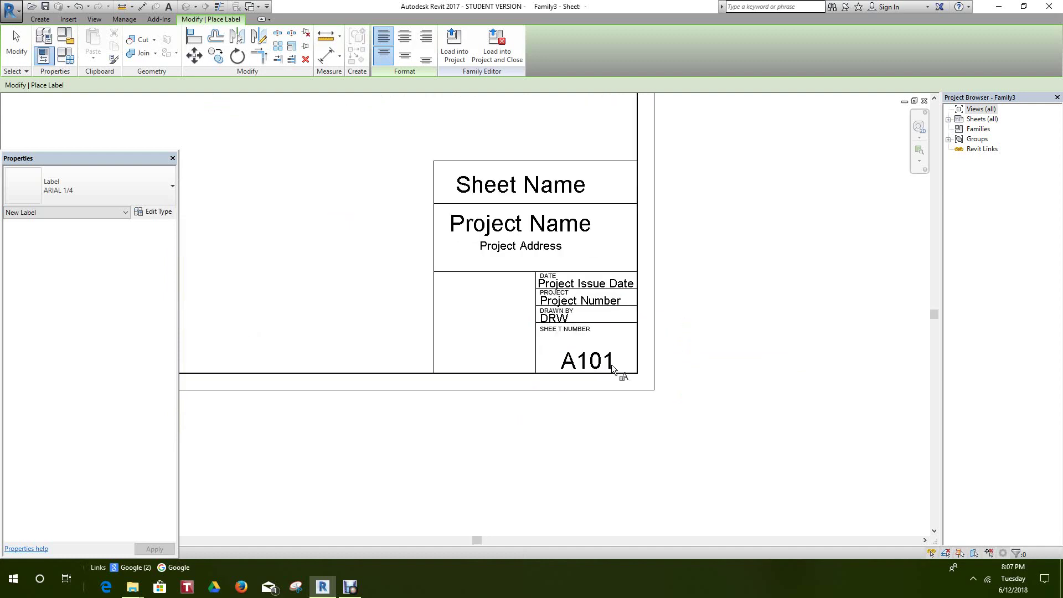
{"action": "right_click", "coordinate": [619, 347]}
{"action": "left_click", "coordinate": [637, 355]}
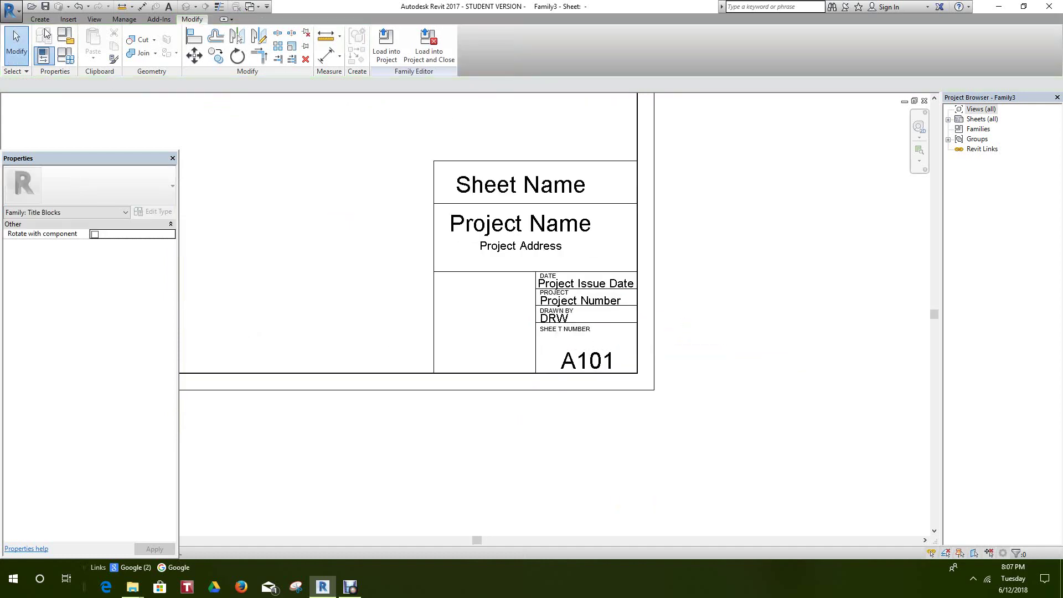
Move the A101 label slightly up within the sheet number cell and narrow its box to fit the text
{"action": "scroll", "coordinate": [641, 363], "scroll_direction": "up", "scroll_amount": 1}
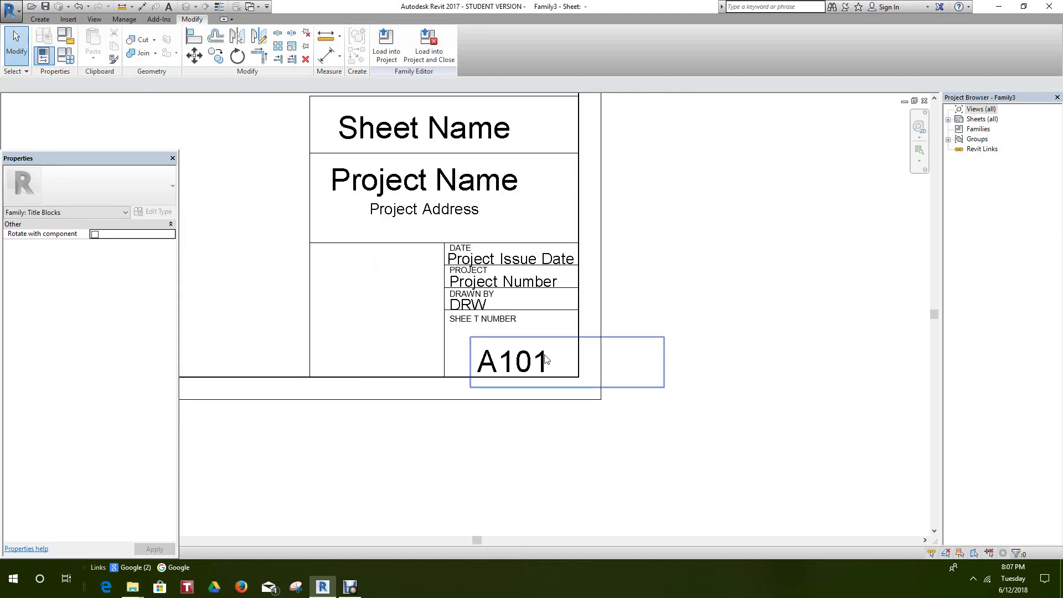
{"action": "left_click", "coordinate": [542, 338]}
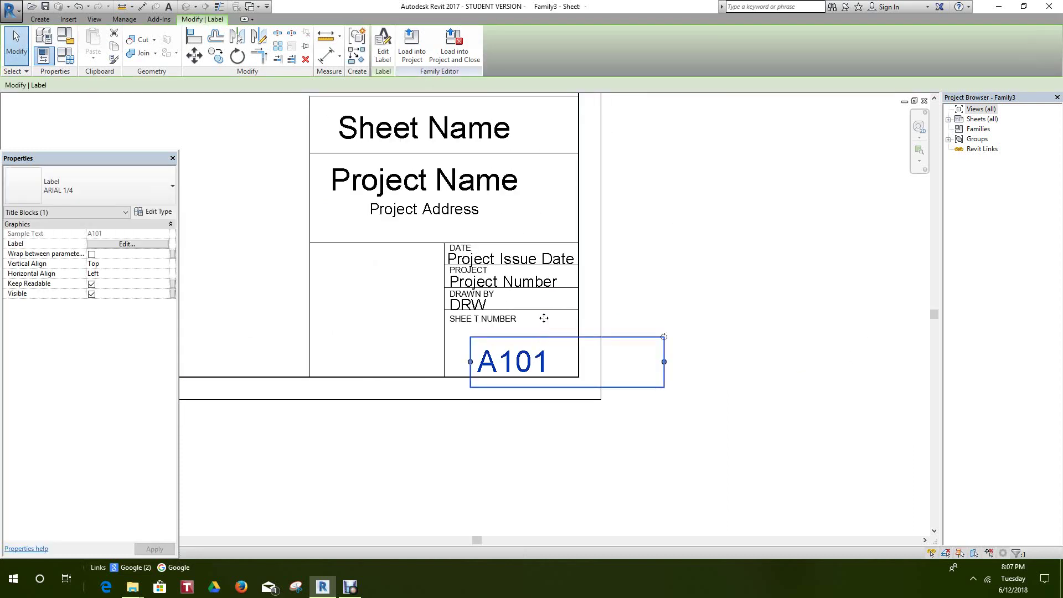
{"action": "left_click_drag", "start_coordinate": [541, 331], "coordinate": [542, 321]}
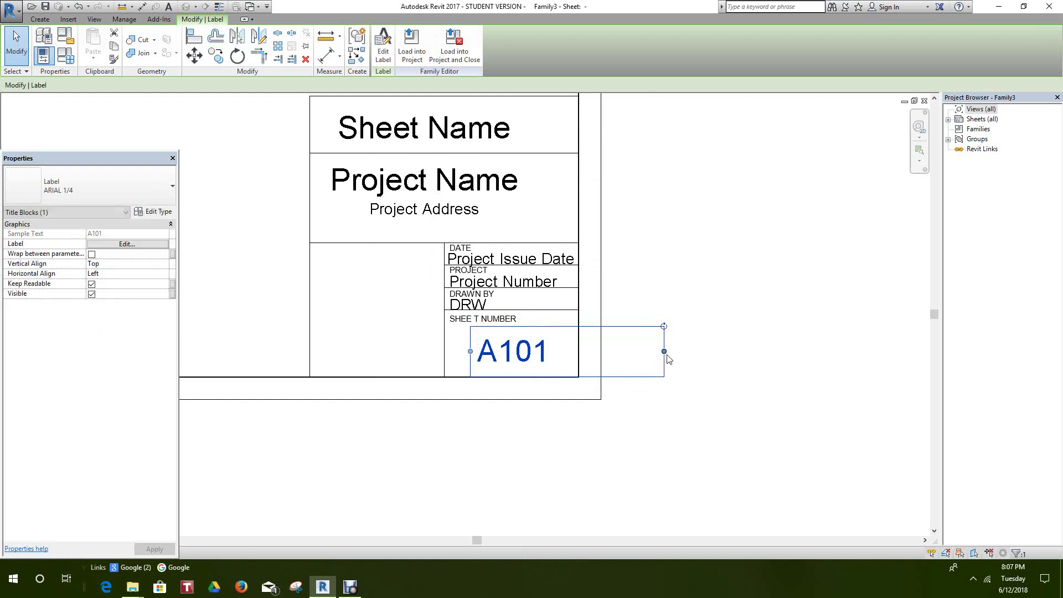
{"action": "left_click_drag", "start_coordinate": [665, 351], "coordinate": [555, 353]}
{"action": "left_click", "coordinate": [738, 288]}
Shift the Sheet Name label right so it is roughly centred in its row
{"action": "scroll", "coordinate": [738, 287], "scroll_direction": "down", "scroll_amount": 6}
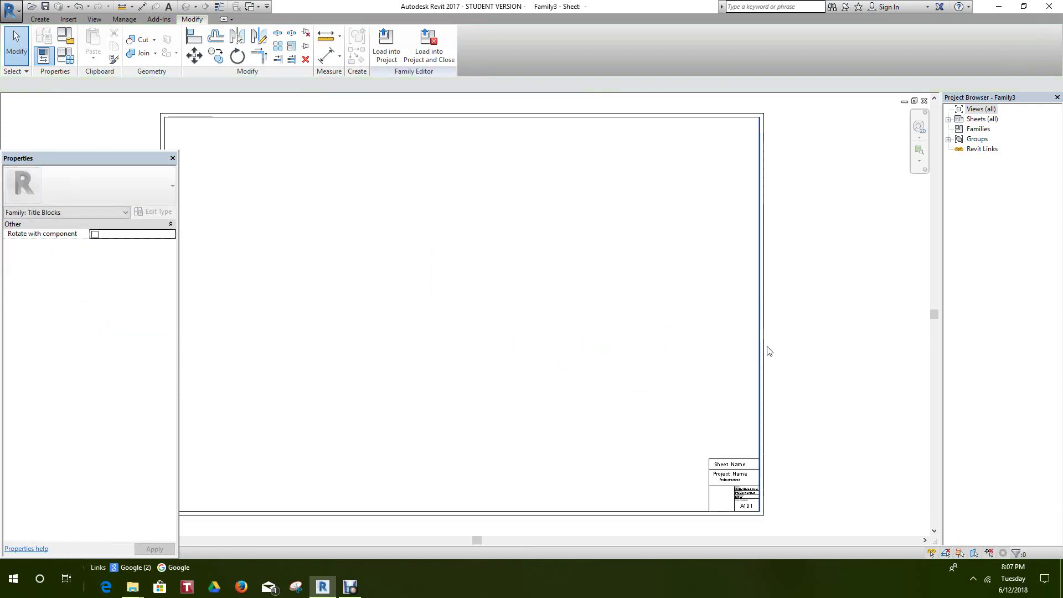
{"action": "scroll", "coordinate": [746, 464], "scroll_direction": "up", "scroll_amount": 3}
{"action": "middle_click_drag", "start_coordinate": [745, 463], "coordinate": [741, 314]}
{"action": "scroll", "coordinate": [710, 350], "scroll_direction": "up", "scroll_amount": 6}
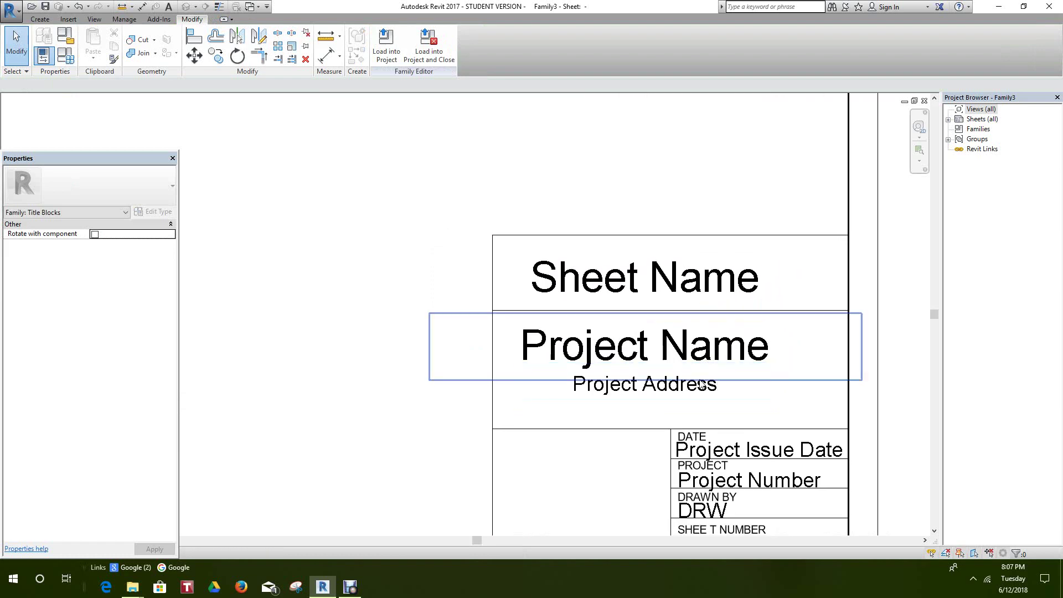
{"action": "scroll", "coordinate": [709, 376], "scroll_direction": "down", "scroll_amount": 2}
{"action": "scroll", "coordinate": [683, 265], "scroll_direction": "up", "scroll_amount": 2}
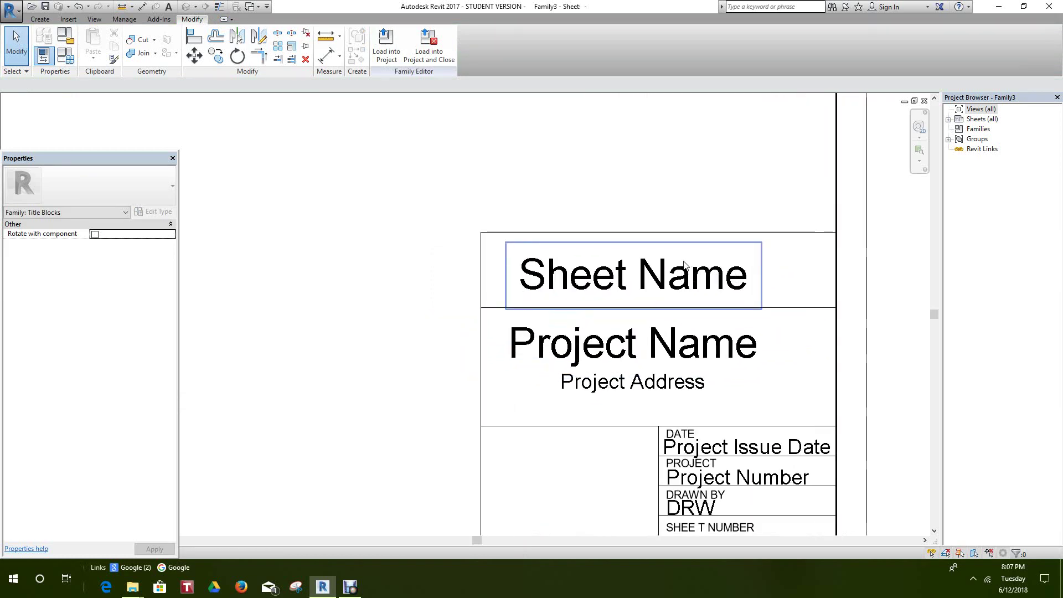
{"action": "left_click", "coordinate": [684, 260]}
{"action": "left_click_drag", "start_coordinate": [686, 244], "coordinate": [718, 244]}
{"action": "key", "text": "Escape"}
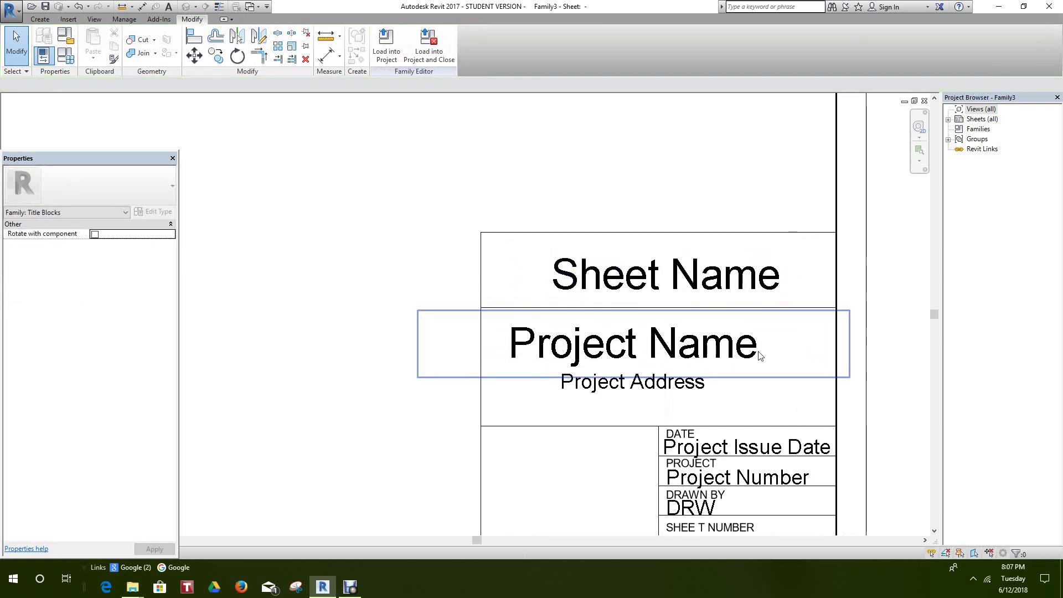
Shift the Project Name and Project Address labels right so they line up centred under the Sheet Name label
{"action": "left_click", "coordinate": [759, 349]}
{"action": "left_click_drag", "start_coordinate": [775, 344], "coordinate": [784, 343]}
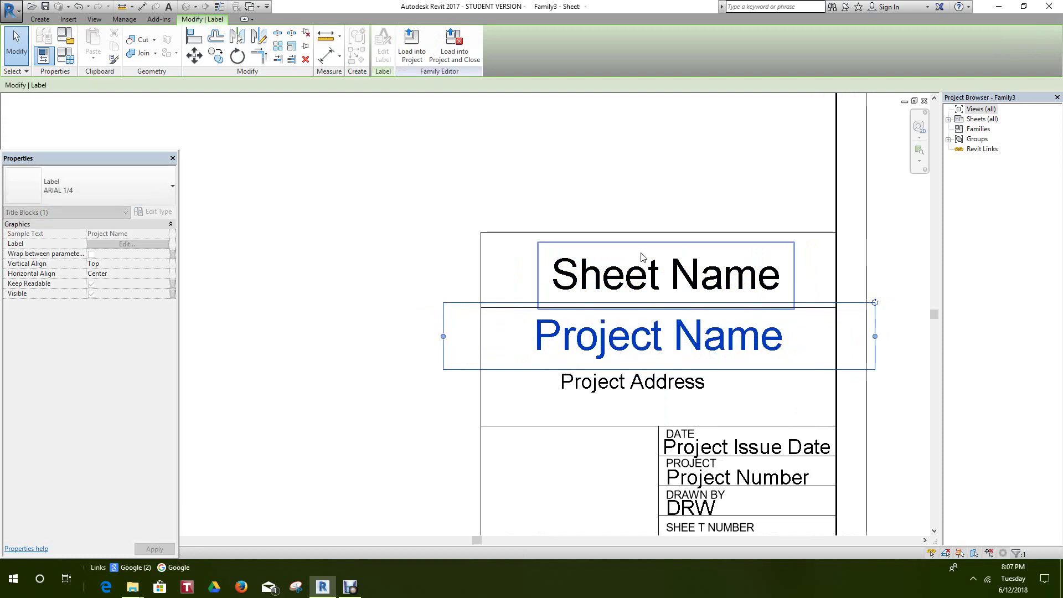
{"action": "left_click", "coordinate": [672, 397]}
{"action": "left_click_drag", "start_coordinate": [673, 399], "coordinate": [710, 395]}
{"action": "left_click", "coordinate": [637, 192]}
Import the image file 0 (1).jpg from the Desktop as the title block logo
{"action": "scroll", "coordinate": [706, 214], "scroll_direction": "down", "scroll_amount": 4}
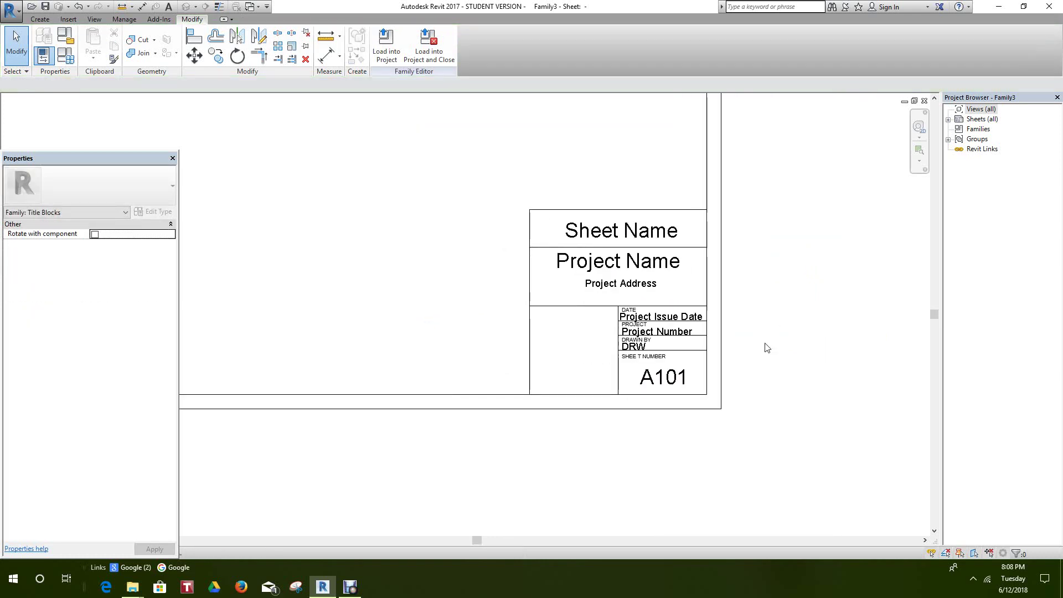
{"action": "scroll", "coordinate": [765, 355], "scroll_direction": "down", "scroll_amount": 4}
{"action": "scroll", "coordinate": [729, 448], "scroll_direction": "up", "scroll_amount": 6}
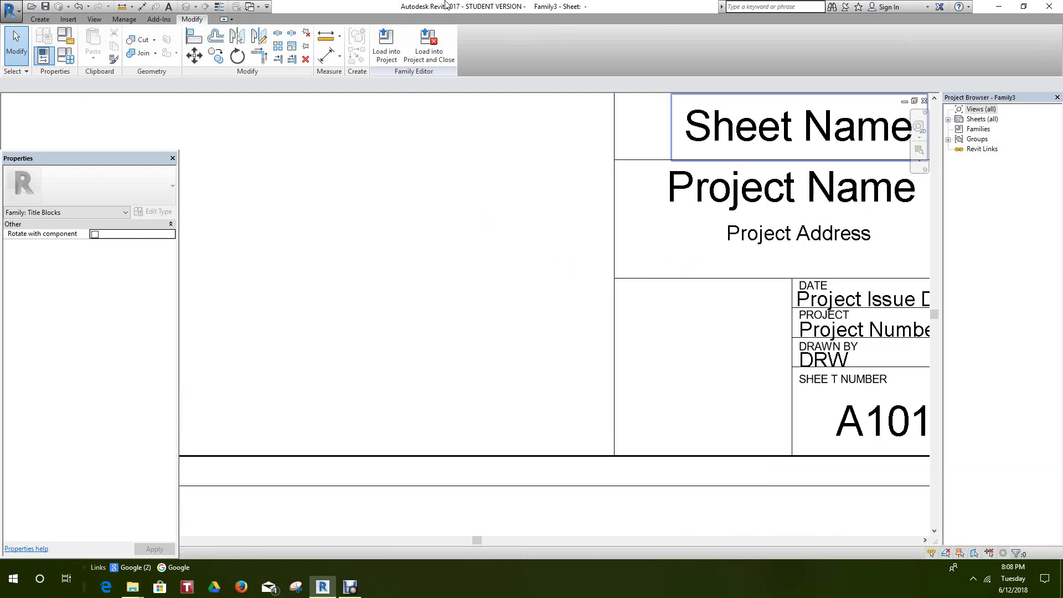
{"action": "left_click", "coordinate": [68, 19]}
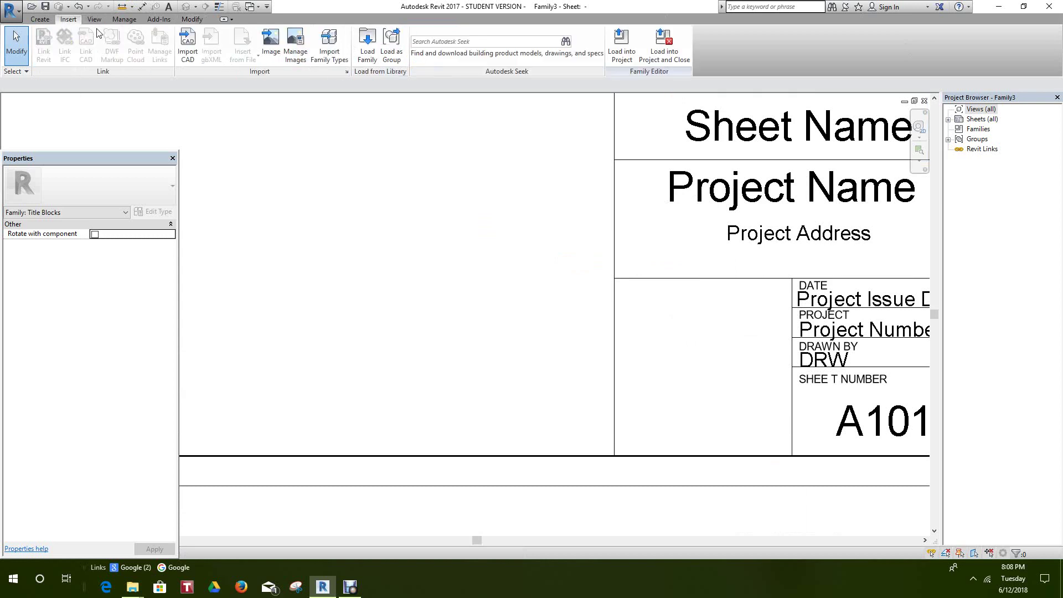
{"action": "left_click", "coordinate": [271, 42]}
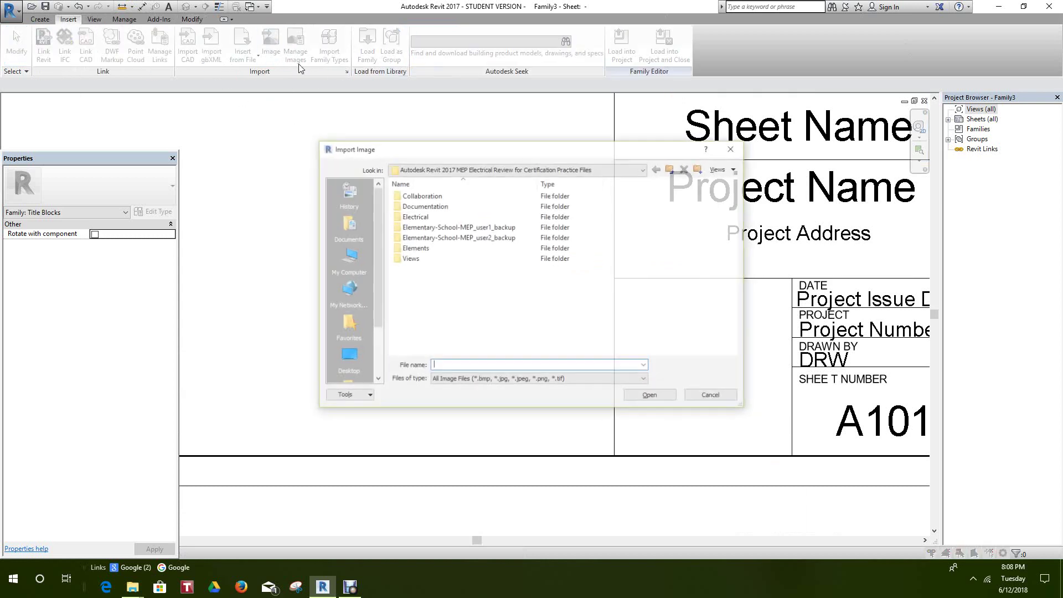
{"action": "left_click", "coordinate": [344, 355]}
{"action": "scroll", "coordinate": [434, 306], "scroll_direction": "down", "scroll_amount": 5}
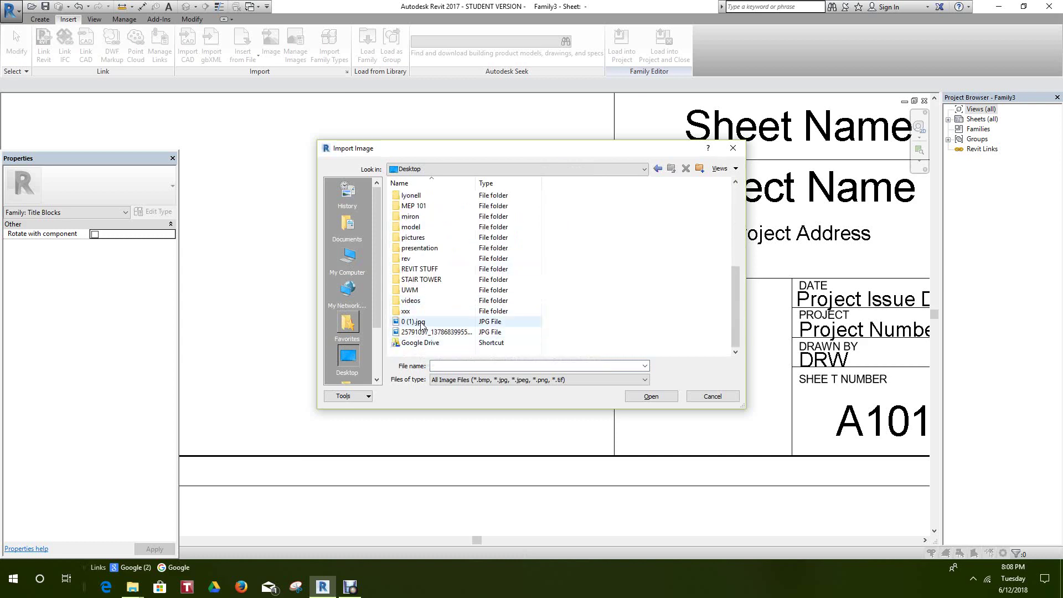
{"action": "left_click", "coordinate": [419, 323]}
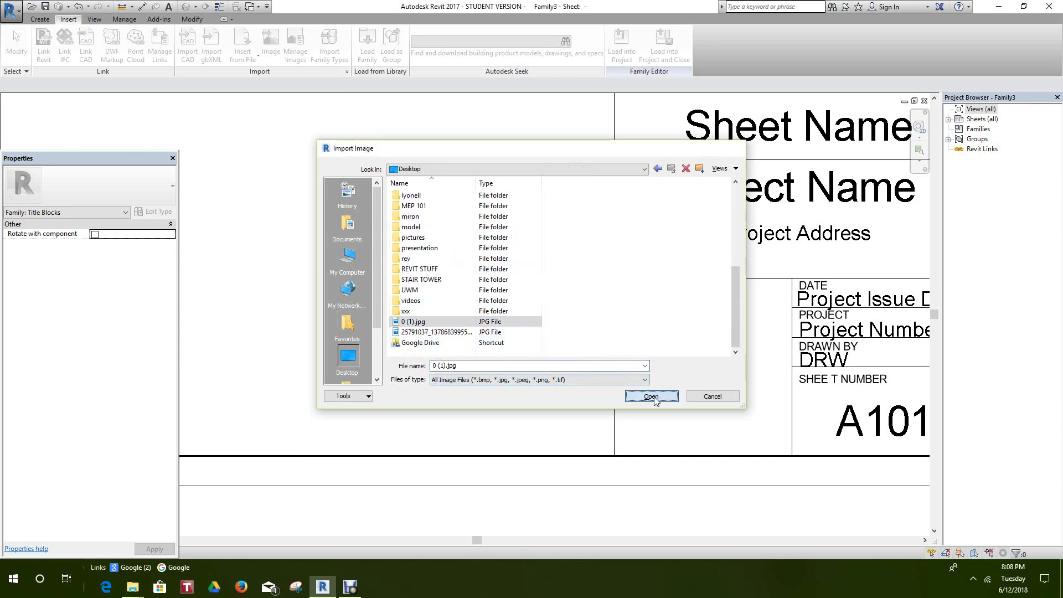
{"action": "left_click", "coordinate": [651, 396]}
Place the logo image in the empty sheet area beside the title block and scale it down to about 2.1" wide
{"action": "scroll", "coordinate": [654, 396], "scroll_direction": "down", "scroll_amount": 4}
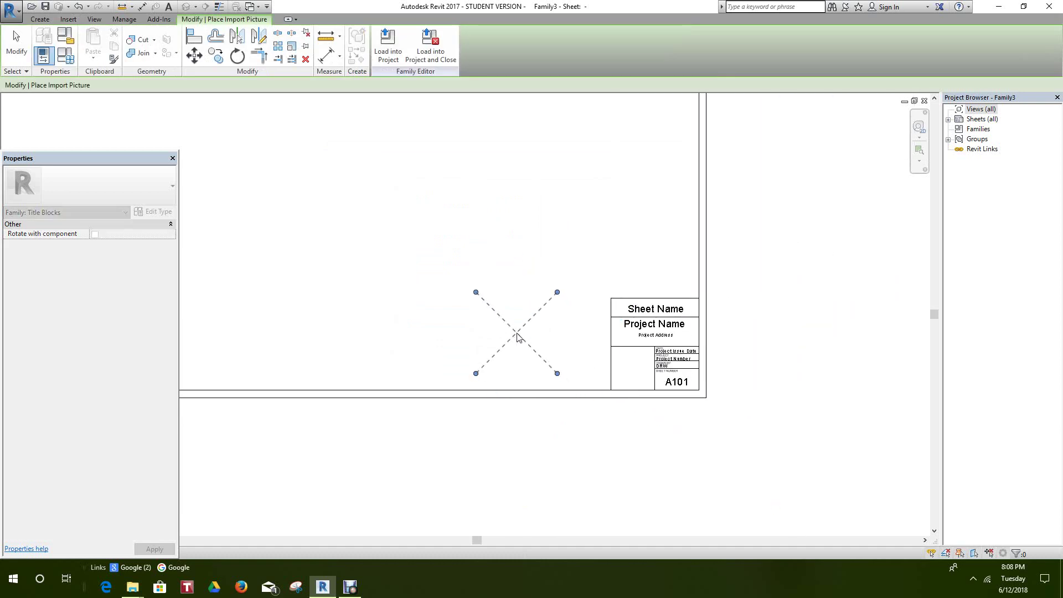
{"action": "left_click", "coordinate": [517, 332]}
{"action": "scroll", "coordinate": [561, 377], "scroll_direction": "up", "scroll_amount": 2}
{"action": "left_click_drag", "start_coordinate": [557, 376], "coordinate": [514, 344]}
{"action": "key", "text": "Escape"}
Move the logo image to the title block's empty logo cell and scale it down to about 1.5" wide
{"action": "left_click", "coordinate": [517, 288]}
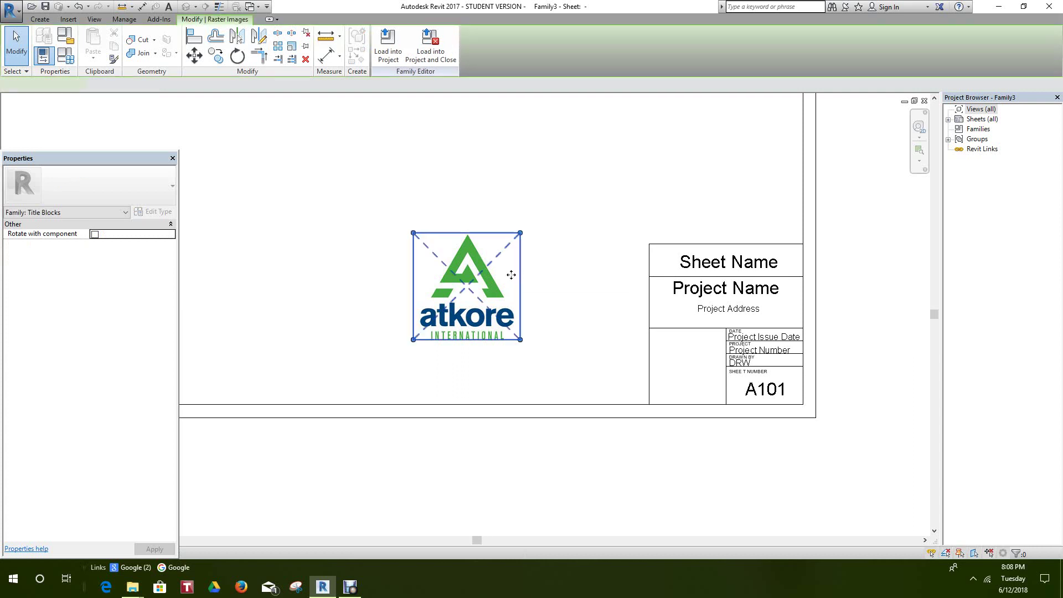
{"action": "left_click_drag", "start_coordinate": [517, 292], "coordinate": [714, 344]}
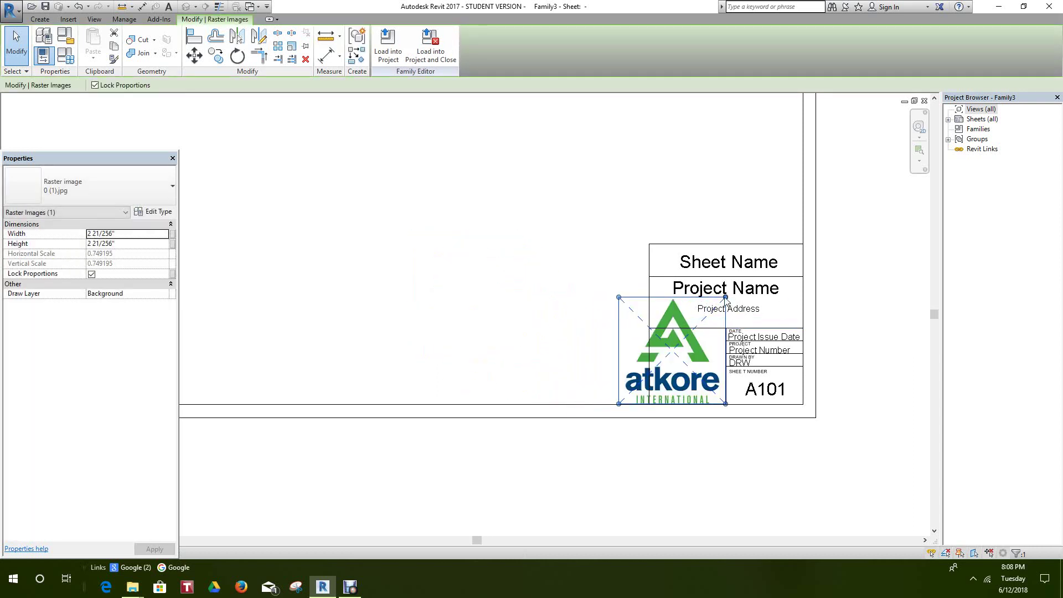
{"action": "left_click_drag", "start_coordinate": [725, 297], "coordinate": [693, 330]}
{"action": "left_click", "coordinate": [570, 351]}
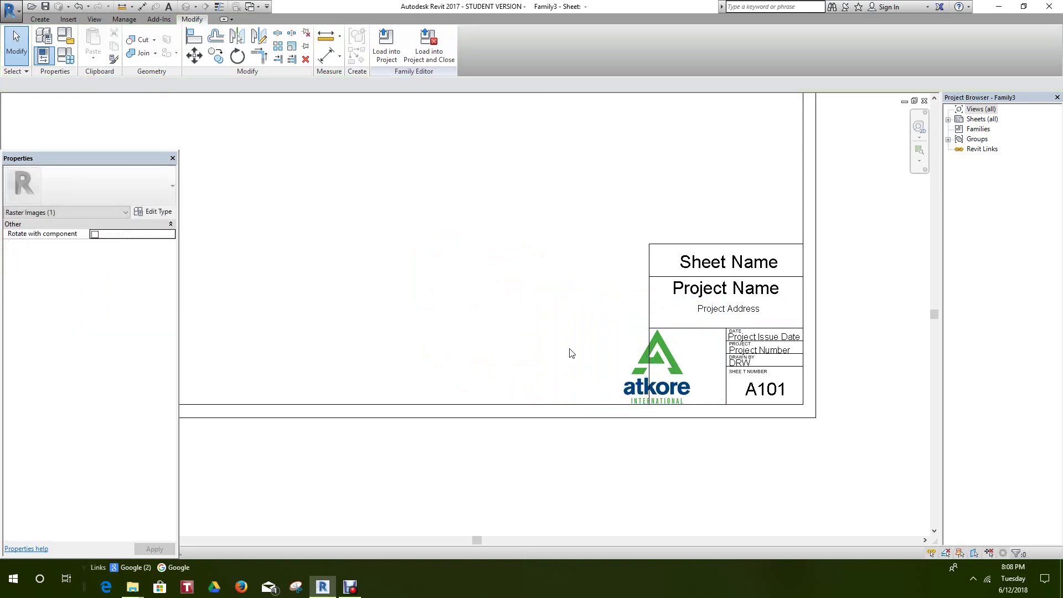
Nudge the logo image right until it fits inside the empty cell beside the sheet number
{"action": "left_click", "coordinate": [644, 360]}
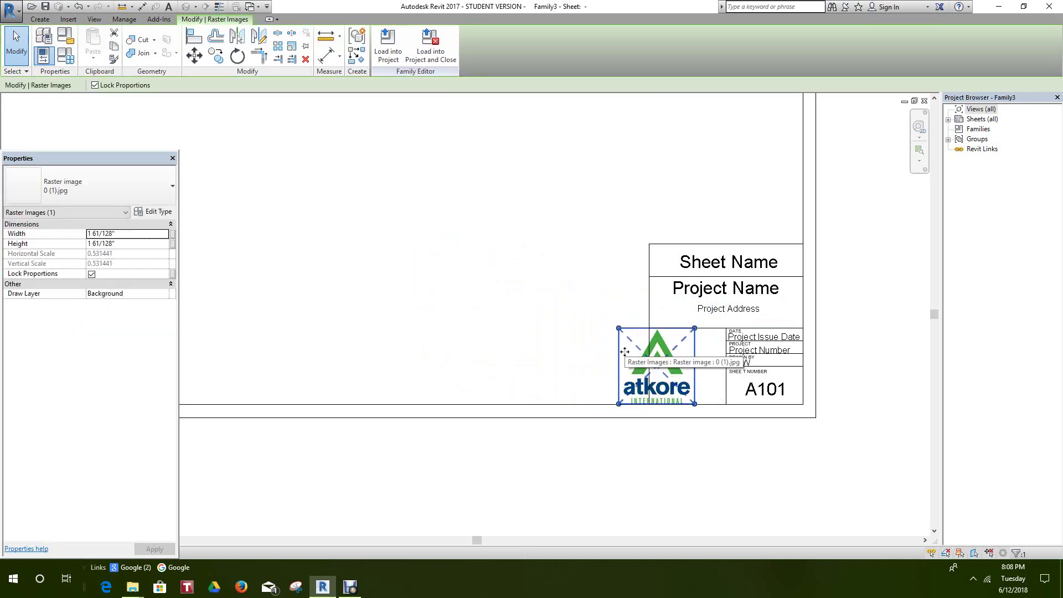
{"action": "key", "text": "Right"}
{"action": "key", "text": "Right"}
{"action": "key", "text": "Right"}
{"action": "key", "text": "Right"}
{"action": "key", "text": "Right"}
{"action": "key", "text": "Right"}
{"action": "key", "text": "Right"}
{"action": "key", "text": "Right"}
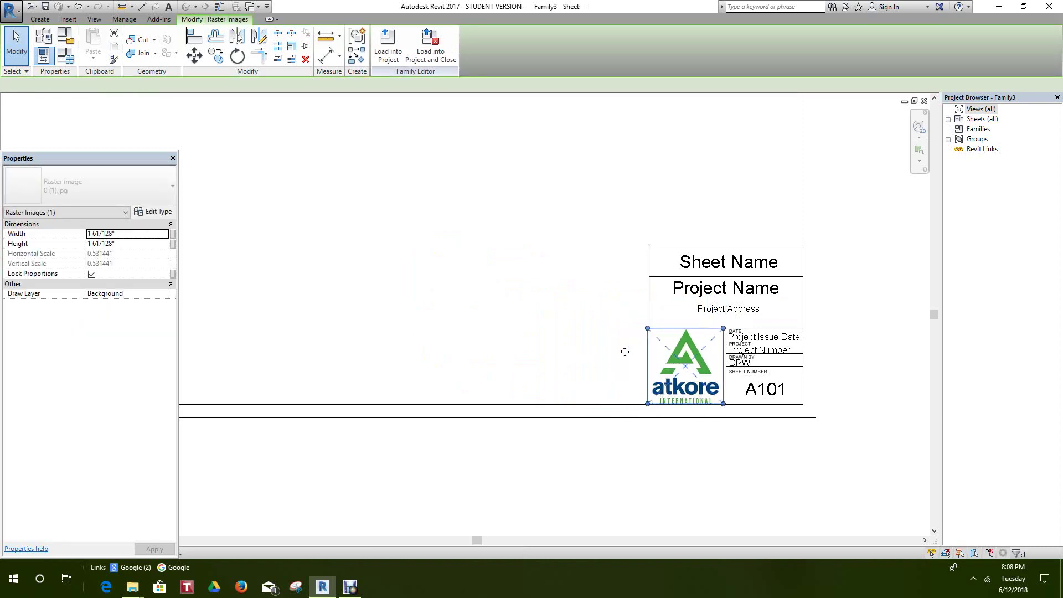
{"action": "key", "text": "Right"}
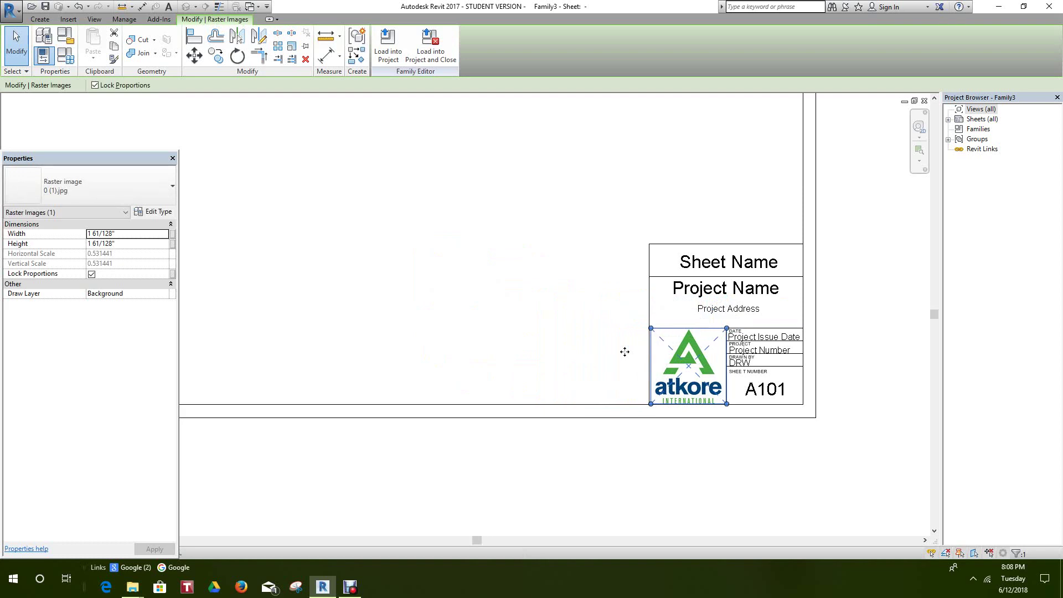
{"action": "left_click", "coordinate": [508, 284]}
{"action": "scroll", "coordinate": [696, 365], "scroll_direction": "up", "scroll_amount": 3}
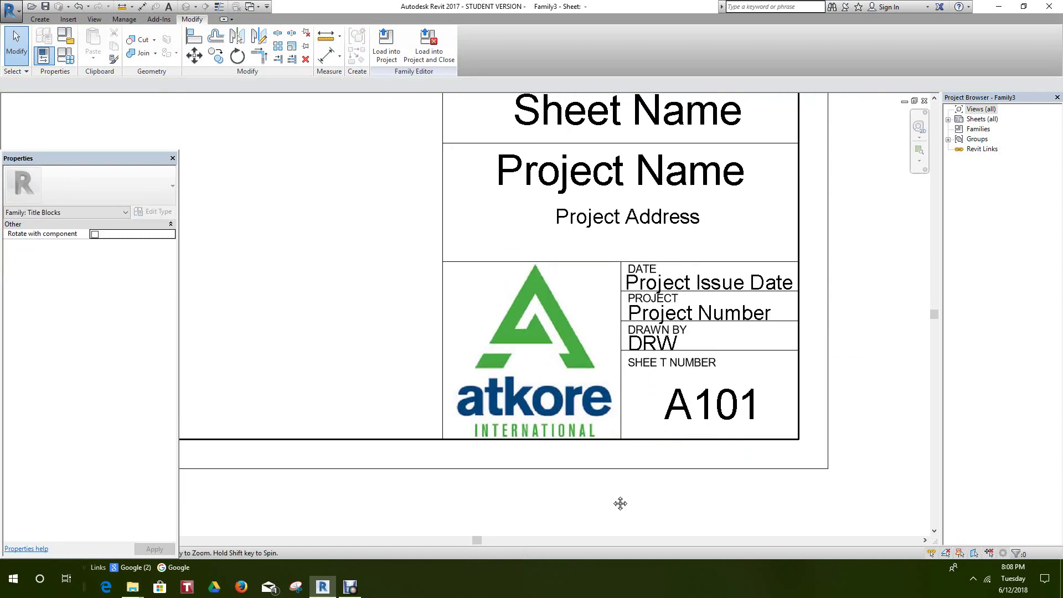
{"action": "scroll", "coordinate": [603, 498], "scroll_direction": "down", "scroll_amount": 3}
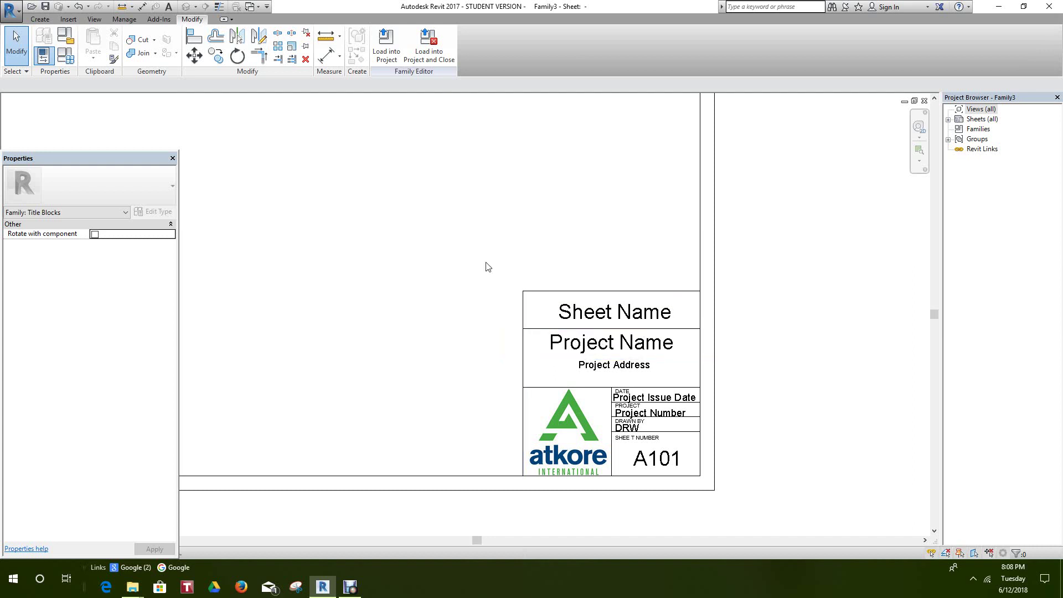
Start a revision schedule, removing Revision Number from its scheduled fields and adding Issued to
{"action": "scroll", "coordinate": [482, 256], "scroll_direction": "up", "scroll_amount": 1}
{"action": "middle_click_drag", "start_coordinate": [486, 256], "coordinate": [537, 375]}
{"action": "scroll", "coordinate": [516, 333], "scroll_direction": "down", "scroll_amount": 1}
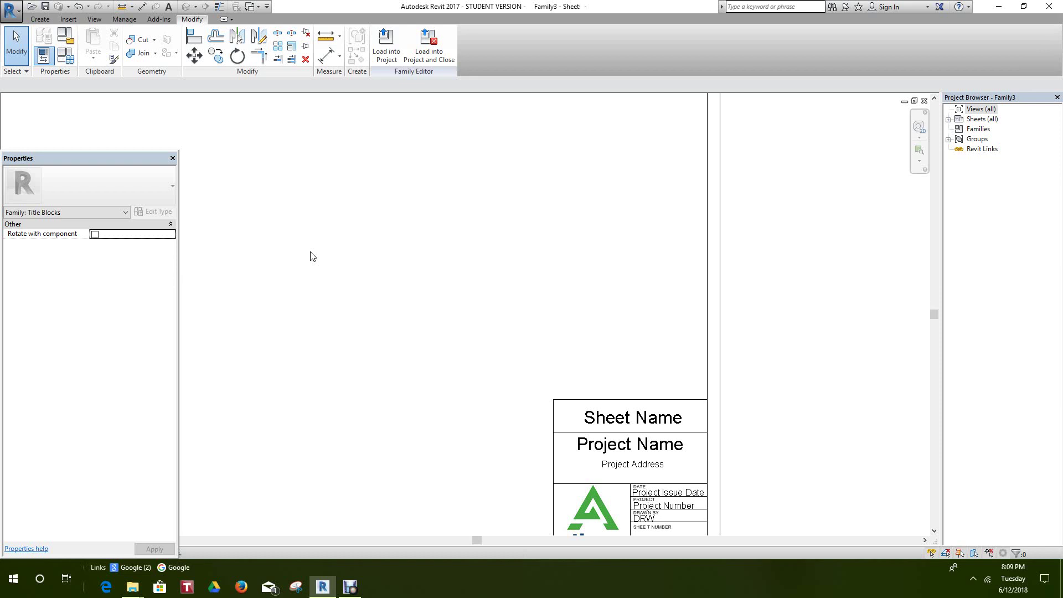
{"action": "left_click", "coordinate": [94, 20]}
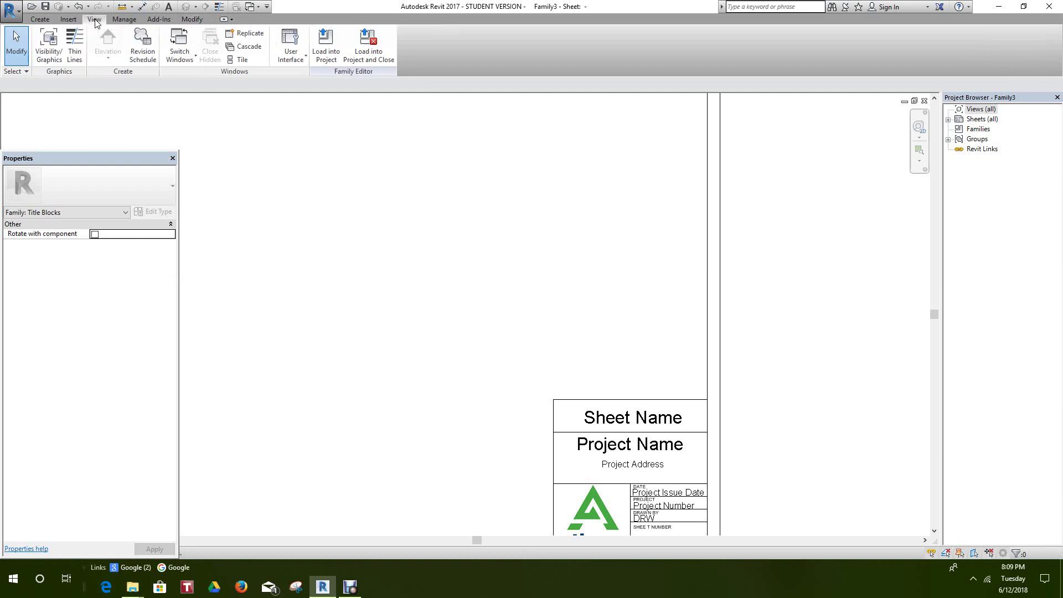
{"action": "left_click", "coordinate": [142, 45]}
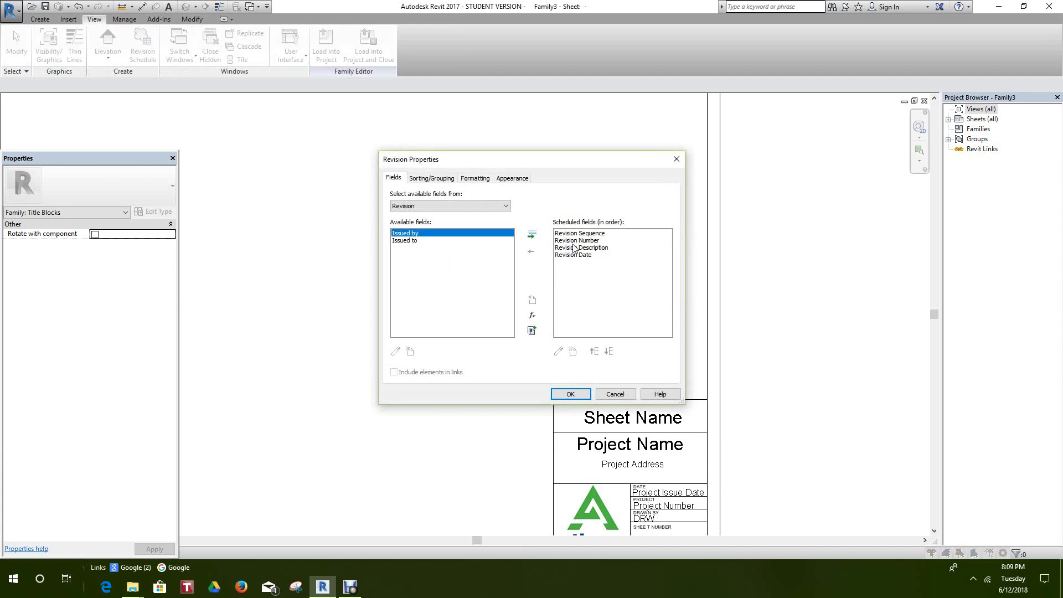
{"action": "left_click", "coordinate": [576, 240]}
{"action": "left_click", "coordinate": [533, 252]}
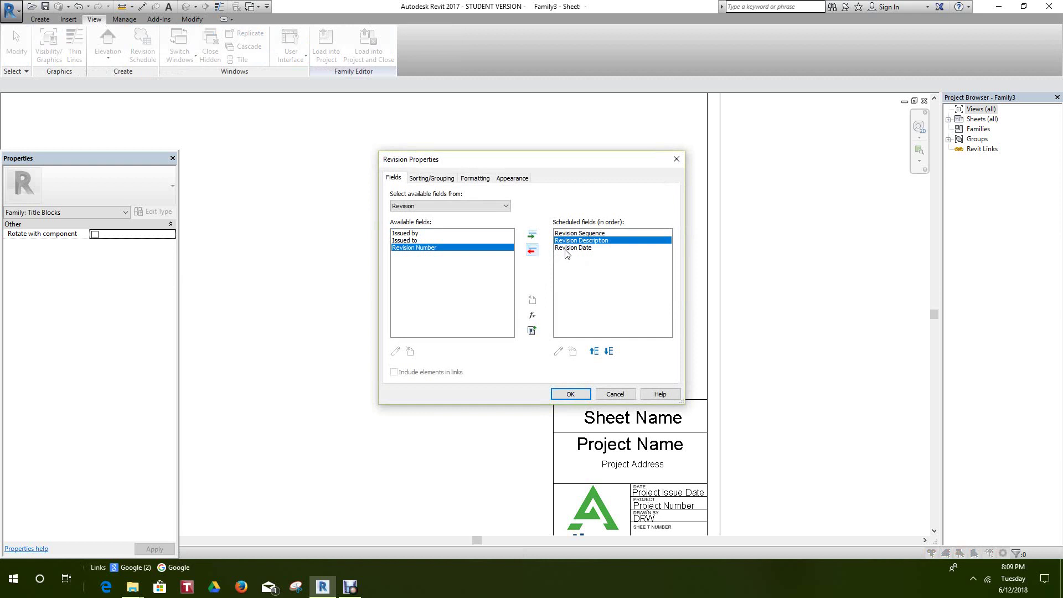
{"action": "left_click", "coordinate": [415, 241]}
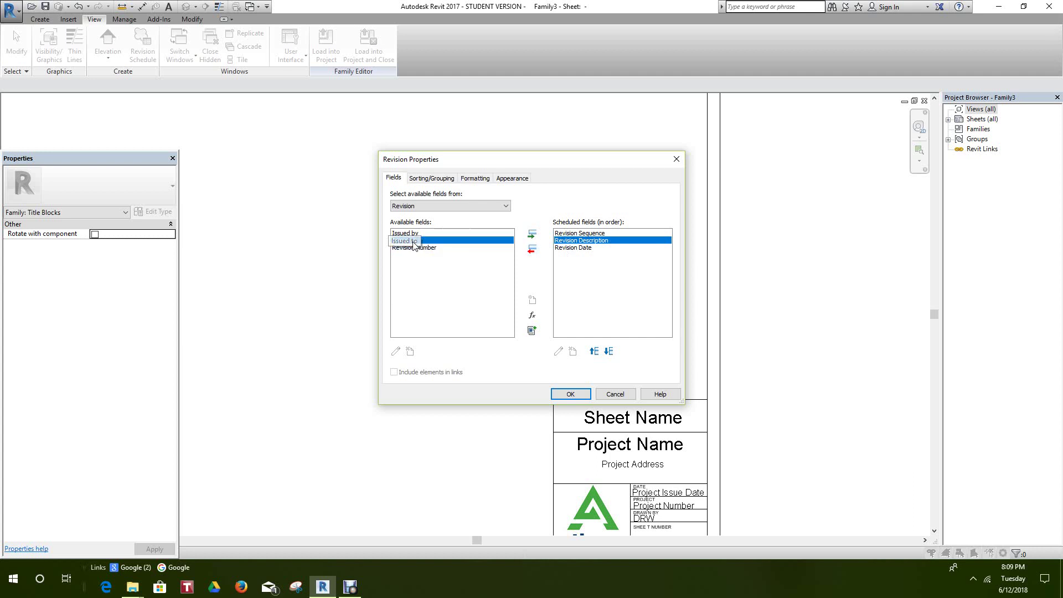
{"action": "left_click", "coordinate": [532, 235]}
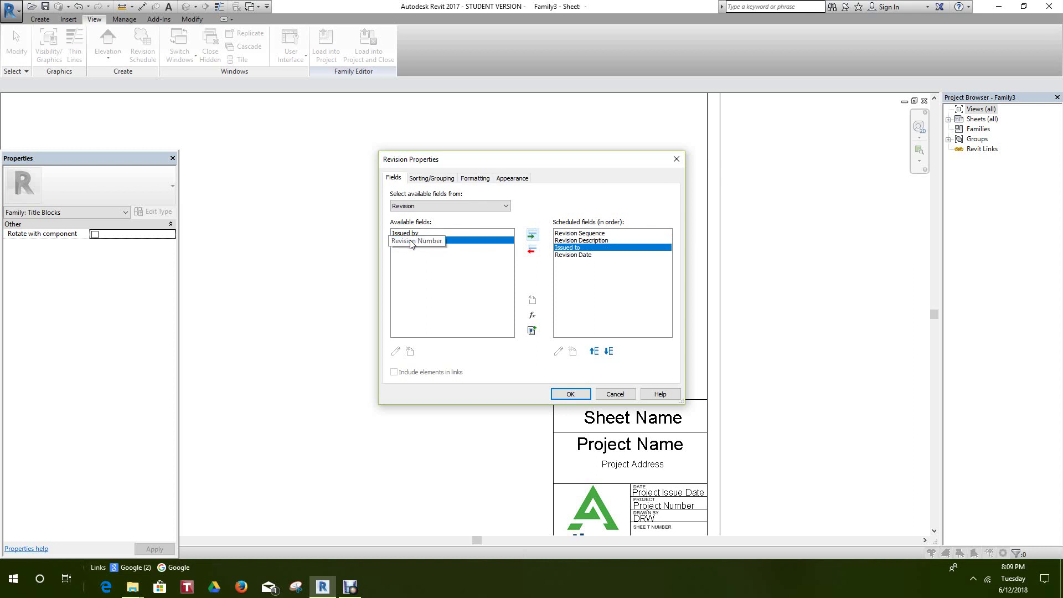
Remove Revision Date and Revision Description from the scheduled fields, create the revision schedule and close its view
{"action": "left_click", "coordinate": [571, 254]}
{"action": "left_click", "coordinate": [532, 250]}
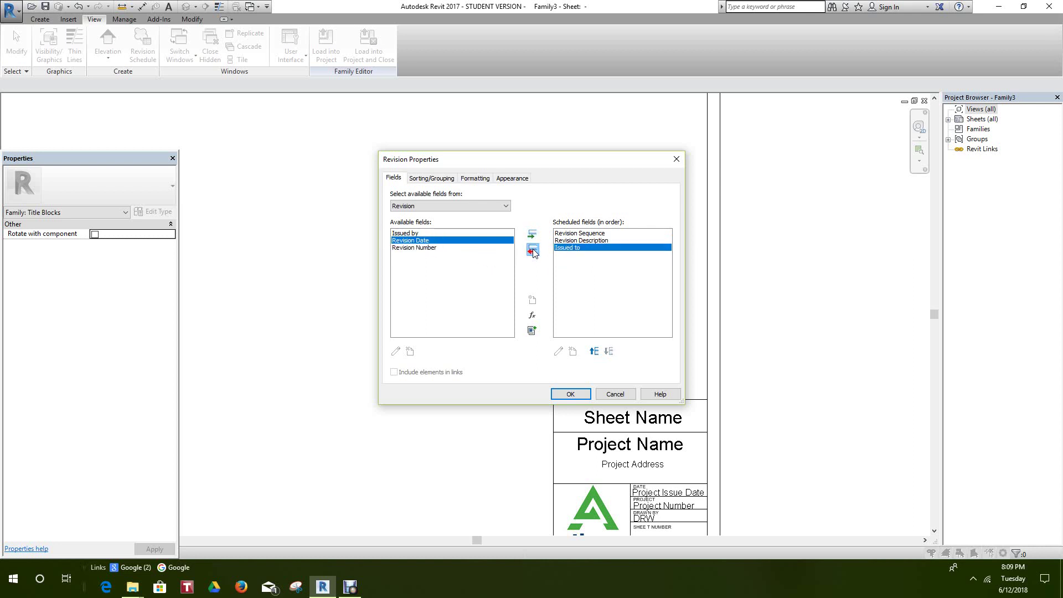
{"action": "left_click", "coordinate": [571, 241]}
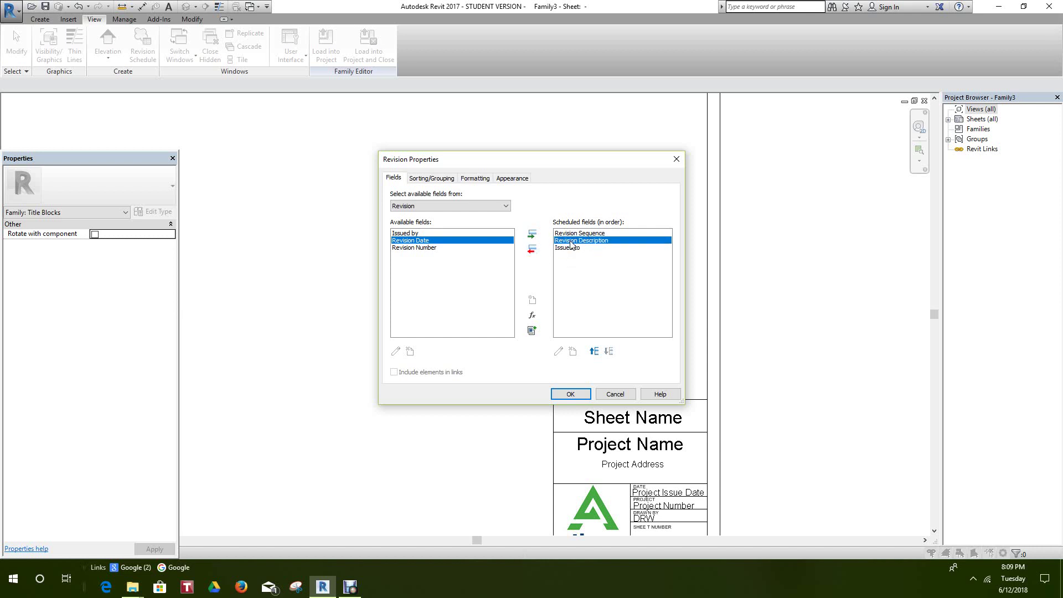
{"action": "left_click", "coordinate": [532, 249]}
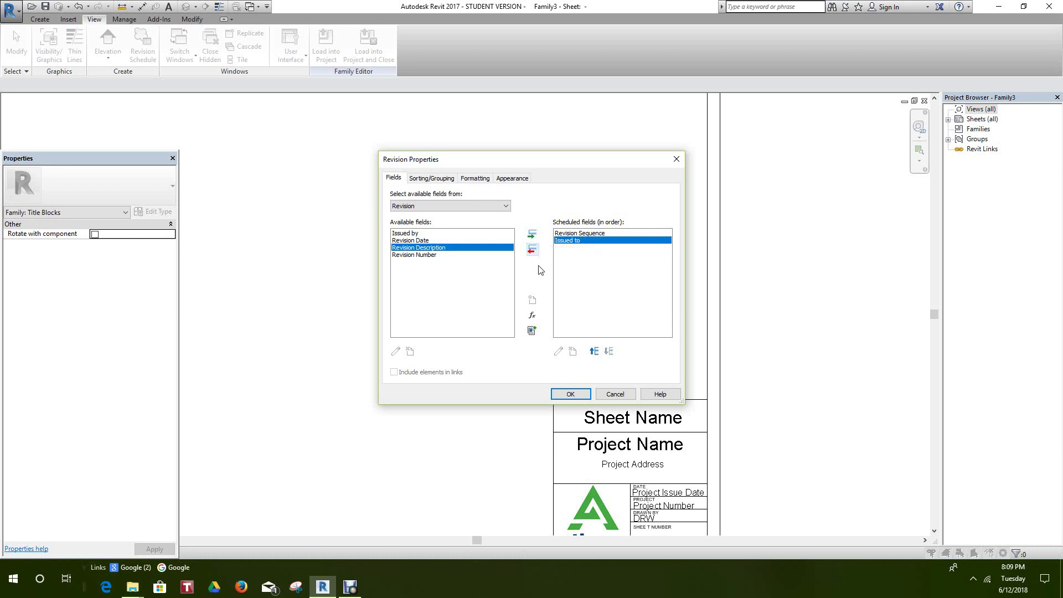
{"action": "left_click", "coordinate": [570, 395]}
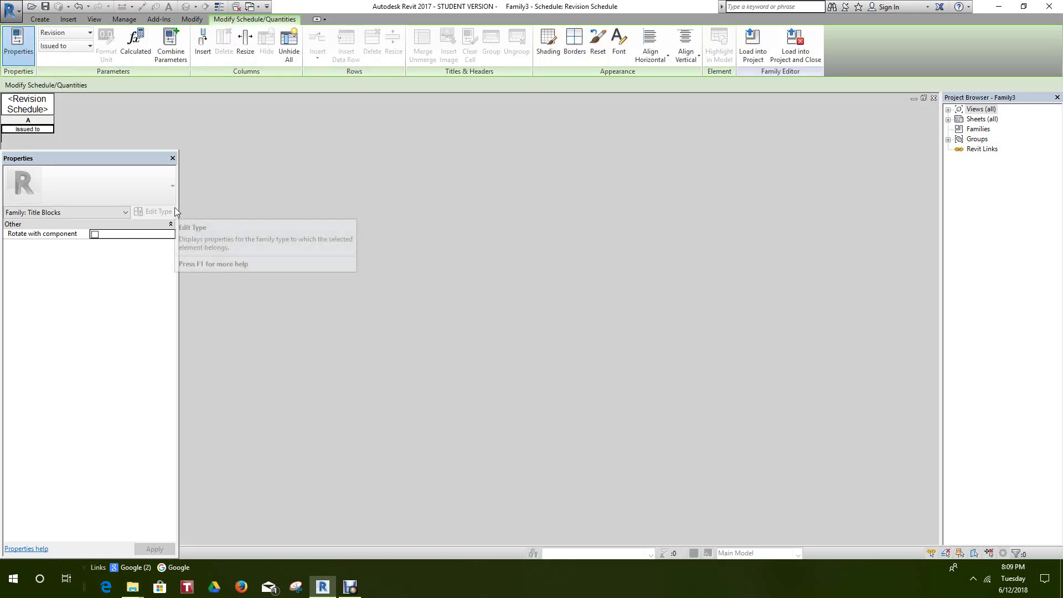
{"action": "left_click", "coordinate": [934, 97]}
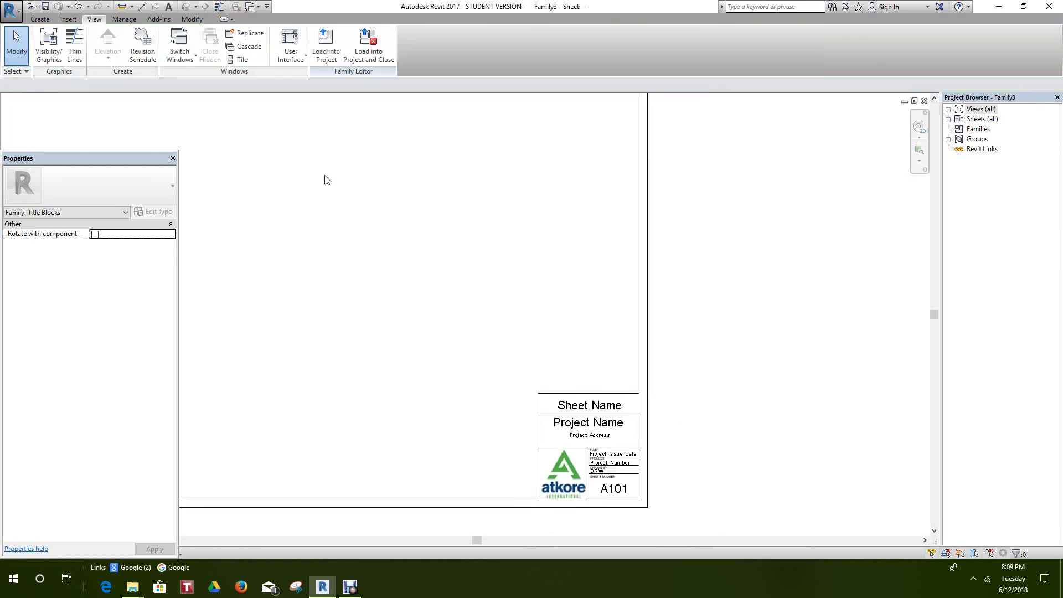
{"action": "left_click", "coordinate": [143, 44]}
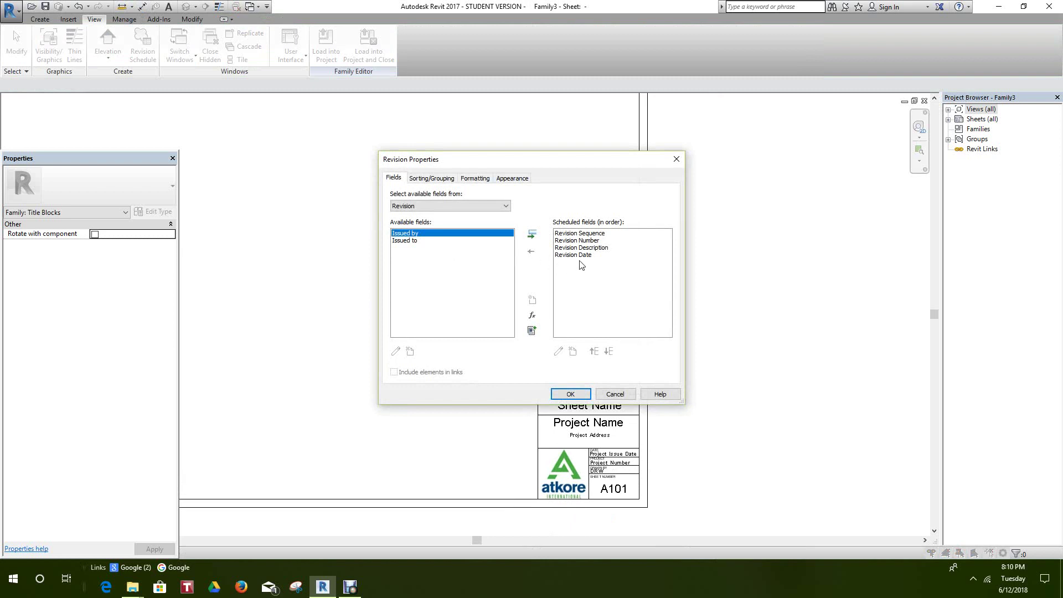
{"action": "left_click", "coordinate": [615, 395]}
{"action": "scroll", "coordinate": [530, 316], "scroll_direction": "down", "scroll_amount": 3}
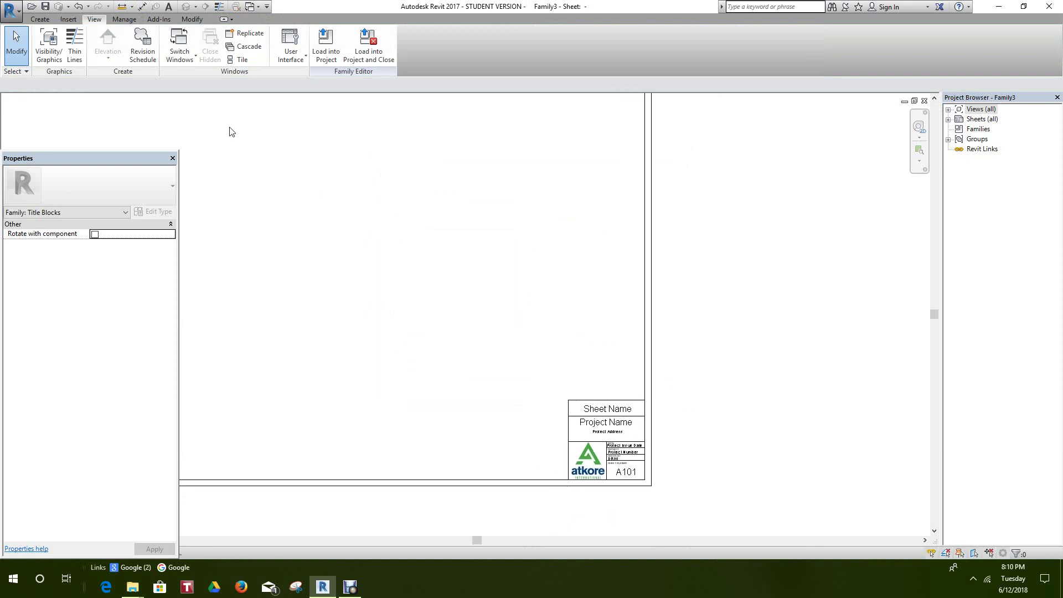
Create another revision schedule with the default fields and widen its Revision Number, Revision Description and Revision Date columns
{"action": "left_click", "coordinate": [143, 47]}
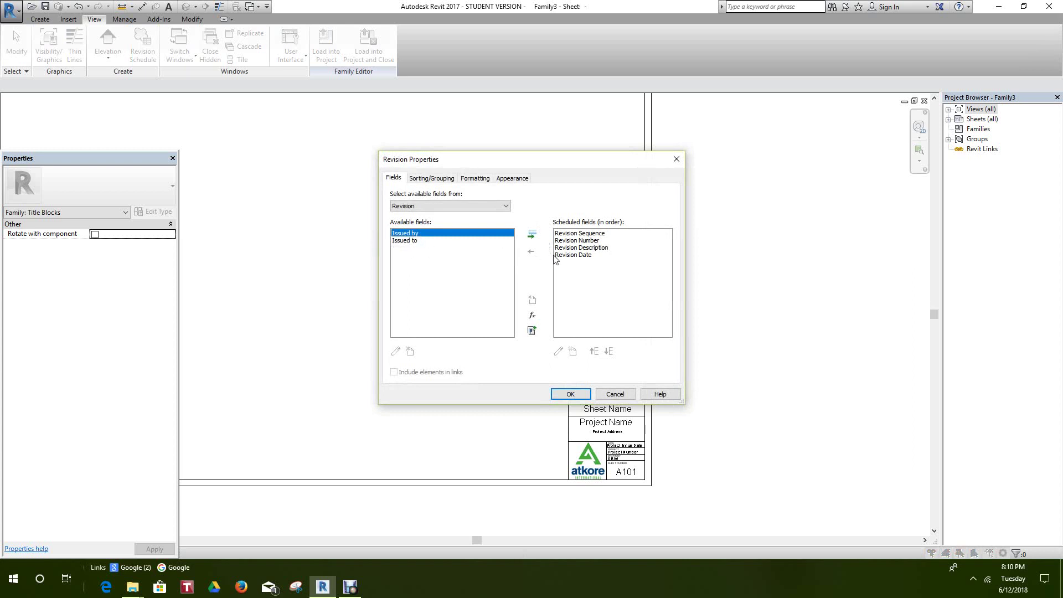
{"action": "left_click", "coordinate": [569, 395]}
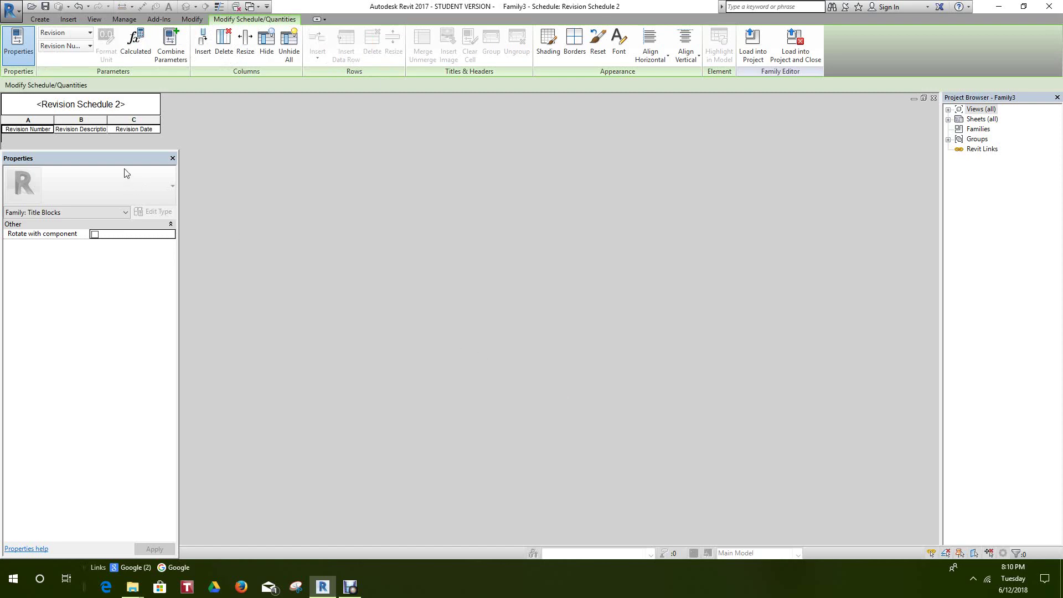
{"action": "mouse_move", "coordinate": [114, 159]}
{"action": "left_mouse_down"}
{"action": "mouse_move", "coordinate": [221, 183]}
{"action": "mouse_move", "coordinate": [430, 202]}
{"action": "left_mouse_up"}
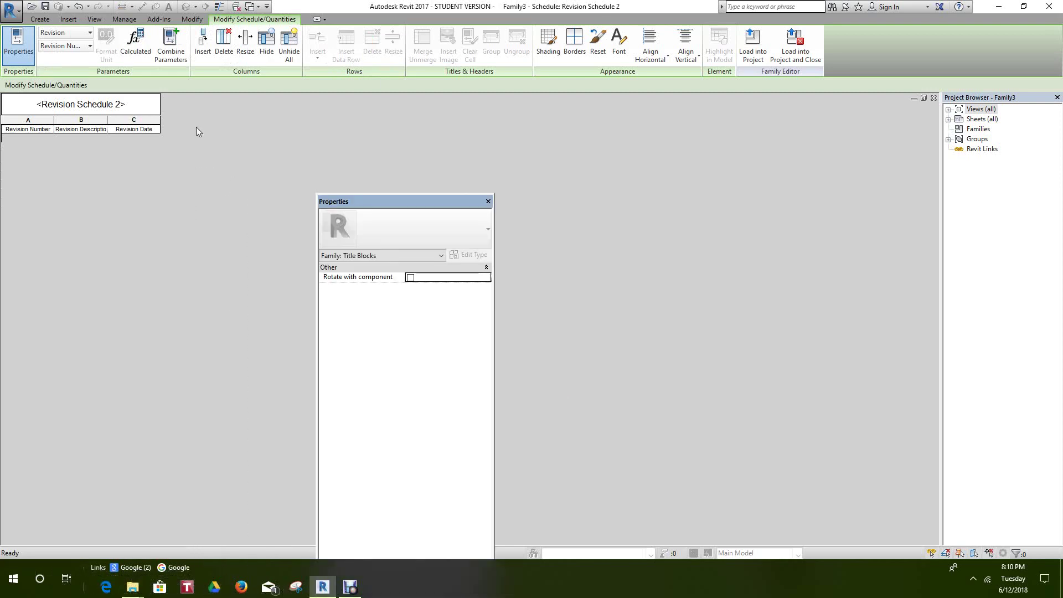
{"action": "left_click_drag", "start_coordinate": [159, 117], "coordinate": [191, 118]}
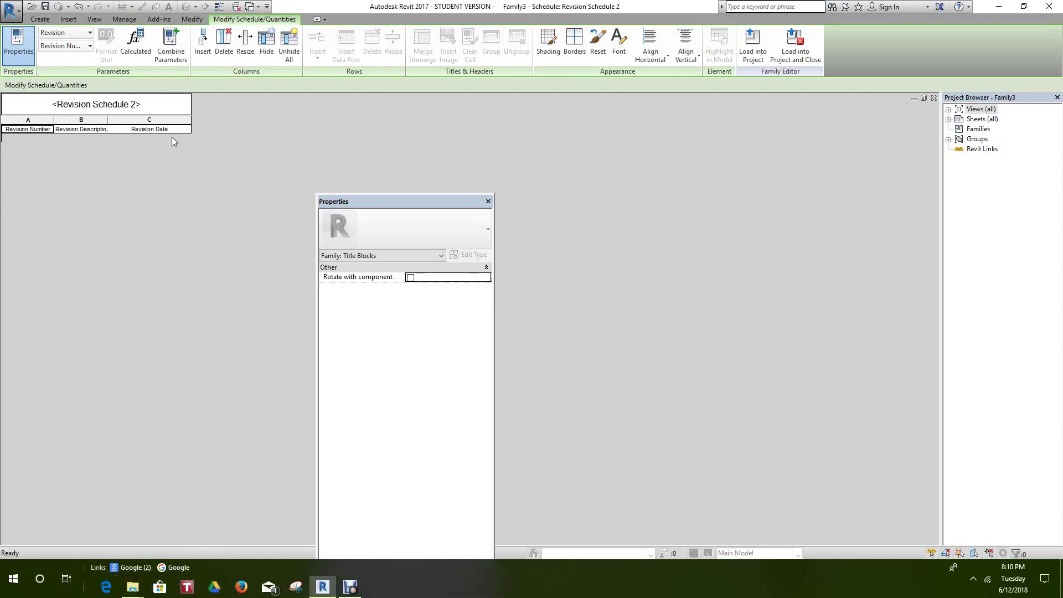
{"action": "left_click_drag", "start_coordinate": [105, 122], "coordinate": [125, 122]}
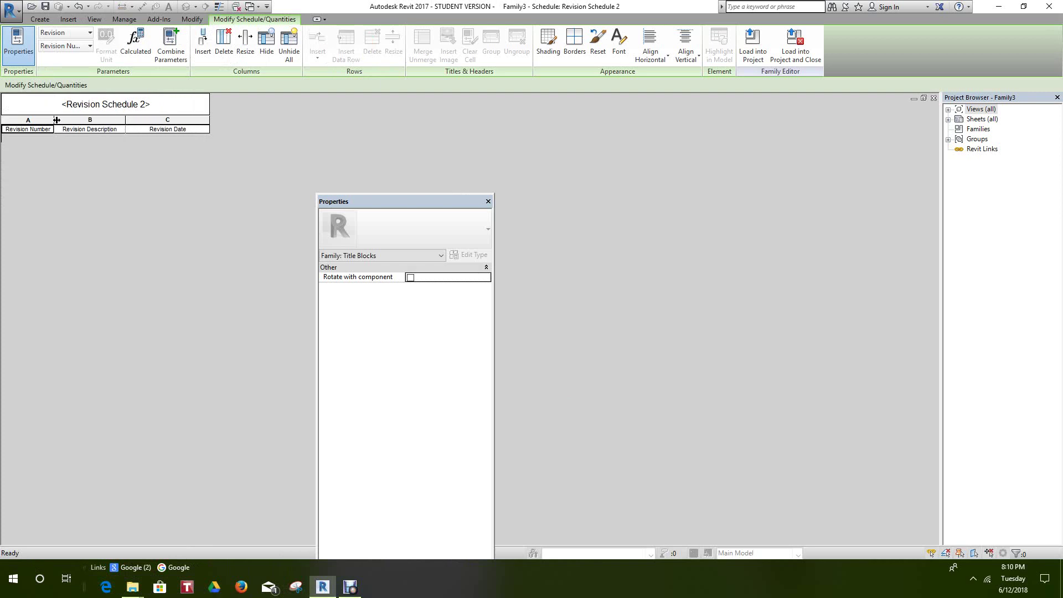
{"action": "left_click_drag", "start_coordinate": [53, 119], "coordinate": [63, 120]}
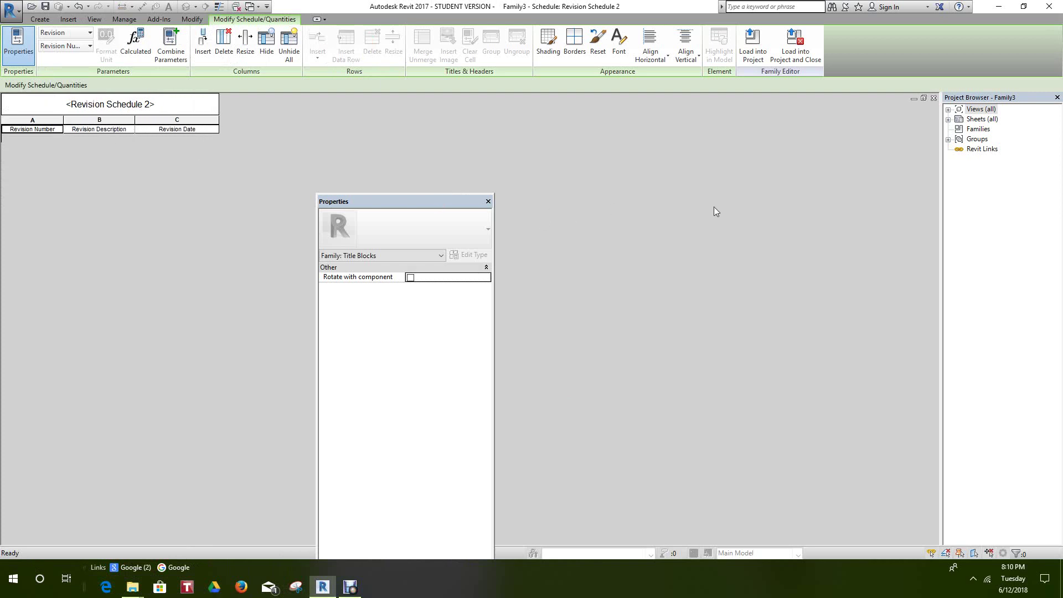
{"action": "left_click", "coordinate": [935, 100]}
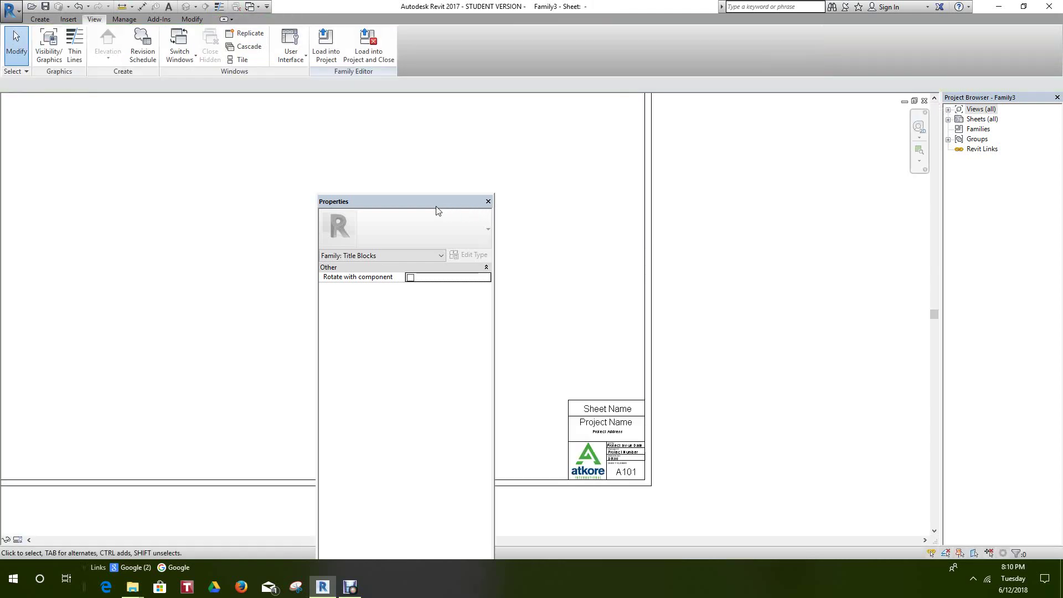
Place Revision Schedule 2 on the sheet above the title block, with its right edge against the inner border line
{"action": "left_click_drag", "start_coordinate": [436, 200], "coordinate": [281, 205]}
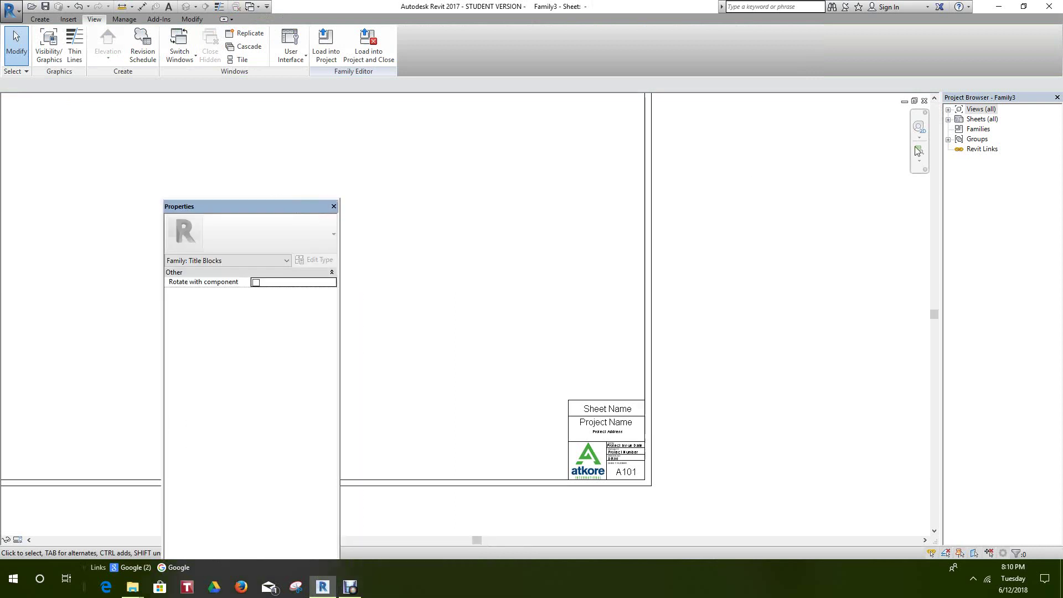
{"action": "left_click", "coordinate": [949, 109]}
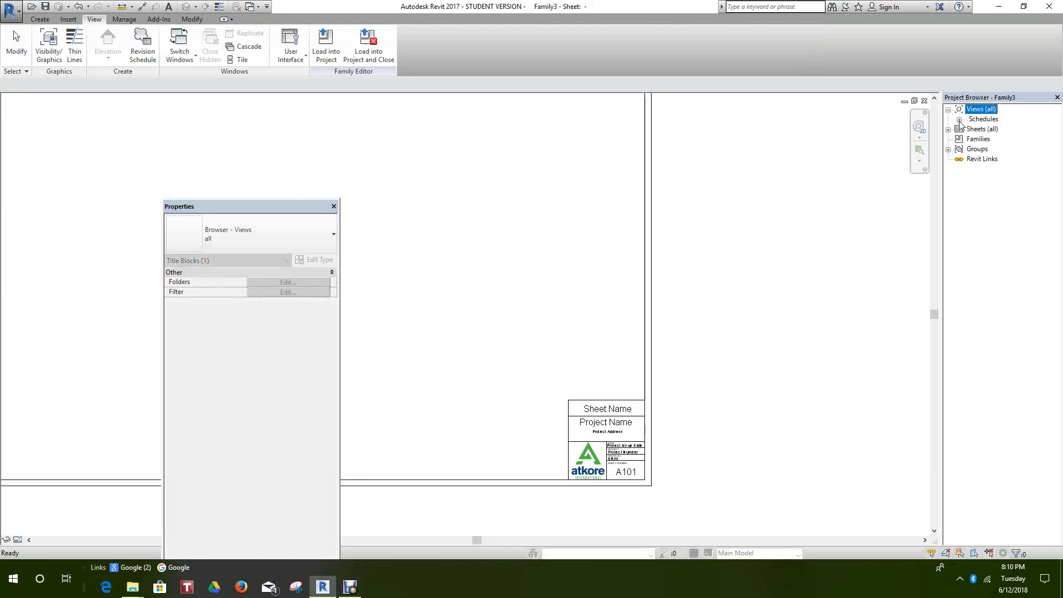
{"action": "left_click", "coordinate": [960, 120]}
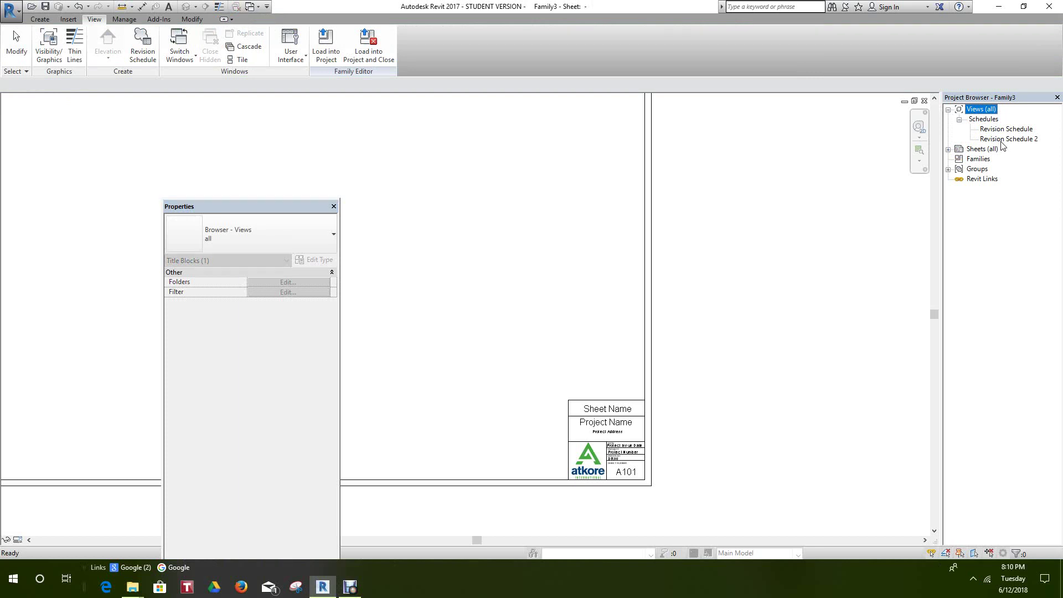
{"action": "left_click_drag", "start_coordinate": [1003, 140], "coordinate": [547, 286]}
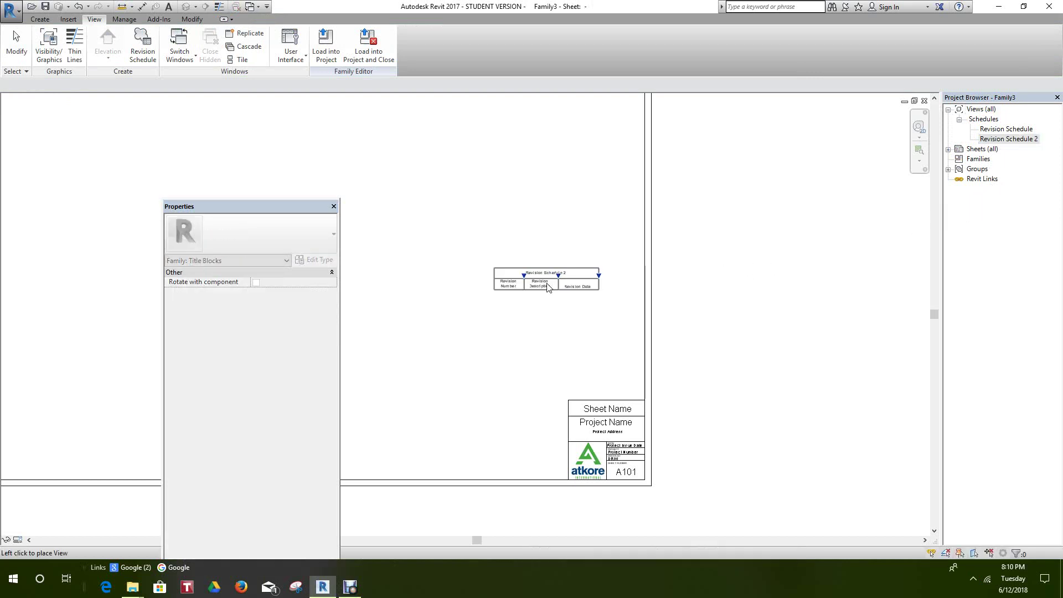
{"action": "scroll", "coordinate": [543, 296], "scroll_direction": "up", "scroll_amount": 2}
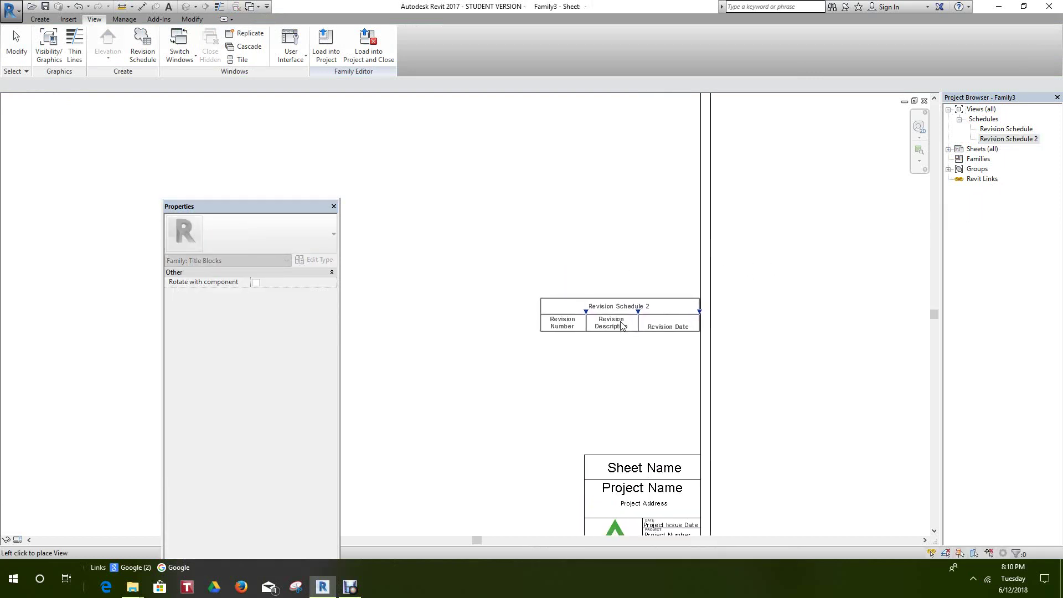
{"action": "left_click", "coordinate": [622, 326]}
{"action": "middle_click_drag", "start_coordinate": [591, 360], "coordinate": [593, 320]}
{"action": "left_click", "coordinate": [573, 323]}
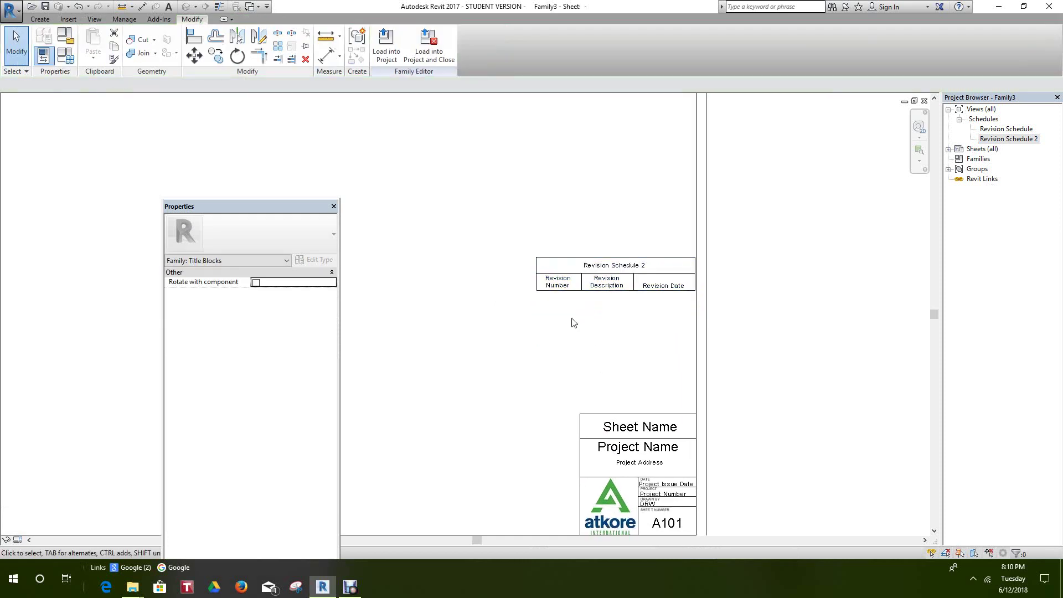
{"action": "left_click", "coordinate": [576, 278]}
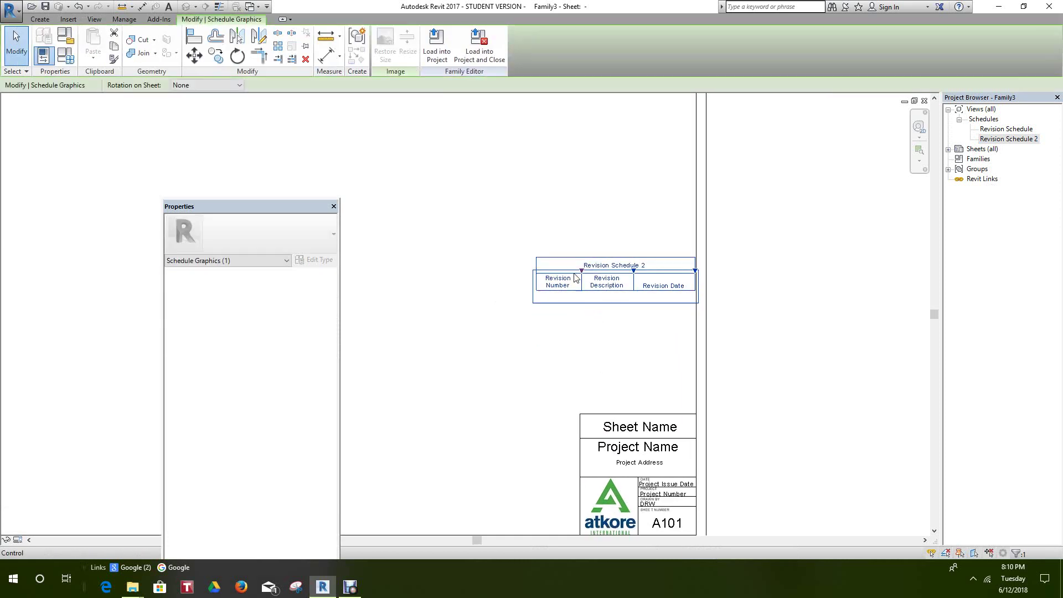
Narrow the Revision Date column of the placed Revision Schedule 2
{"action": "left_click", "coordinate": [608, 351]}
{"action": "left_click", "coordinate": [634, 292]}
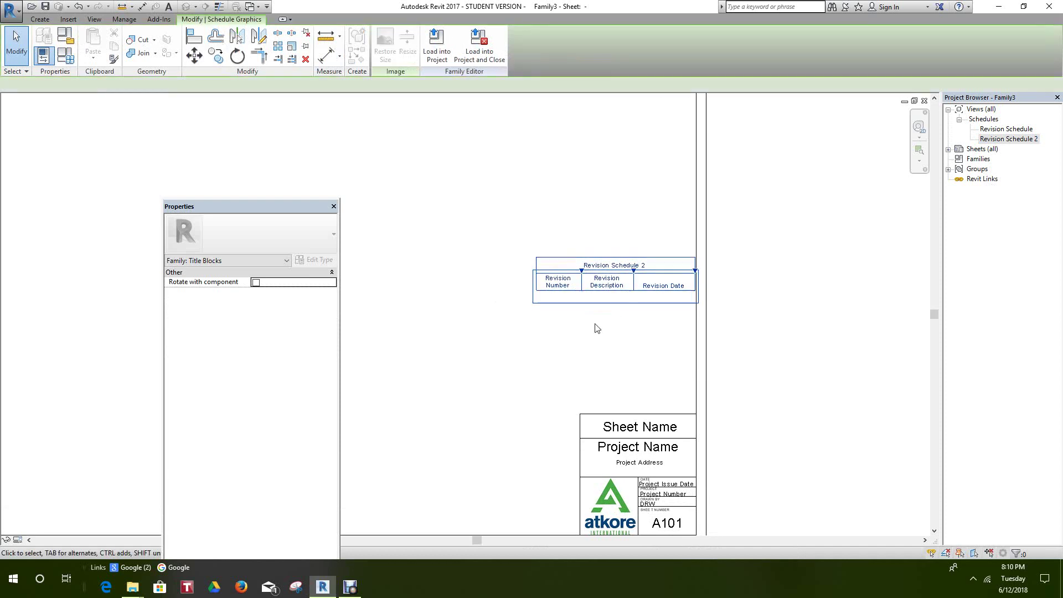
{"action": "scroll", "coordinate": [592, 324], "scroll_direction": "up", "scroll_amount": 3}
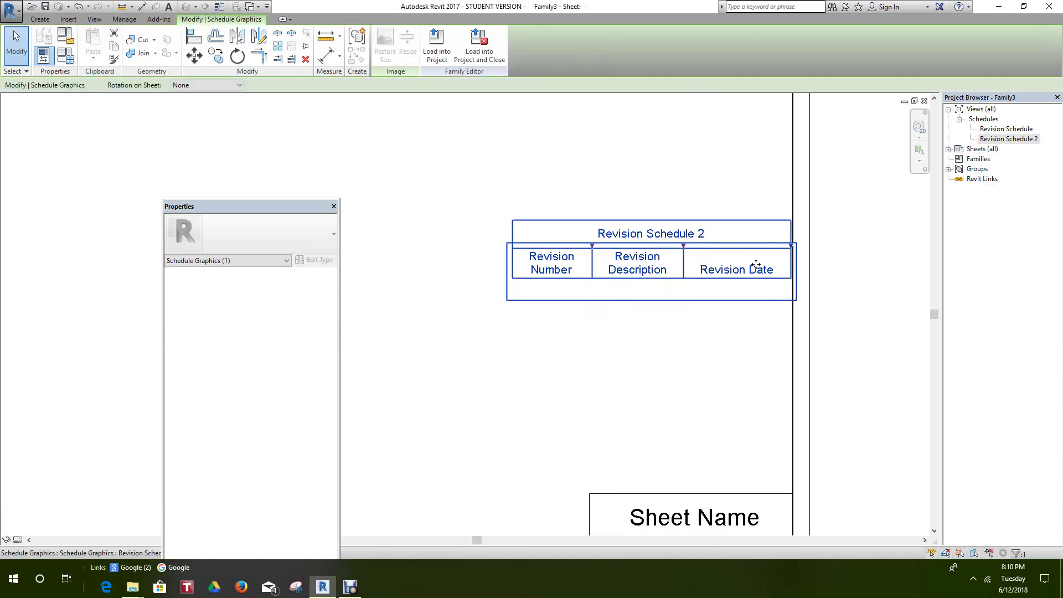
{"action": "left_click_drag", "start_coordinate": [791, 245], "coordinate": [757, 246]}
{"action": "key", "text": "Escape"}
Move Revision Schedule 2 down to just above the Sheet Name cell of the title block
{"action": "middle_click_drag", "start_coordinate": [658, 242], "coordinate": [560, 261]}
{"action": "scroll", "coordinate": [561, 261], "scroll_direction": "down", "scroll_amount": 1}
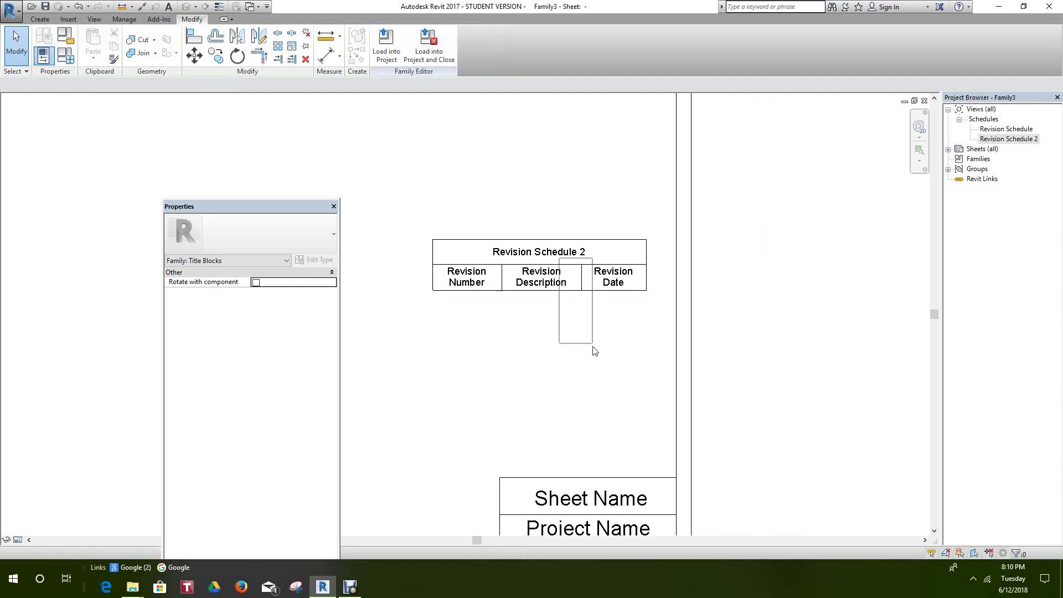
{"action": "left_click", "coordinate": [599, 300]}
{"action": "left_click_drag", "start_coordinate": [596, 297], "coordinate": [624, 476]}
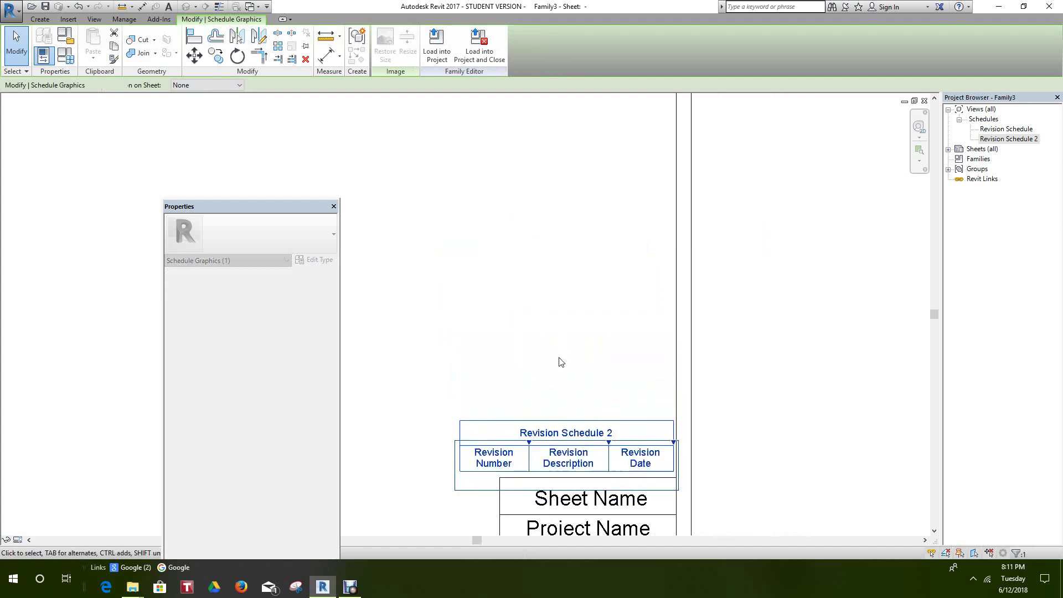
Narrow the Revision Number and Revision Description columns of the placed schedule
{"action": "middle_click_drag", "start_coordinate": [561, 361], "coordinate": [551, 188]}
{"action": "scroll", "coordinate": [497, 260], "scroll_direction": "up", "scroll_amount": 2}
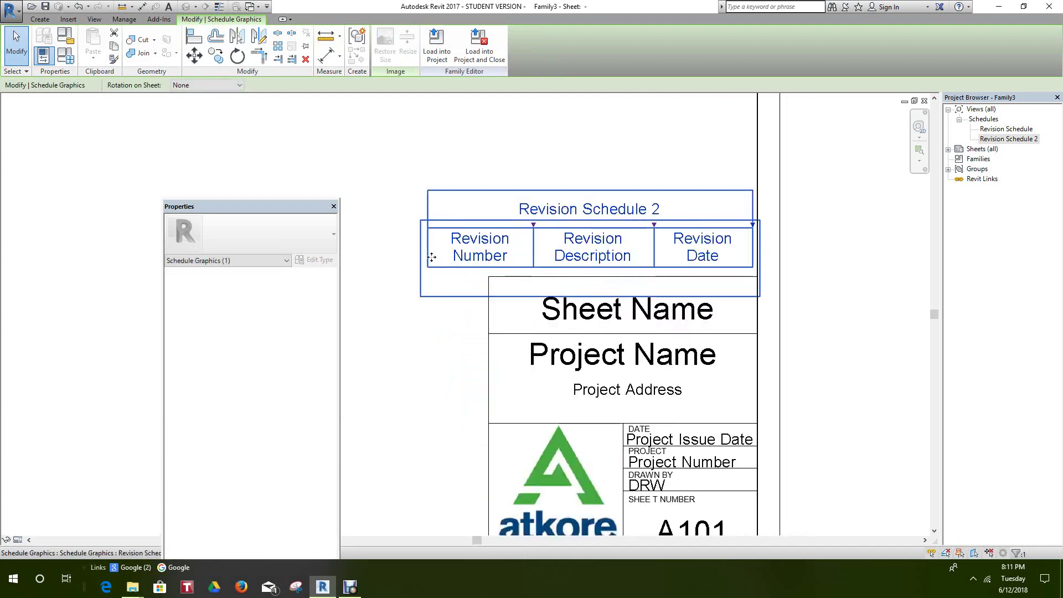
{"action": "left_click", "coordinate": [466, 222]}
{"action": "left_click_drag", "start_coordinate": [534, 227], "coordinate": [552, 230]}
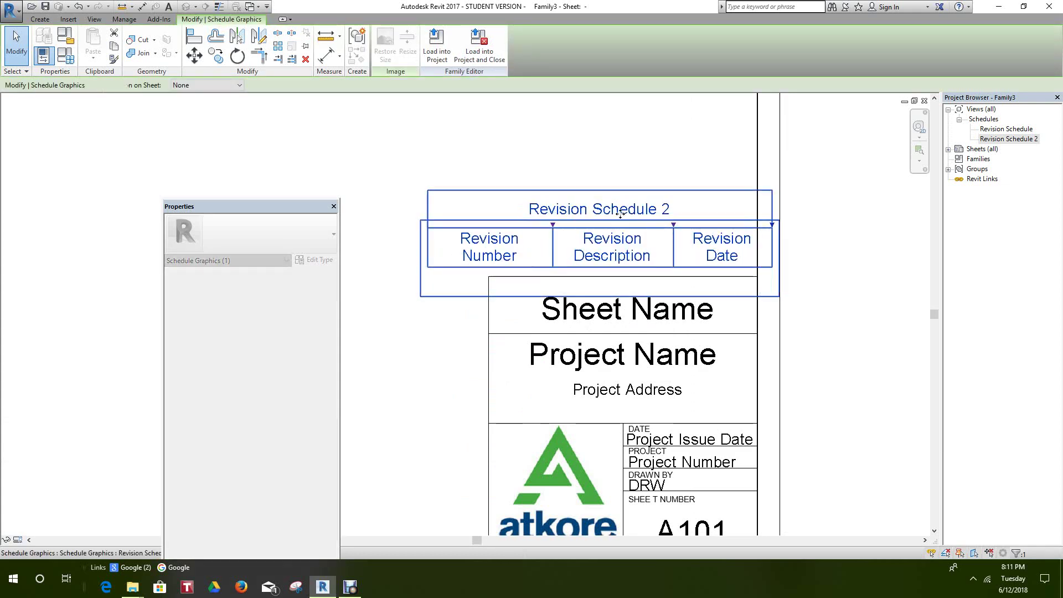
{"action": "left_click_drag", "start_coordinate": [676, 228], "coordinate": [658, 232]}
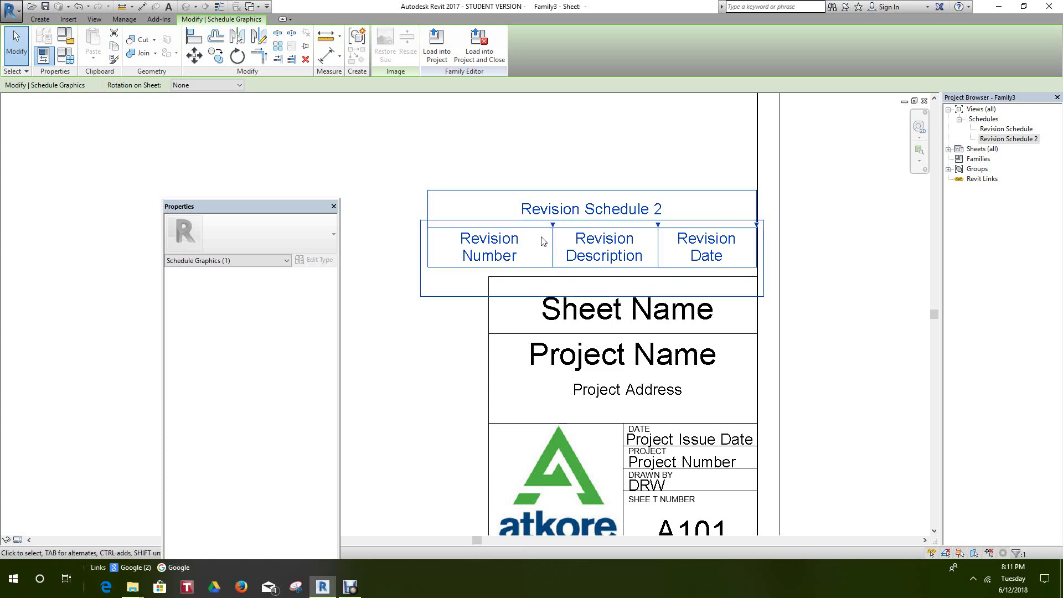
{"action": "left_click_drag", "start_coordinate": [553, 224], "coordinate": [512, 227]}
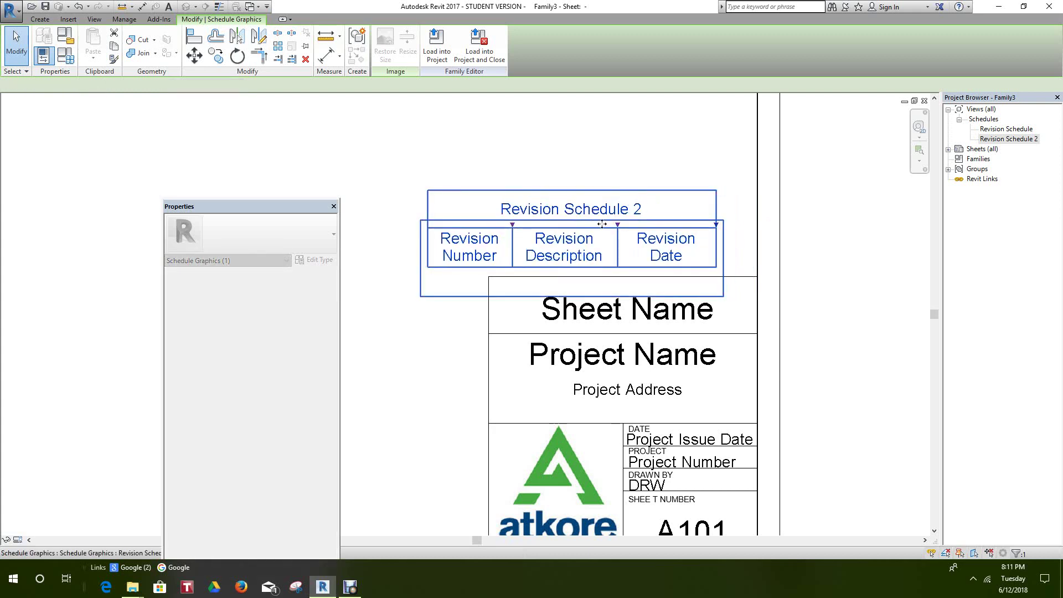
{"action": "key", "text": "Escape"}
Move Revision Schedule 2 so its right edge meets the inner border line
{"action": "left_click", "coordinate": [619, 192]}
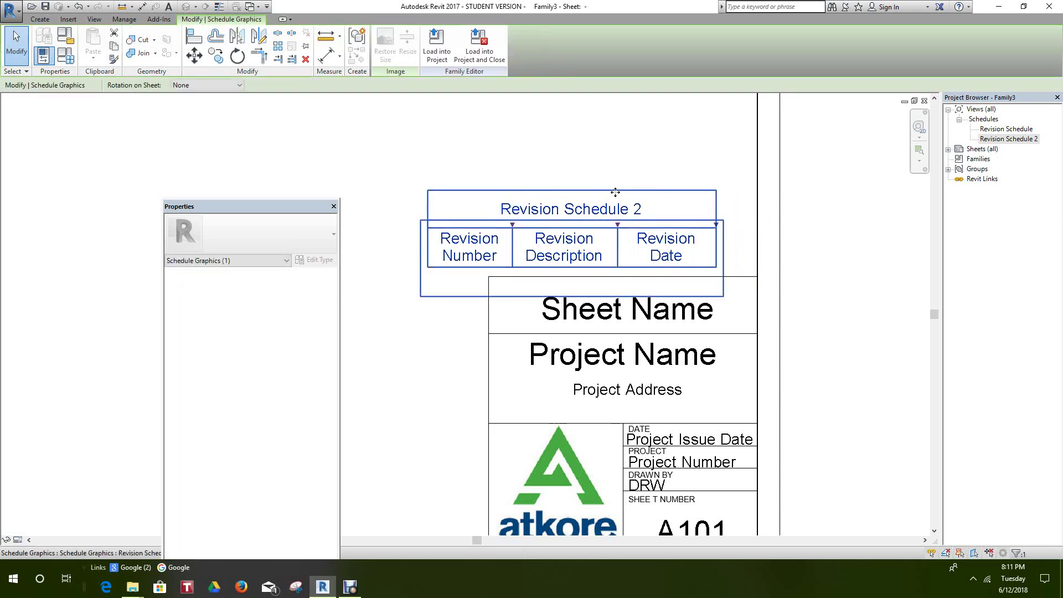
{"action": "left_click_drag", "start_coordinate": [619, 192], "coordinate": [655, 185]}
{"action": "key", "text": "Escape"}
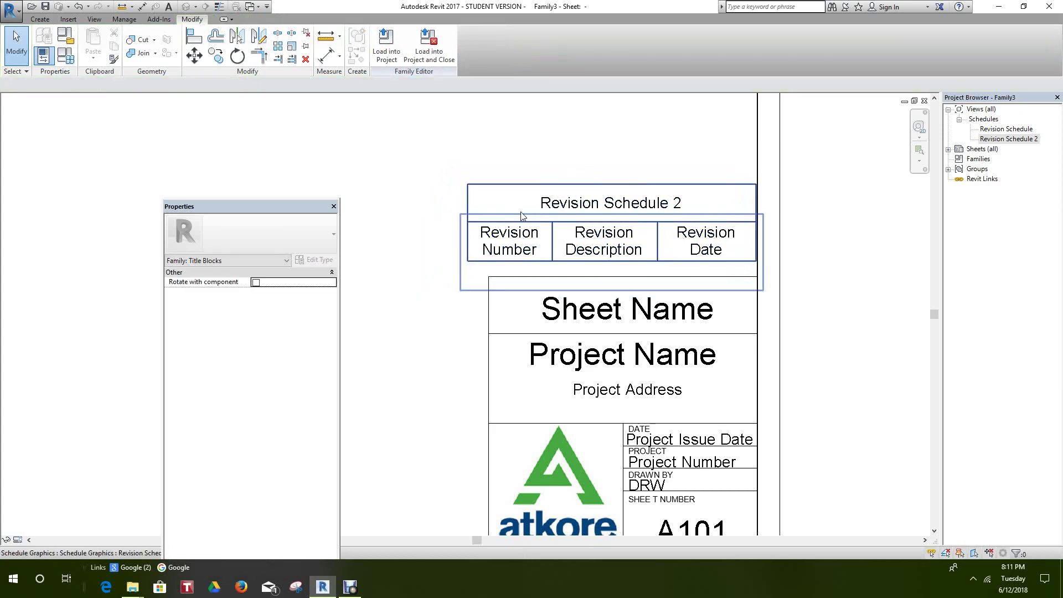
Widen the Revision Number column and narrow the Revision Date column of the placed schedule
{"action": "left_click", "coordinate": [525, 223]}
{"action": "left_click_drag", "start_coordinate": [552, 218], "coordinate": [571, 218]}
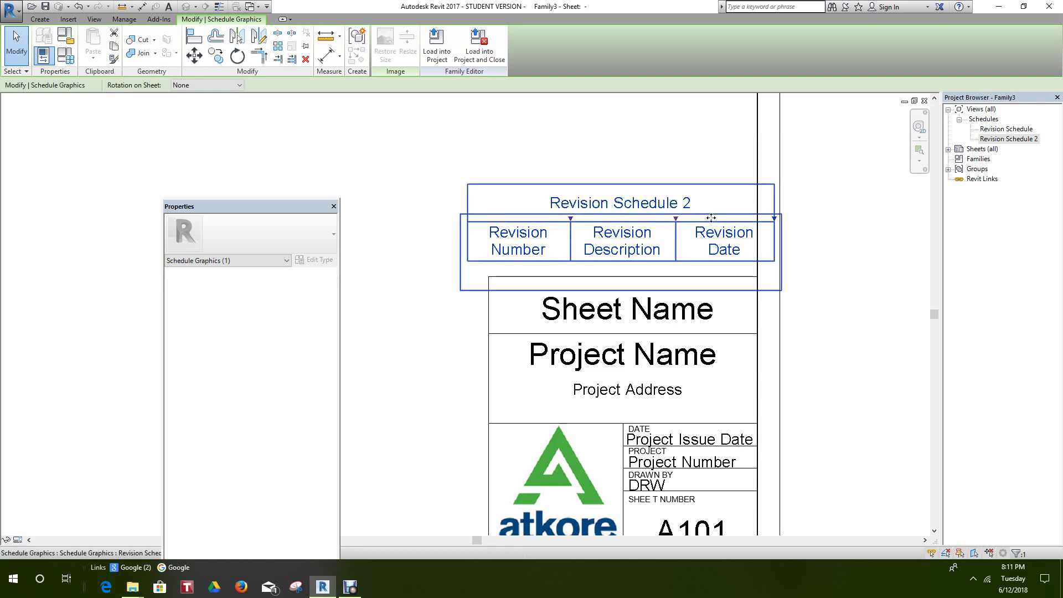
{"action": "left_click_drag", "start_coordinate": [775, 219], "coordinate": [751, 220]}
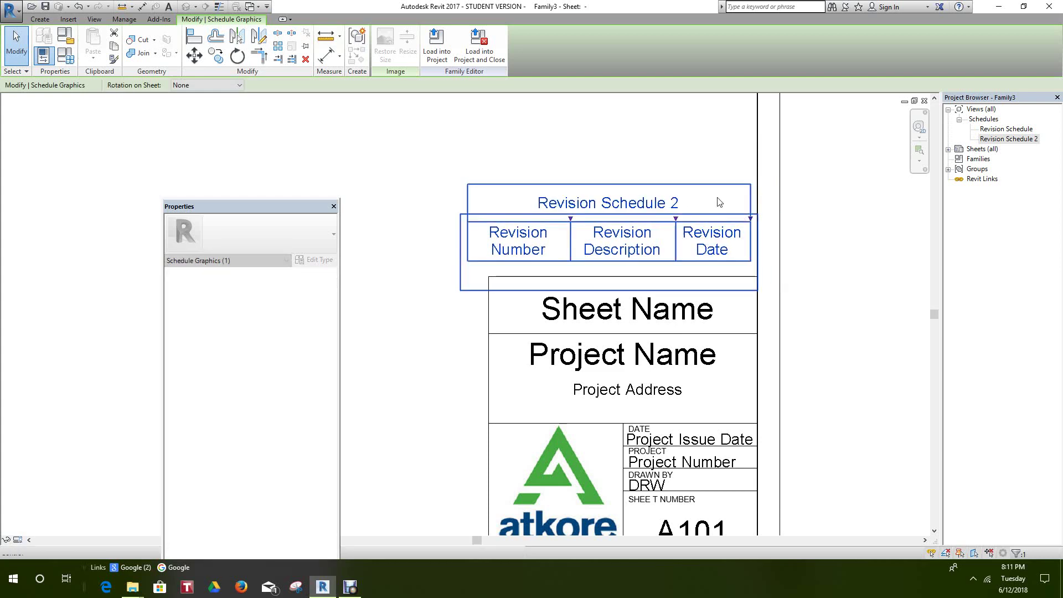
{"action": "left_click", "coordinate": [658, 161]}
{"action": "left_click", "coordinate": [557, 225]}
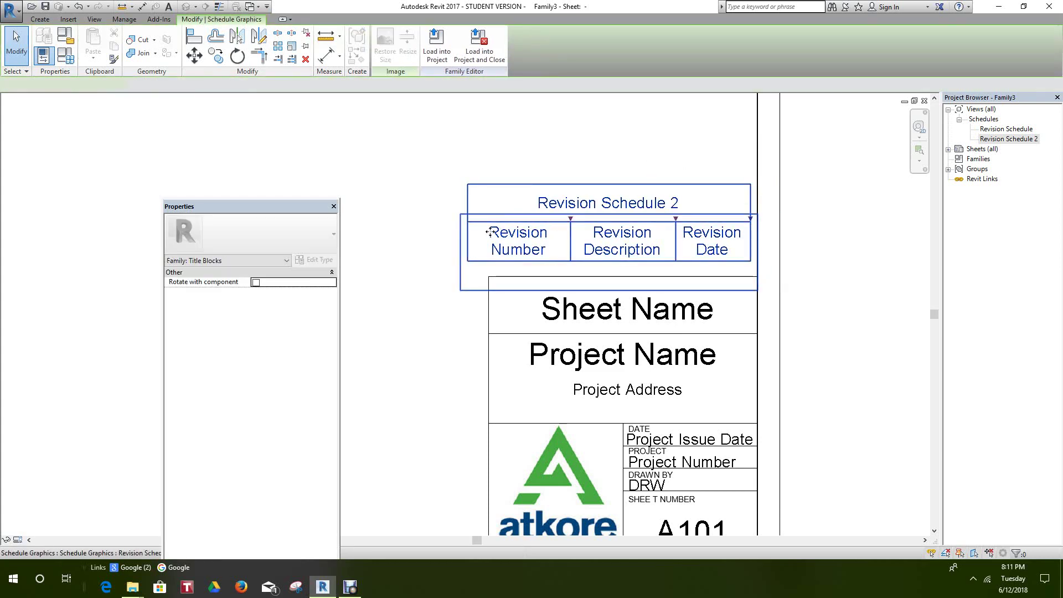
{"action": "left_click_drag", "start_coordinate": [569, 216], "coordinate": [580, 216]}
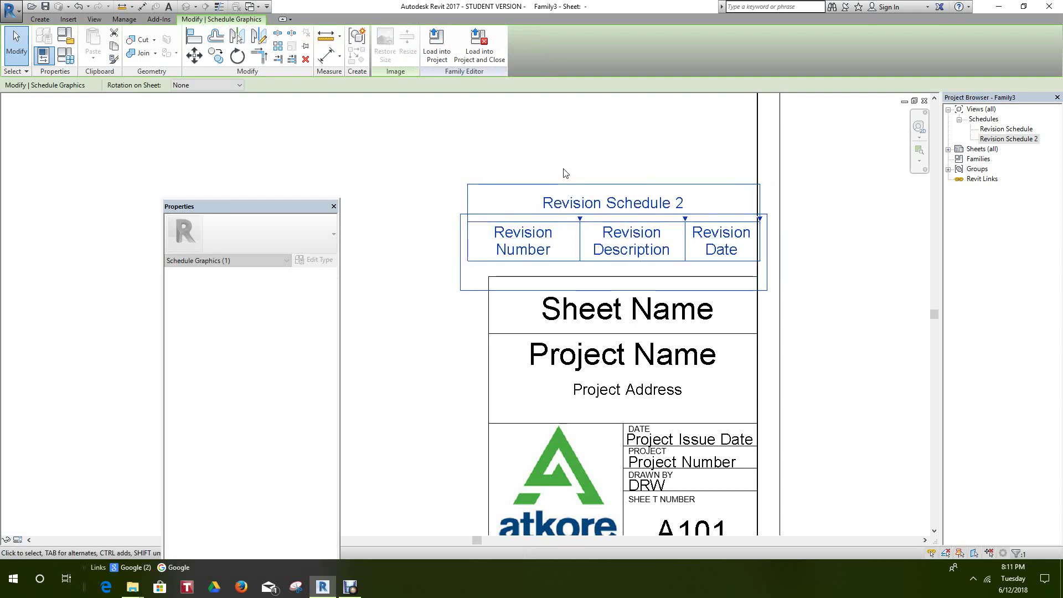
{"action": "left_click", "coordinate": [563, 171]}
{"action": "left_click", "coordinate": [682, 219]}
{"action": "left_click", "coordinate": [658, 156]}
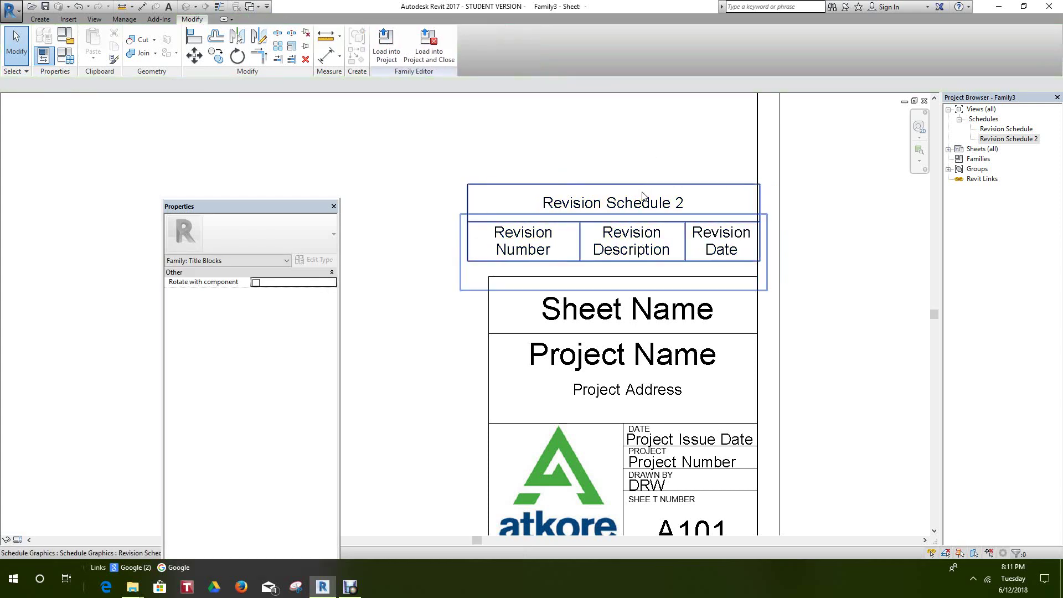
Move Revision Schedule 2 up, leaving a gap above the title block and keeping it inside the inner border line
{"action": "left_click", "coordinate": [630, 173]}
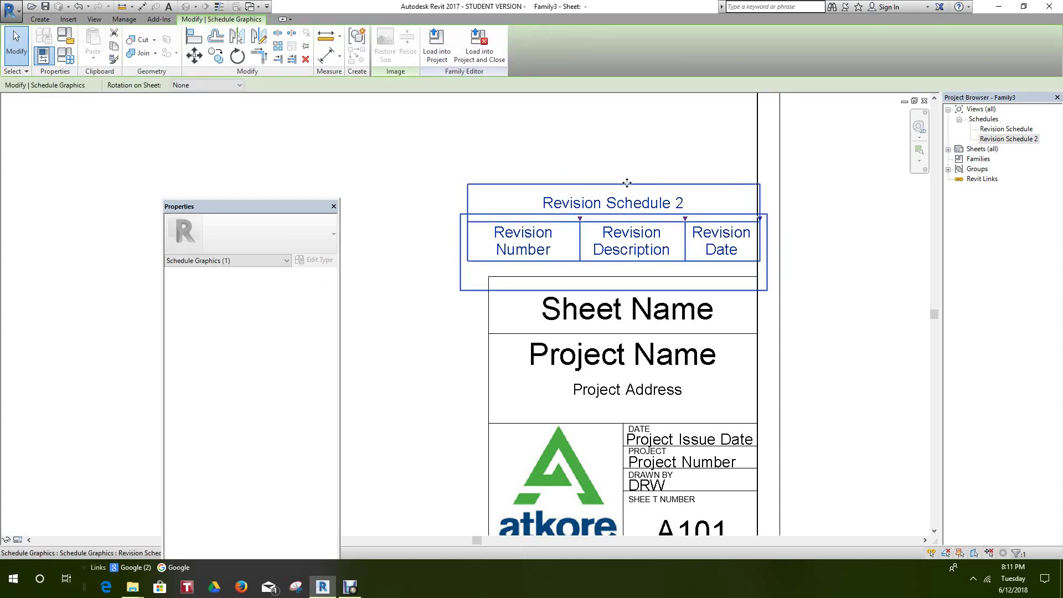
{"action": "left_click_drag", "start_coordinate": [627, 181], "coordinate": [609, 153]}
{"action": "left_click", "coordinate": [430, 161]}
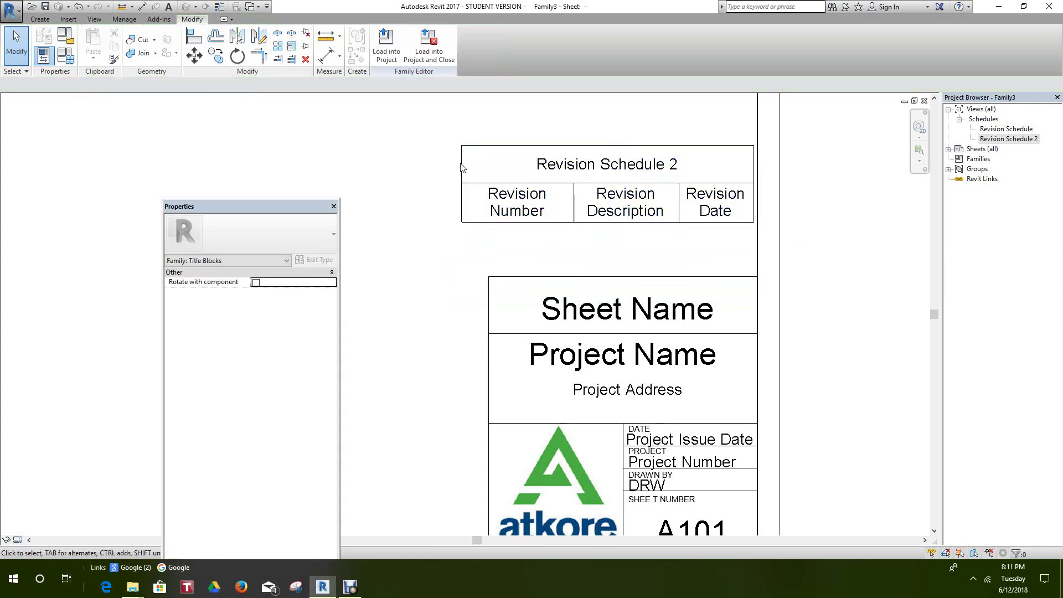
{"action": "left_click", "coordinate": [528, 238]}
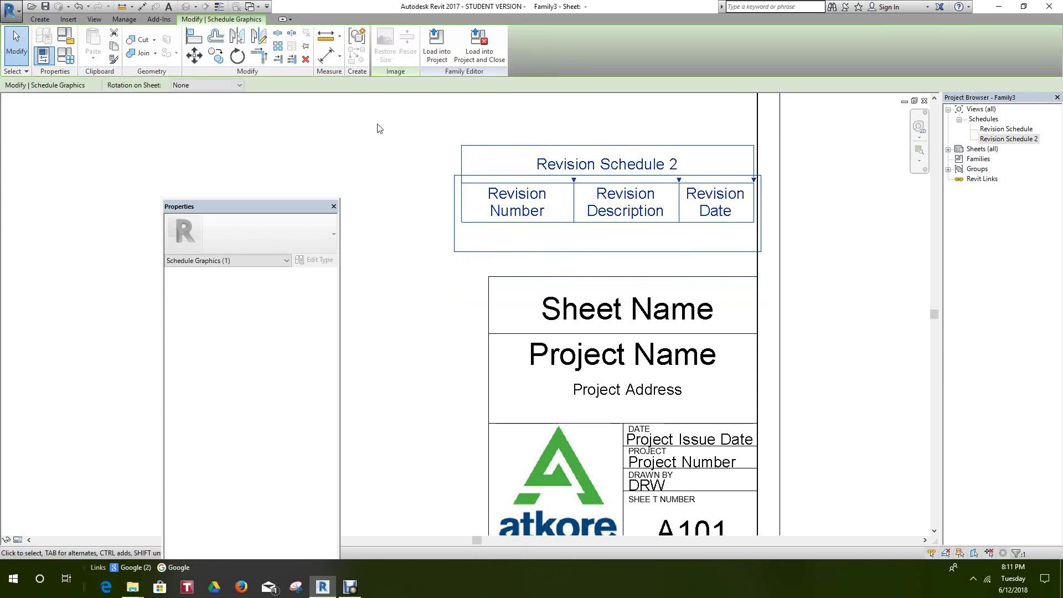
{"action": "double_click", "coordinate": [1002, 139]}
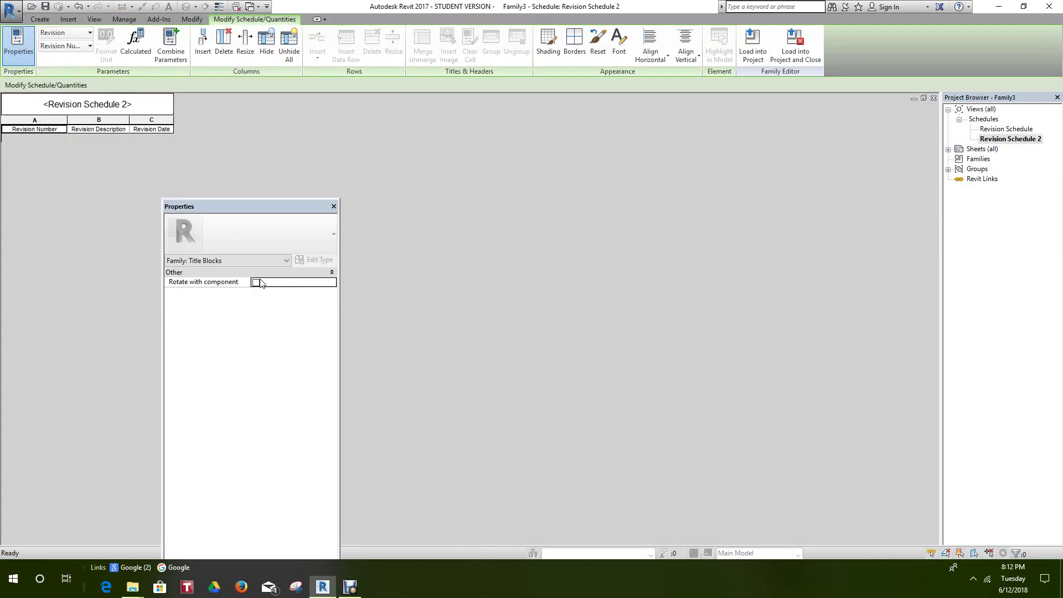
{"action": "left_click", "coordinate": [934, 98]}
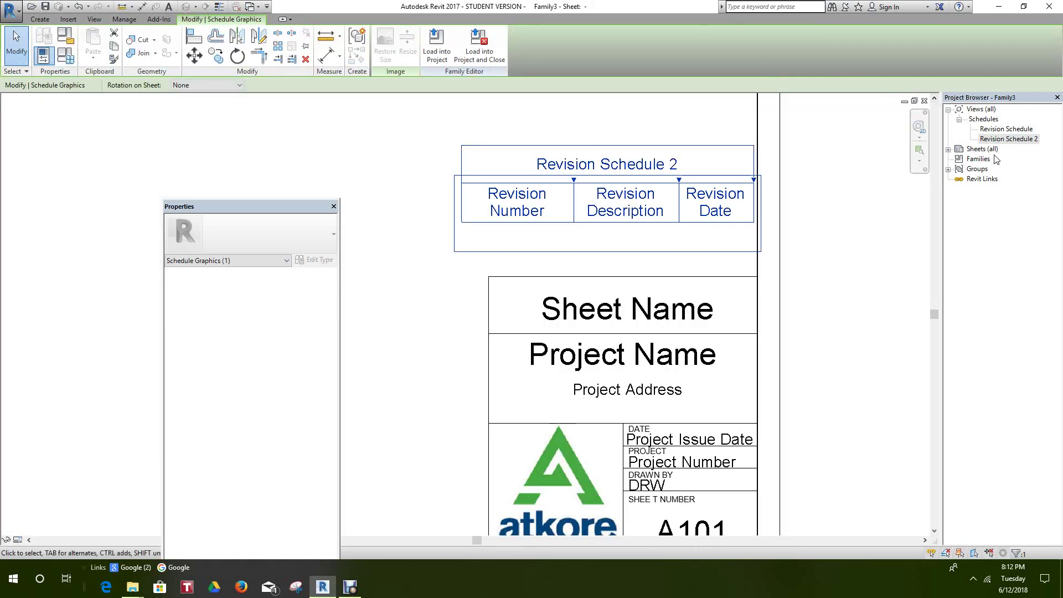
Set the height of Revision Schedule 2 to User defined in its appearance properties, keeping the Properties palette clear of the schedule
{"action": "left_click", "coordinate": [1008, 140]}
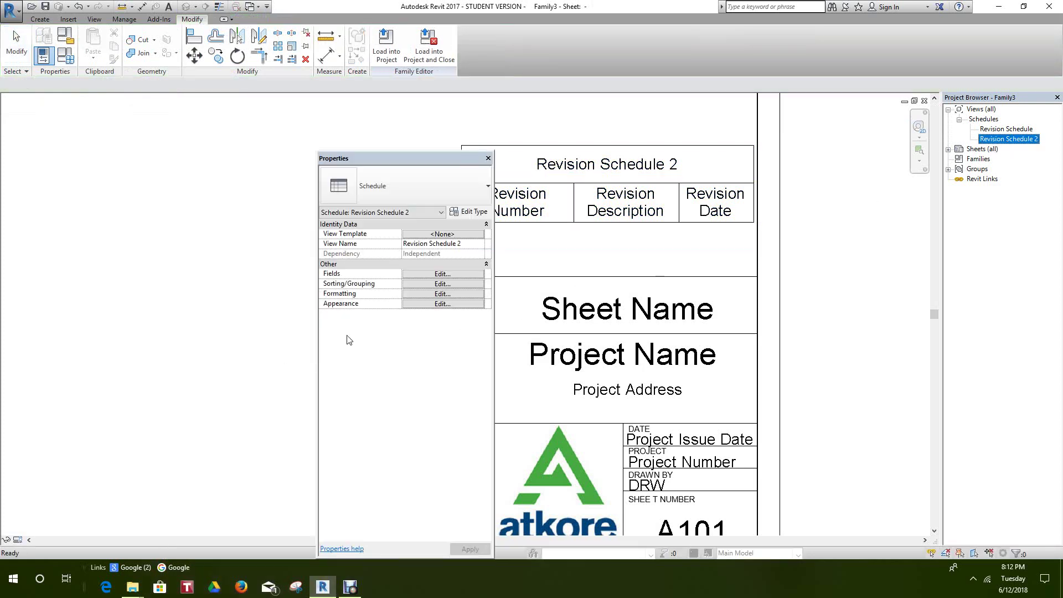
{"action": "left_click", "coordinate": [444, 304]}
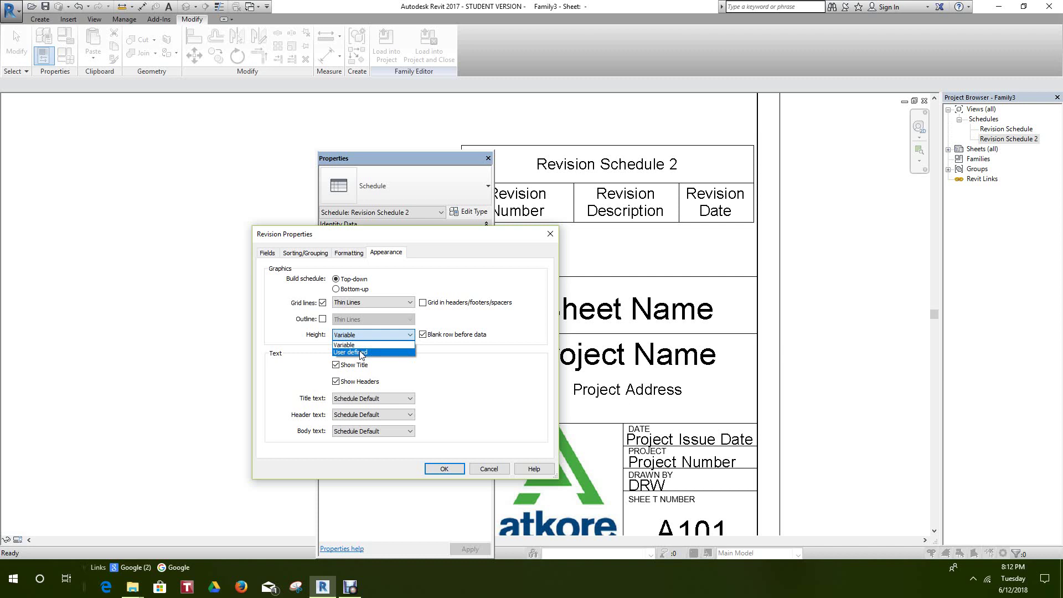
{"action": "left_click", "coordinate": [360, 353]}
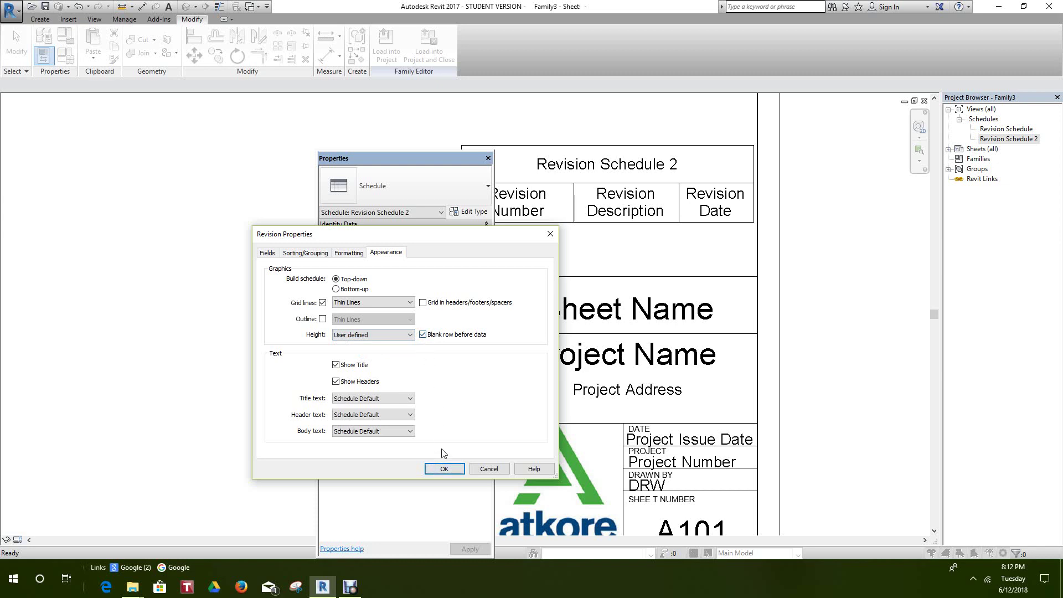
{"action": "left_click", "coordinate": [445, 470]}
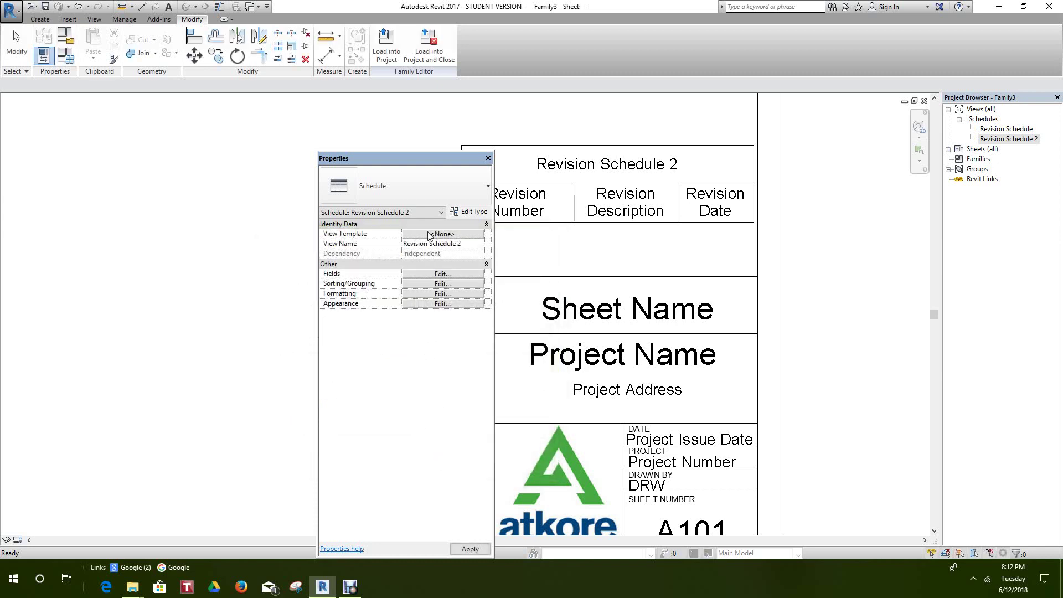
{"action": "left_click_drag", "start_coordinate": [413, 161], "coordinate": [239, 191]}
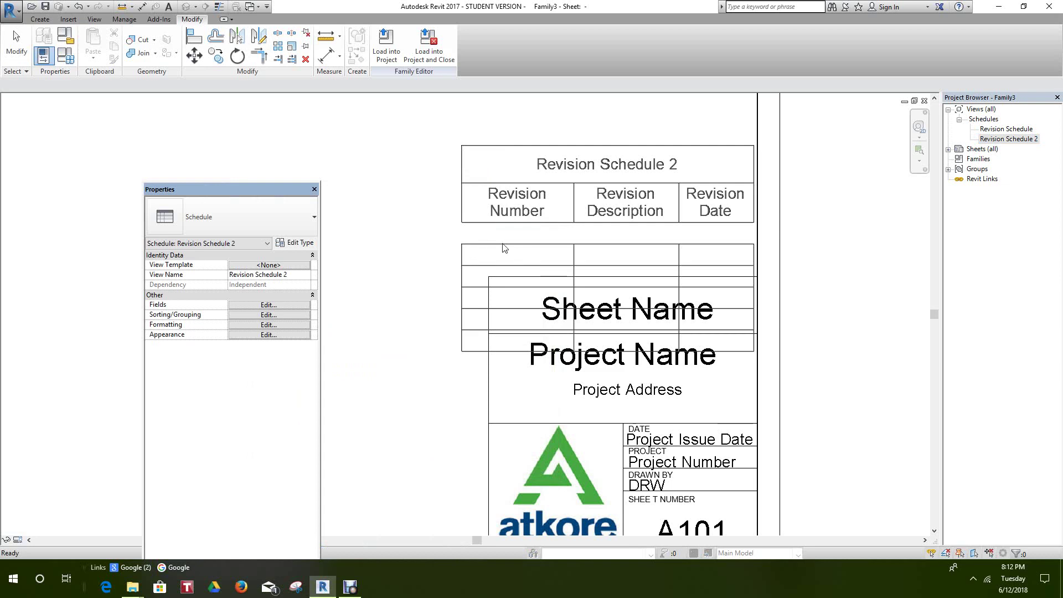
Move Revision Schedule 2 up so its blank rows sit clear of the title block
{"action": "scroll", "coordinate": [504, 248], "scroll_direction": "down", "scroll_amount": 1}
{"action": "left_click", "coordinate": [501, 297]}
{"action": "left_click", "coordinate": [496, 291]}
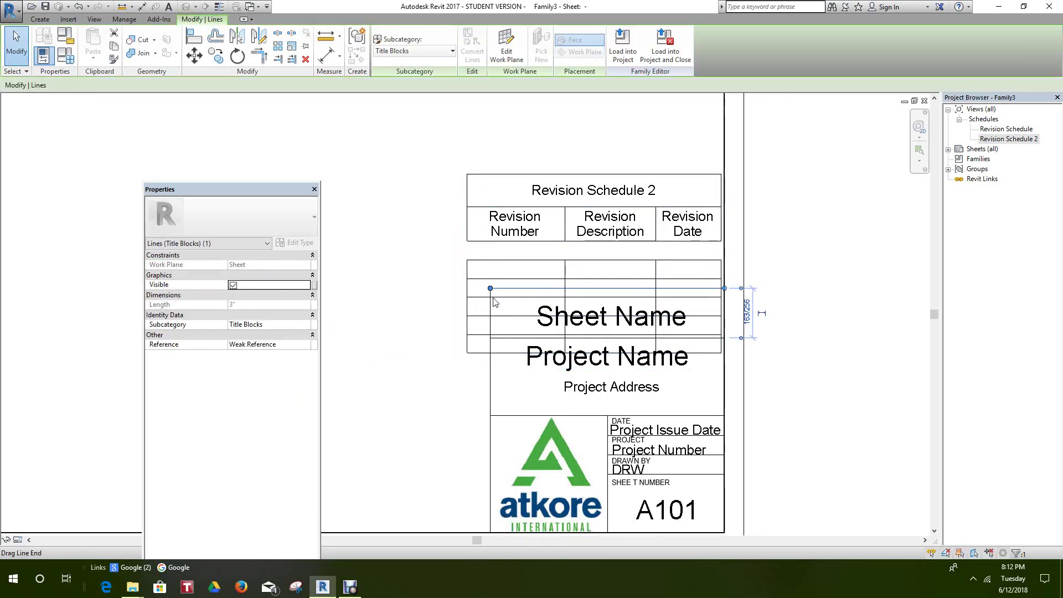
{"action": "left_click", "coordinate": [464, 244]}
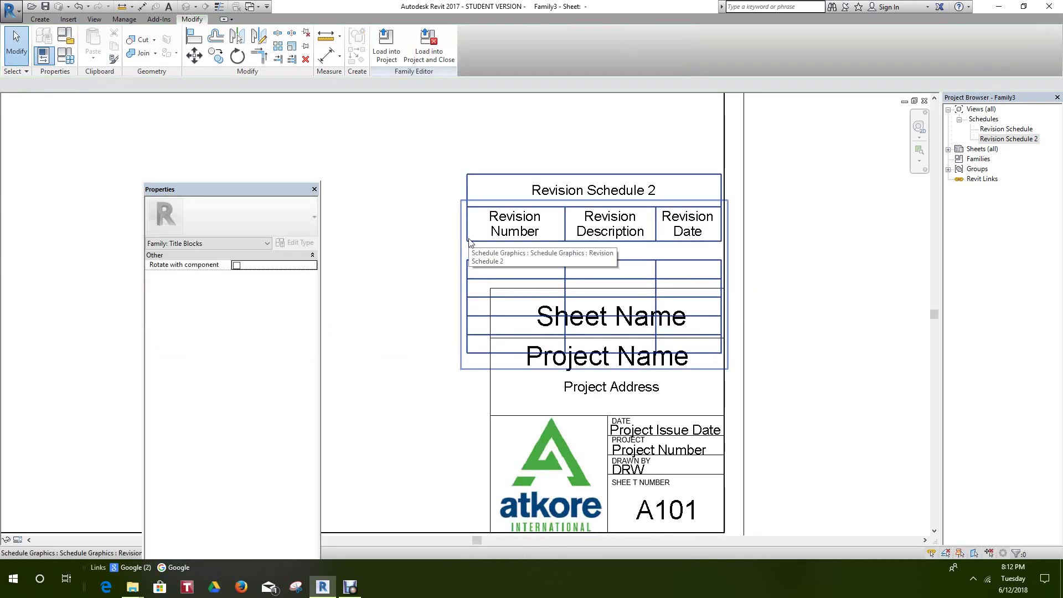
{"action": "left_click", "coordinate": [468, 242]}
{"action": "left_click_drag", "start_coordinate": [462, 224], "coordinate": [421, 123]}
Stretch the schedule's lower edge down to the title block to add one more blank row
{"action": "scroll", "coordinate": [494, 278], "scroll_direction": "down", "scroll_amount": 2}
{"action": "mouse_move", "coordinate": [490, 279]}
{"action": "left_mouse_down"}
{"action": "mouse_move", "coordinate": [490, 307]}
{"action": "mouse_move", "coordinate": [490, 298]}
{"action": "left_mouse_up"}
{"action": "key", "text": "Escape"}
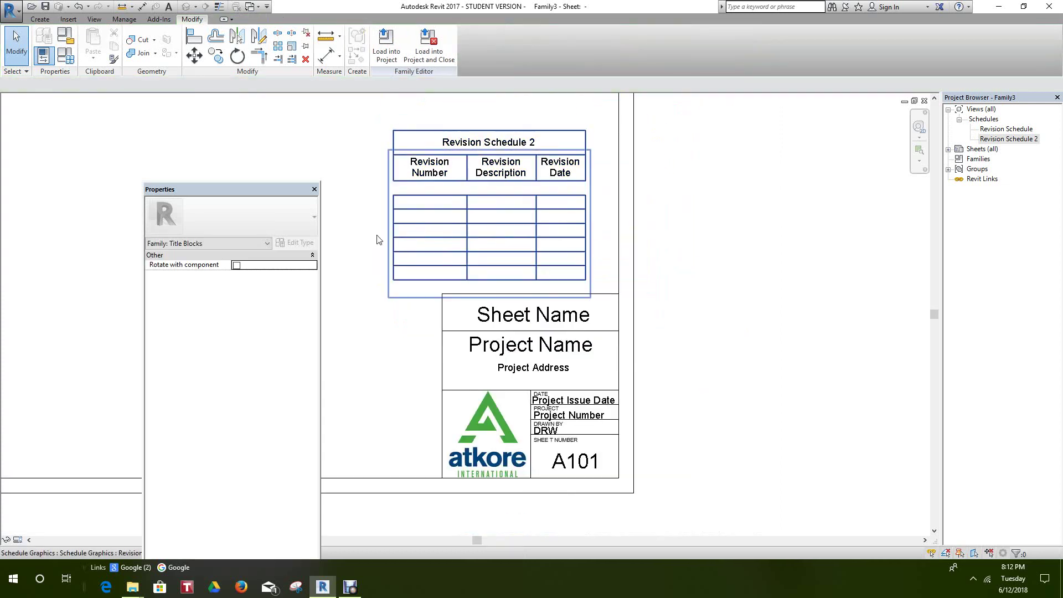
Move the stretched schedule against the inner border line, directly above the title block
{"action": "scroll", "coordinate": [696, 260], "scroll_direction": "down", "scroll_amount": 1}
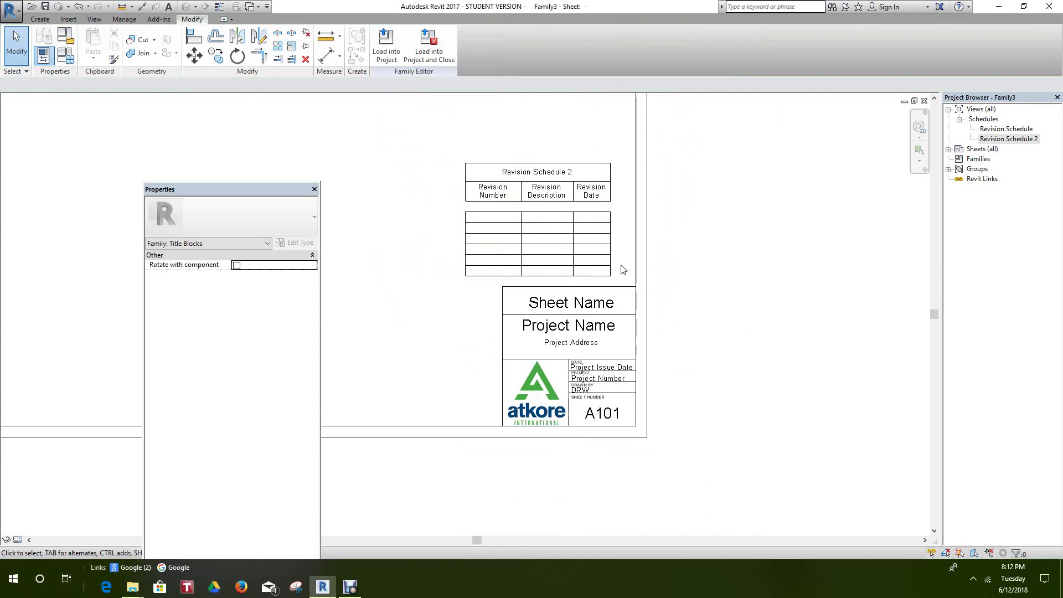
{"action": "left_click", "coordinate": [584, 252]}
{"action": "scroll", "coordinate": [603, 205], "scroll_direction": "up", "scroll_amount": 1}
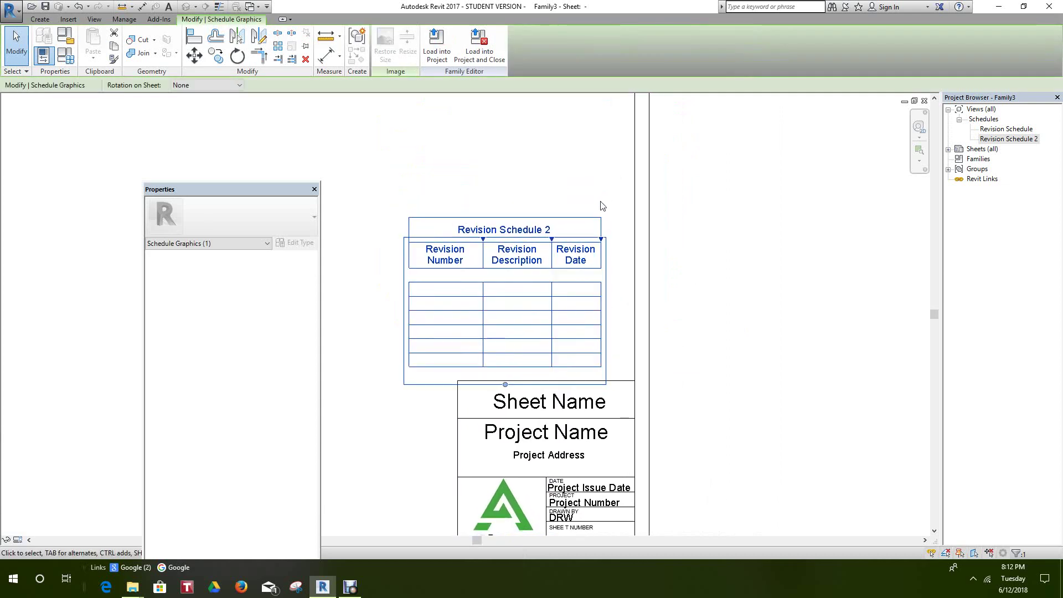
{"action": "left_click", "coordinate": [603, 205]}
{"action": "left_click", "coordinate": [591, 219]}
{"action": "left_click_drag", "start_coordinate": [591, 218], "coordinate": [623, 226]}
{"action": "left_click", "coordinate": [702, 294]}
Narrow the Revision Number column to bring the schedule's width closer to the title block's width
{"action": "scroll", "coordinate": [702, 294], "scroll_direction": "down", "scroll_amount": 1}
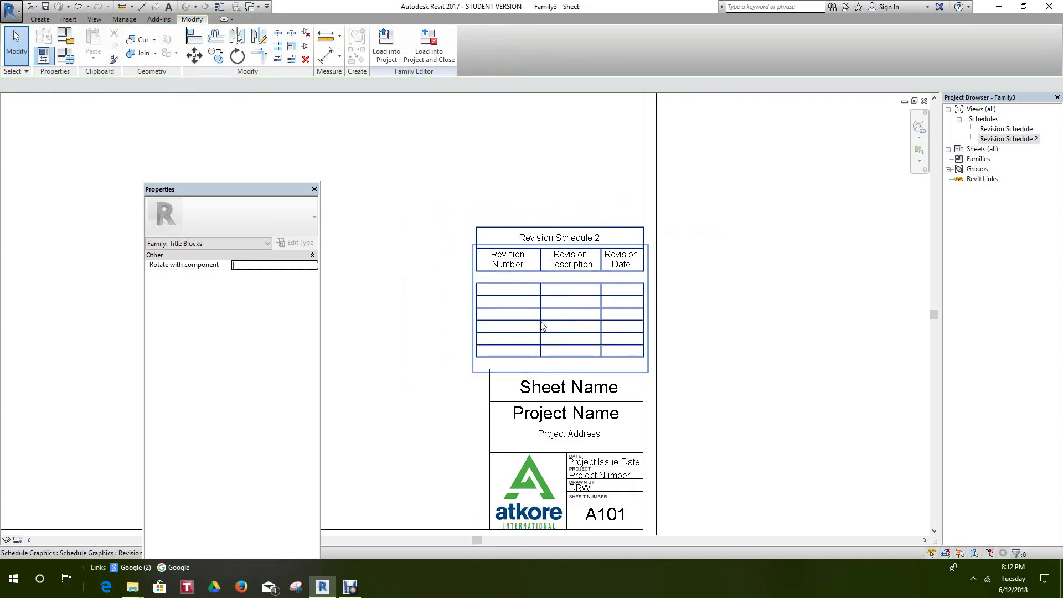
{"action": "left_click", "coordinate": [541, 324]}
{"action": "scroll", "coordinate": [547, 272], "scroll_direction": "up", "scroll_amount": 2}
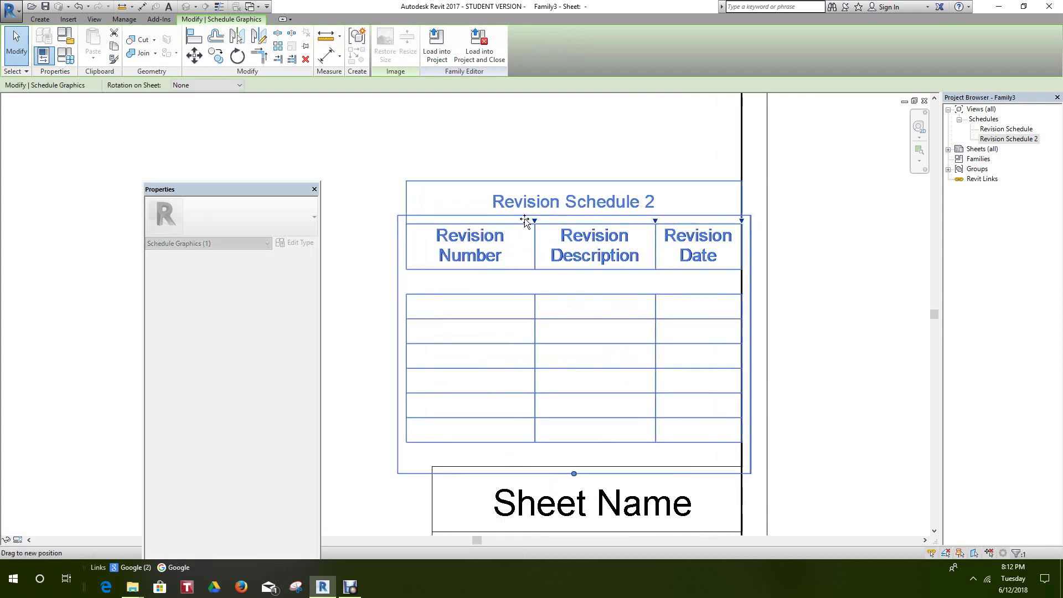
{"action": "left_click_drag", "start_coordinate": [535, 221], "coordinate": [517, 220]}
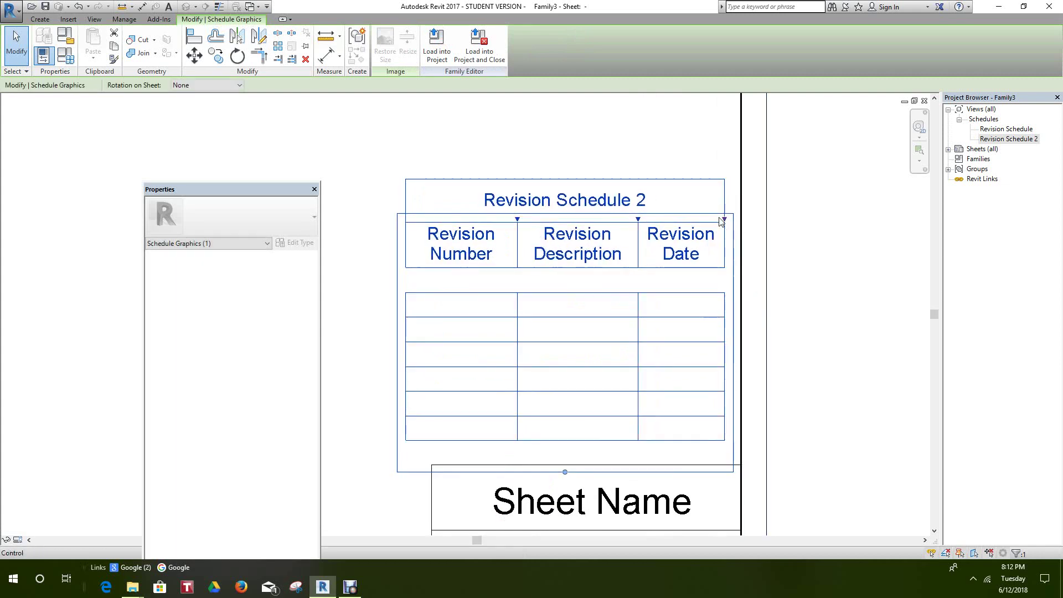
{"action": "key", "text": "Escape"}
Shift the narrowed schedule right until its edge lines up with the inner border line
{"action": "left_click", "coordinate": [667, 179]}
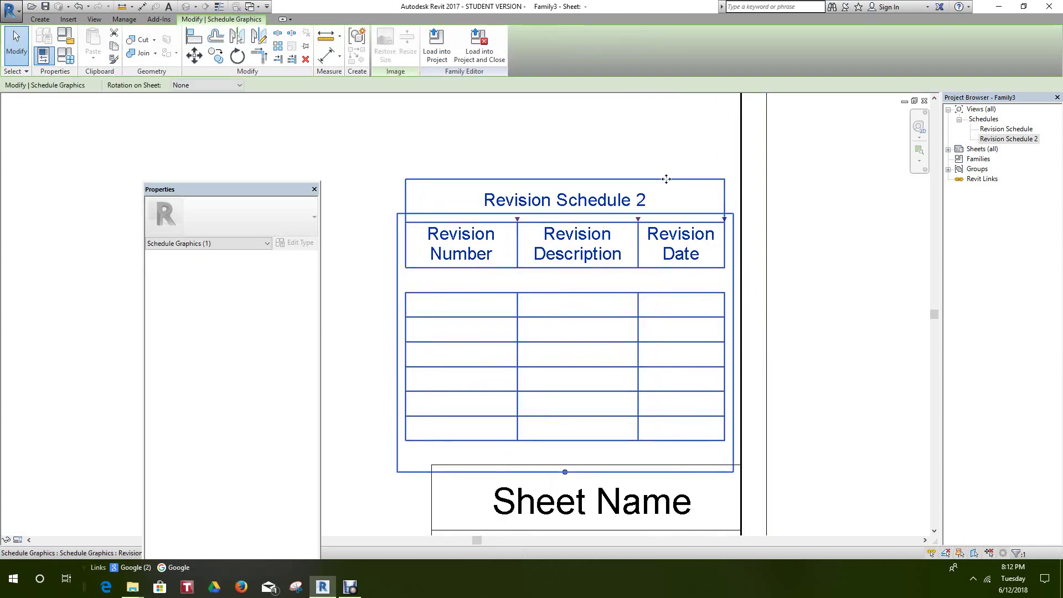
{"action": "left_click_drag", "start_coordinate": [675, 181], "coordinate": [683, 181]}
{"action": "left_click", "coordinate": [856, 294]}
{"action": "scroll", "coordinate": [803, 351], "scroll_direction": "down", "scroll_amount": 5}
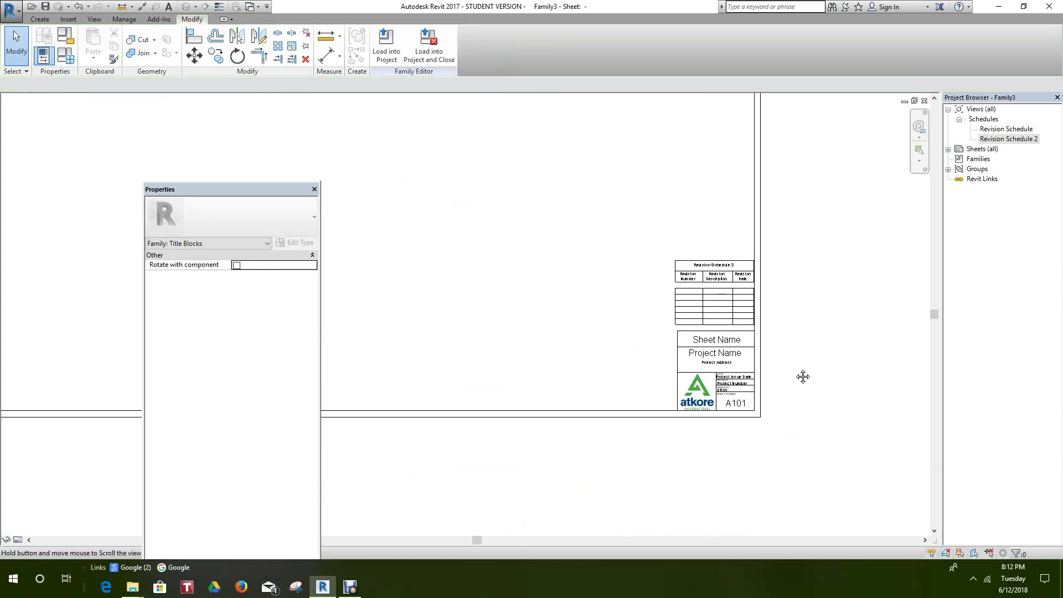
Widen the Revision Number column of the schedule slightly and adjust the schedule's lower edge above the title block
{"action": "scroll", "coordinate": [689, 336], "scroll_direction": "up", "scroll_amount": 3}
{"action": "scroll", "coordinate": [643, 297], "scroll_direction": "up", "scroll_amount": 3}
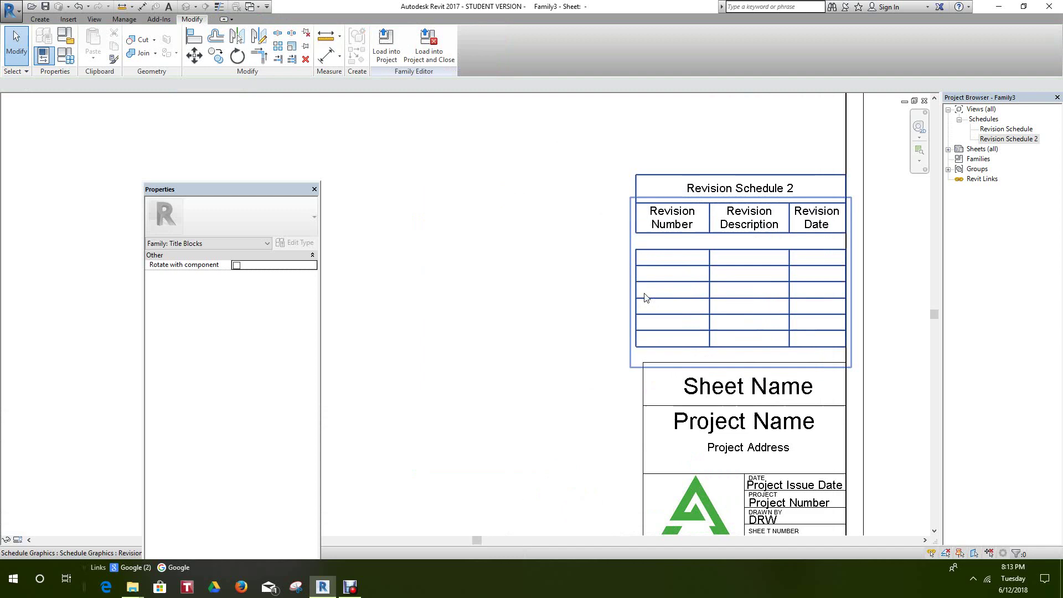
{"action": "left_click", "coordinate": [640, 248]}
{"action": "left_click_drag", "start_coordinate": [720, 187], "coordinate": [724, 187]}
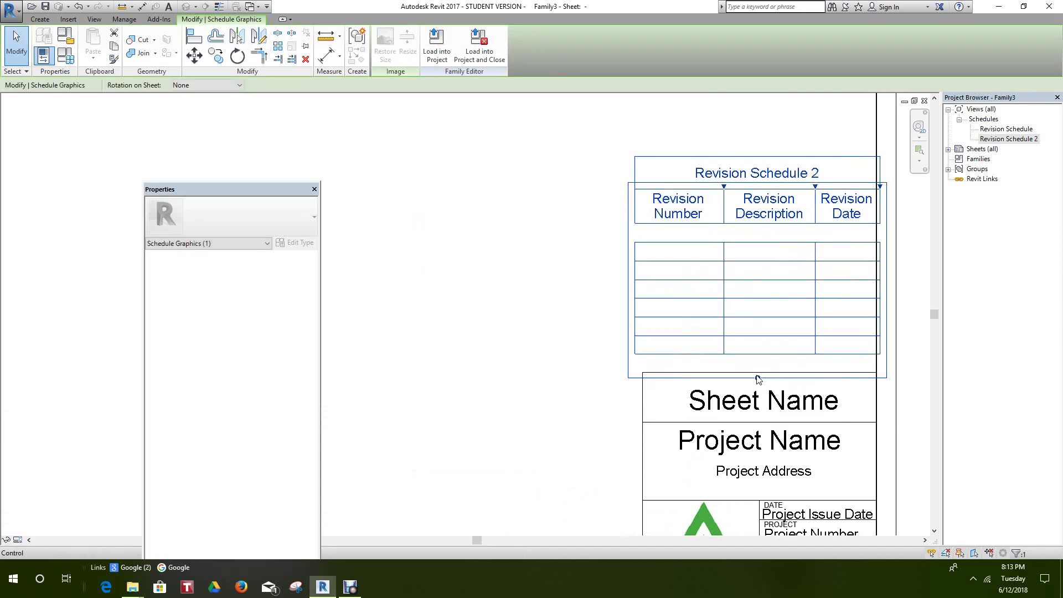
{"action": "mouse_move", "coordinate": [755, 375]}
{"action": "left_mouse_down"}
{"action": "mouse_move", "coordinate": [750, 357]}
{"action": "mouse_move", "coordinate": [751, 373]}
{"action": "left_mouse_up"}
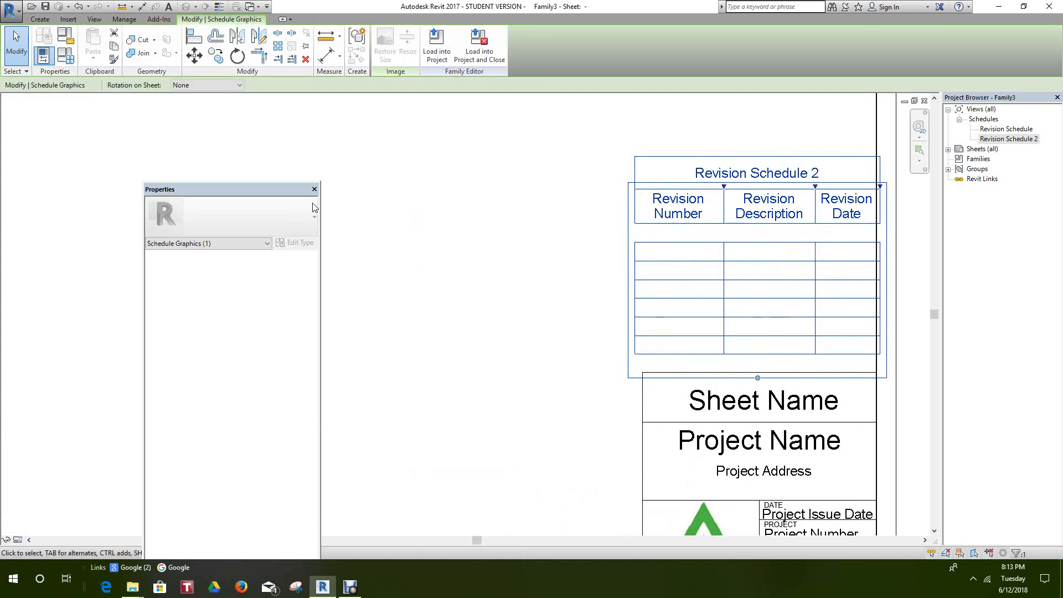
Turn off the blank row before data in the appearance settings of Revision Schedule 2
{"action": "left_click", "coordinate": [996, 140]}
{"action": "left_click", "coordinate": [286, 336]}
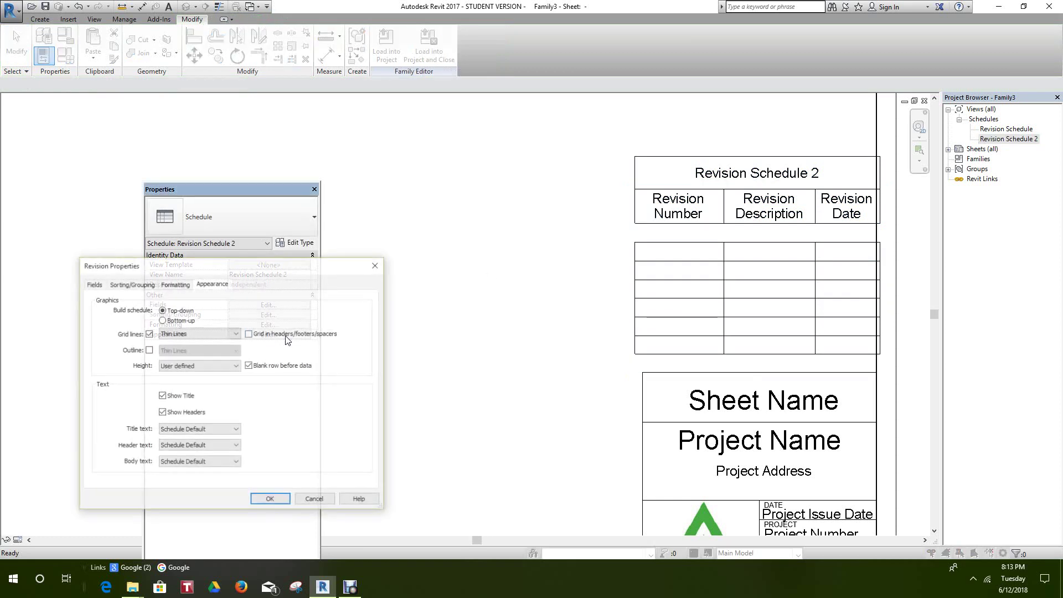
{"action": "left_click", "coordinate": [271, 500]}
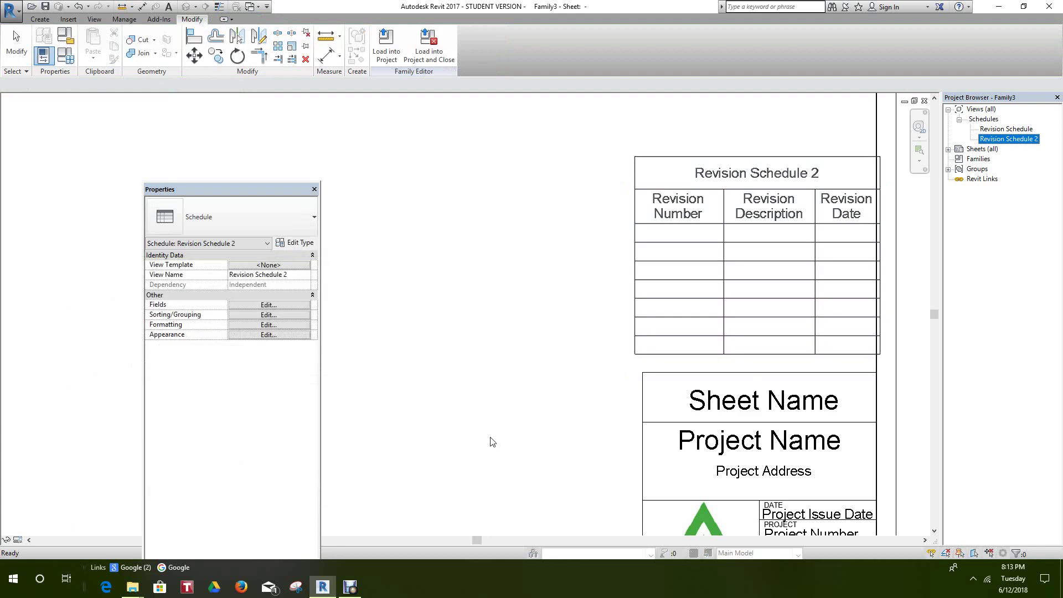
Shift the revision schedule slightly left so its edge lines up with the inner border line
{"action": "scroll", "coordinate": [515, 404], "scroll_direction": "down", "scroll_amount": 3}
{"action": "scroll", "coordinate": [684, 277], "scroll_direction": "up", "scroll_amount": 2}
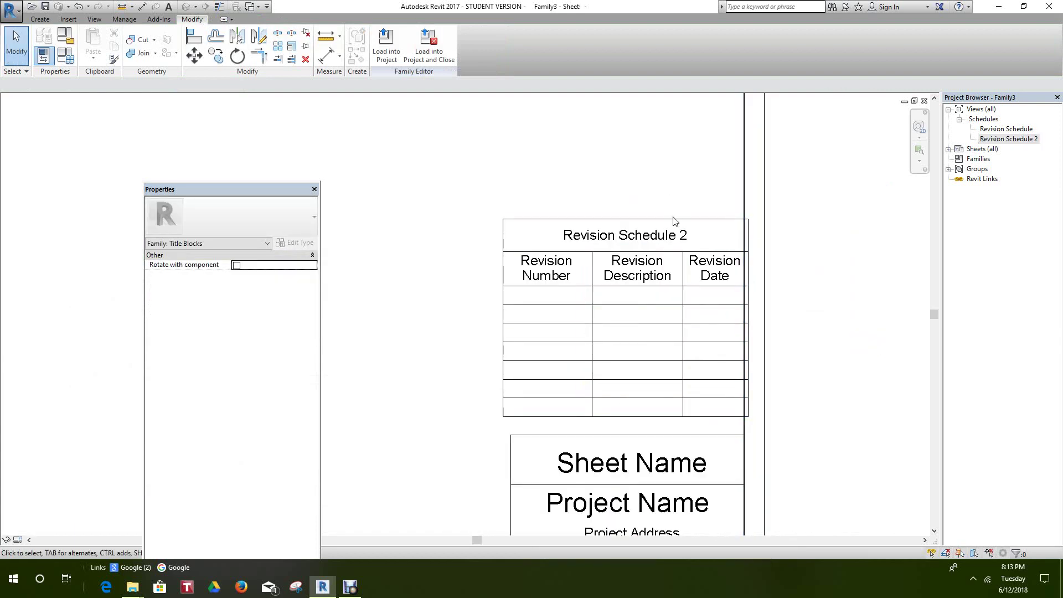
{"action": "left_click", "coordinate": [674, 221]}
{"action": "mouse_move", "coordinate": [674, 221]}
{"action": "left_mouse_down"}
{"action": "mouse_move", "coordinate": [635, 220]}
{"action": "mouse_move", "coordinate": [661, 223]}
{"action": "left_mouse_up"}
{"action": "left_click", "coordinate": [578, 210]}
{"action": "scroll", "coordinate": [686, 360], "scroll_direction": "down", "scroll_amount": 5}
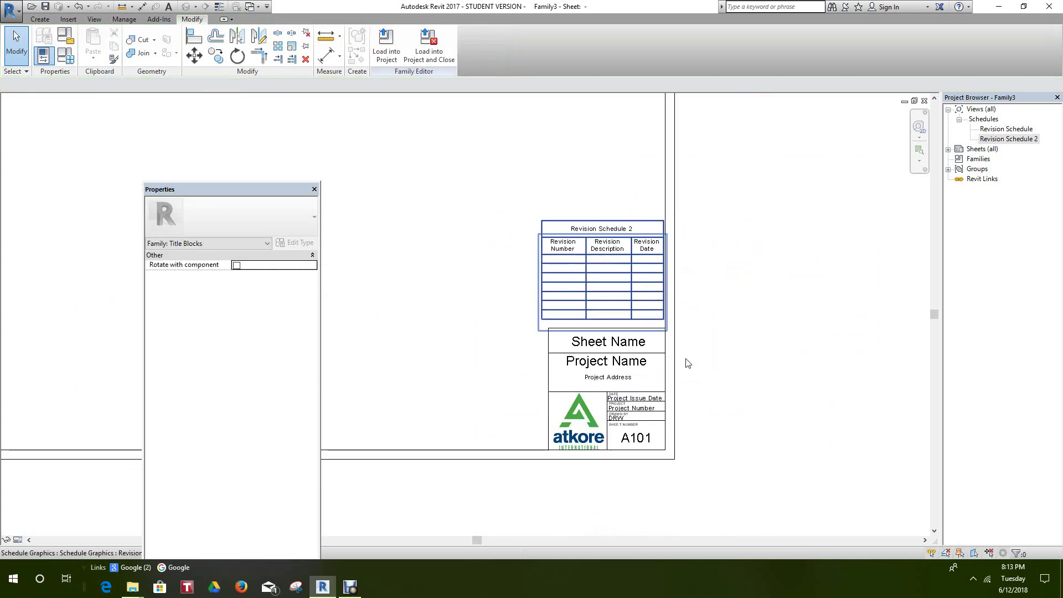
Widen the Revision Number column a little so the schedule reaches the inner border line
{"action": "scroll", "coordinate": [764, 410], "scroll_direction": "down", "scroll_amount": 4}
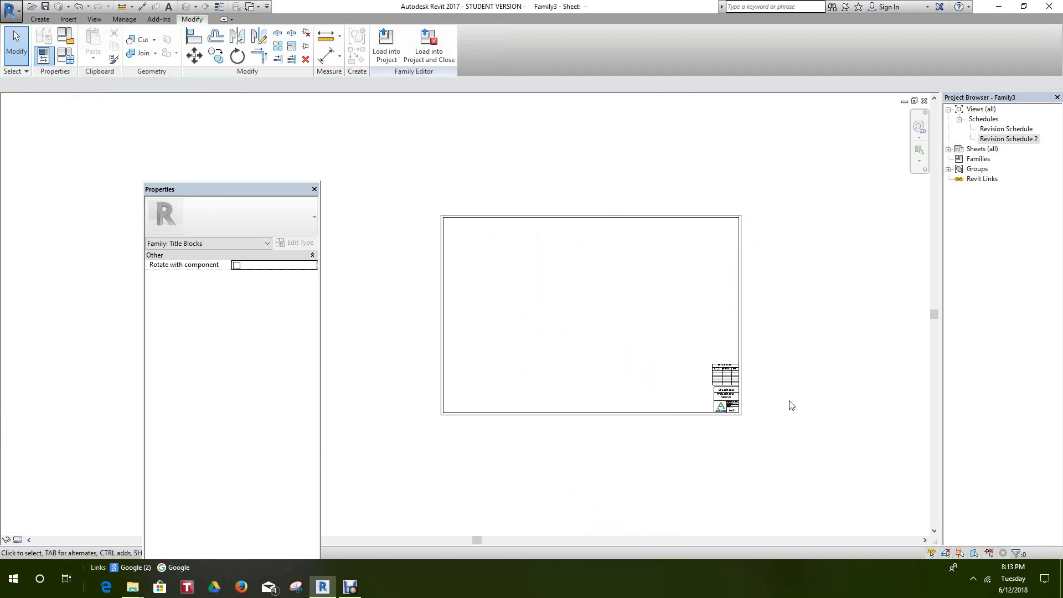
{"action": "scroll", "coordinate": [775, 405], "scroll_direction": "up", "scroll_amount": 6}
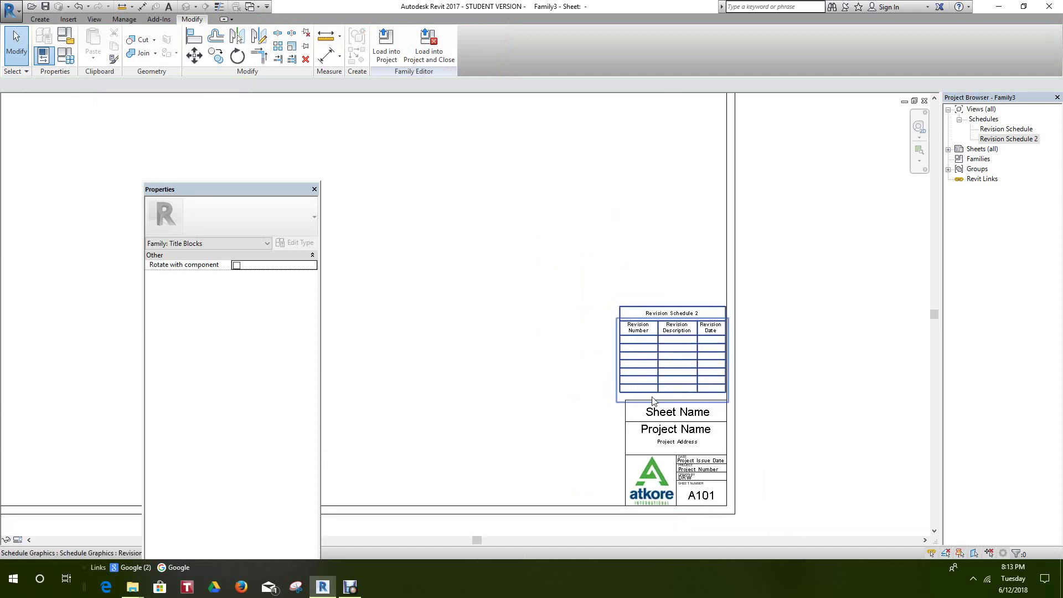
{"action": "left_click", "coordinate": [609, 383]}
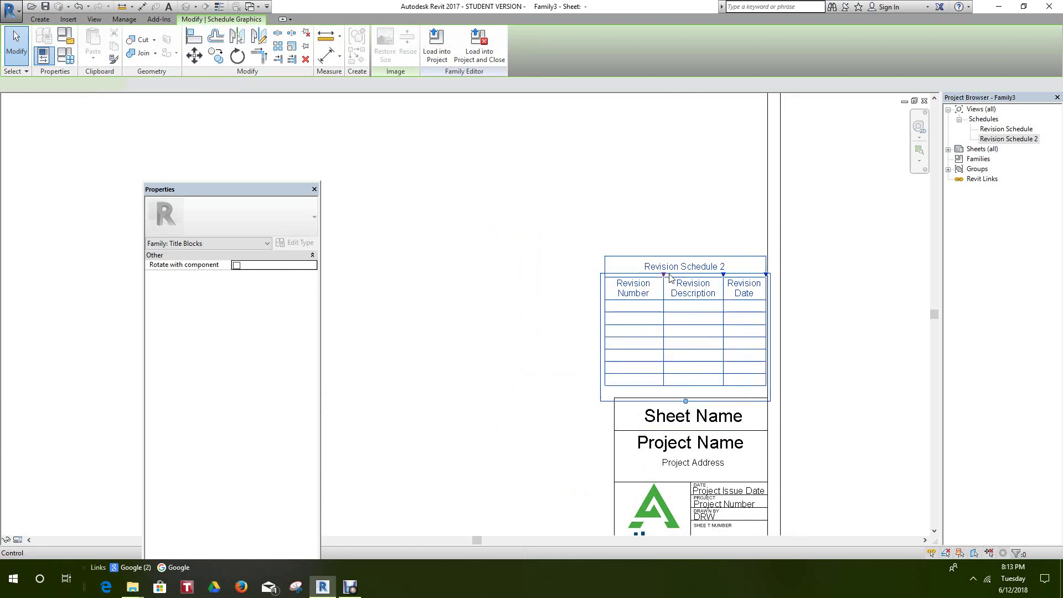
{"action": "mouse_move", "coordinate": [666, 280]}
{"action": "left_mouse_down"}
{"action": "mouse_move", "coordinate": [683, 285]}
{"action": "mouse_move", "coordinate": [668, 282]}
{"action": "left_mouse_up"}
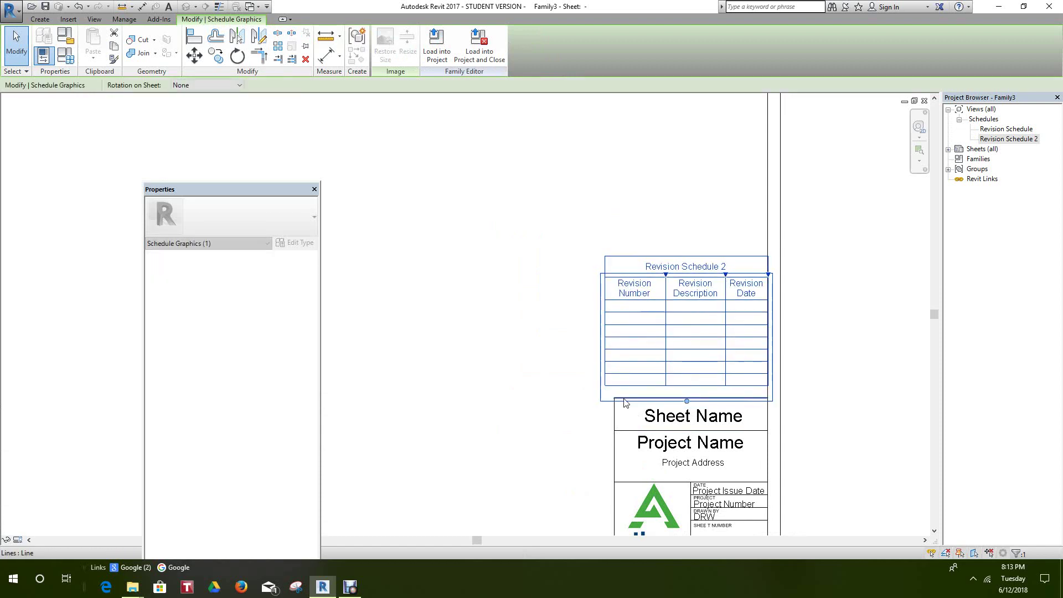
{"action": "left_click", "coordinate": [814, 310]}
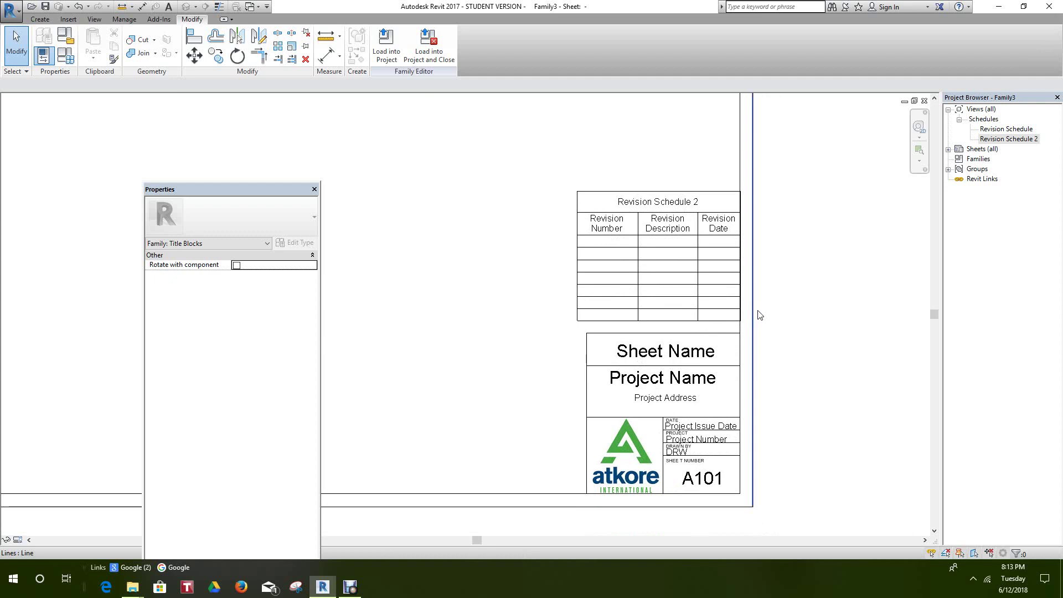
Examine how the revision schedule fits above the title block and within the sheet border
{"action": "scroll", "coordinate": [776, 344], "scroll_direction": "down", "scroll_amount": 4}
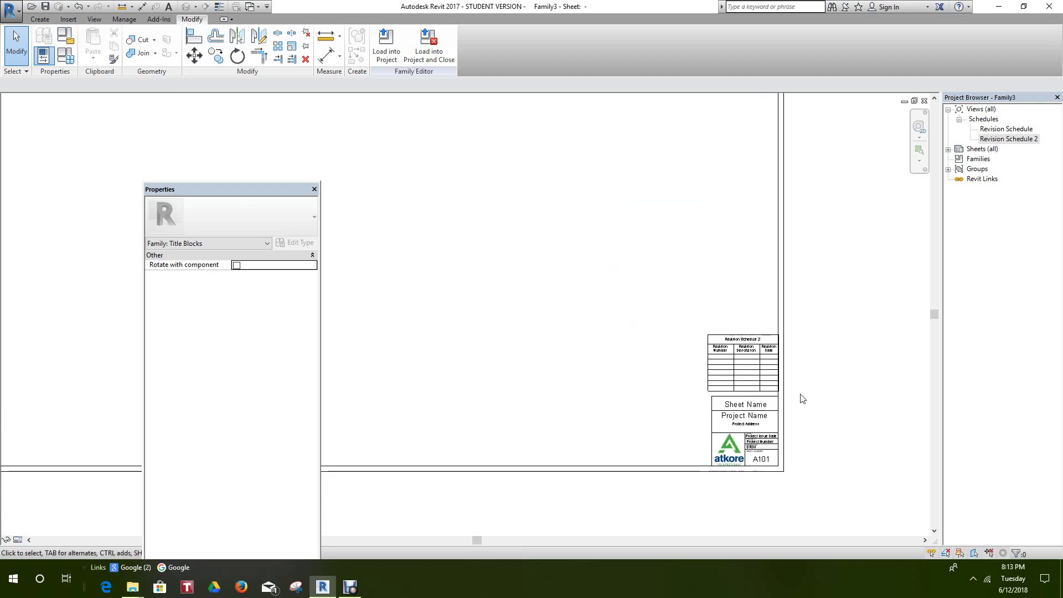
{"action": "scroll", "coordinate": [805, 397], "scroll_direction": "down", "scroll_amount": 3}
{"action": "scroll", "coordinate": [814, 406], "scroll_direction": "up", "scroll_amount": 2}
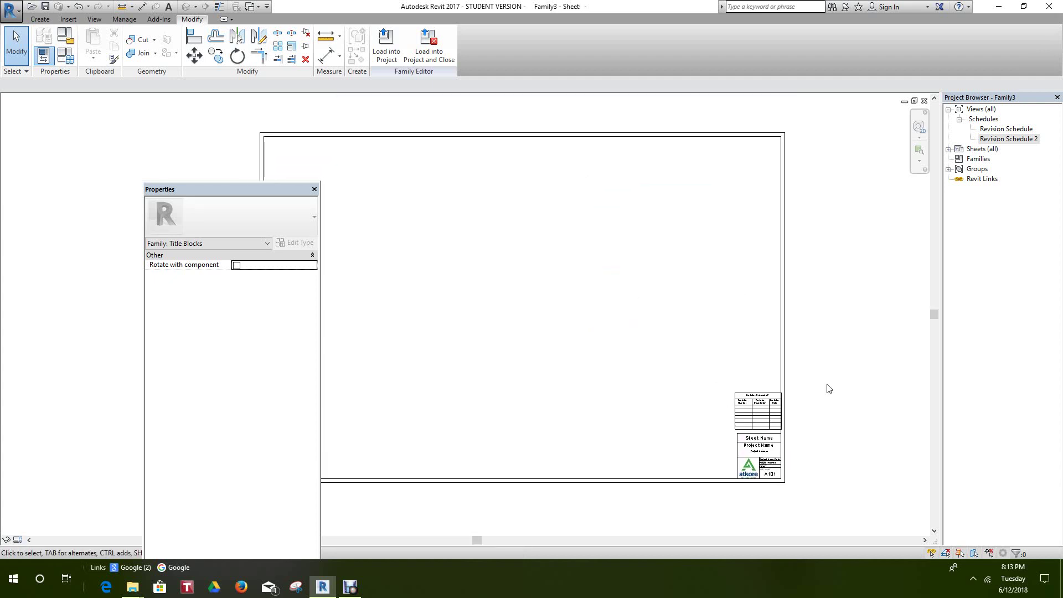
{"action": "scroll", "coordinate": [829, 387], "scroll_direction": "down", "scroll_amount": 1}
{"action": "scroll", "coordinate": [824, 380], "scroll_direction": "up", "scroll_amount": 4}
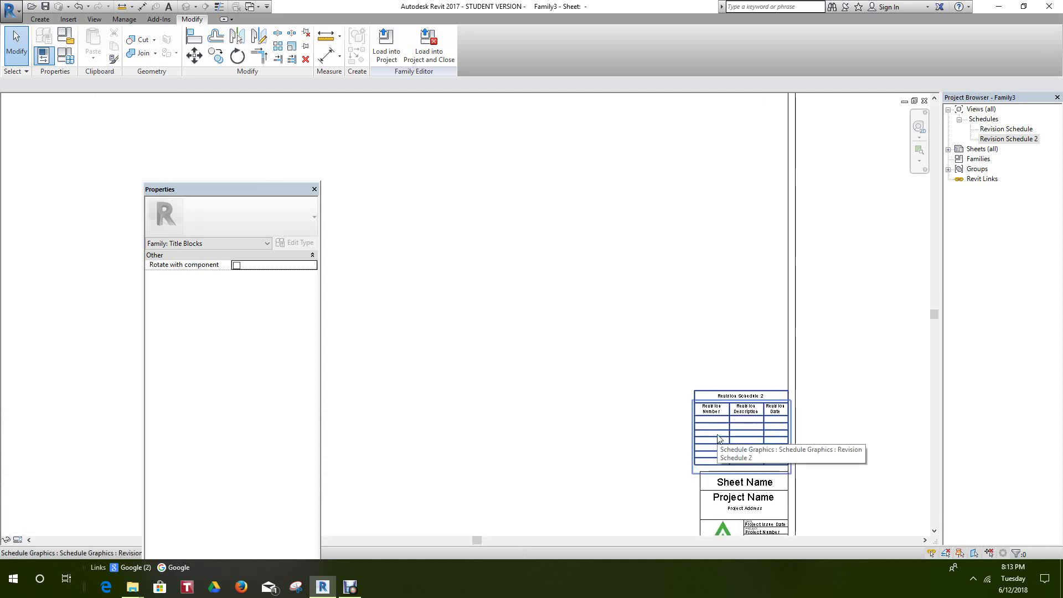
{"action": "scroll", "coordinate": [718, 438], "scroll_direction": "up", "scroll_amount": 4}
{"action": "left_click", "coordinate": [694, 407]}
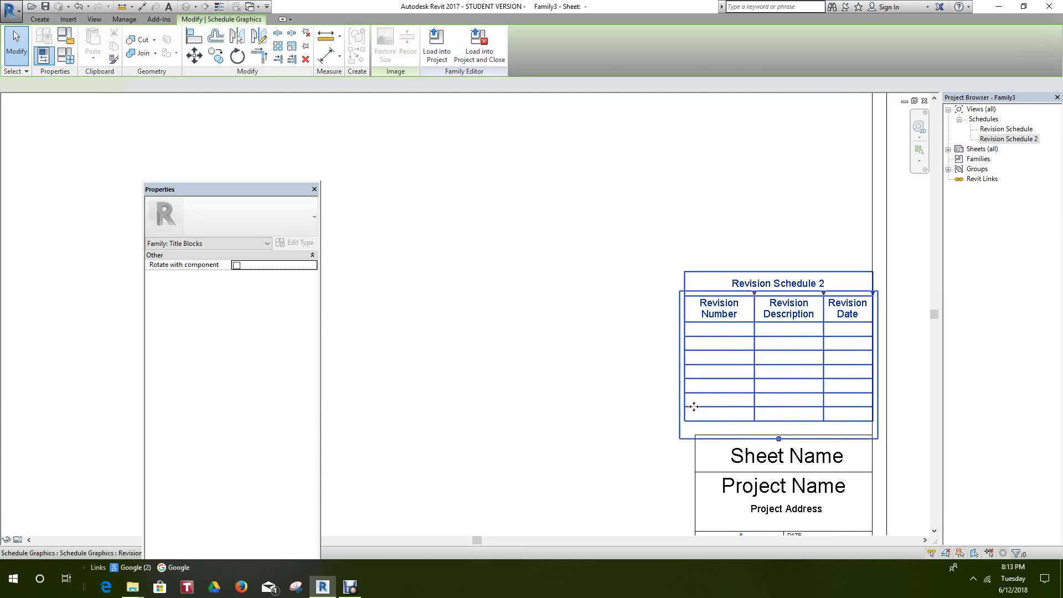
{"action": "left_click", "coordinate": [665, 396]}
{"action": "left_click", "coordinate": [687, 385]}
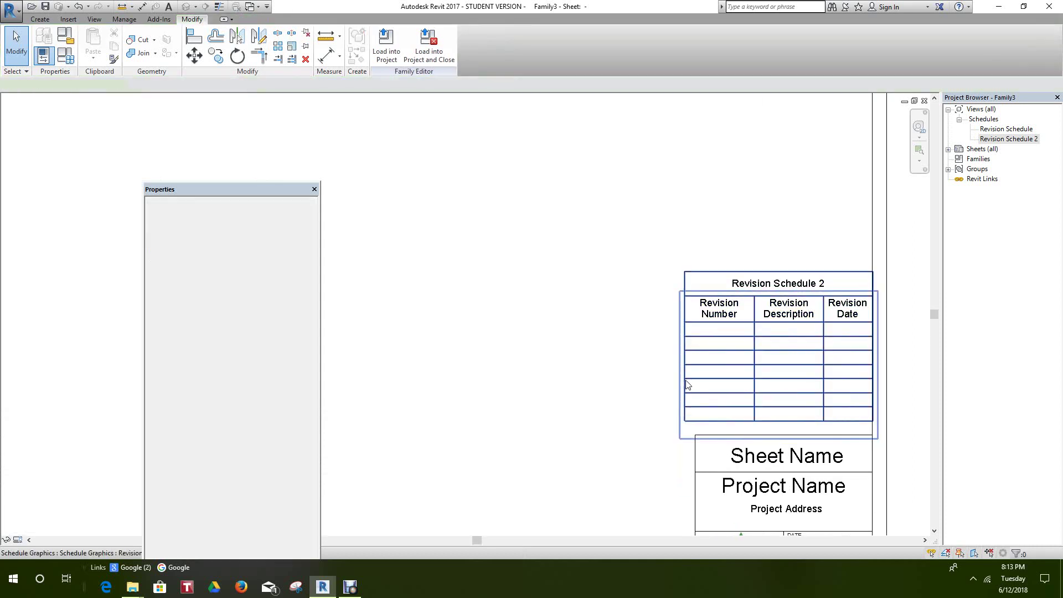
{"action": "scroll", "coordinate": [660, 399], "scroll_direction": "down", "scroll_amount": 3}
{"action": "scroll", "coordinate": [650, 403], "scroll_direction": "down", "scroll_amount": 2}
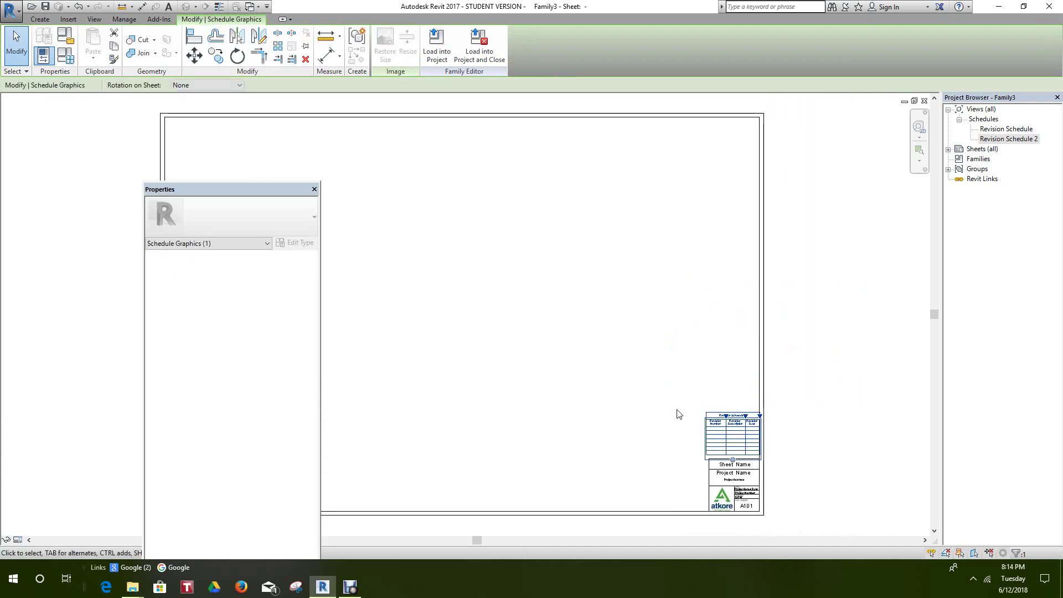
Examine the title block's project labels, sheet number cell and company logo up close
{"action": "scroll", "coordinate": [748, 478], "scroll_direction": "up", "scroll_amount": 6}
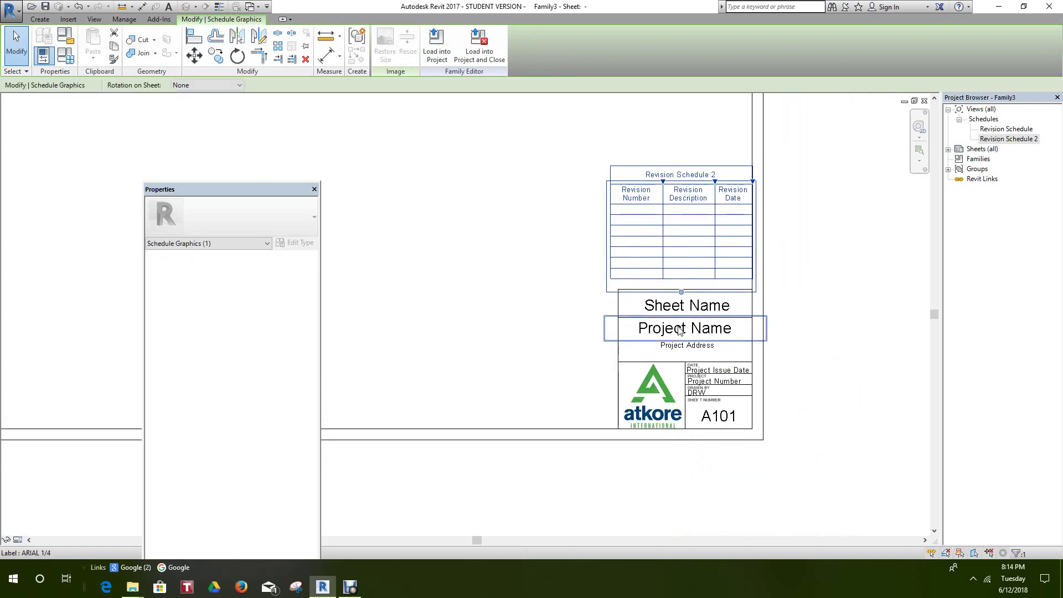
{"action": "scroll", "coordinate": [721, 360], "scroll_direction": "down", "scroll_amount": 2}
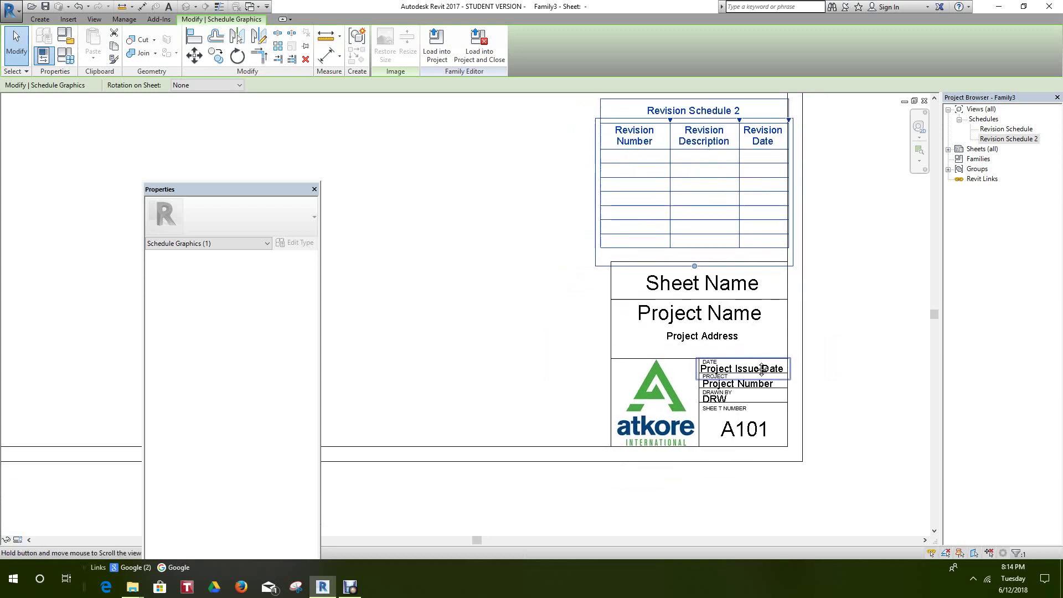
{"action": "scroll", "coordinate": [752, 410], "scroll_direction": "up", "scroll_amount": 3}
{"action": "scroll", "coordinate": [820, 438], "scroll_direction": "up", "scroll_amount": 4}
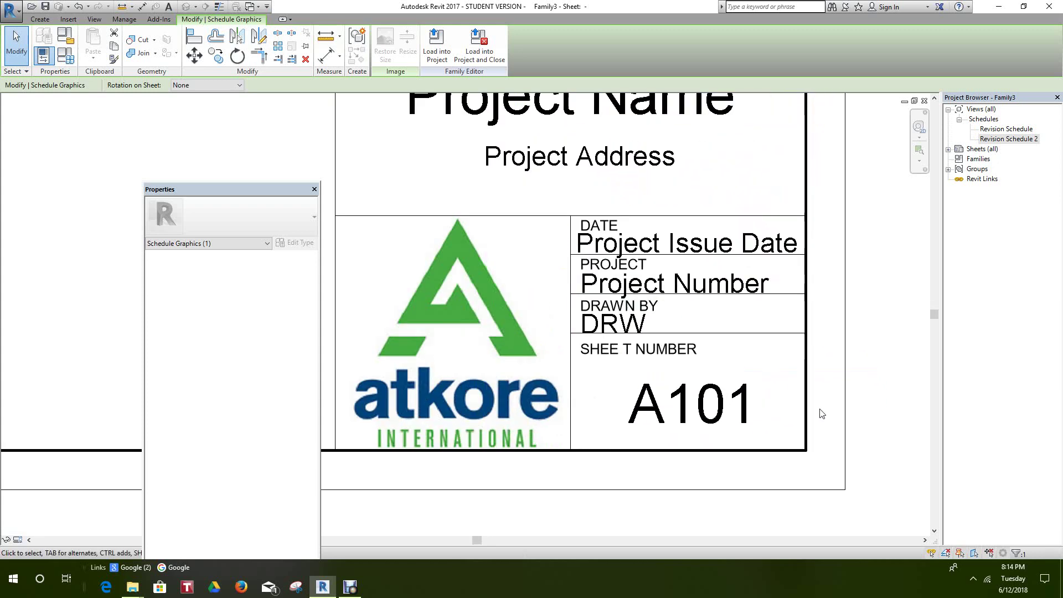
{"action": "scroll", "coordinate": [535, 408], "scroll_direction": "down", "scroll_amount": 3}
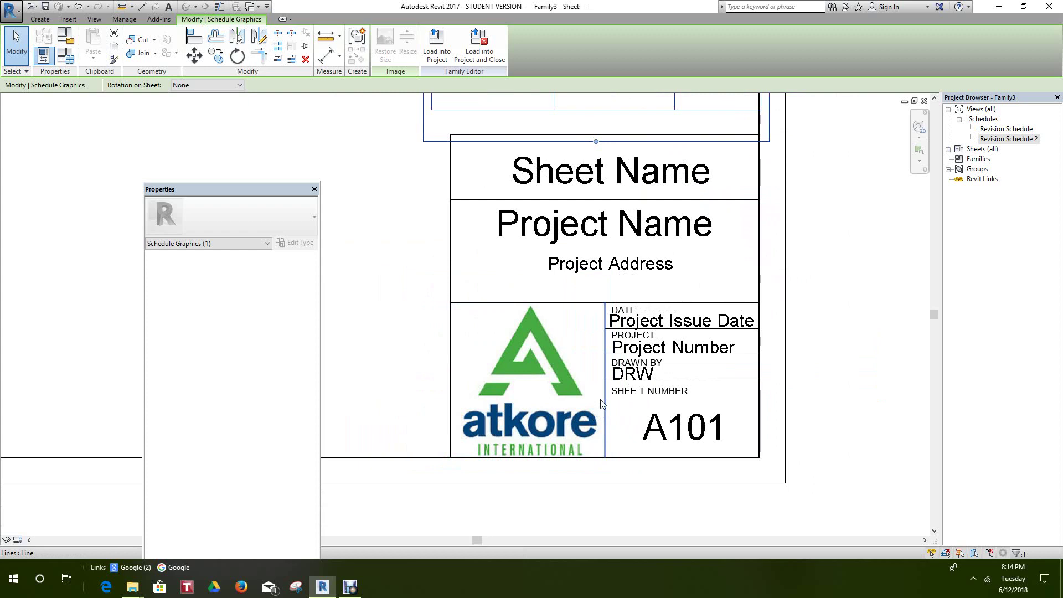
{"action": "left_click", "coordinate": [529, 406]}
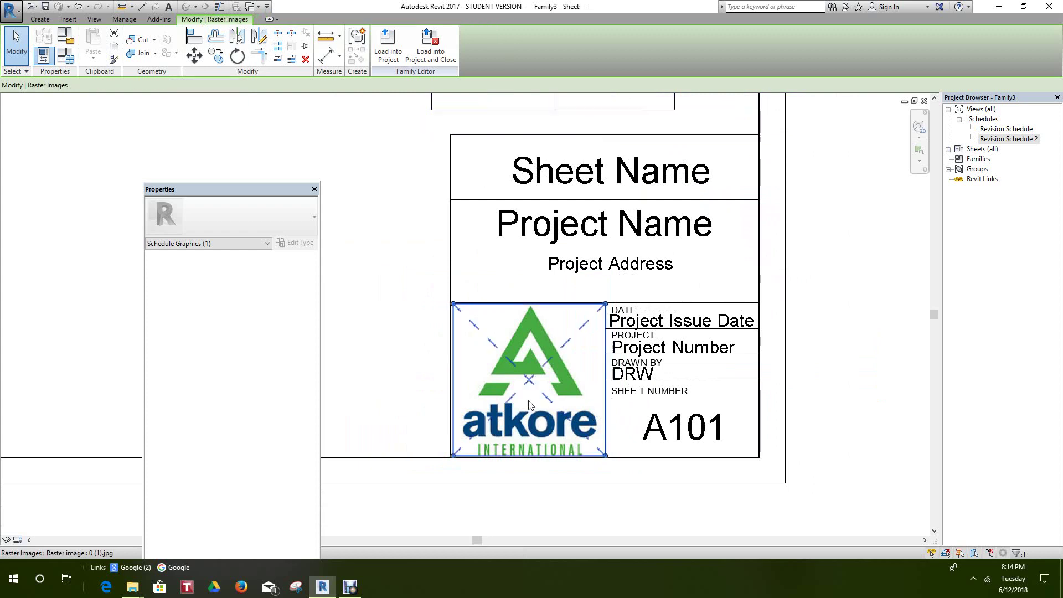
{"action": "scroll", "coordinate": [535, 399], "scroll_direction": "down", "scroll_amount": 1}
{"action": "scroll", "coordinate": [610, 415], "scroll_direction": "down", "scroll_amount": 3}
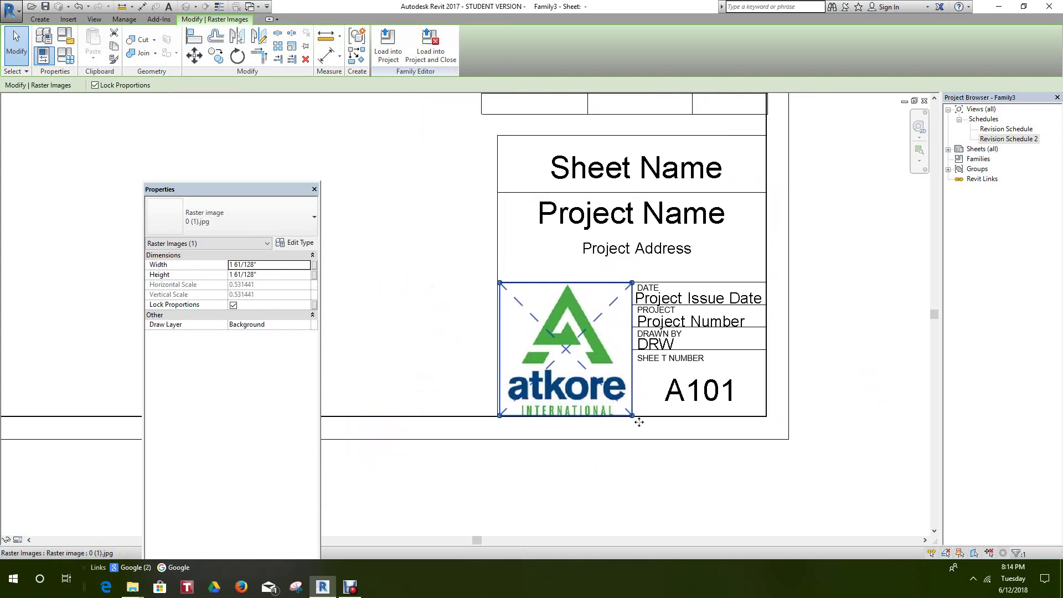
{"action": "left_click", "coordinate": [712, 465]}
{"action": "scroll", "coordinate": [720, 460], "scroll_direction": "down", "scroll_amount": 2}
{"action": "scroll", "coordinate": [729, 453], "scroll_direction": "down", "scroll_amount": 1}
{"action": "scroll", "coordinate": [693, 354], "scroll_direction": "up", "scroll_amount": 3}
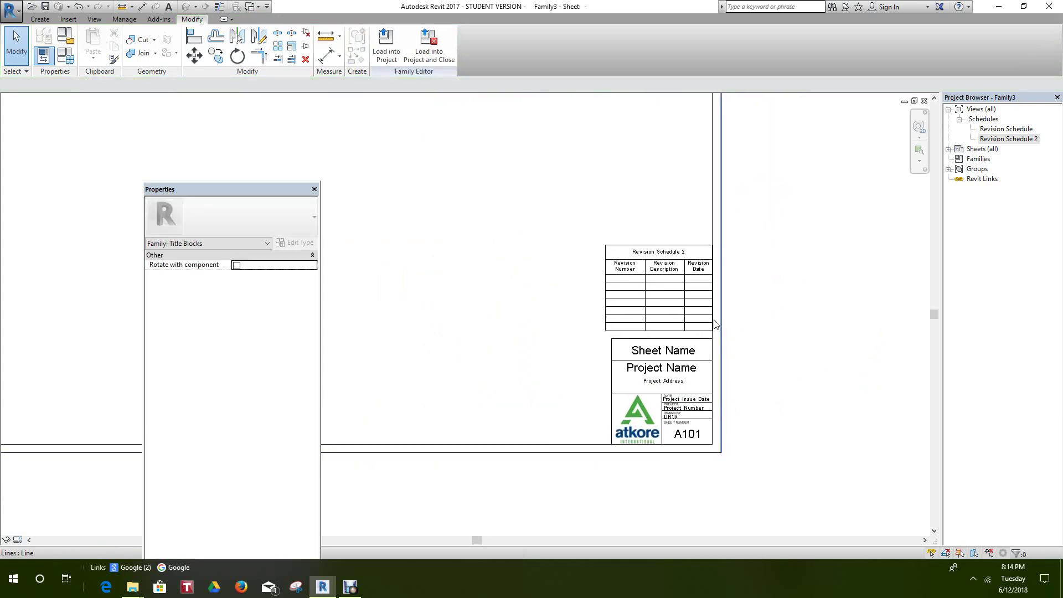
Widen the Revision Number column again, extending the schedule slightly past the inner border line
{"action": "left_click", "coordinate": [513, 315]}
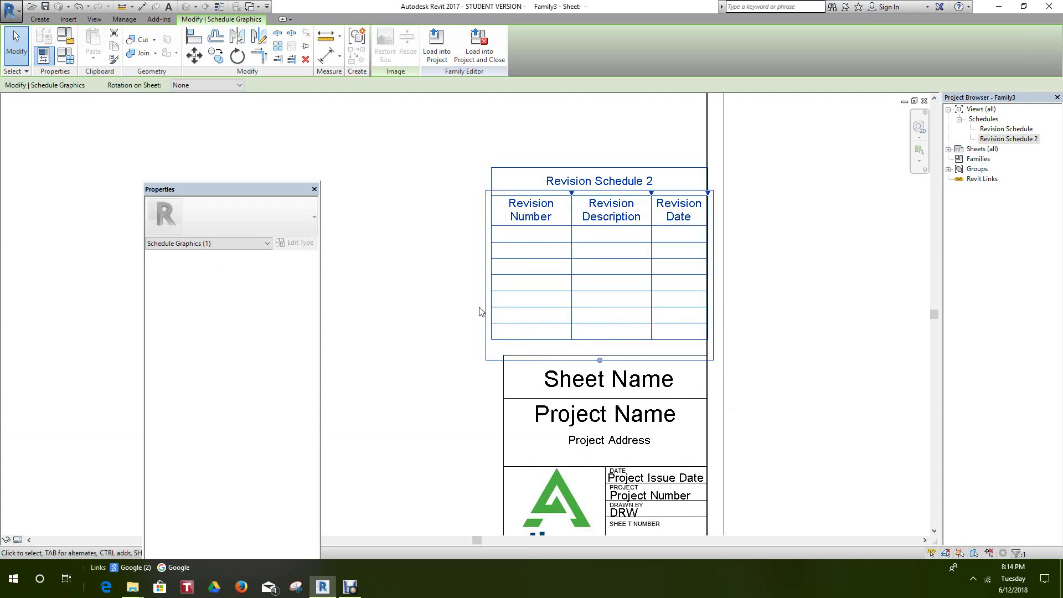
{"action": "left_click", "coordinate": [443, 271]}
{"action": "scroll", "coordinate": [446, 270], "scroll_direction": "down", "scroll_amount": 1}
{"action": "middle_click_drag", "start_coordinate": [452, 263], "coordinate": [485, 319]}
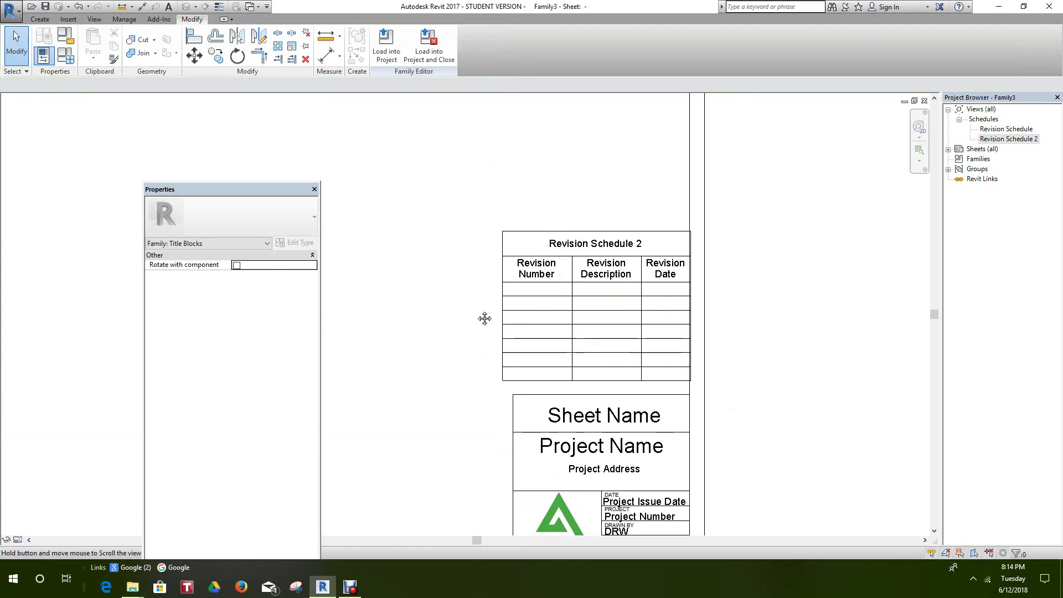
{"action": "left_click", "coordinate": [503, 292]}
{"action": "scroll", "coordinate": [576, 266], "scroll_direction": "up", "scroll_amount": 3}
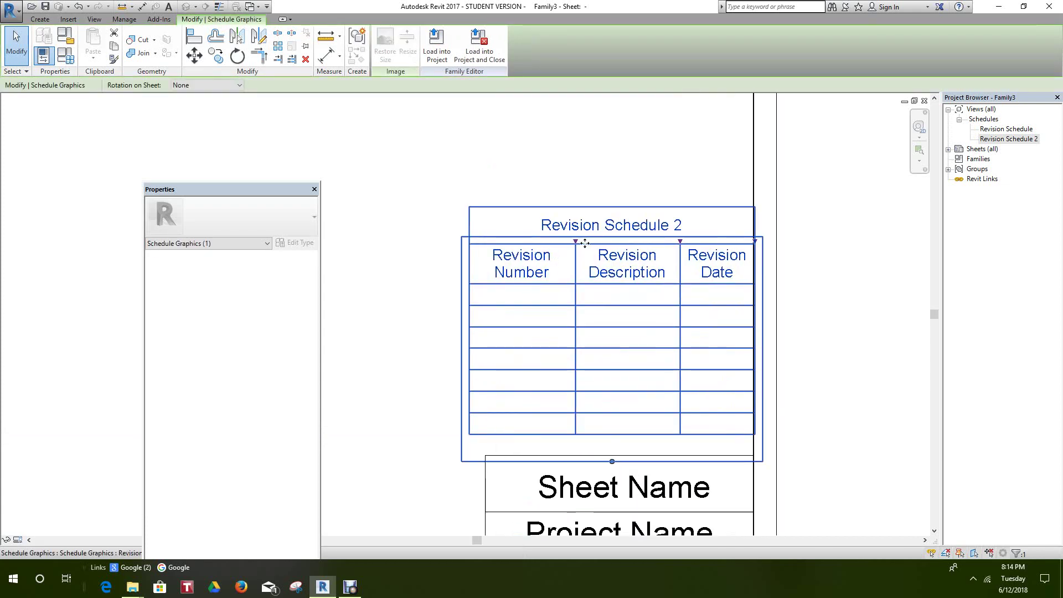
{"action": "left_click_drag", "start_coordinate": [576, 246], "coordinate": [581, 245]}
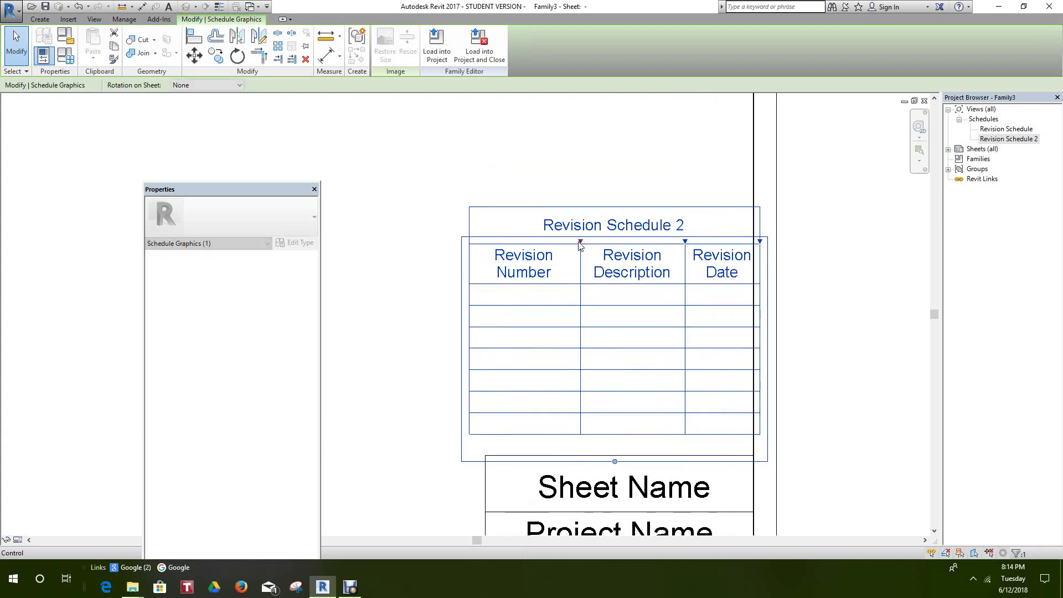
{"action": "left_click", "coordinate": [811, 235]}
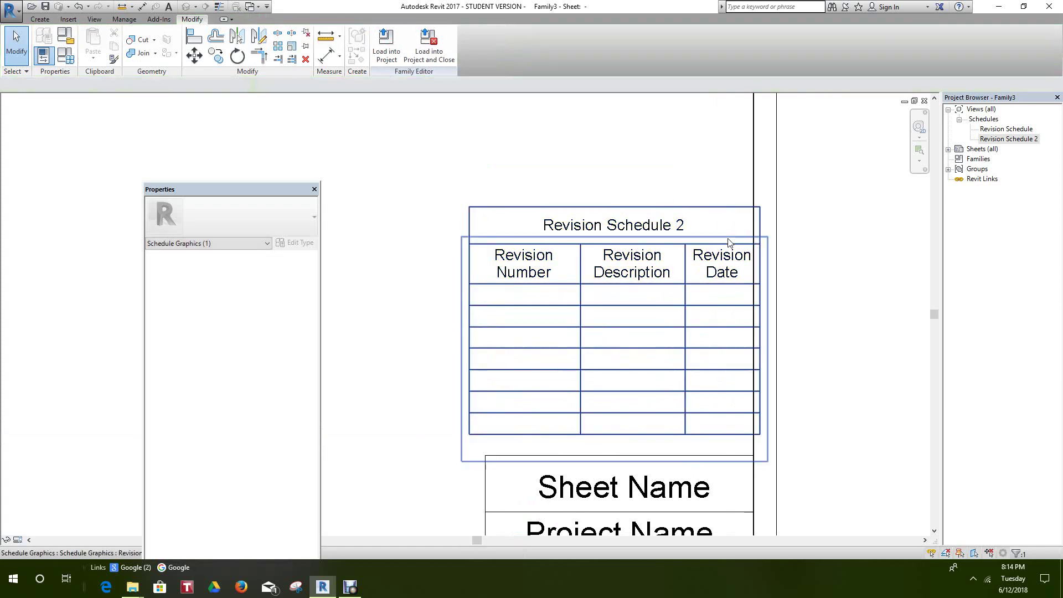
Move the widened schedule left until its outer edge meets the inner border line, keeping it above the title block
{"action": "left_click", "coordinate": [732, 241]}
{"action": "mouse_move", "coordinate": [717, 206]}
{"action": "left_mouse_down"}
{"action": "mouse_move", "coordinate": [699, 204]}
{"action": "mouse_move", "coordinate": [711, 213]}
{"action": "left_mouse_up"}
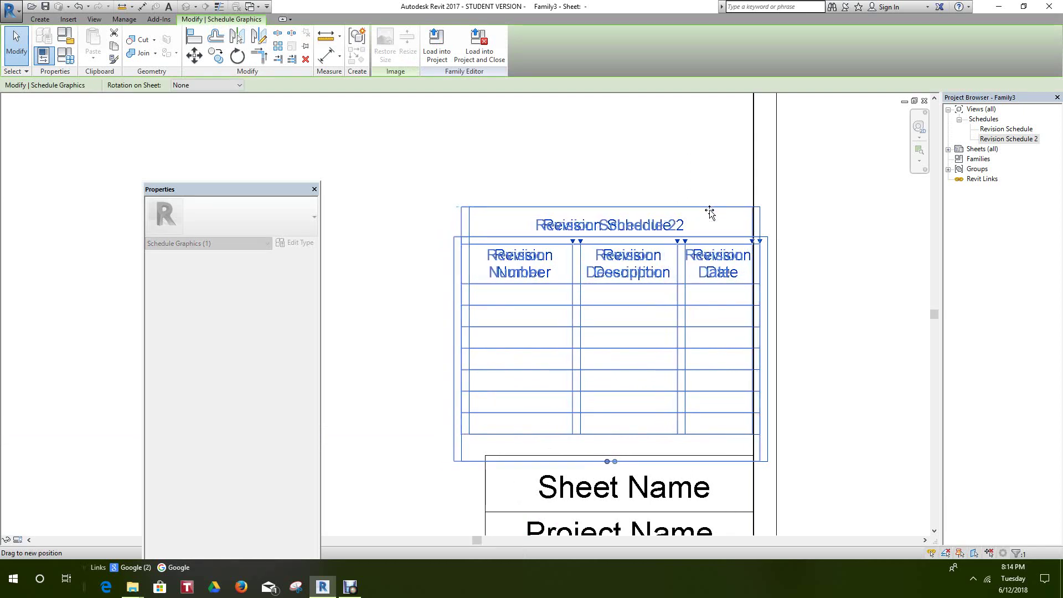
{"action": "key", "text": "Escape"}
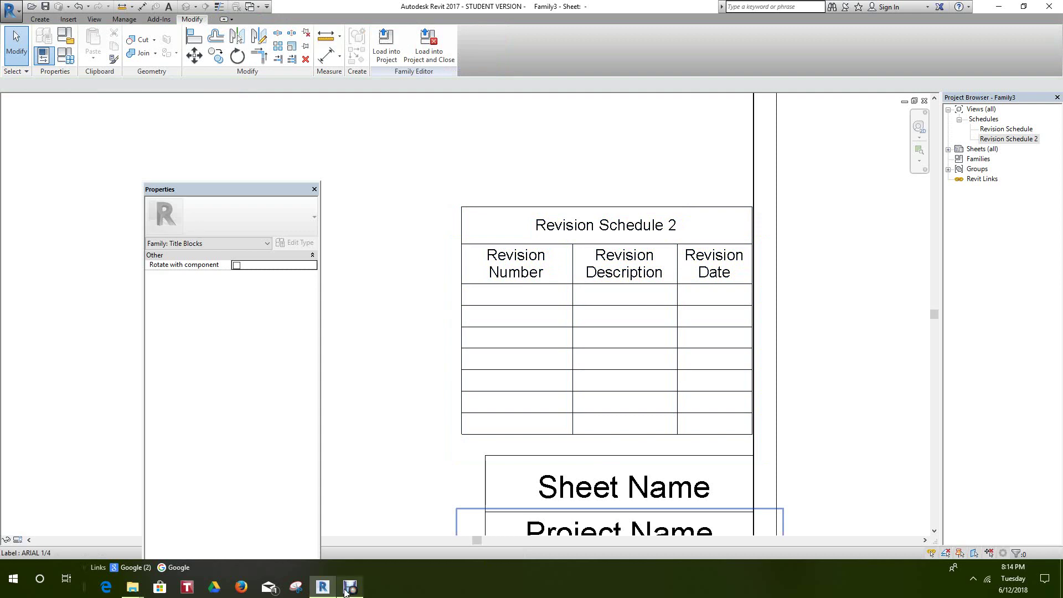
{"action": "left_click", "coordinate": [351, 589]}
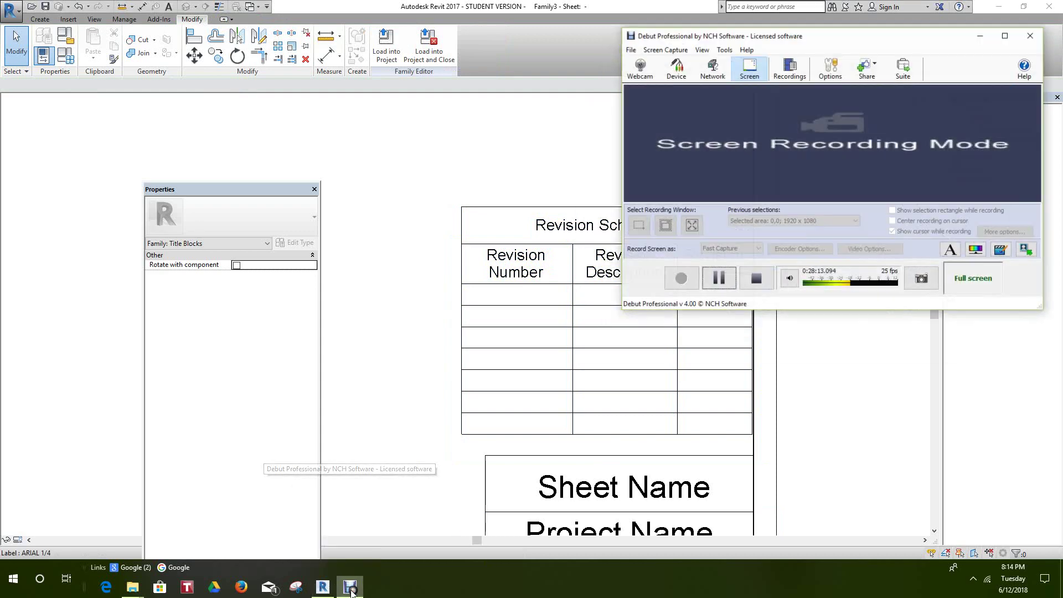